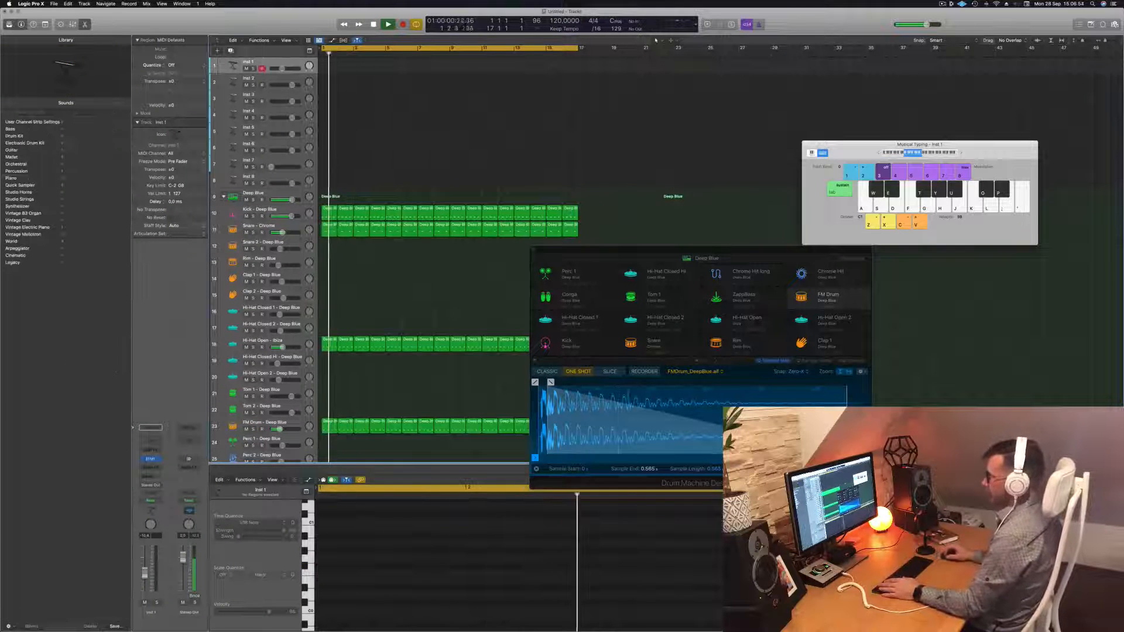
# Open Inst 1's EFM1 synth, start playback from bar 1, and raise Inst 1's volume slightly
pyautogui.click(150, 459)
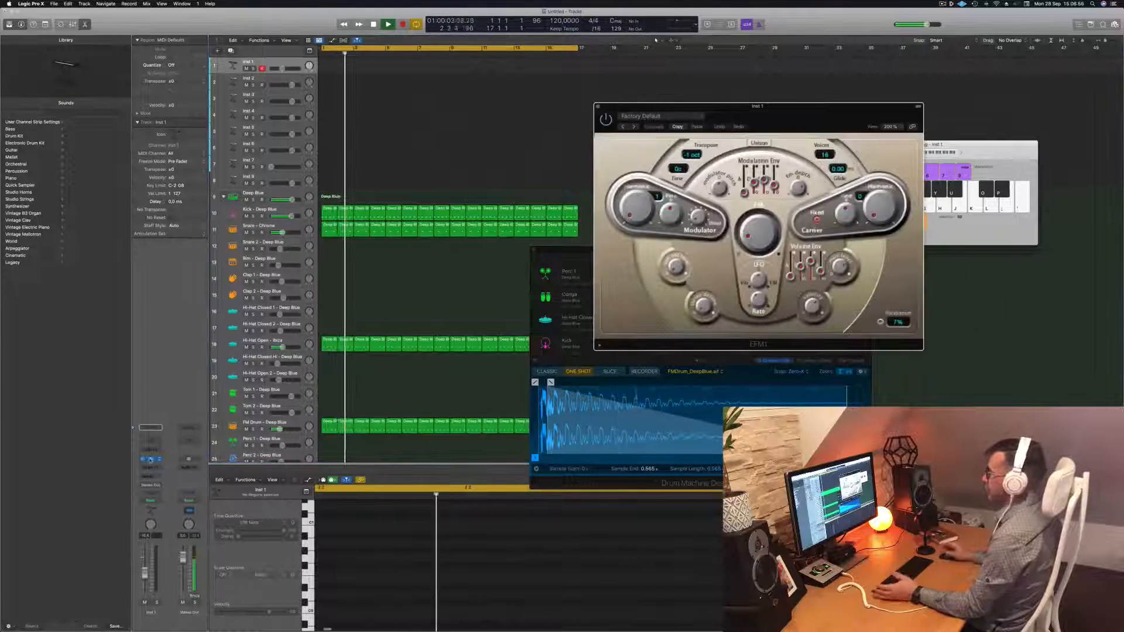
pyautogui.moveTo(804, 108); pyautogui.dragTo(785, 103)
pyautogui.press('Return')
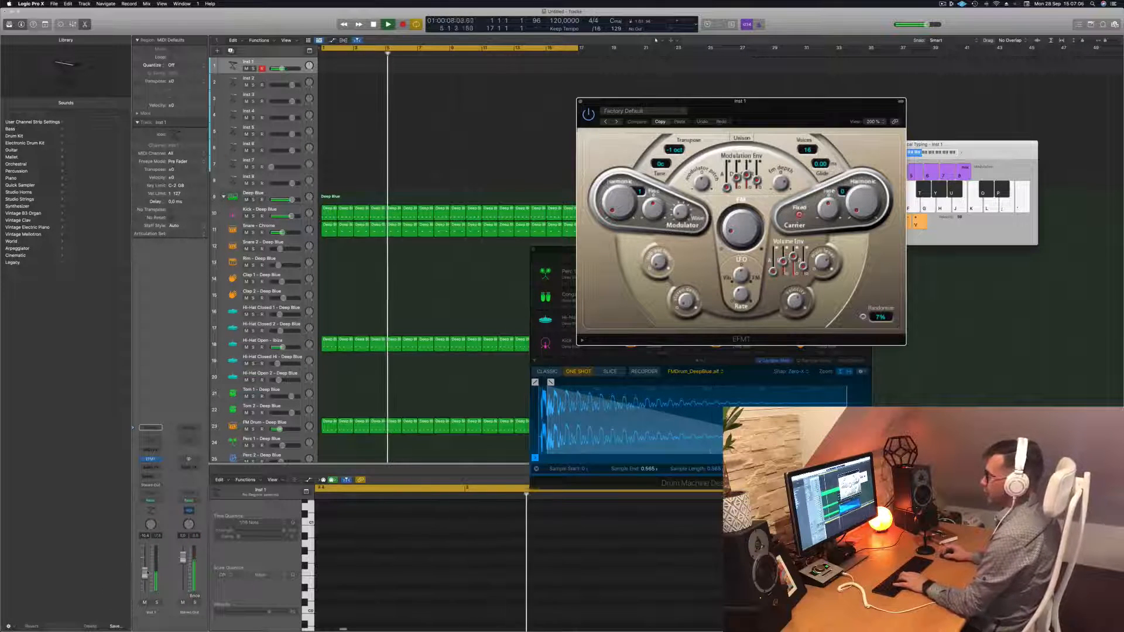
pyautogui.moveTo(145, 571); pyautogui.dragTo(147, 568)
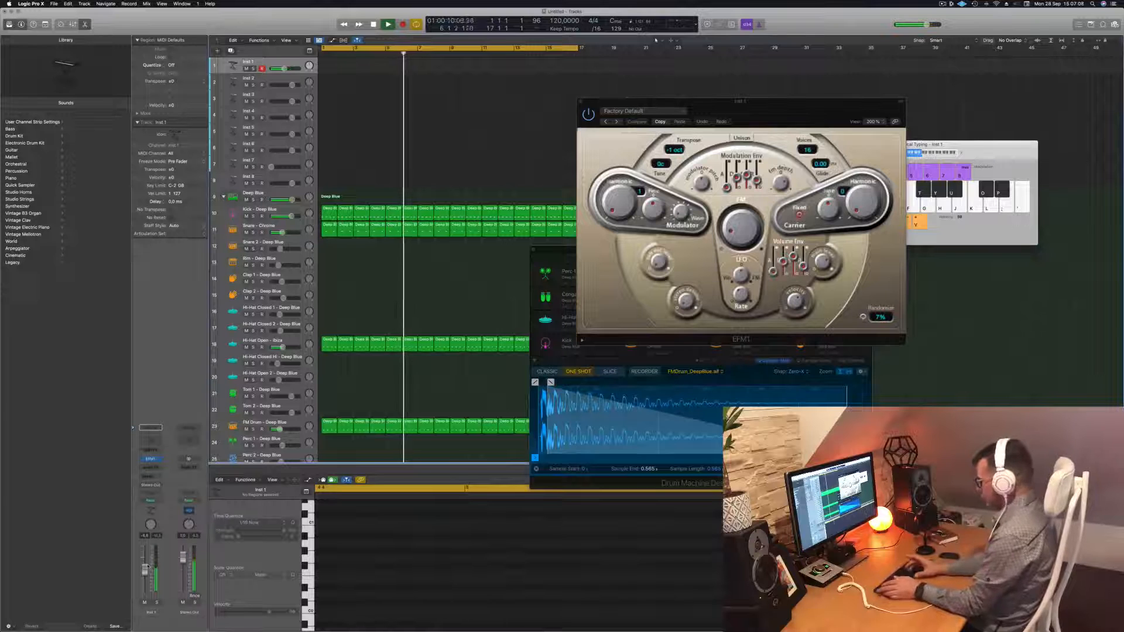
# Play G1, A1, C2 and D2 bass notes with Musical Typing over the drums, then start recording
pyautogui.press("'")
pyautogui.press(';')
pyautogui.press('l')
pyautogui.press('j')
pyautogui.press('j')
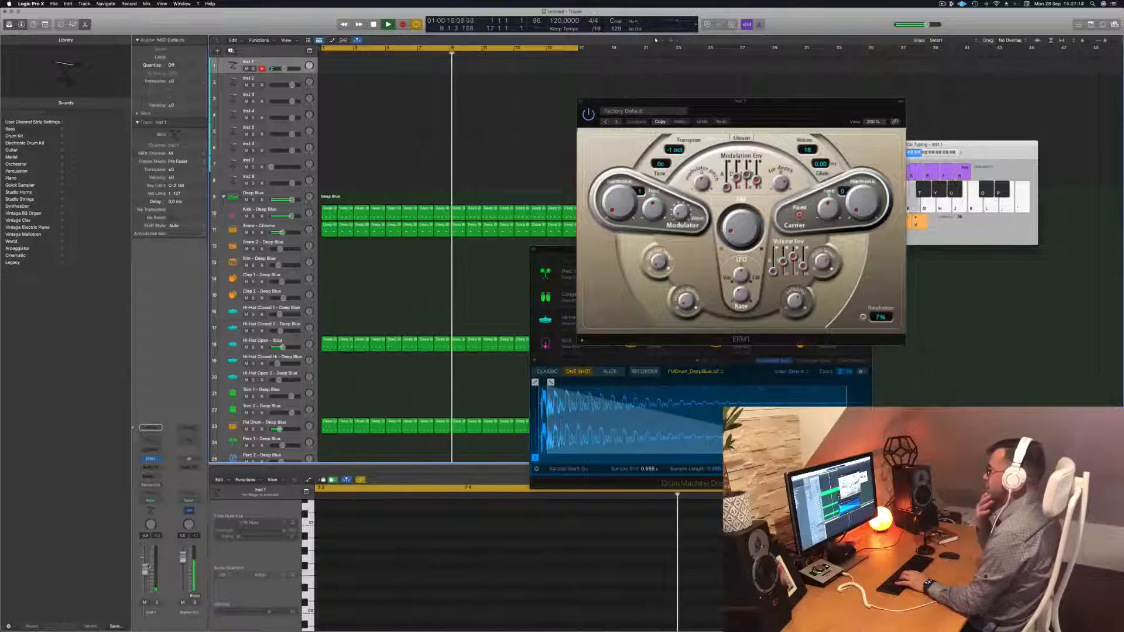
pyautogui.press('g')
pyautogui.press('h')
pyautogui.press('j')
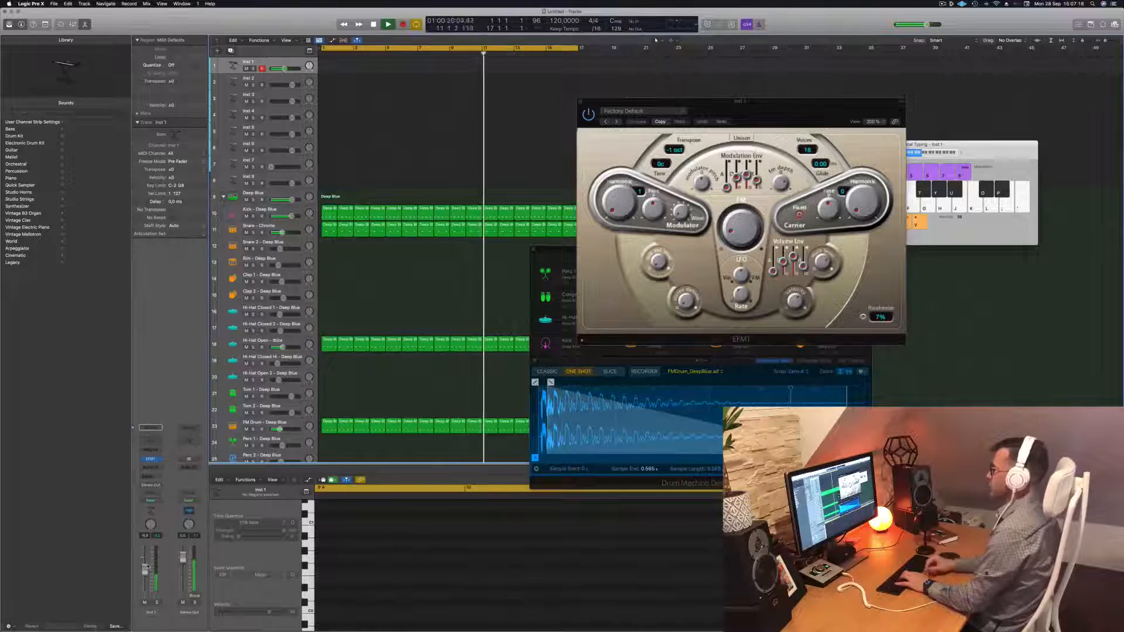
pyautogui.press('g')
pyautogui.press('h')
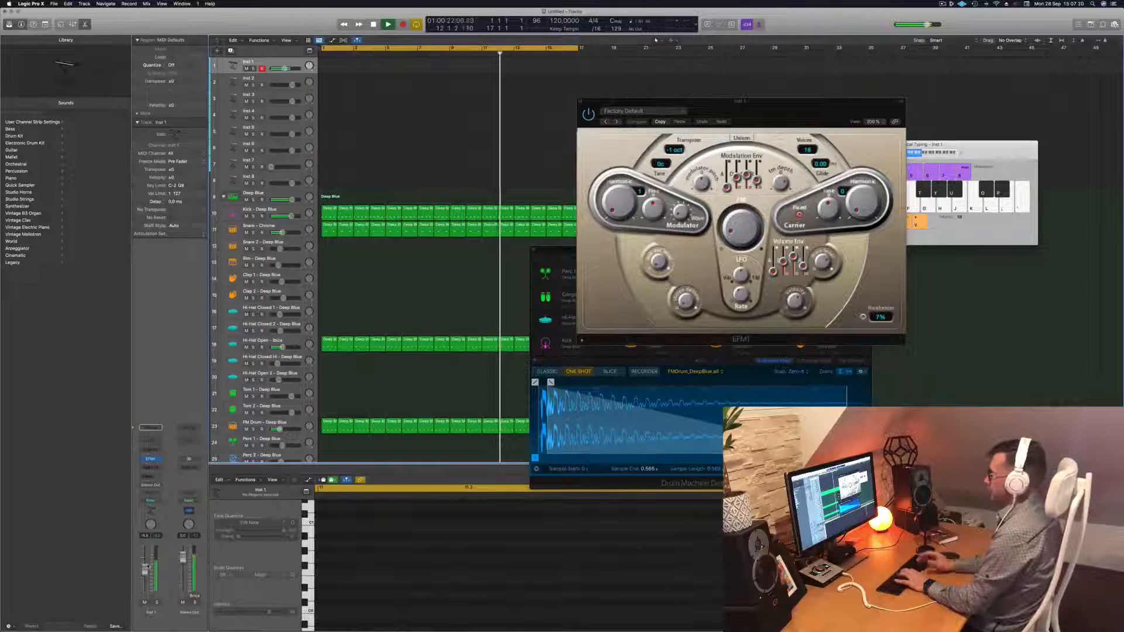
pyautogui.press('l')
pyautogui.press('g')
pyautogui.press('k')
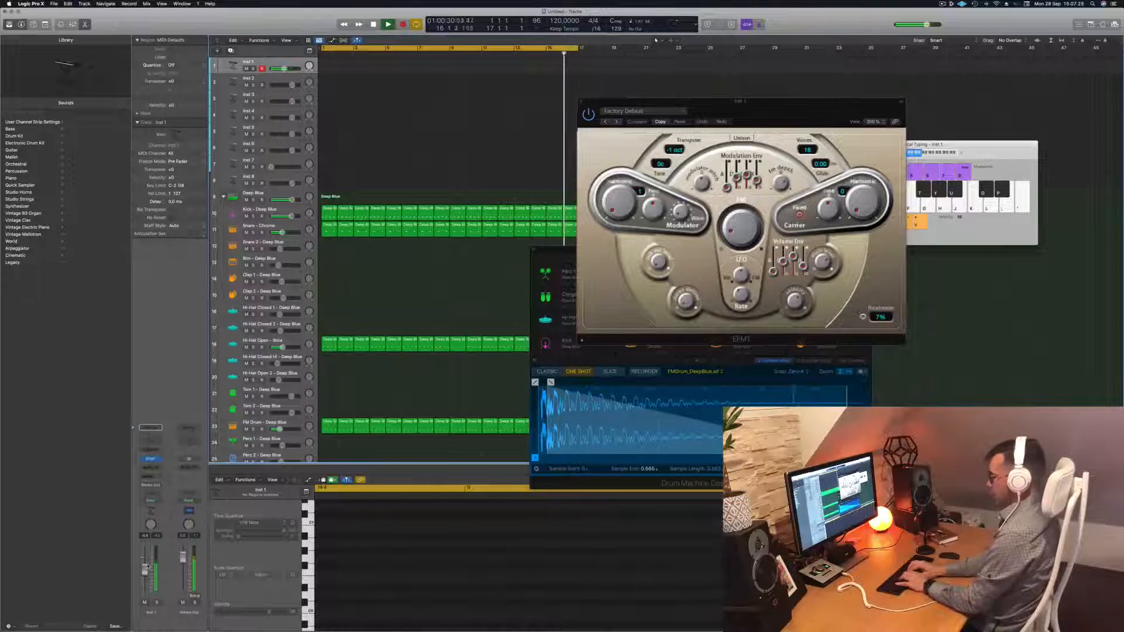
pyautogui.press('a')
pyautogui.press('k')
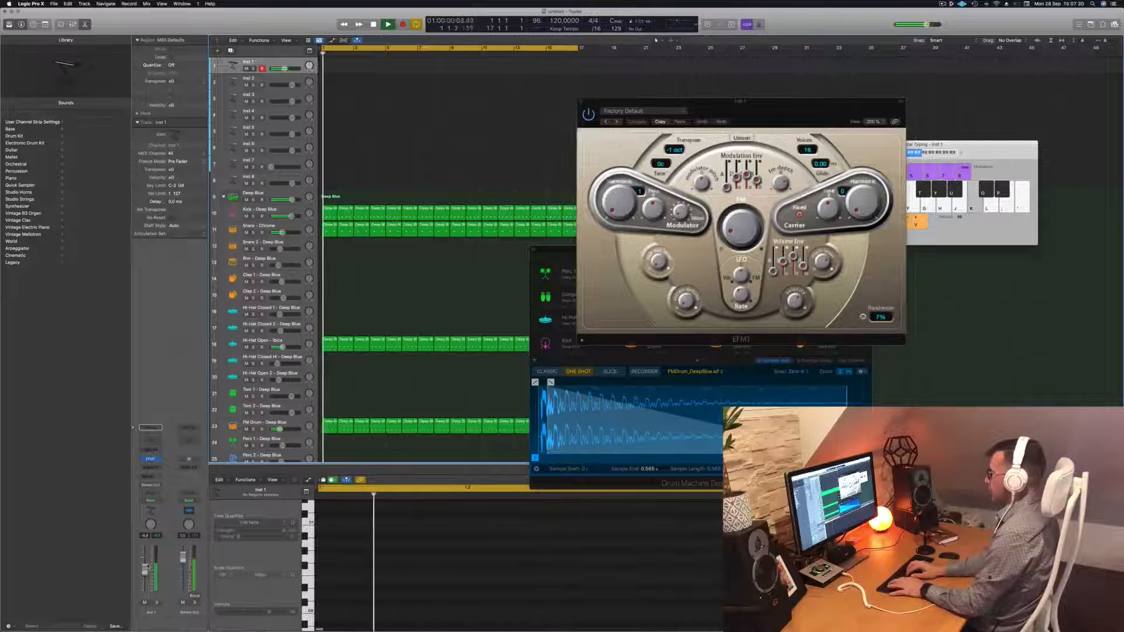
pyautogui.press(';')
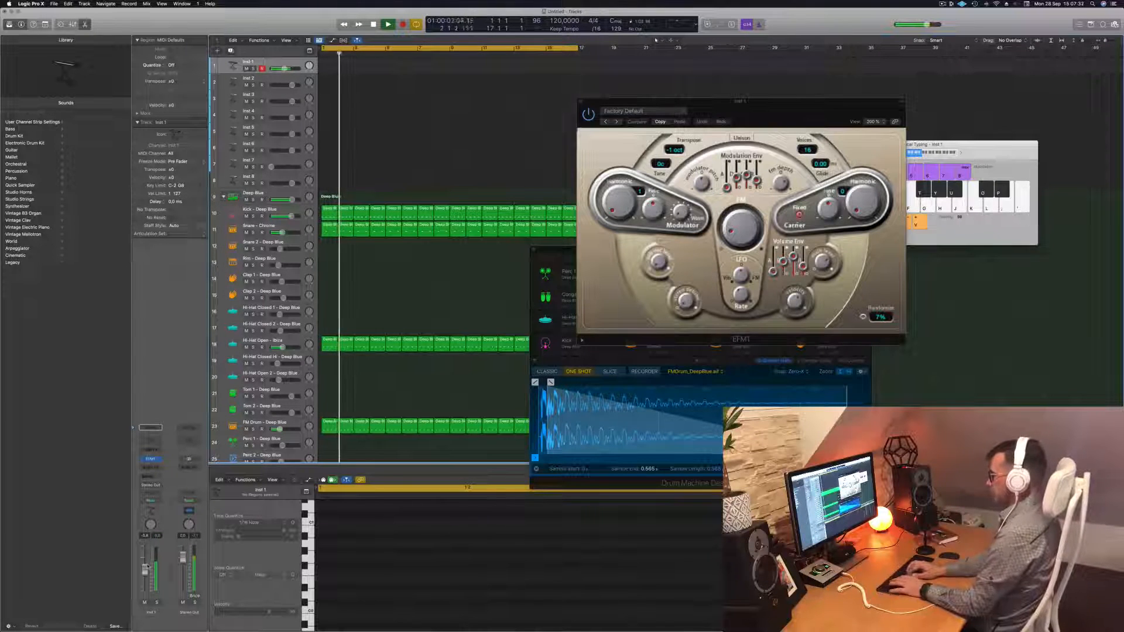
pyautogui.press('h')
pyautogui.press('h')
pyautogui.press('h')
pyautogui.press('g')
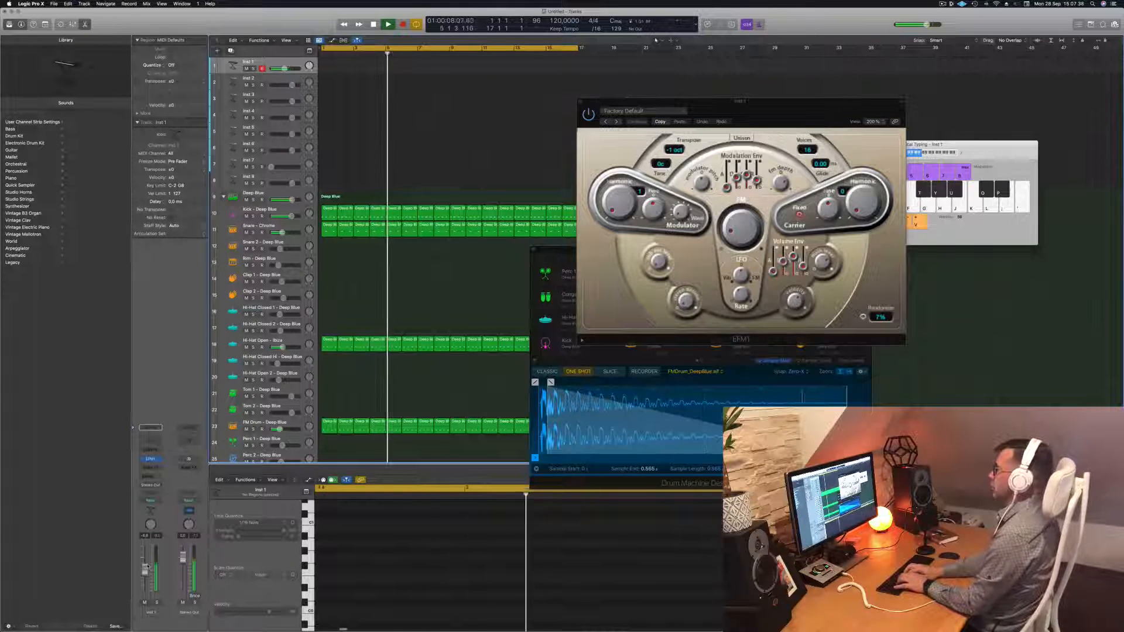
pyautogui.press('g')
pyautogui.press('g')
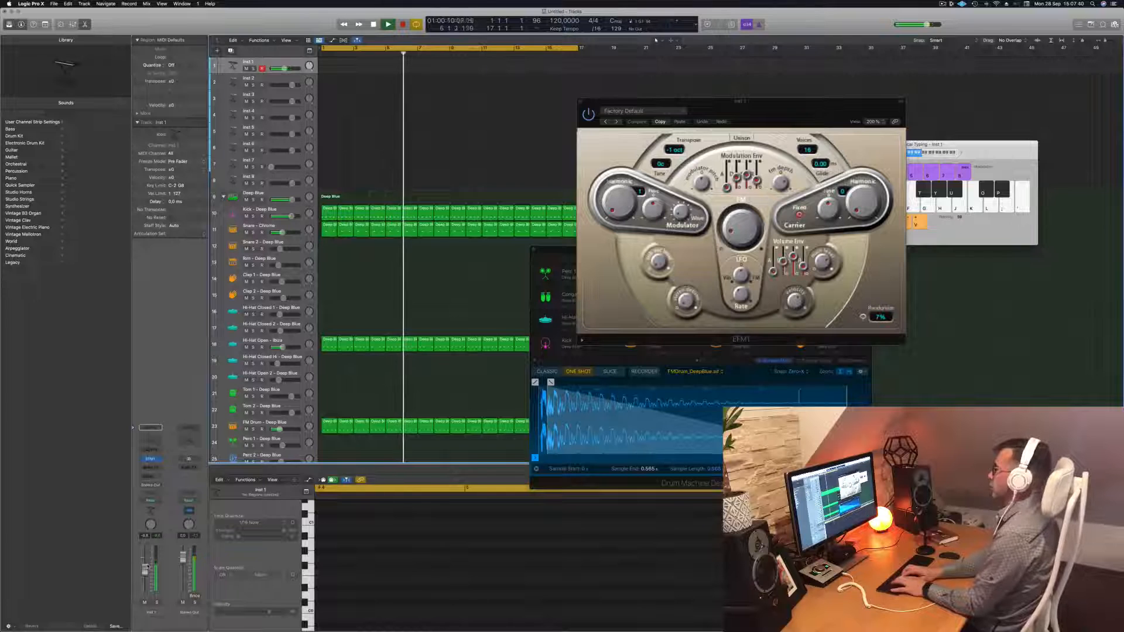
pyautogui.press('g')
pyautogui.press('g')
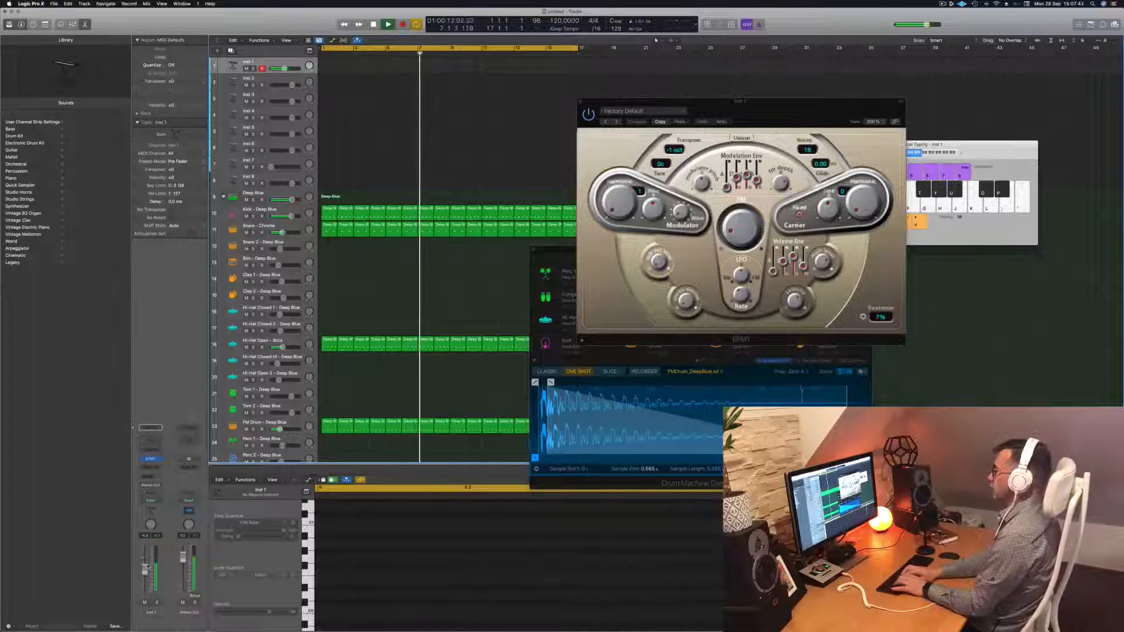
pyautogui.press('g')
pyautogui.press('h')
pyautogui.press('g')
pyautogui.press('r')
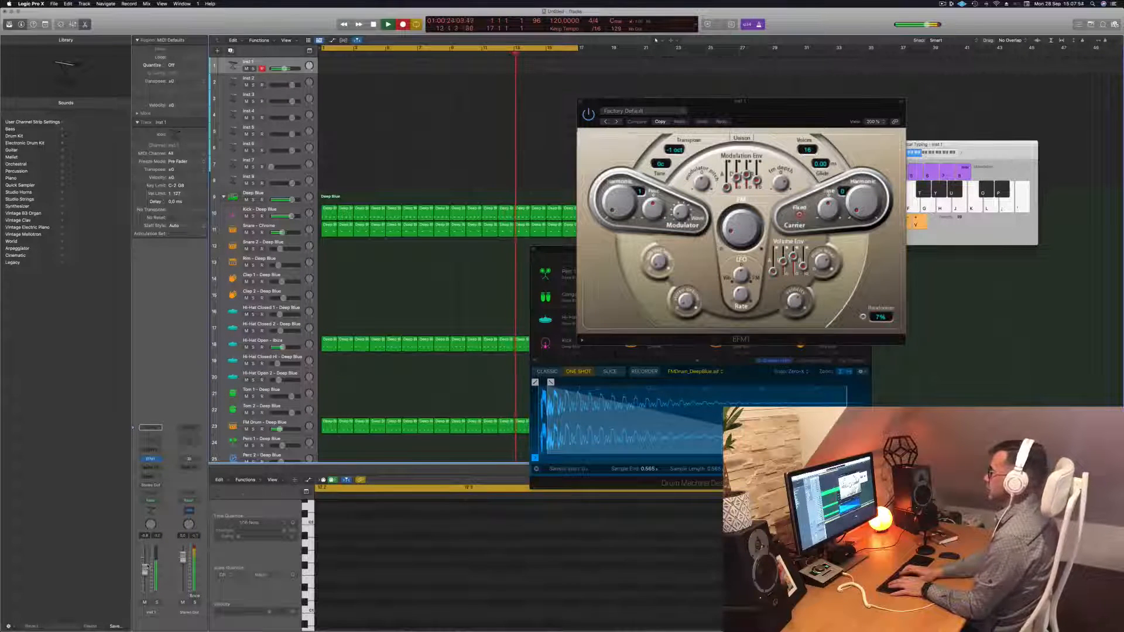
# Record A, E and G bass notes on Inst 1, then stop recording
pyautogui.press('h')
pyautogui.press('d')
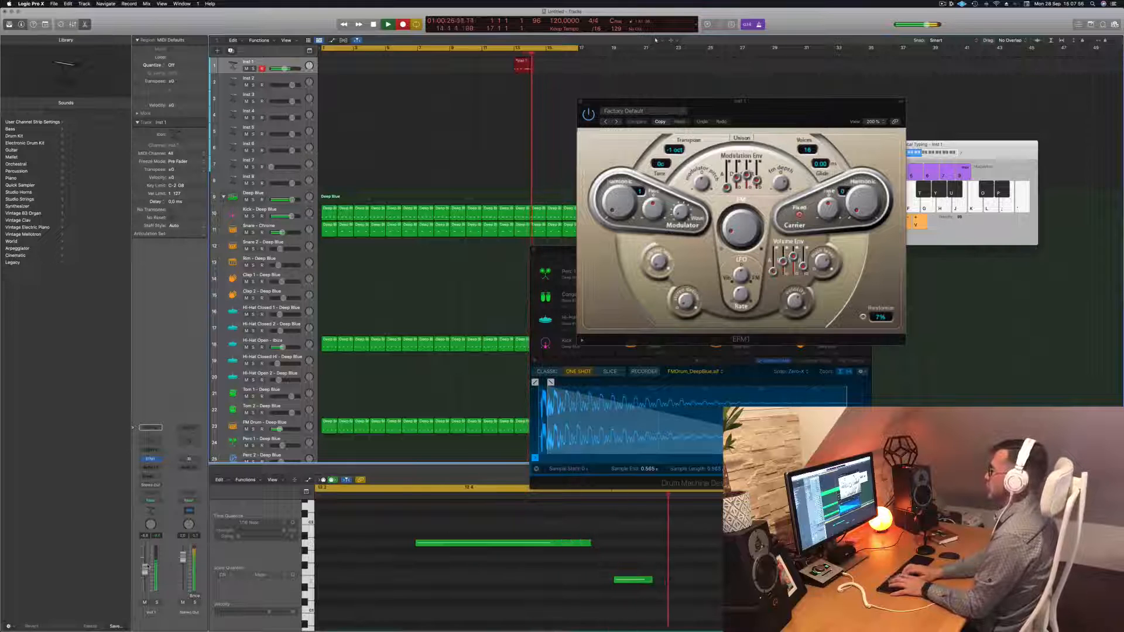
pyautogui.press('h')
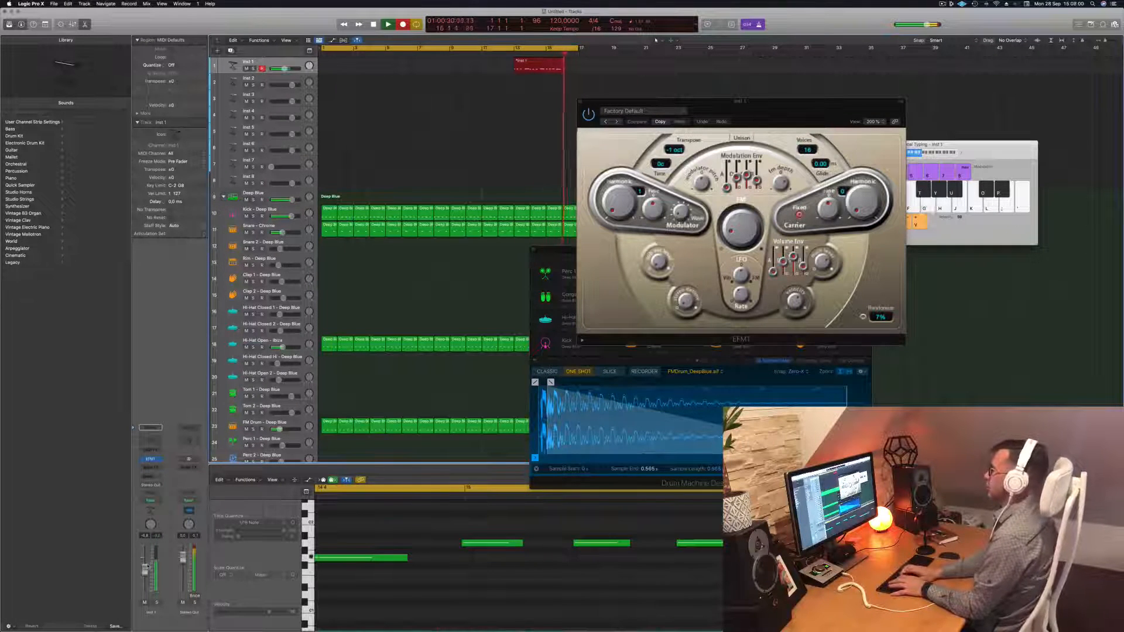
pyautogui.press('g')
pyautogui.press('space')
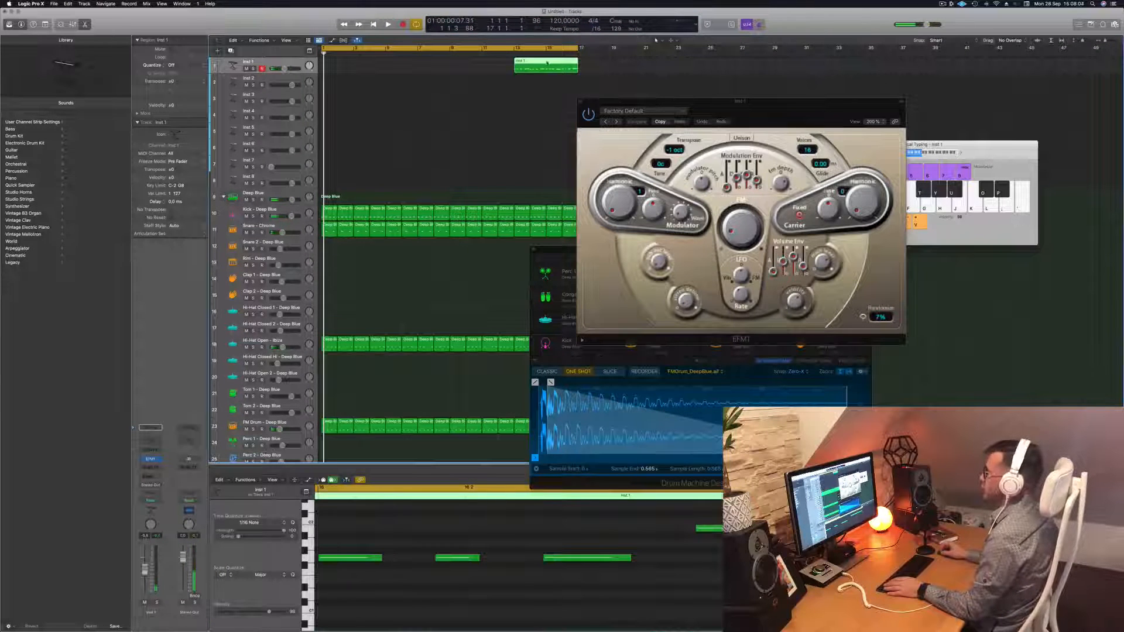
# Move the recorded region to bar 1 and play back the phrase
pyautogui.moveTo(556, 63); pyautogui.dragTo(363, 63)
pyautogui.press('space')
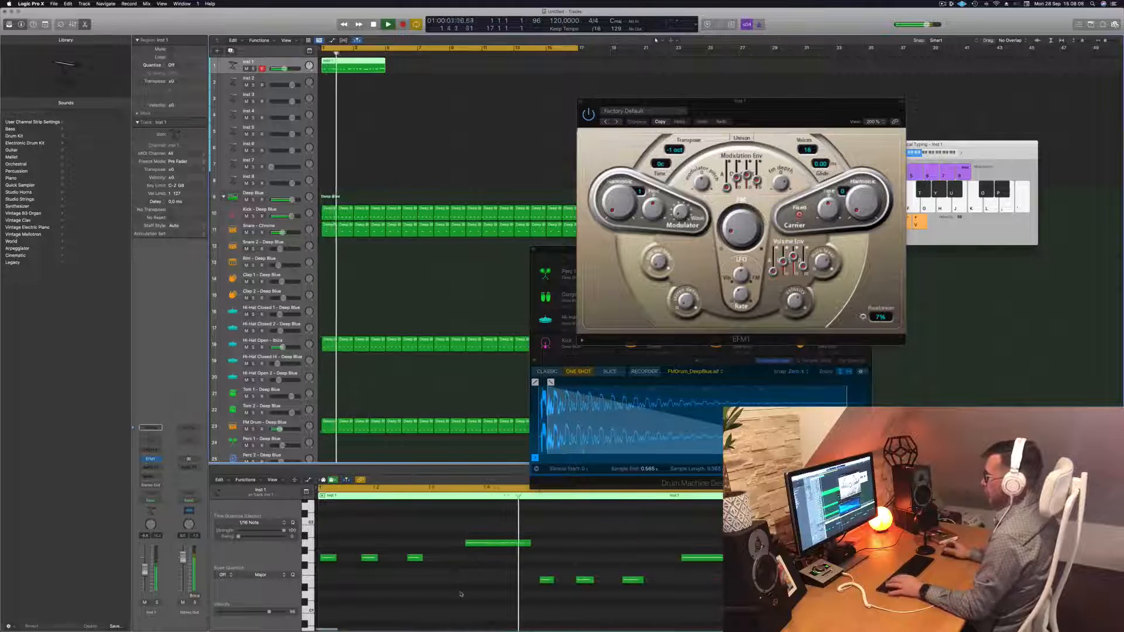
pyautogui.press('space')
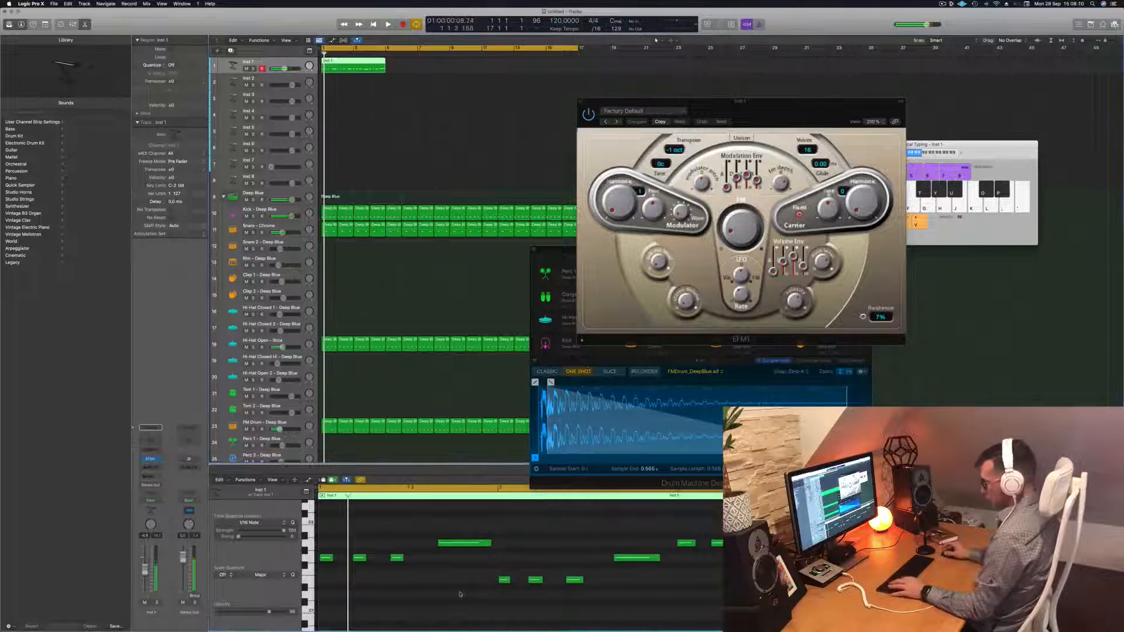
pyautogui.press('super+a')
pyautogui.press('space')
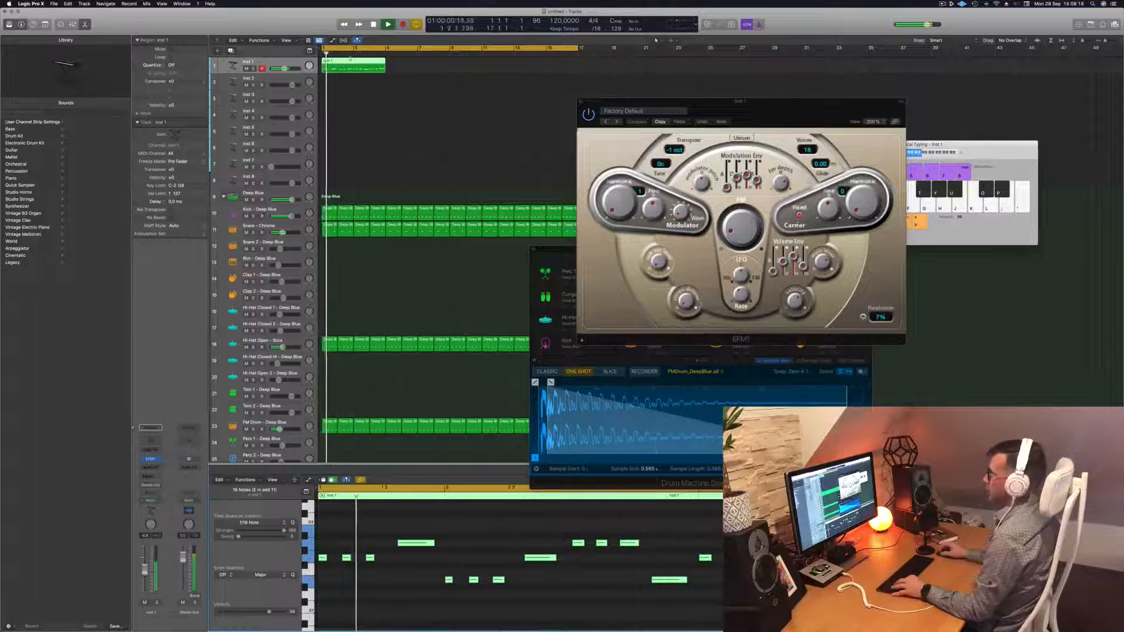
# Split the region at bar 3, delete the right half, copy the two-bar region, and solo Kick - Deep Blue
pyautogui.keyDown('super'); pyautogui.doubleClick(353, 63); pyautogui.keyUp('super')
pyautogui.press('BackSpace')
pyautogui.press('Return')
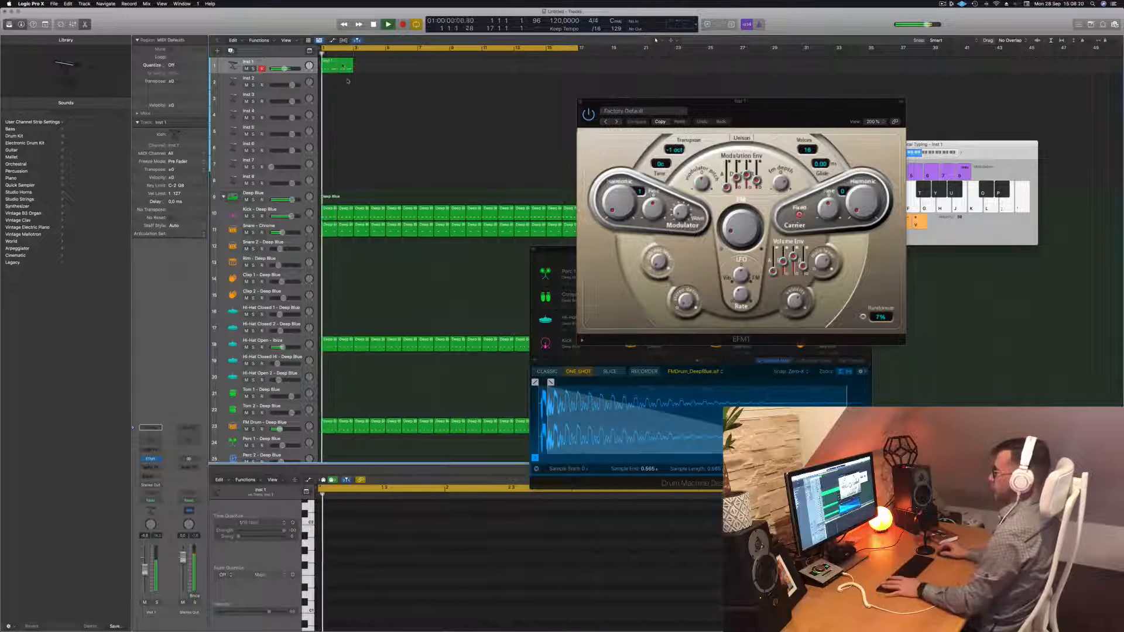
pyautogui.click(342, 66)
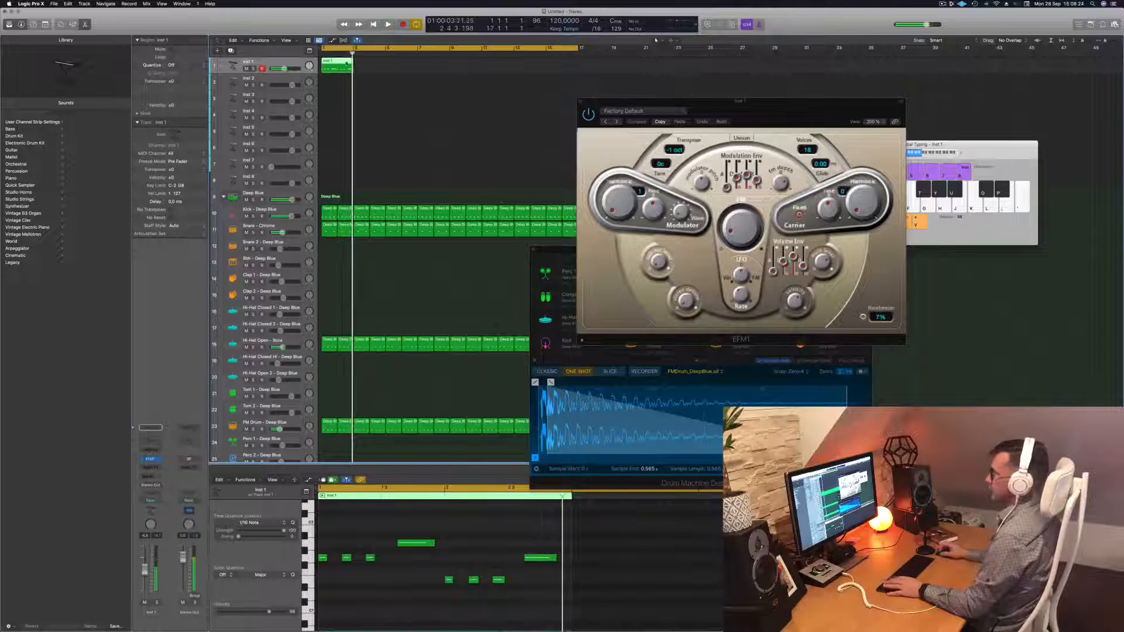
pyautogui.moveTo(340, 62); pyautogui.dragTo(374, 66)
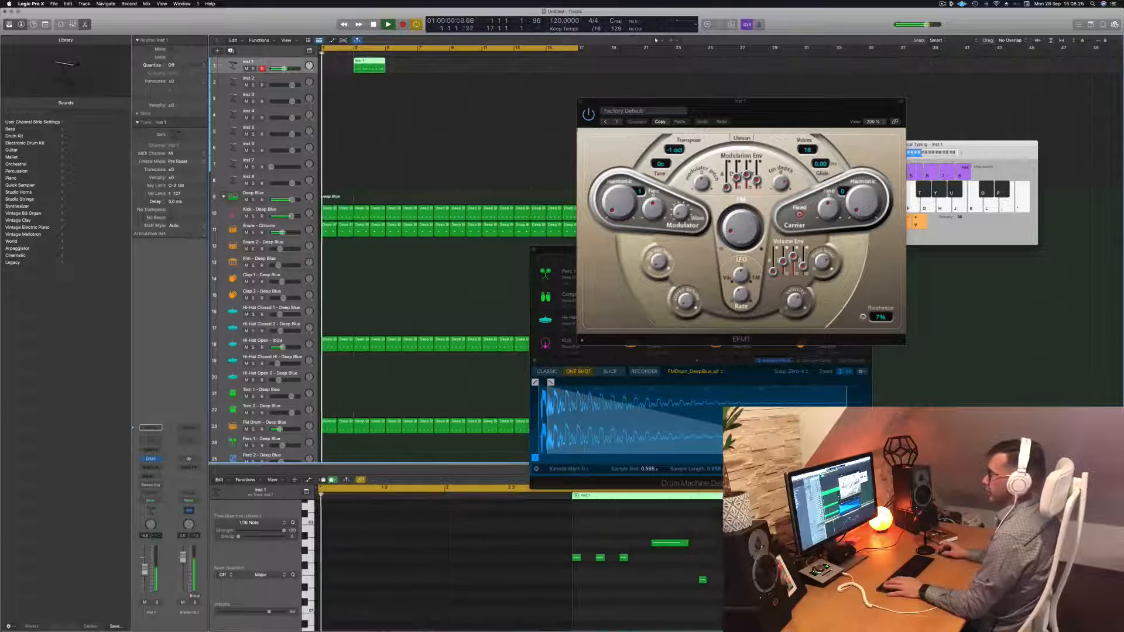
pyautogui.click(253, 216)
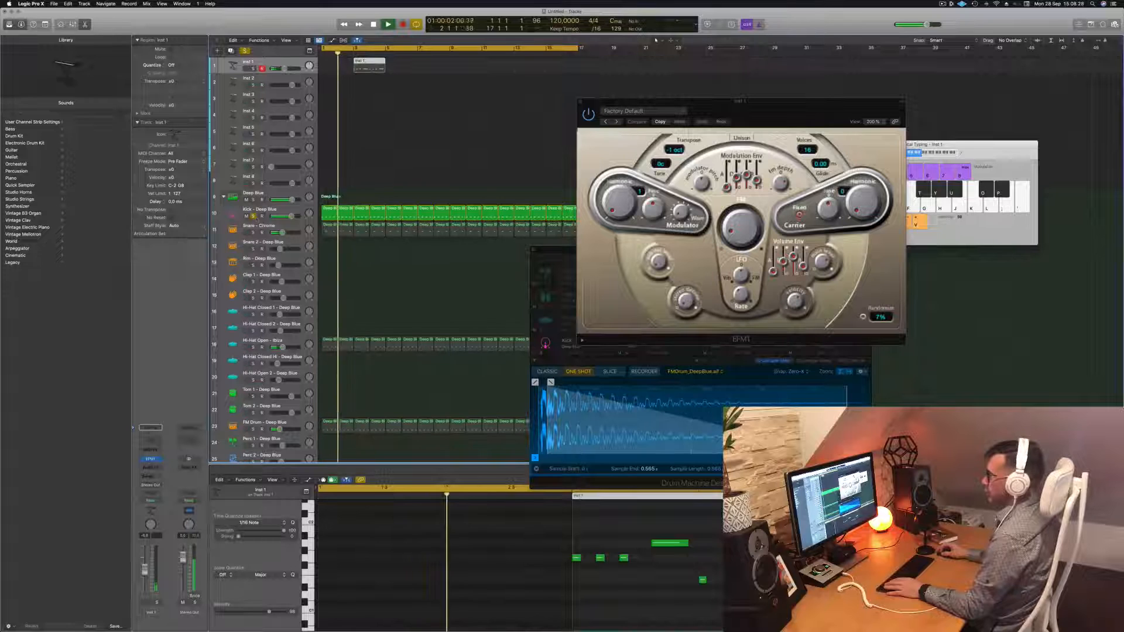
pyautogui.click(285, 212)
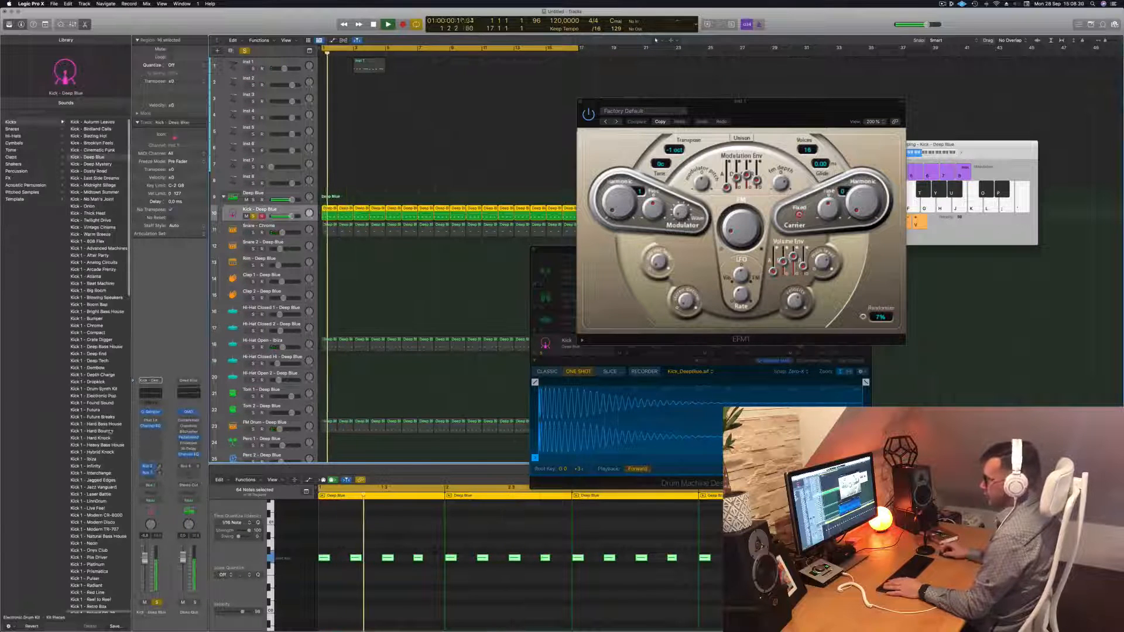
# In the Kick's Quick Sampler, adjust AMP Volume and disable LFO 1, then close it and select Deep Blue
pyautogui.click(151, 413)
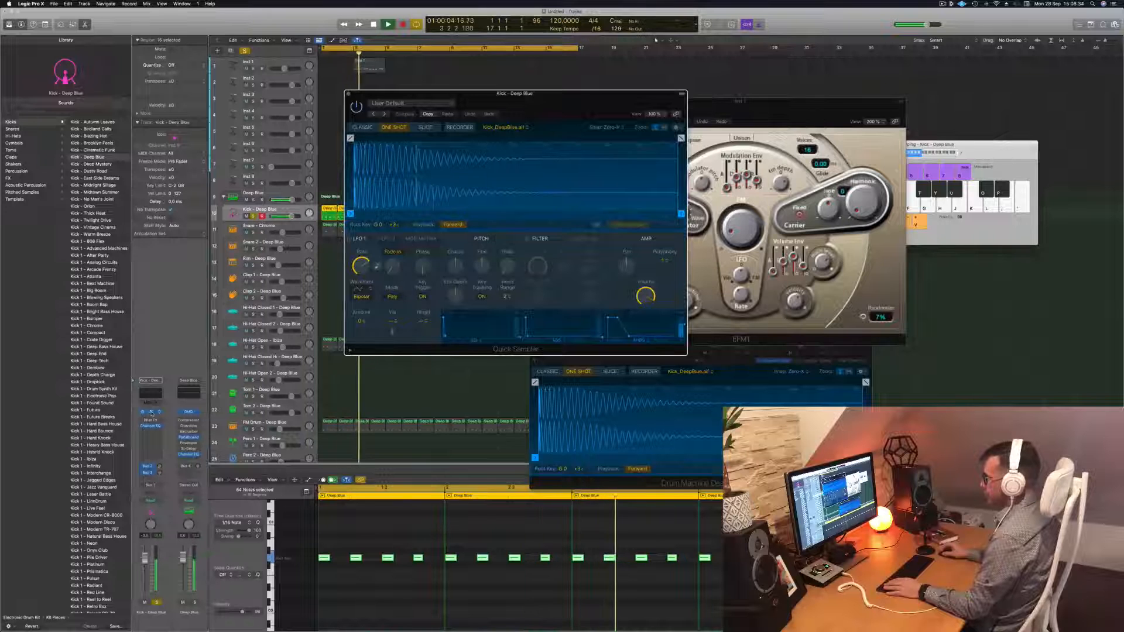
pyautogui.press('space')
pyautogui.press('space')
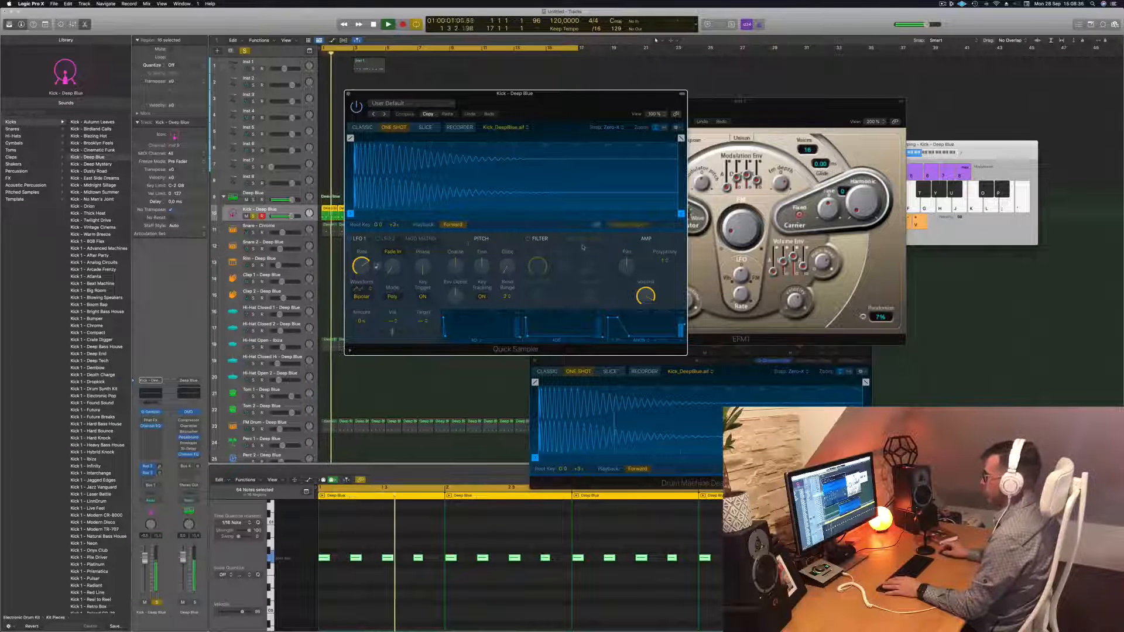
pyautogui.moveTo(646, 295); pyautogui.dragTo(647, 298)
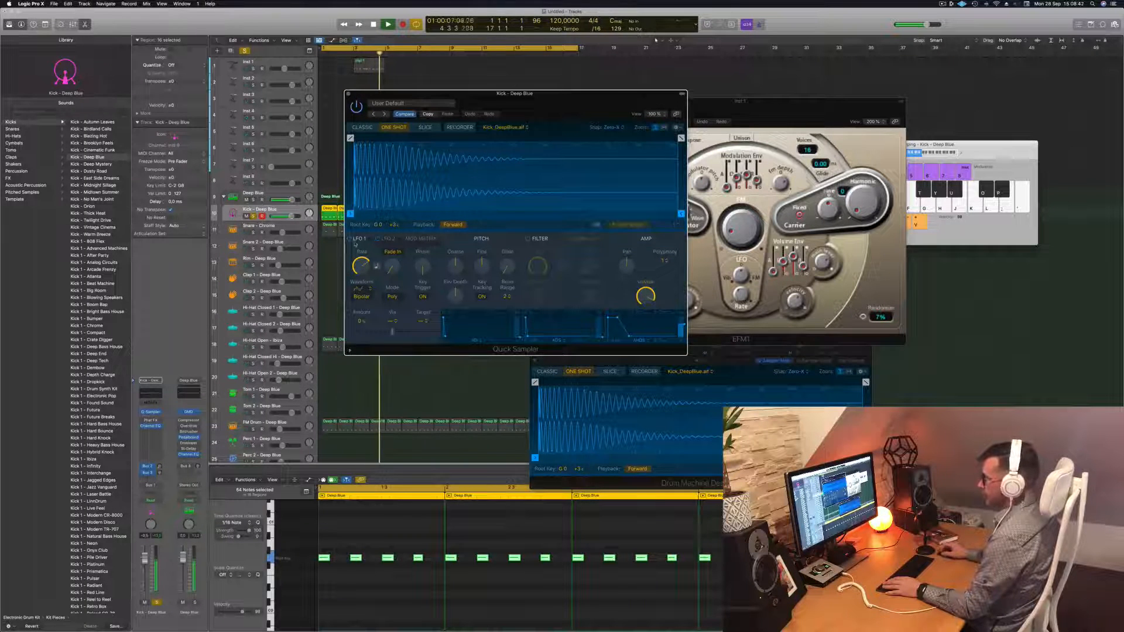
pyautogui.click(350, 239)
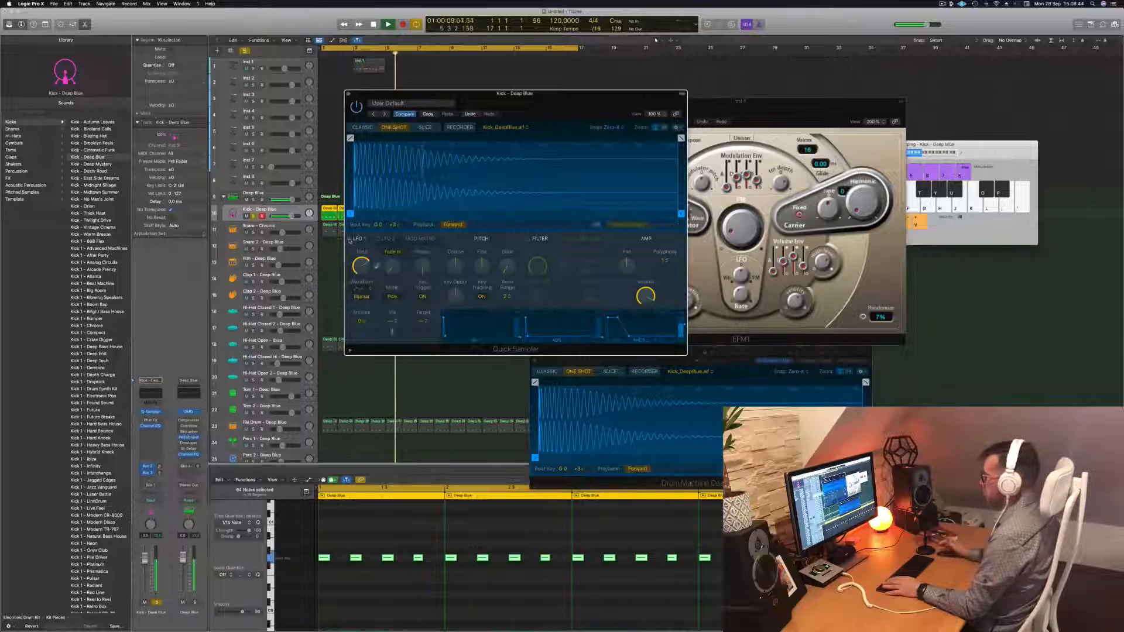
pyautogui.click(348, 95)
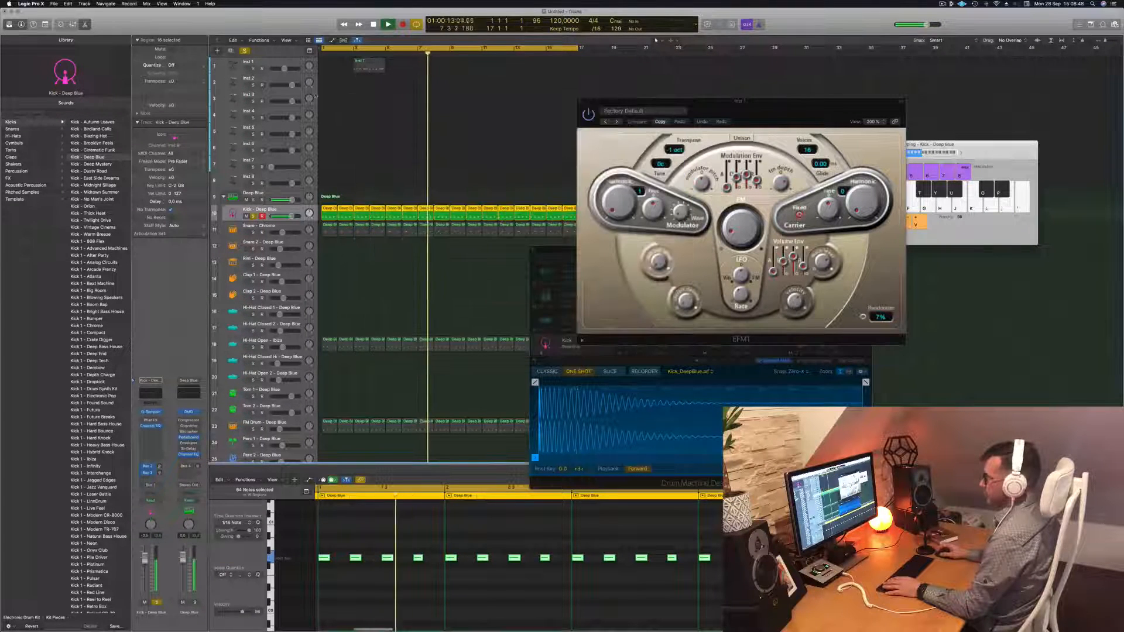
pyautogui.click(275, 193)
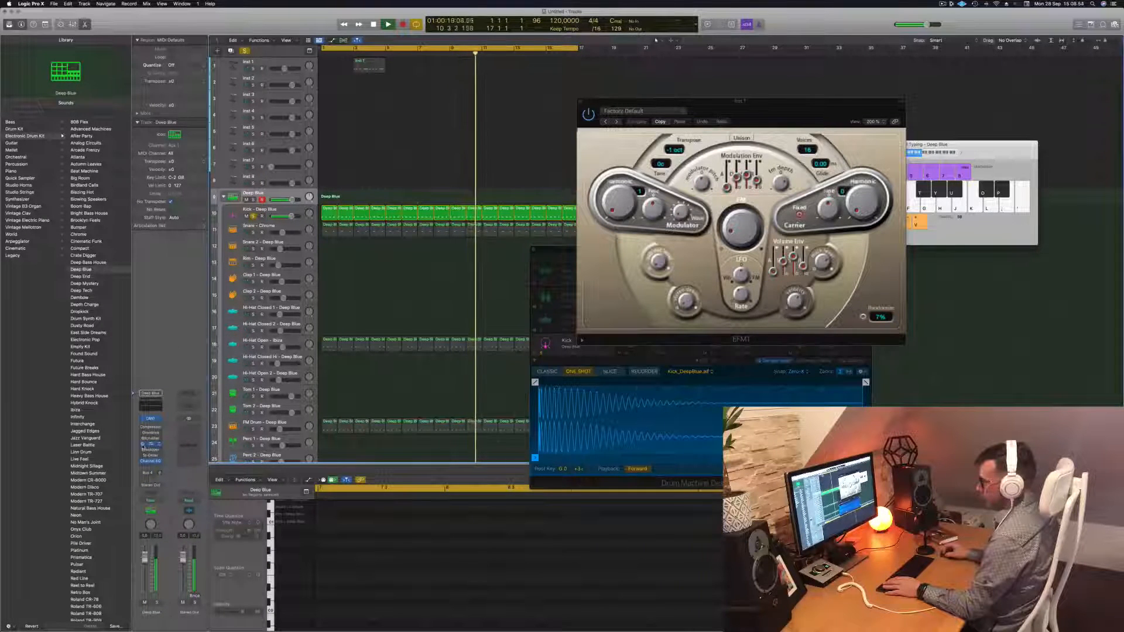
# Unsolo the Kick, copy the two-bar Inst 1 region after itself, and repeat both with Cmd+R
pyautogui.press('Return')
pyautogui.press('Return')
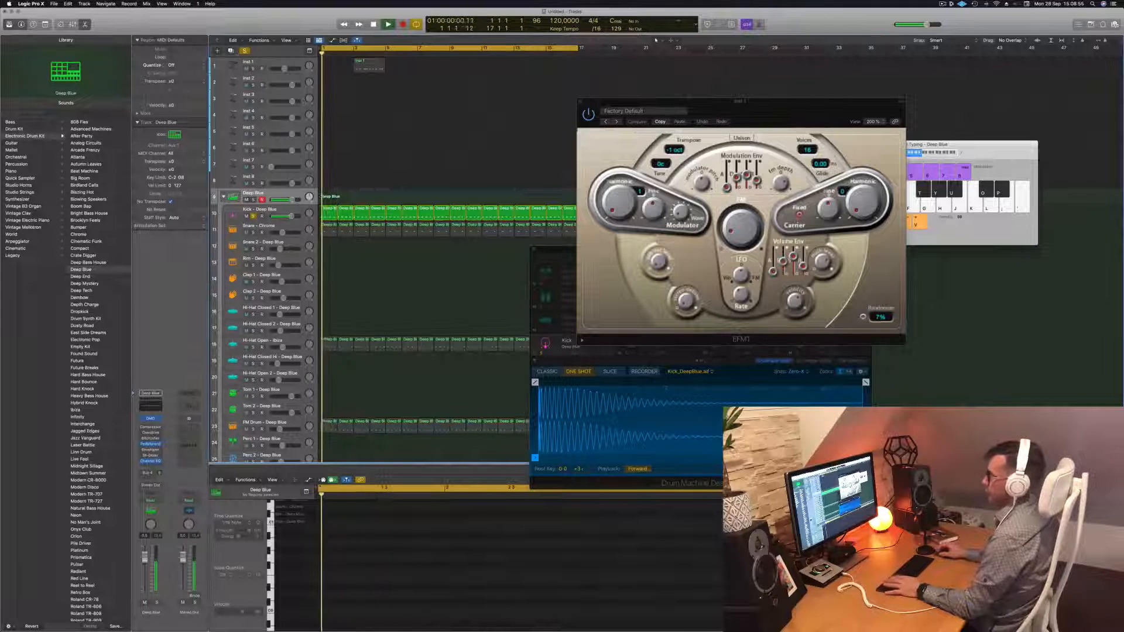
pyautogui.click(253, 216)
pyautogui.press('Return')
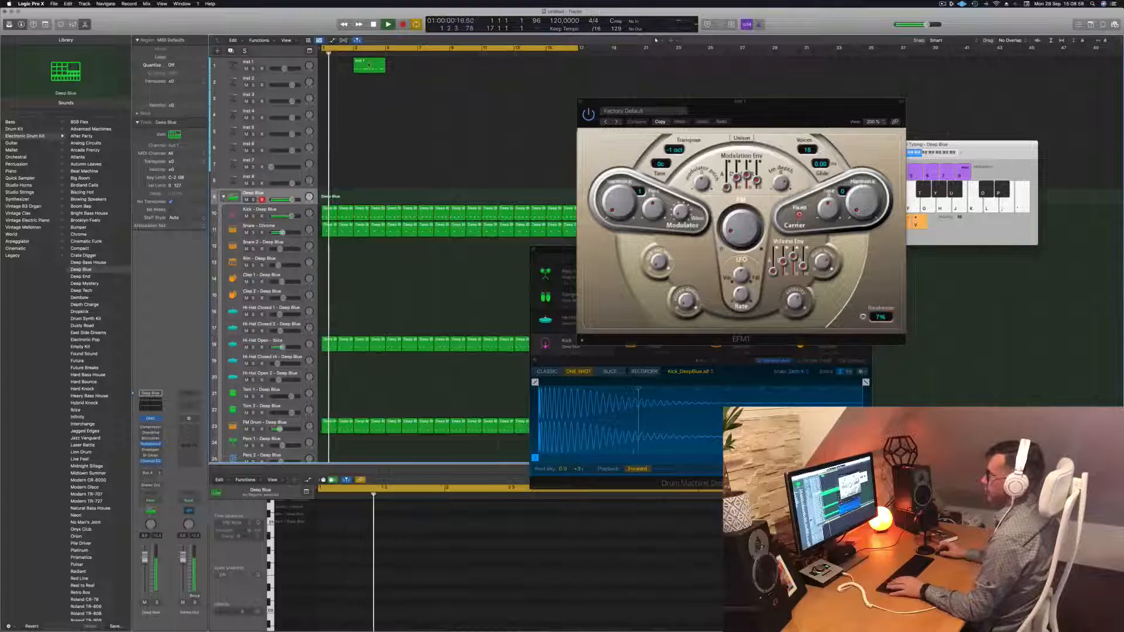
pyautogui.click(369, 66)
pyautogui.press('Return')
pyautogui.moveTo(372, 66); pyautogui.dragTo(339, 68)
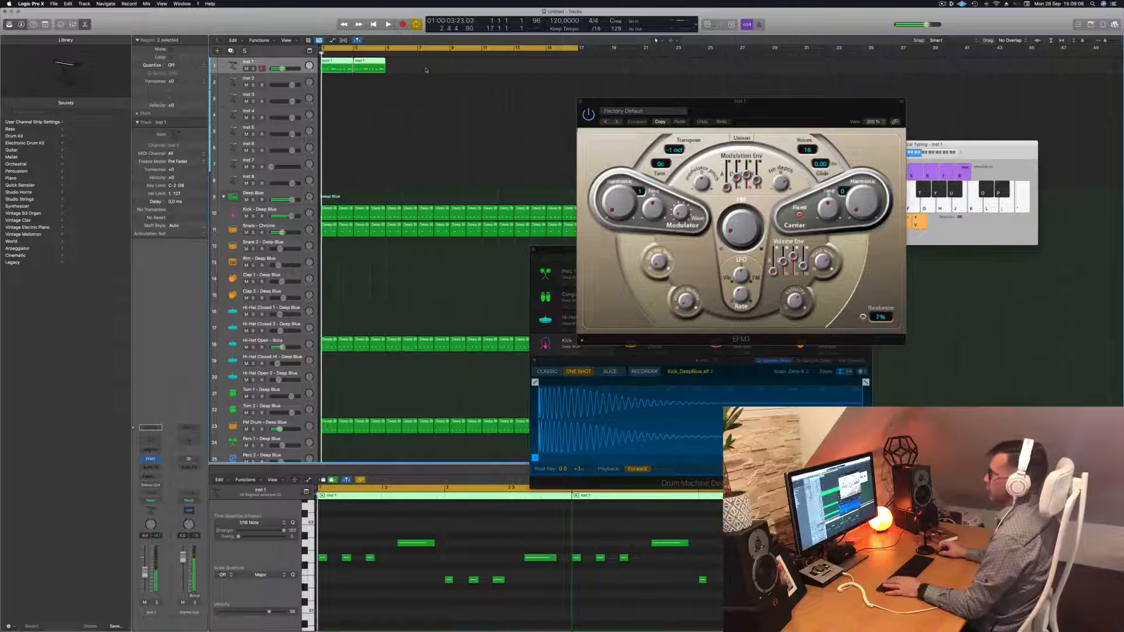
pyautogui.press('space')
pyautogui.press('super+r')
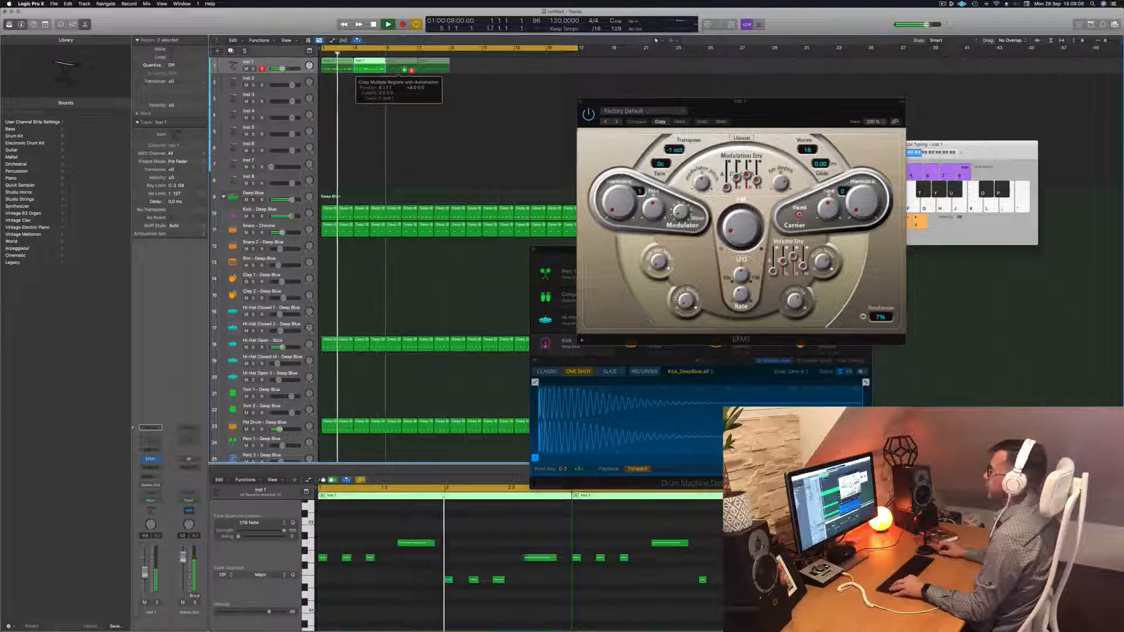
# Copy the four bass regions to bar 9 and rename the track FM Bass
pyautogui.press('Return')
pyautogui.moveTo(347, 69); pyautogui.dragTo(465, 69)
pyautogui.press('space')
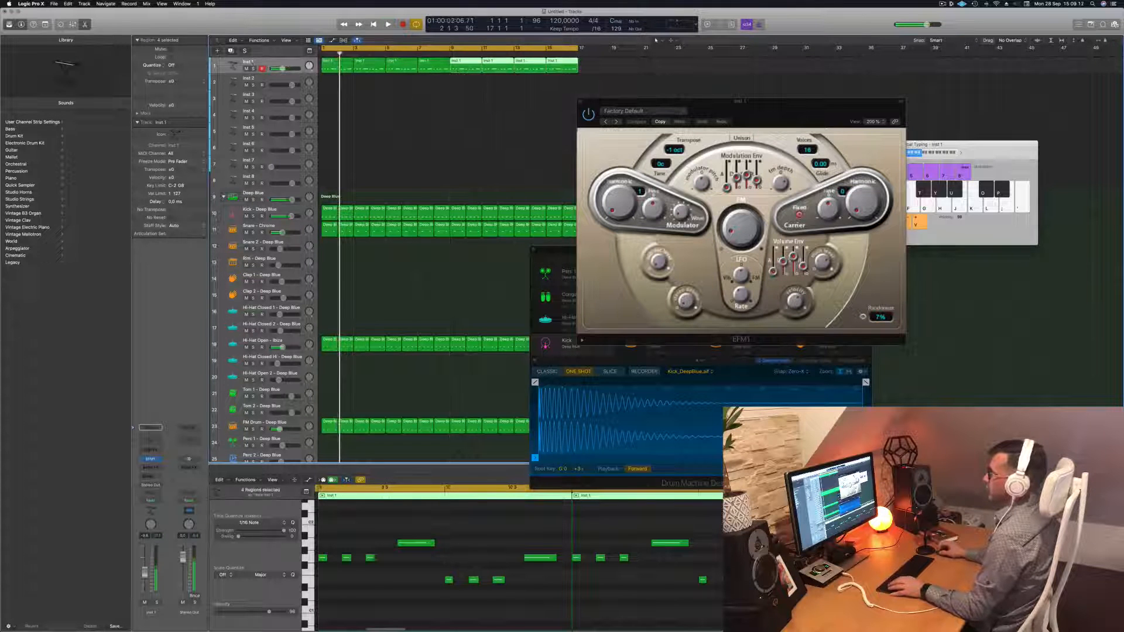
pyautogui.doubleClick(250, 61)
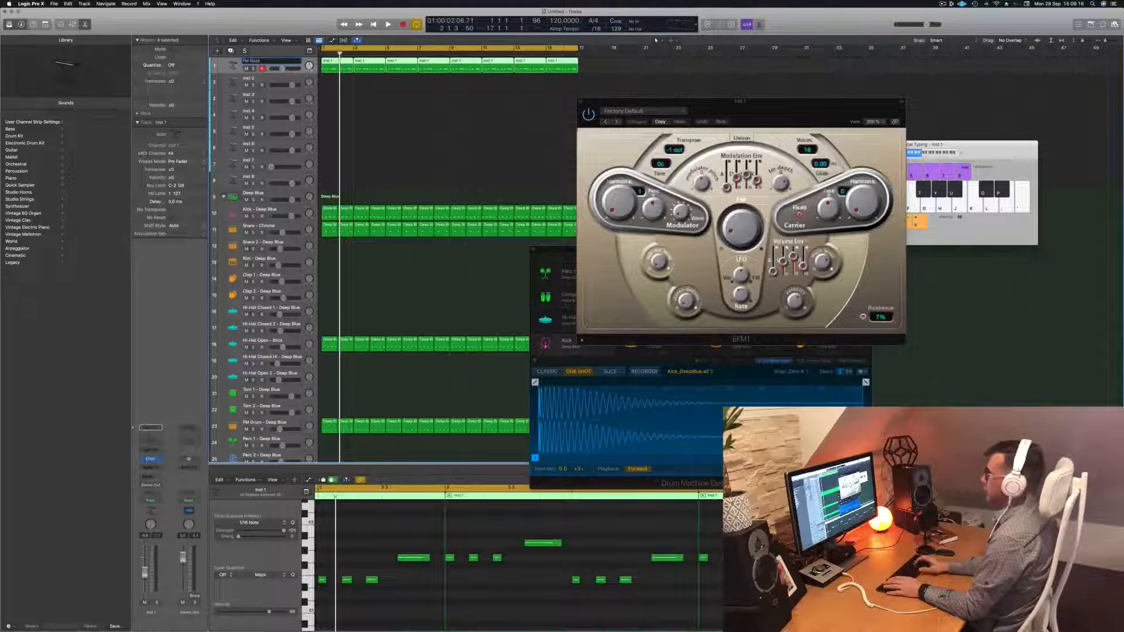
pyautogui.press('Return')
pyautogui.press('space')
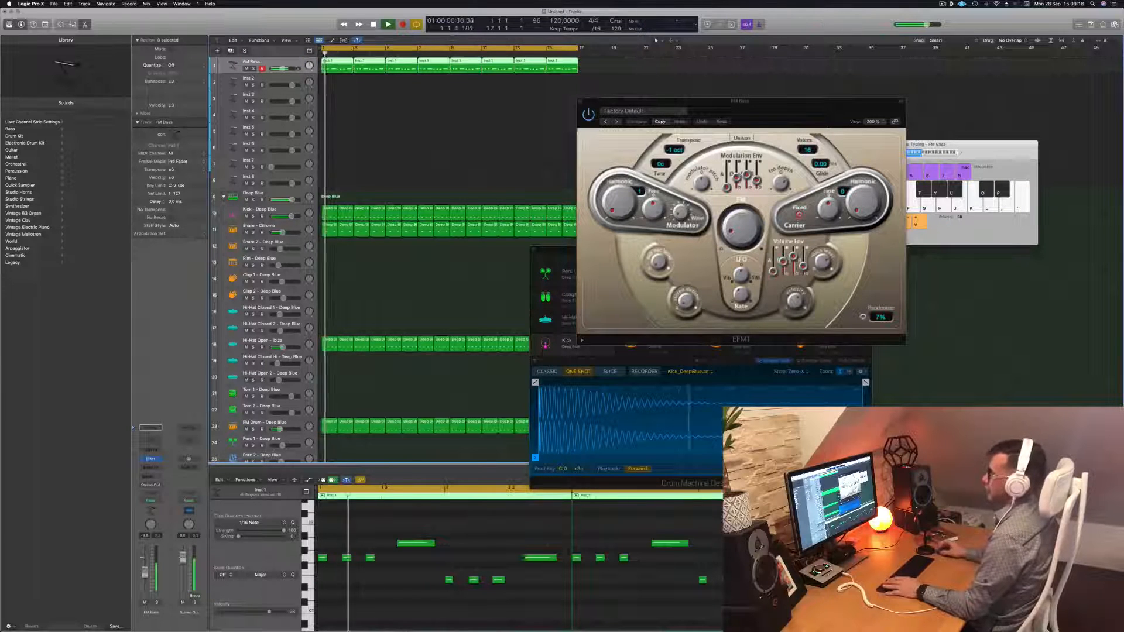
# Try the next EFM1 preset, then load 03 FM Bass > Dark Attack Bass
pyautogui.moveTo(774, 106); pyautogui.dragTo(507, 111)
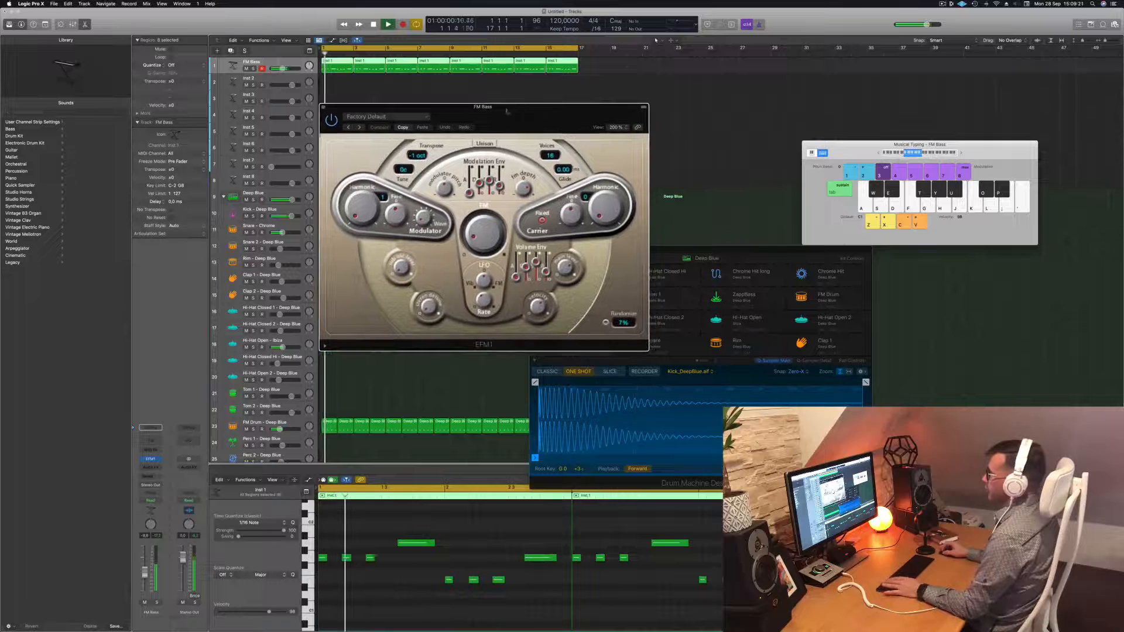
pyautogui.click(360, 128)
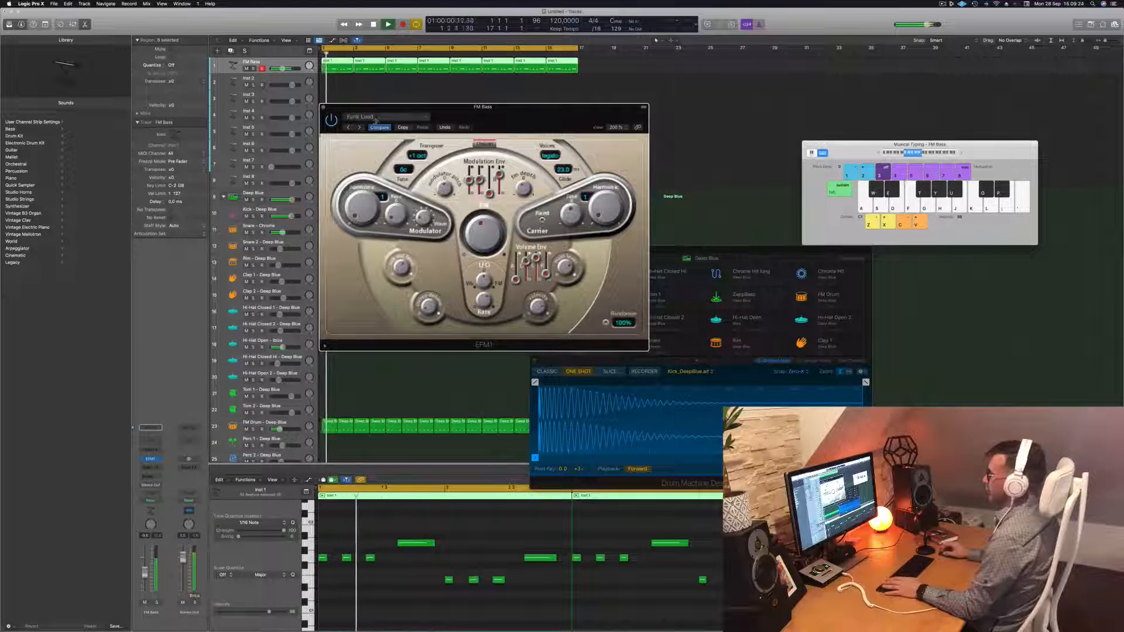
pyautogui.click(374, 119)
pyautogui.moveTo(405, 267)
pyautogui.click(498, 266)
pyautogui.moveTo(506, 121); pyautogui.dragTo(626, 200)
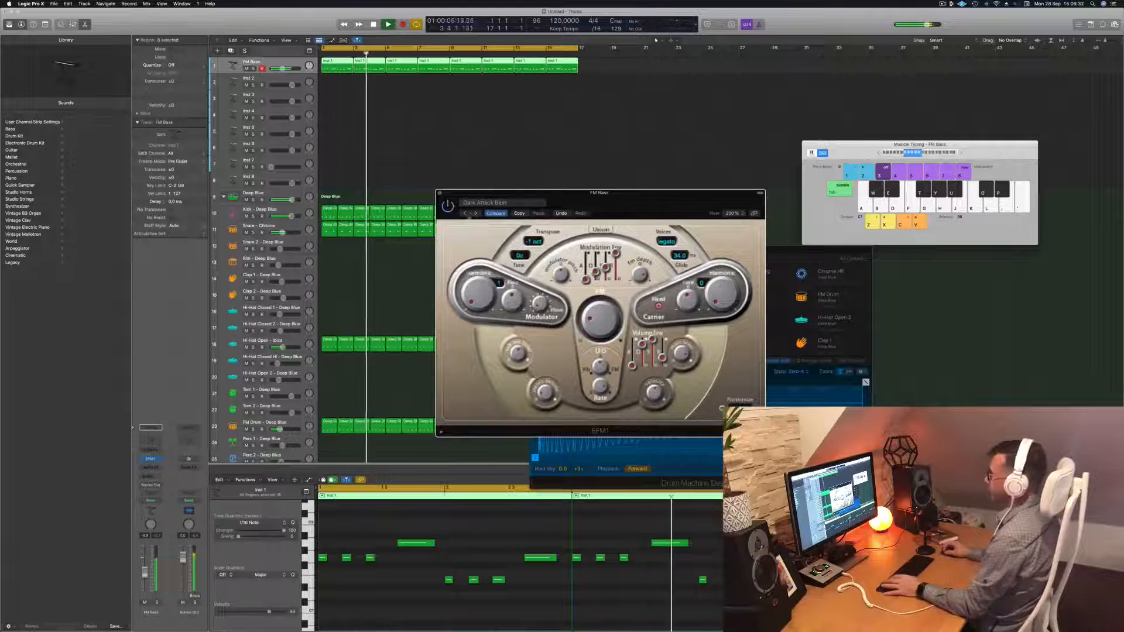
# Audition five more EFM1 presets, then go back to Dark Attack Bass
pyautogui.click(475, 213)
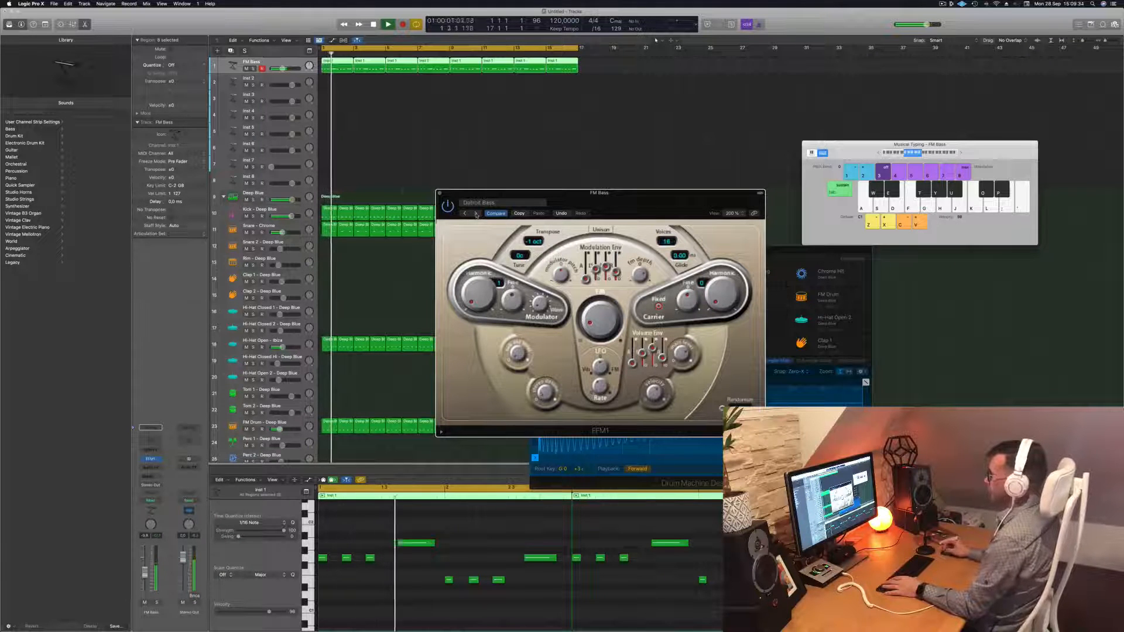
pyautogui.click(475, 213)
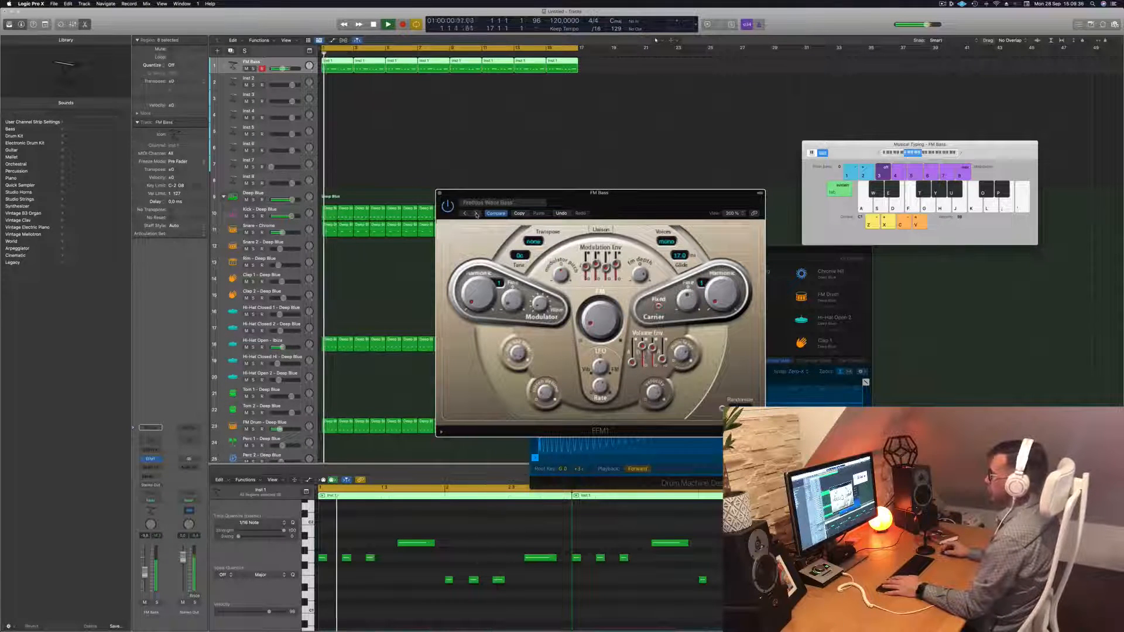
pyautogui.click(475, 213)
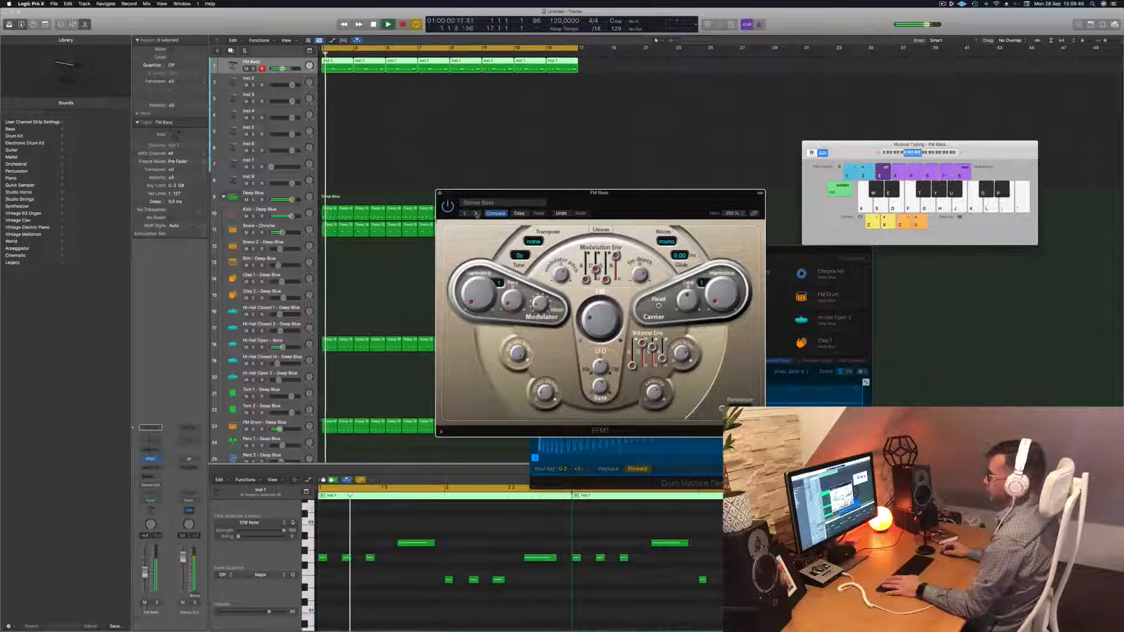
pyautogui.click(475, 213)
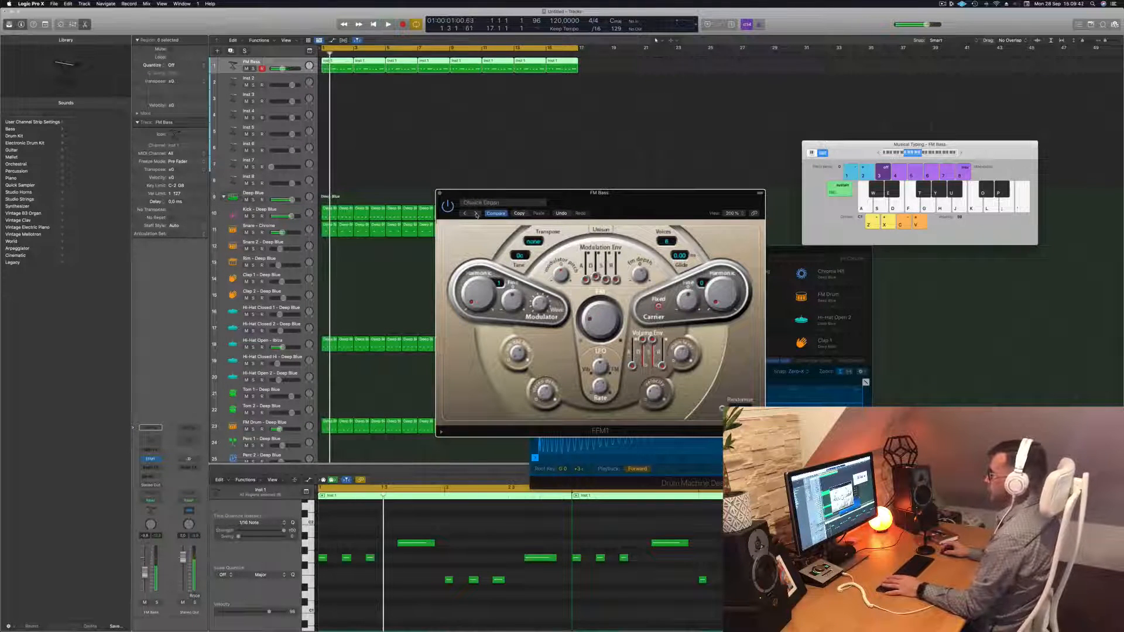
pyautogui.click(475, 213)
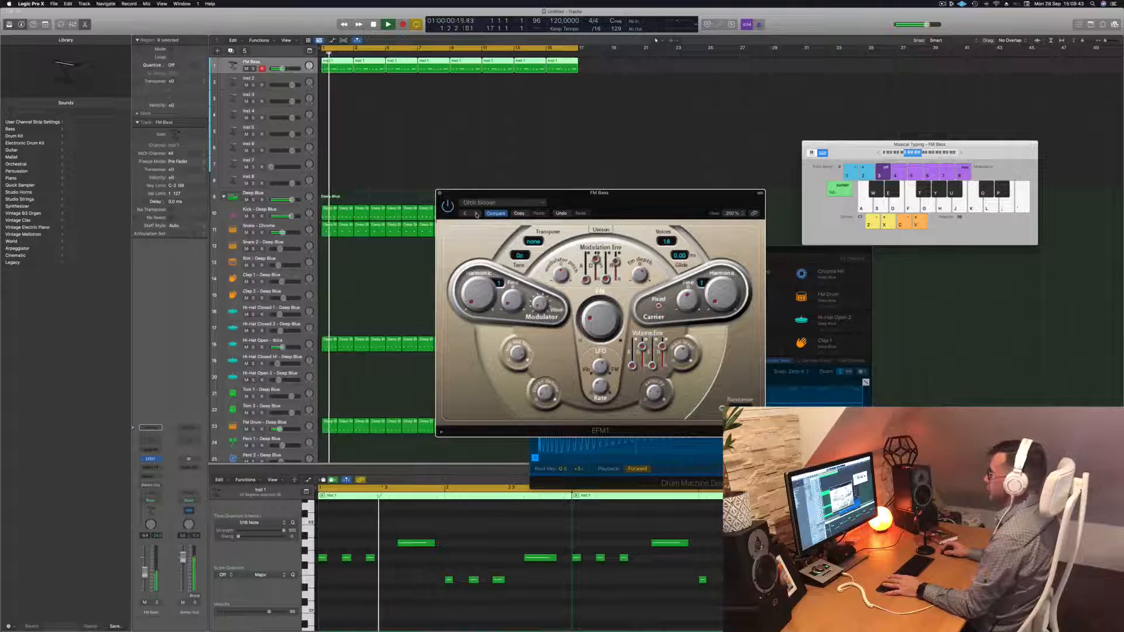
pyautogui.click(510, 206)
pyautogui.moveTo(558, 361)
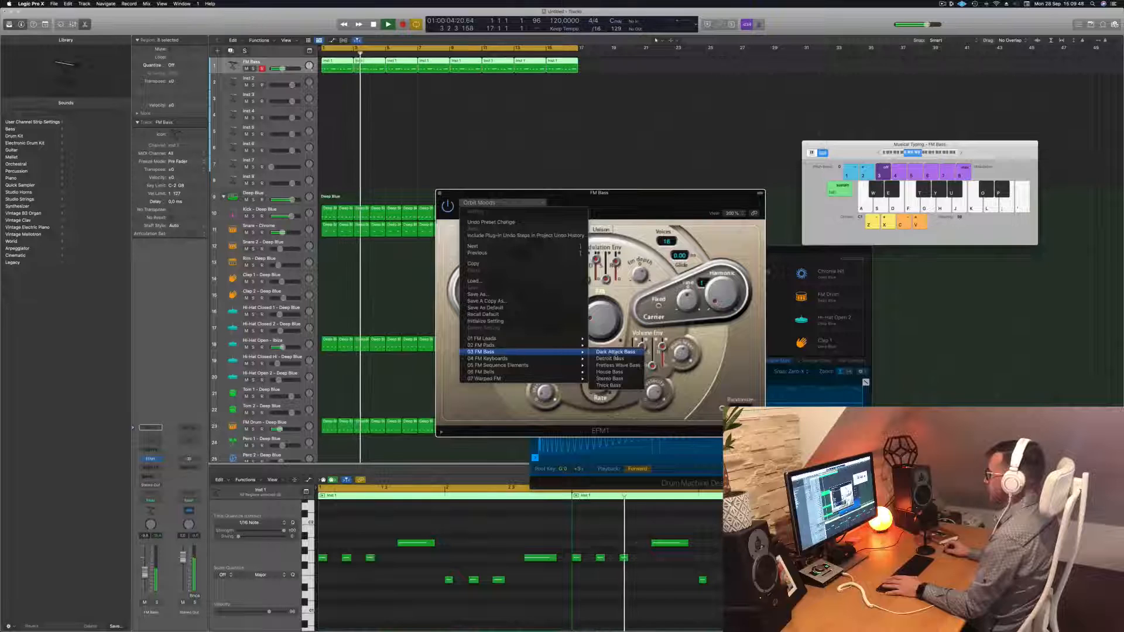
pyautogui.click(614, 352)
# Close the EFM1 window and lower the FM Bass fader to -11.0 dB
pyautogui.moveTo(628, 200); pyautogui.dragTo(671, 122)
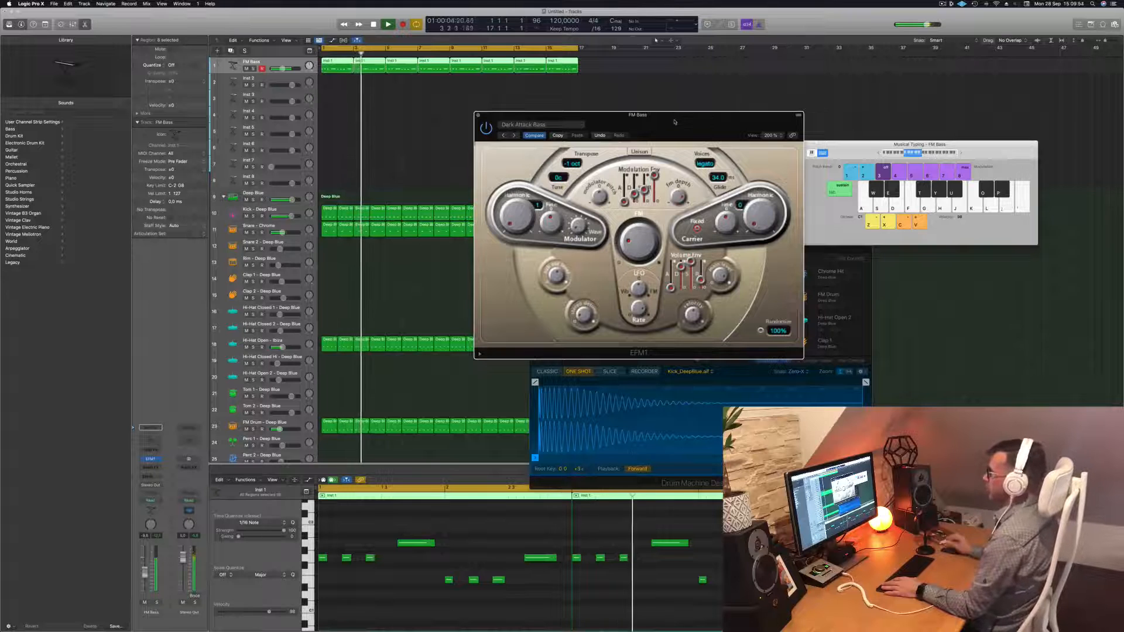
pyautogui.press('space')
pyautogui.press('space')
pyautogui.click(477, 115)
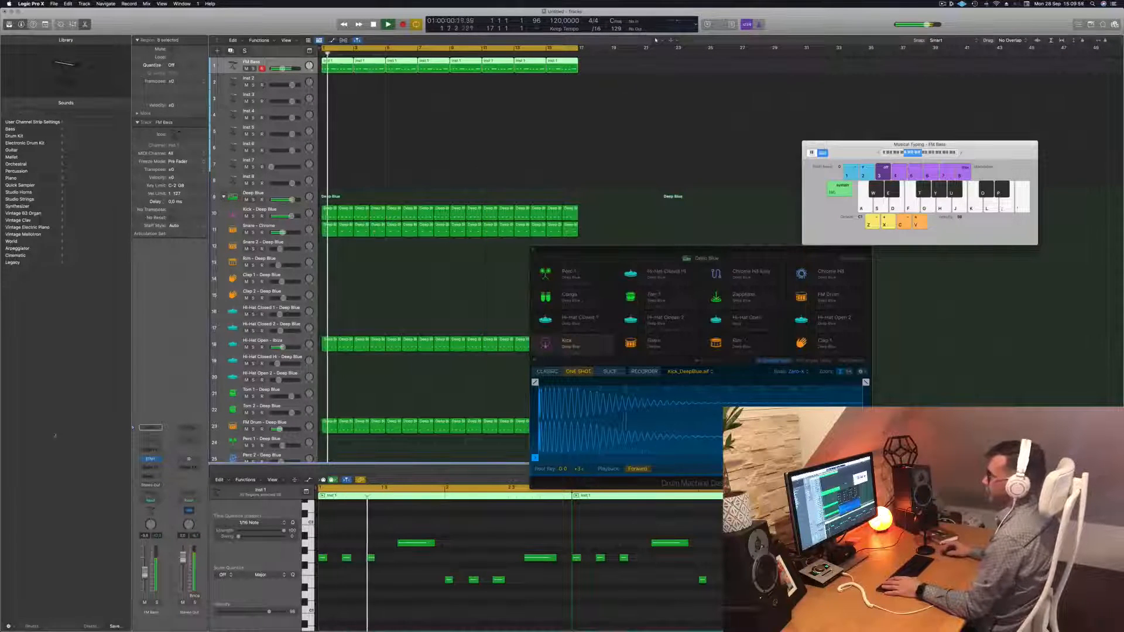
pyautogui.press('space')
pyautogui.press('space')
pyautogui.moveTo(145, 572); pyautogui.dragTo(144, 575)
pyautogui.press('space')
pyautogui.press('space')
pyautogui.press('space')
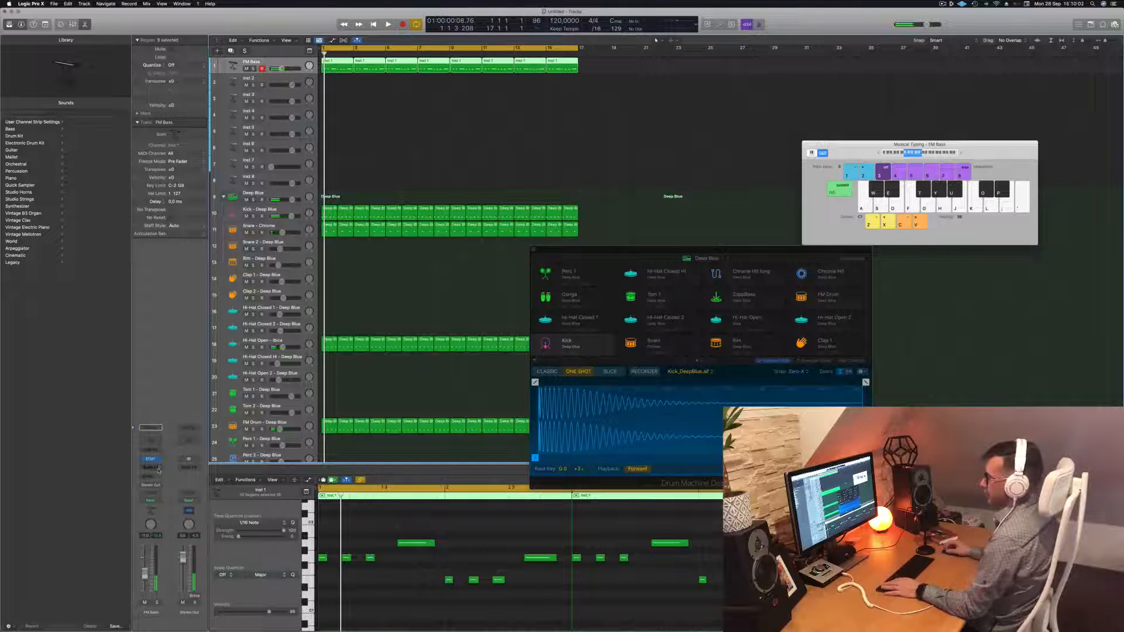
pyautogui.click(159, 469)
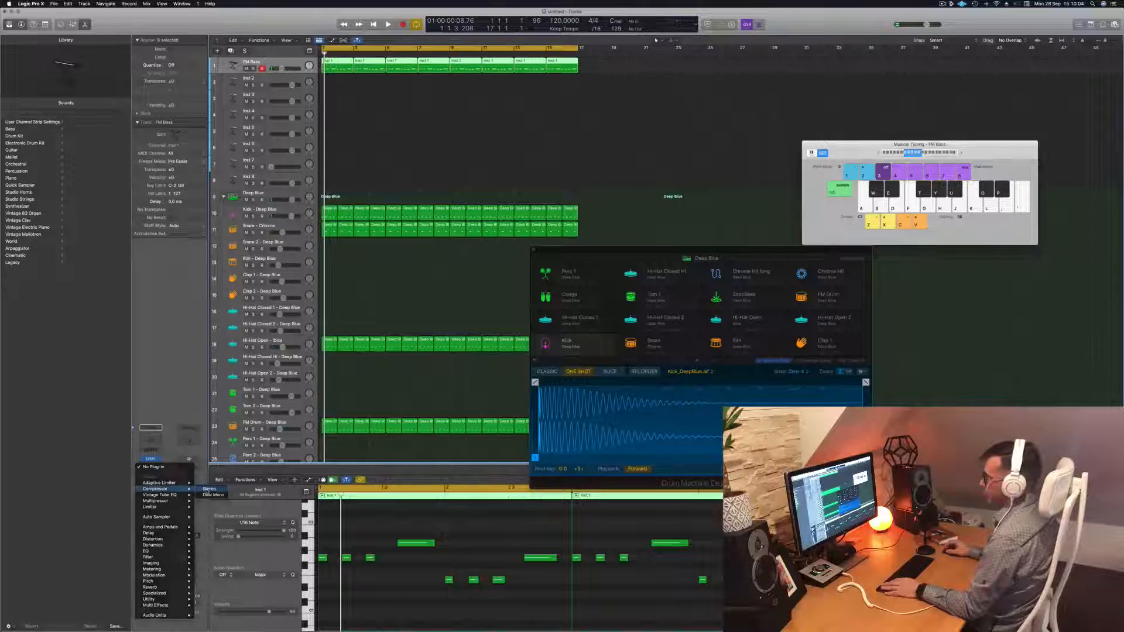
# Add a stereo Compressor to FM Bass, side-chained to Inst 9 (Kick)
pyautogui.click(208, 489)
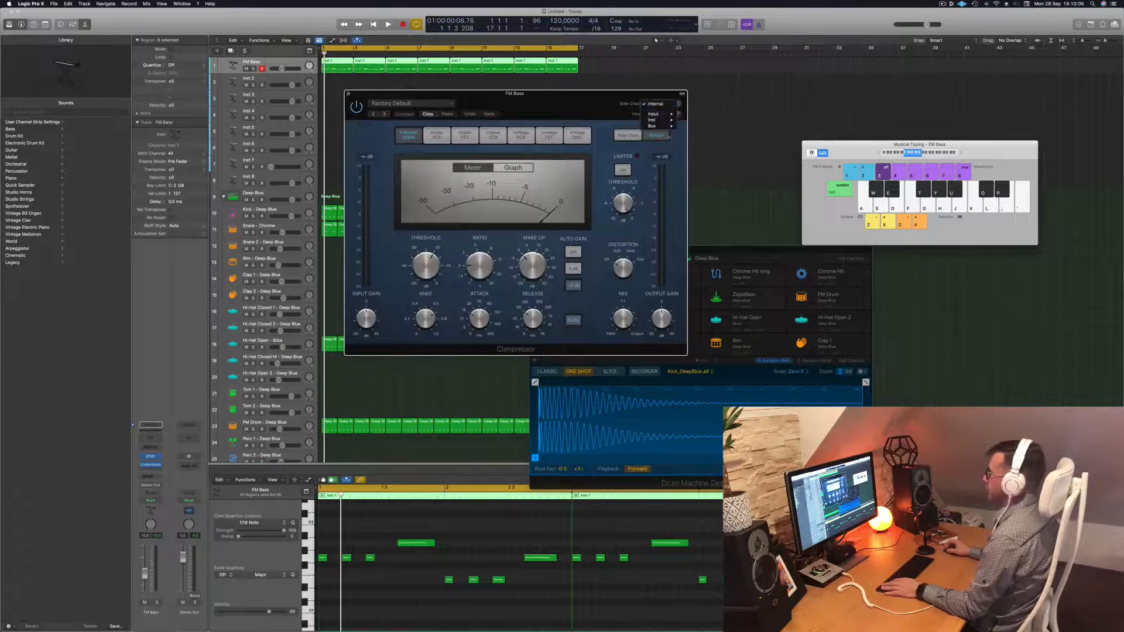
pyautogui.moveTo(672, 124)
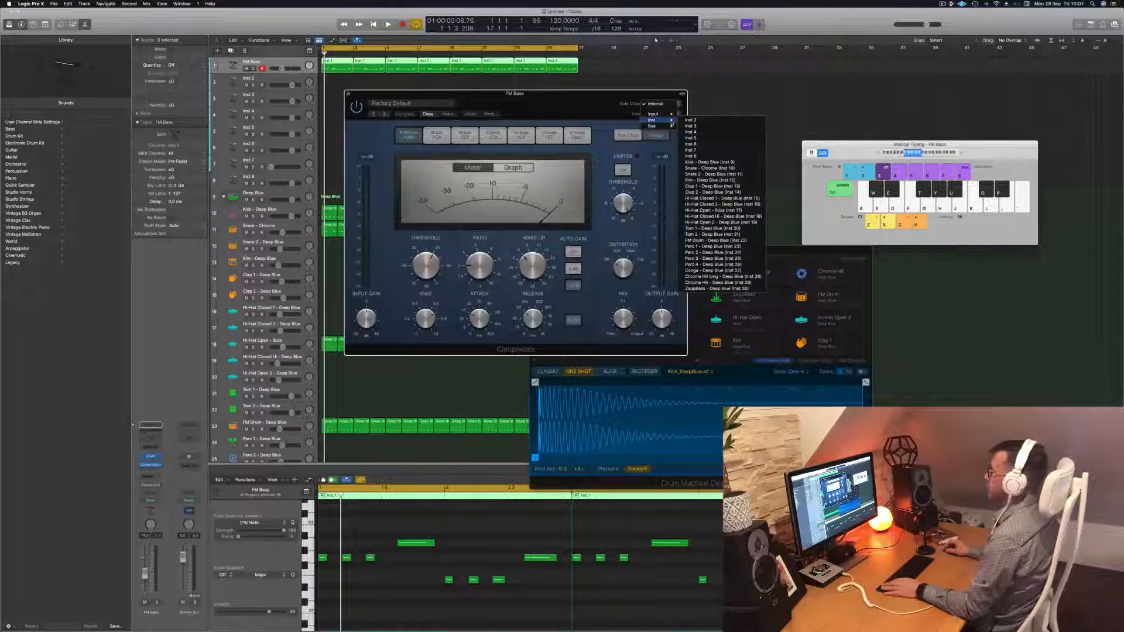
pyautogui.click(714, 163)
pyautogui.moveTo(515, 93); pyautogui.dragTo(568, 86)
pyautogui.press('space')
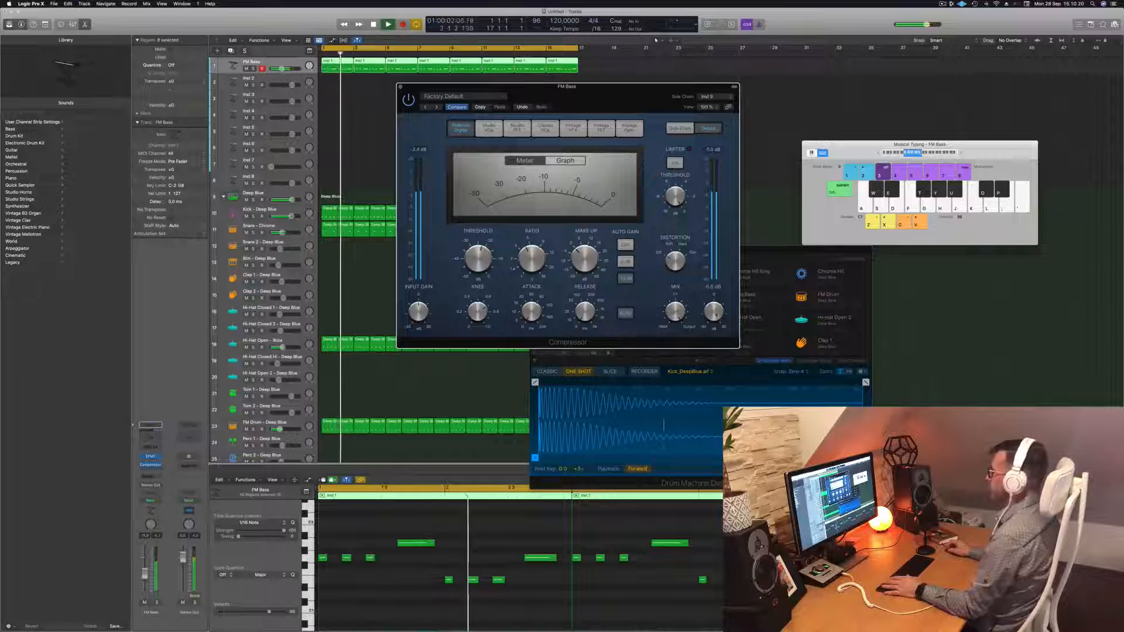
# Set the Compressor threshold to -22.5 dB, nudge the FM Bass fader up, and close the Compressor window
pyautogui.press('space')
pyautogui.press('space')
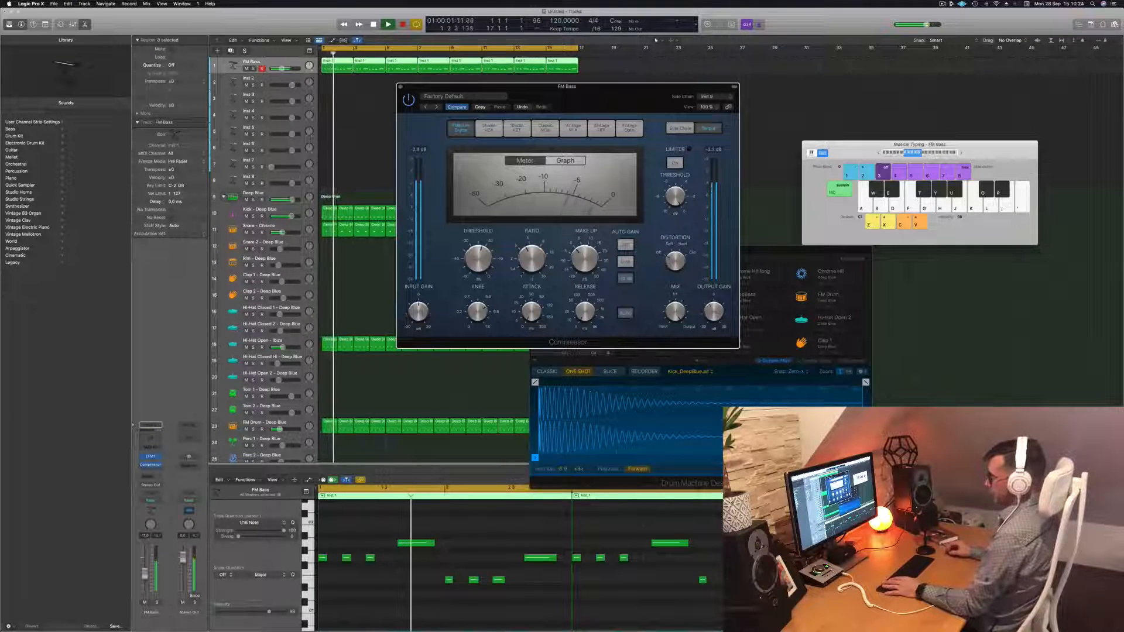
pyautogui.moveTo(145, 577); pyautogui.dragTo(145, 575)
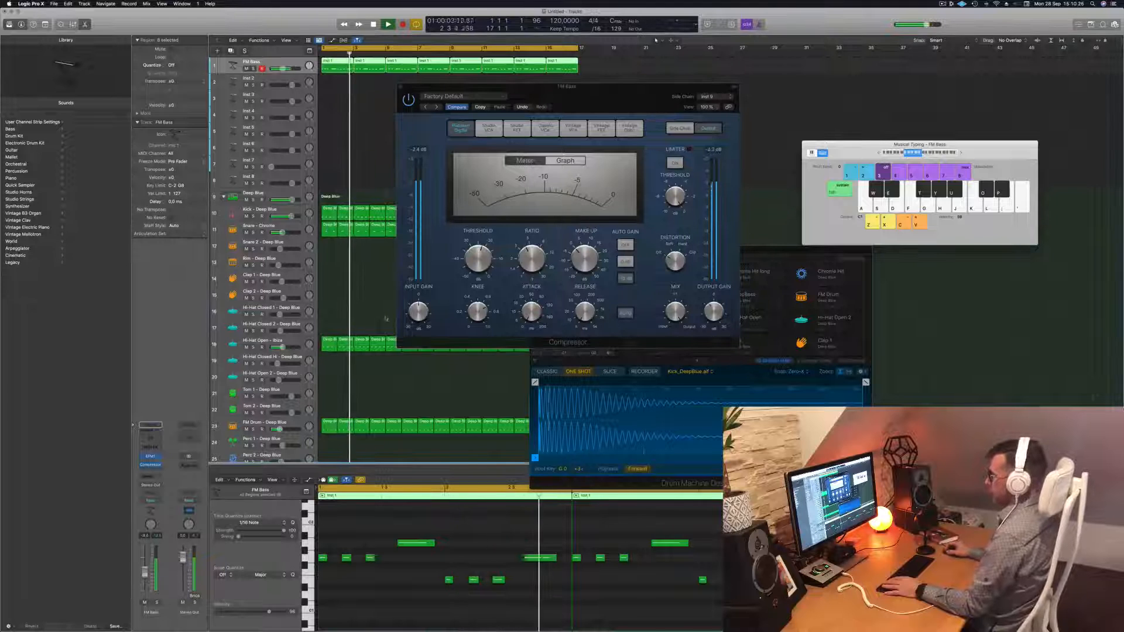
pyautogui.moveTo(478, 264); pyautogui.dragTo(478, 267)
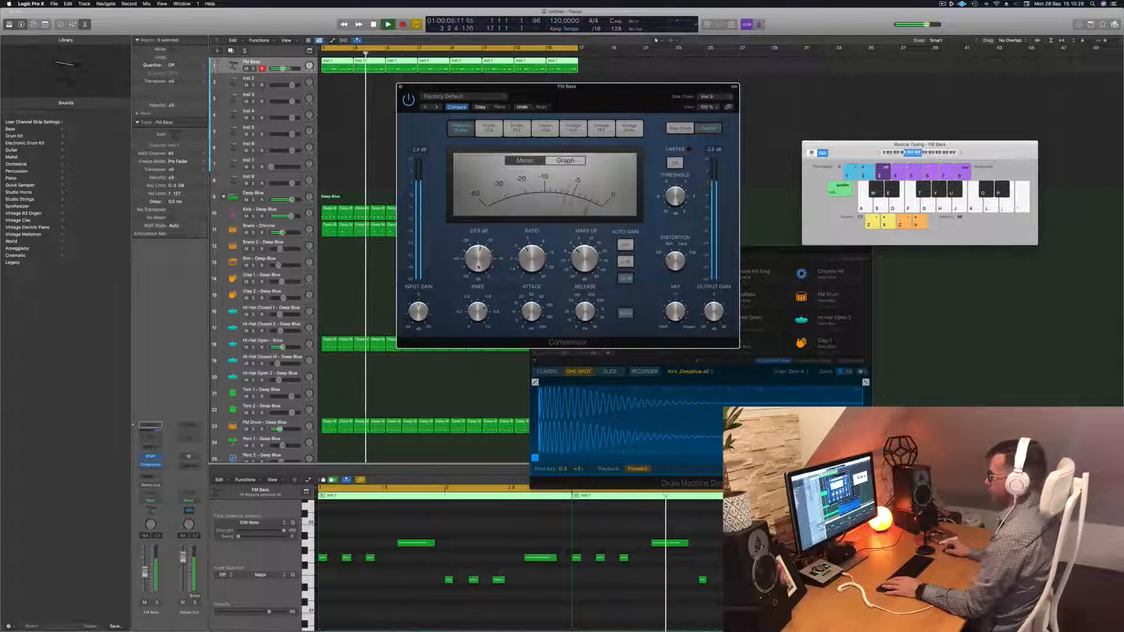
pyautogui.moveTo(618, 95); pyautogui.dragTo(663, 120)
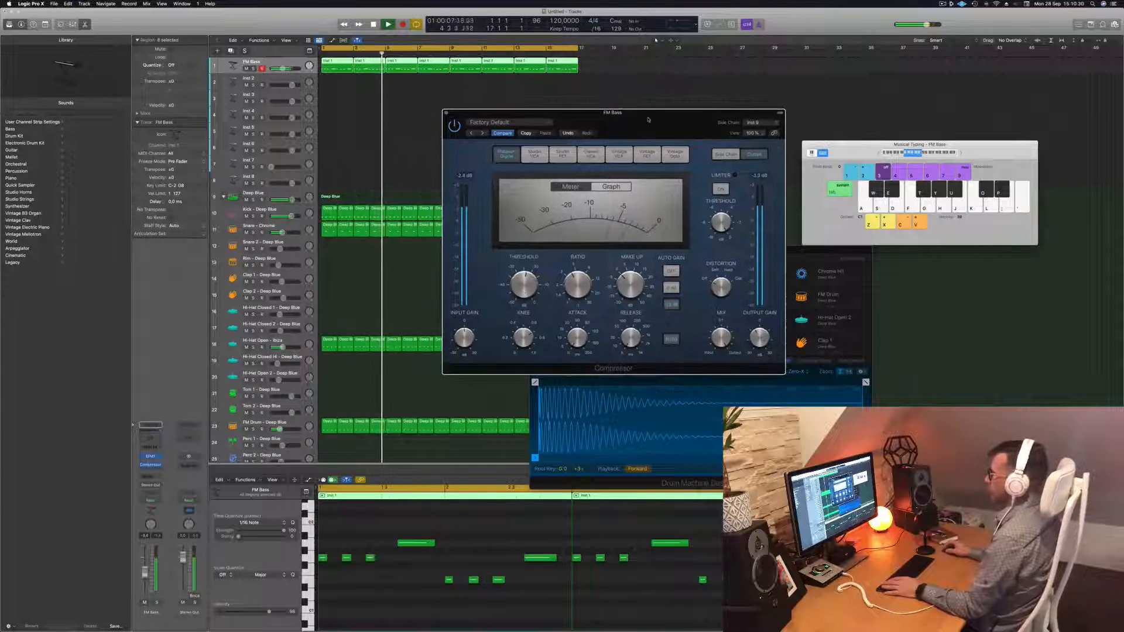
pyautogui.click(446, 113)
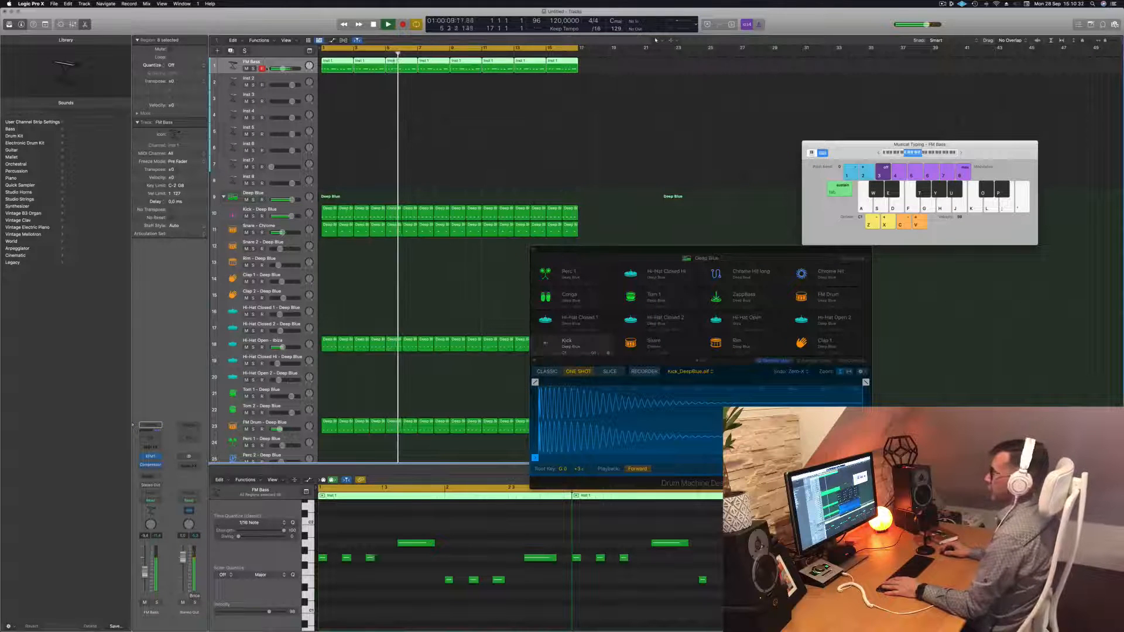
pyautogui.click(156, 470)
# Raise the FM Bass fader to about -6.7 dB, compare Compressor on/off, and close its window
pyautogui.moveTo(155, 484)
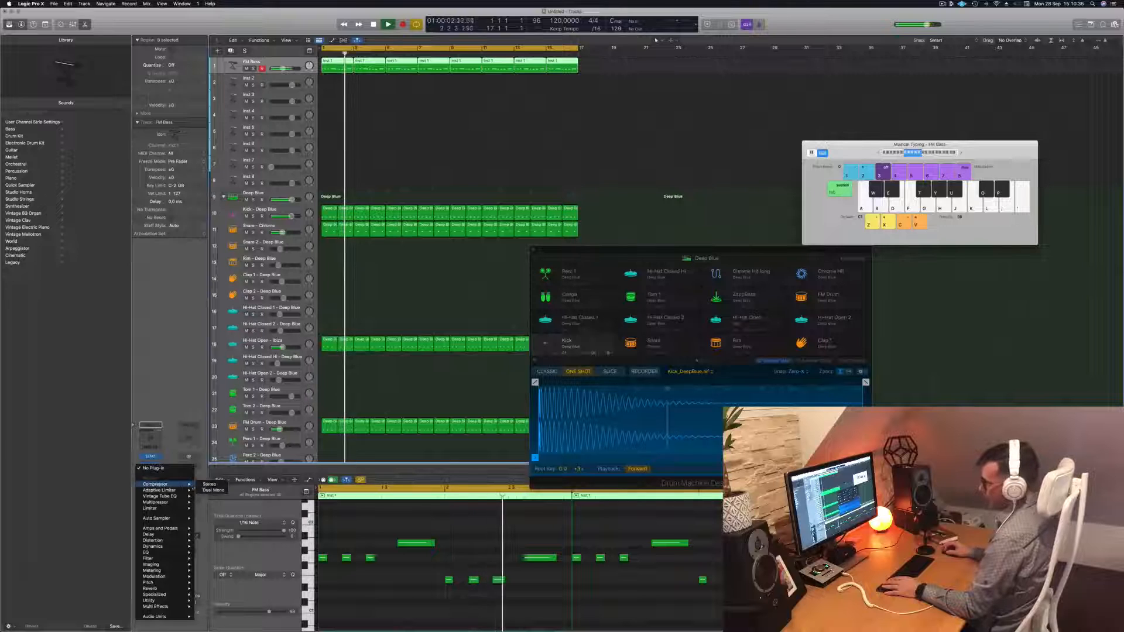
pyautogui.click(209, 484)
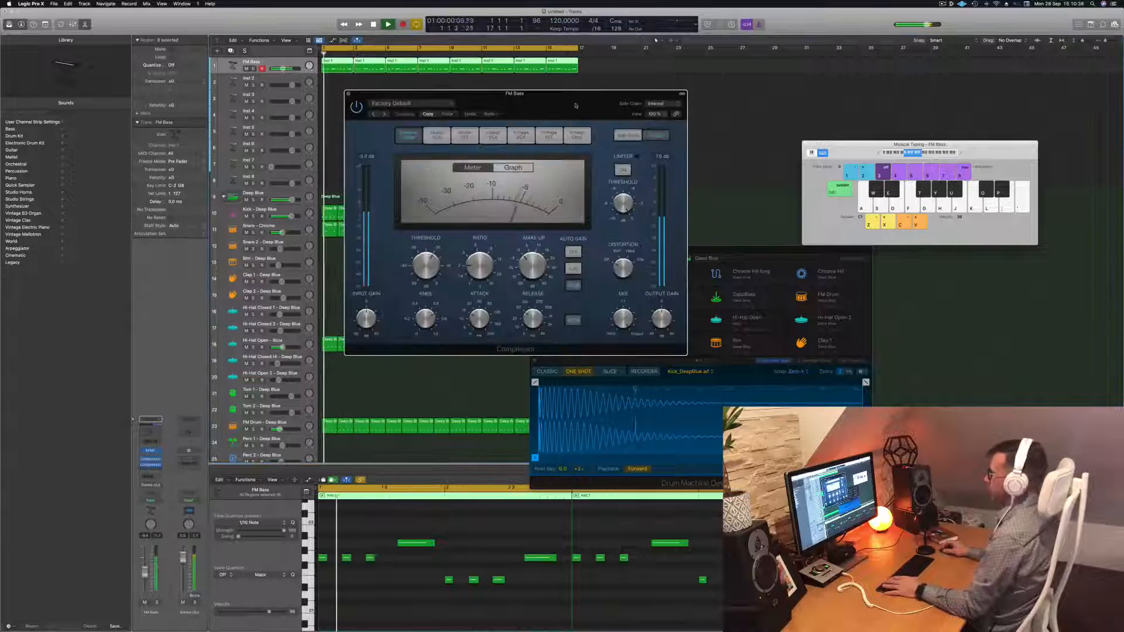
pyautogui.moveTo(575, 106); pyautogui.dragTo(616, 103)
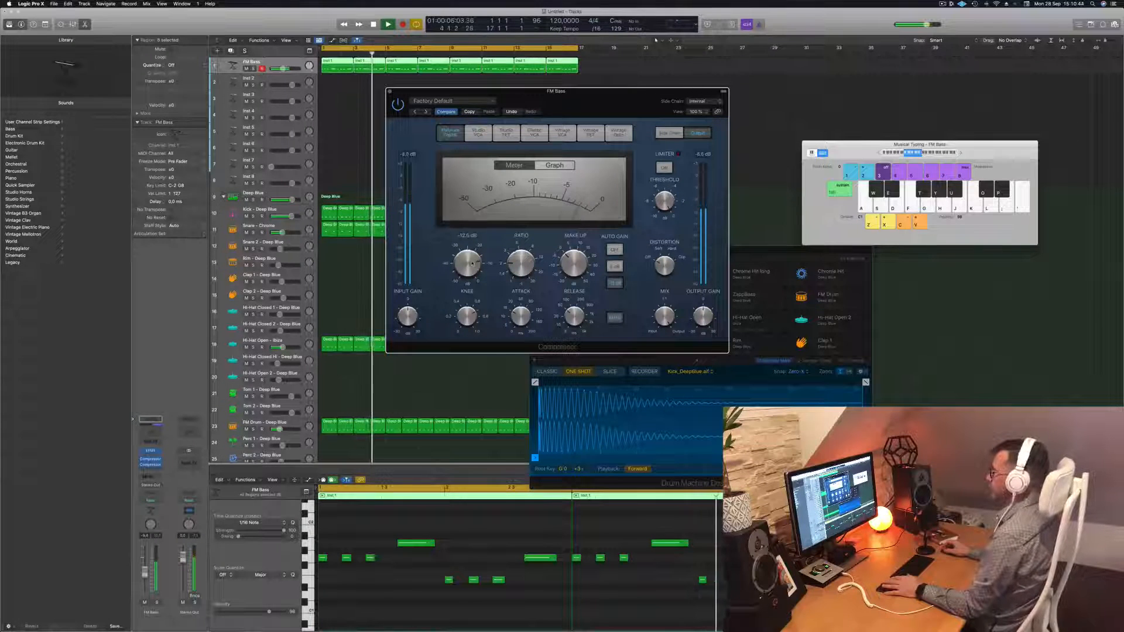
pyautogui.click(367, 149)
pyautogui.click(402, 105)
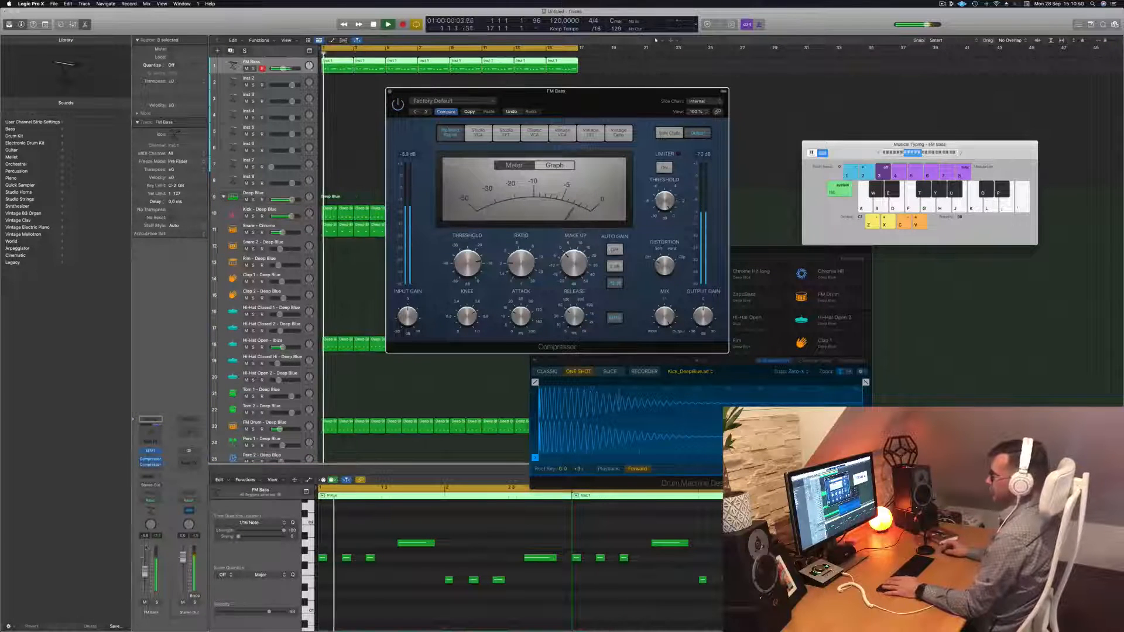
pyautogui.moveTo(144, 571); pyautogui.dragTo(145, 567)
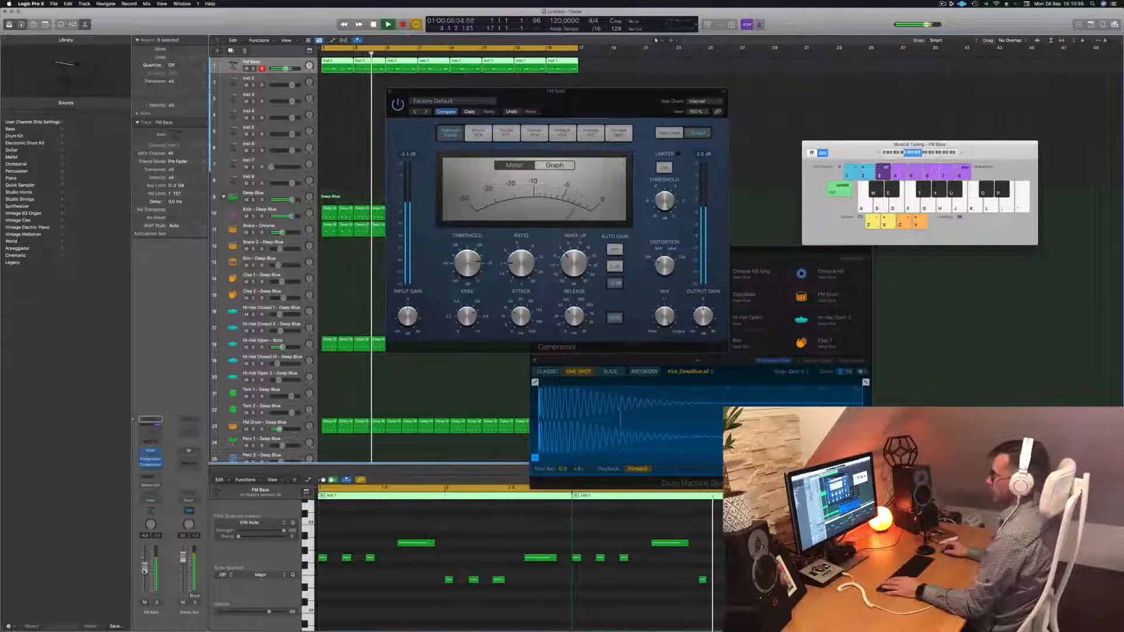
pyautogui.click(400, 106)
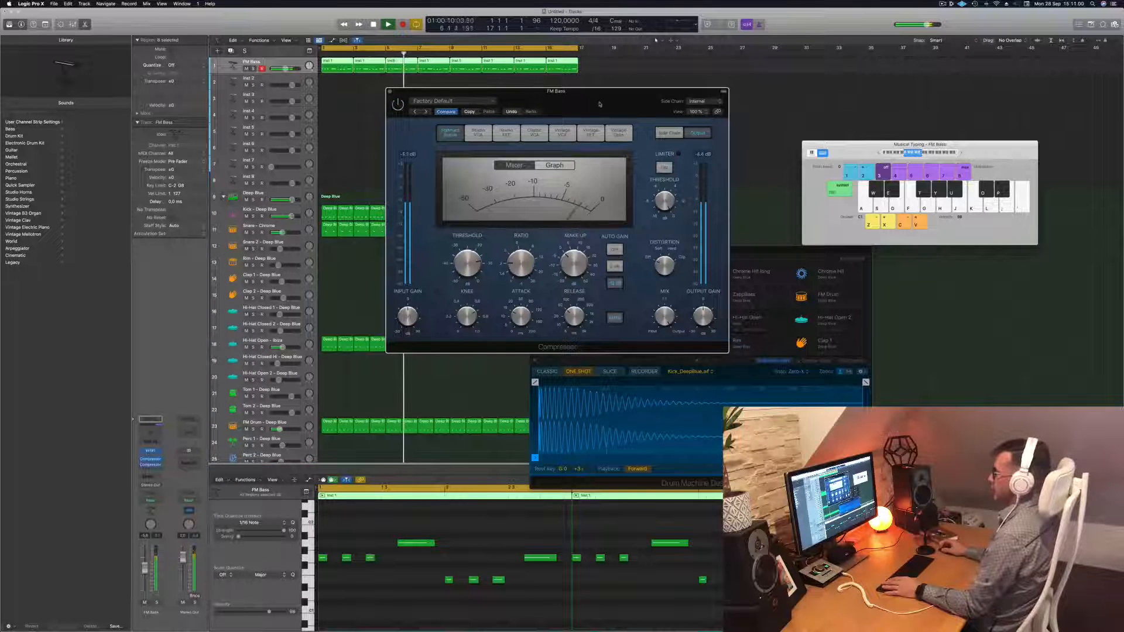
pyautogui.moveTo(578, 105); pyautogui.dragTo(576, 110)
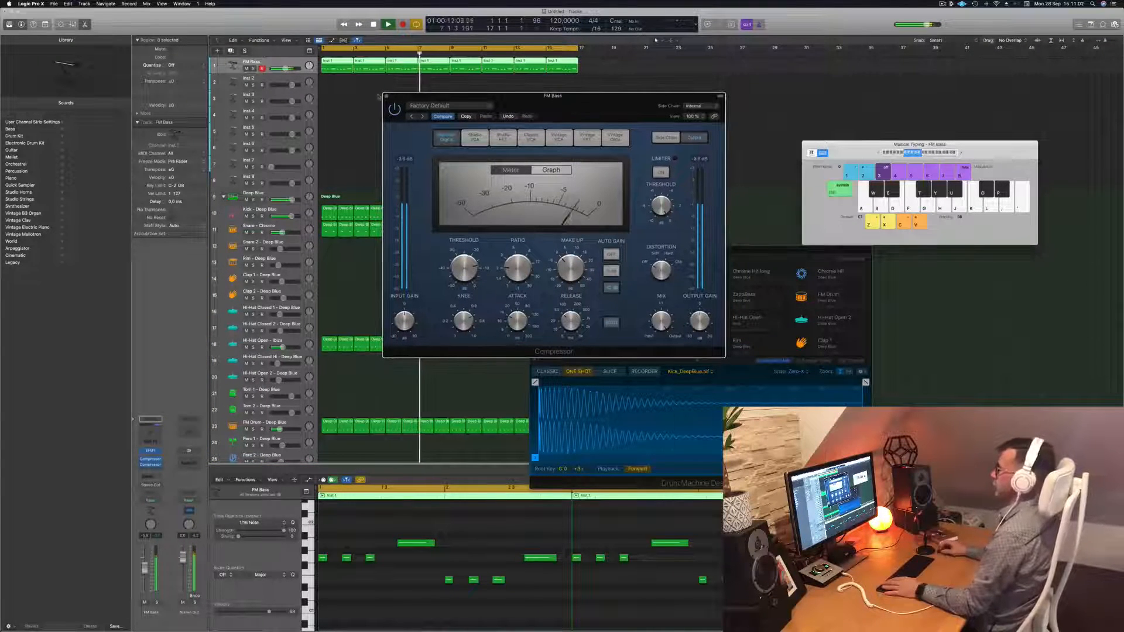
pyautogui.click(386, 97)
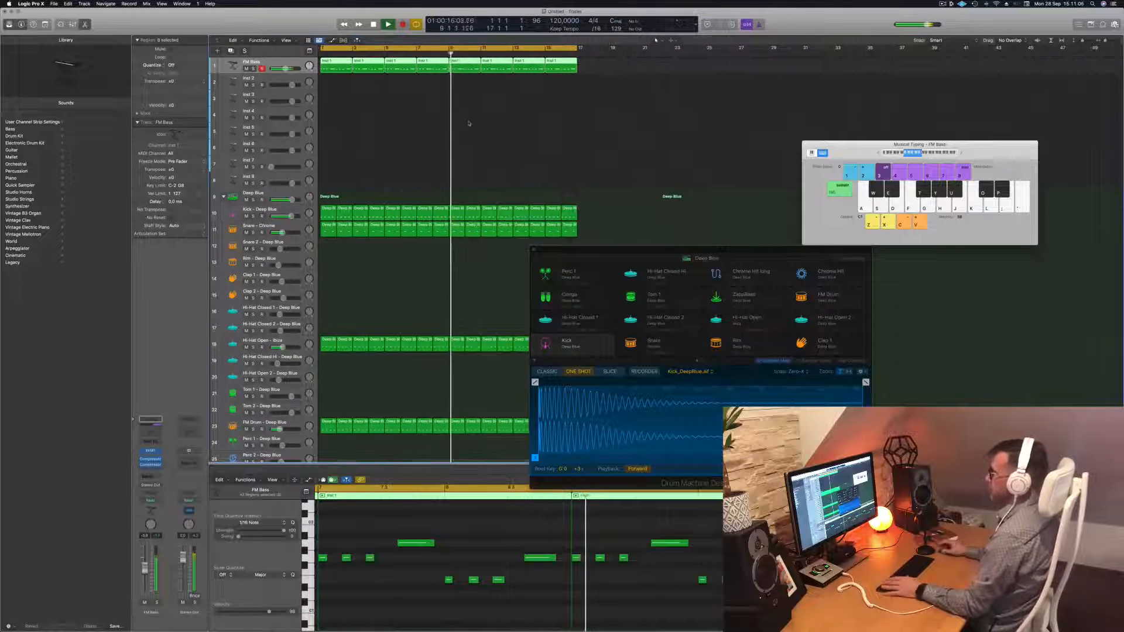
# Stop playback and add a Bus 5 send on the FM Bass channel strip
pyautogui.press('Return')
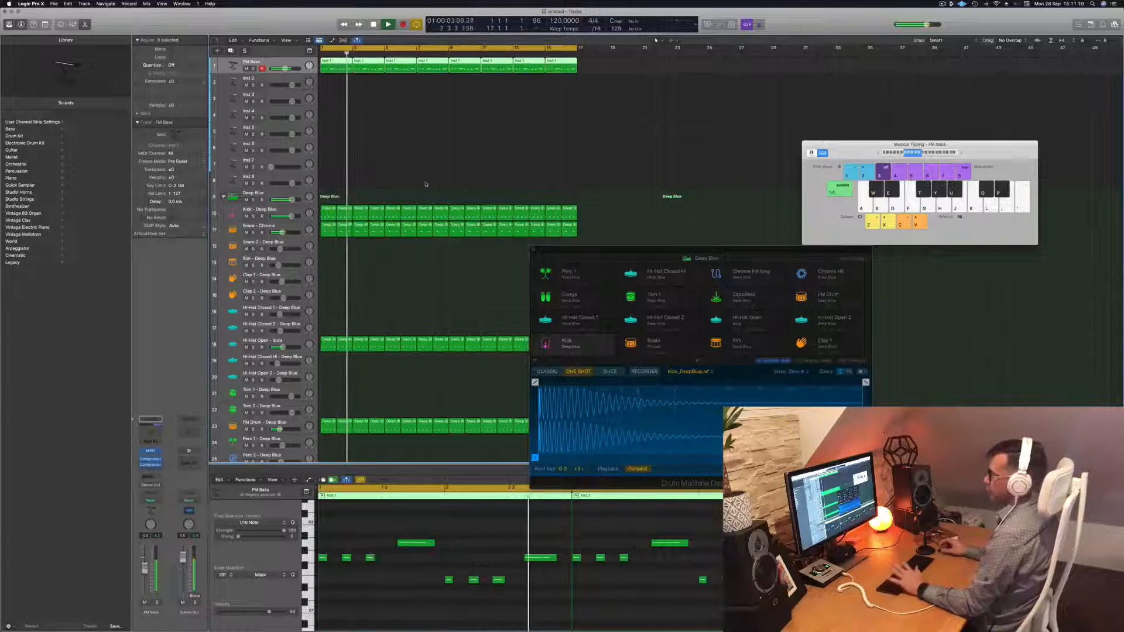
pyautogui.press('Return')
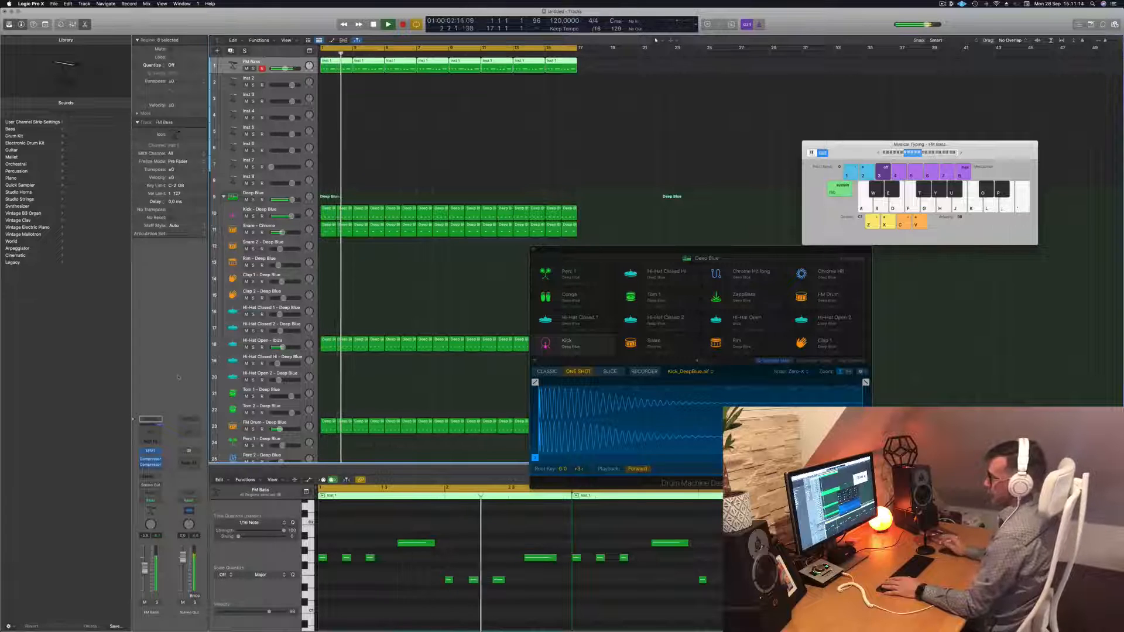
pyautogui.press('space')
pyautogui.click(144, 476)
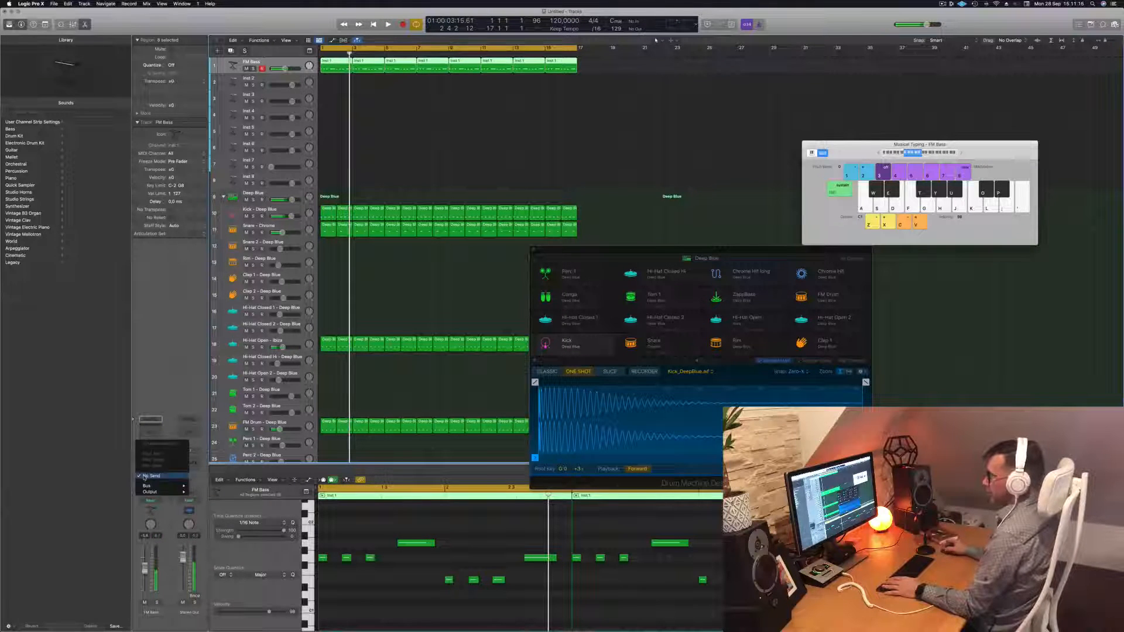
pyautogui.moveTo(147, 486)
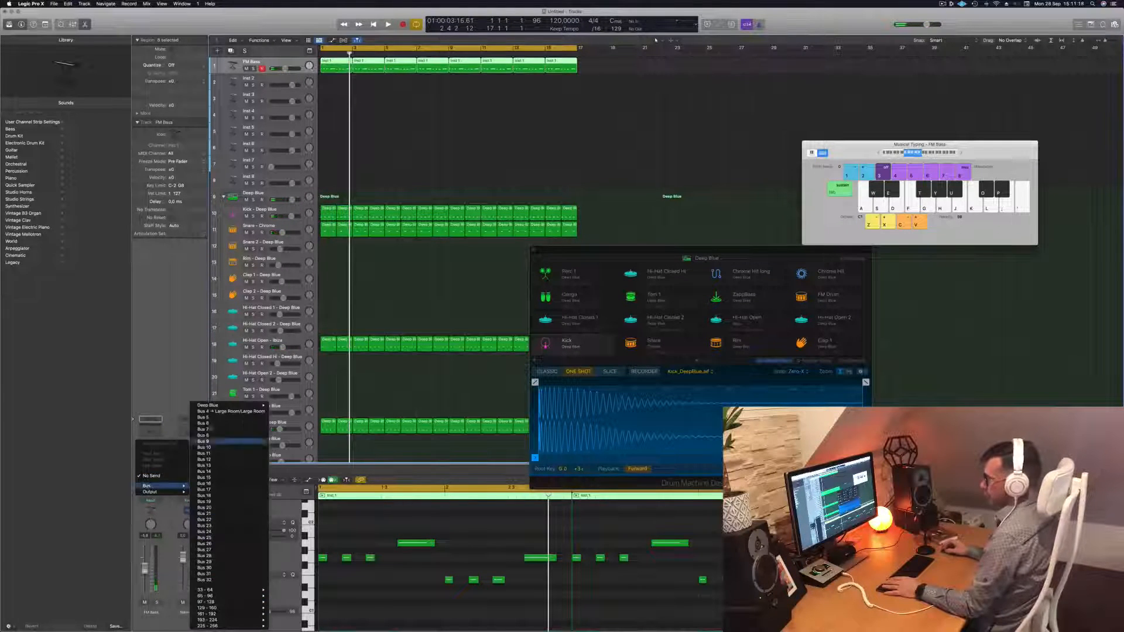
pyautogui.click(202, 416)
pyautogui.press('space')
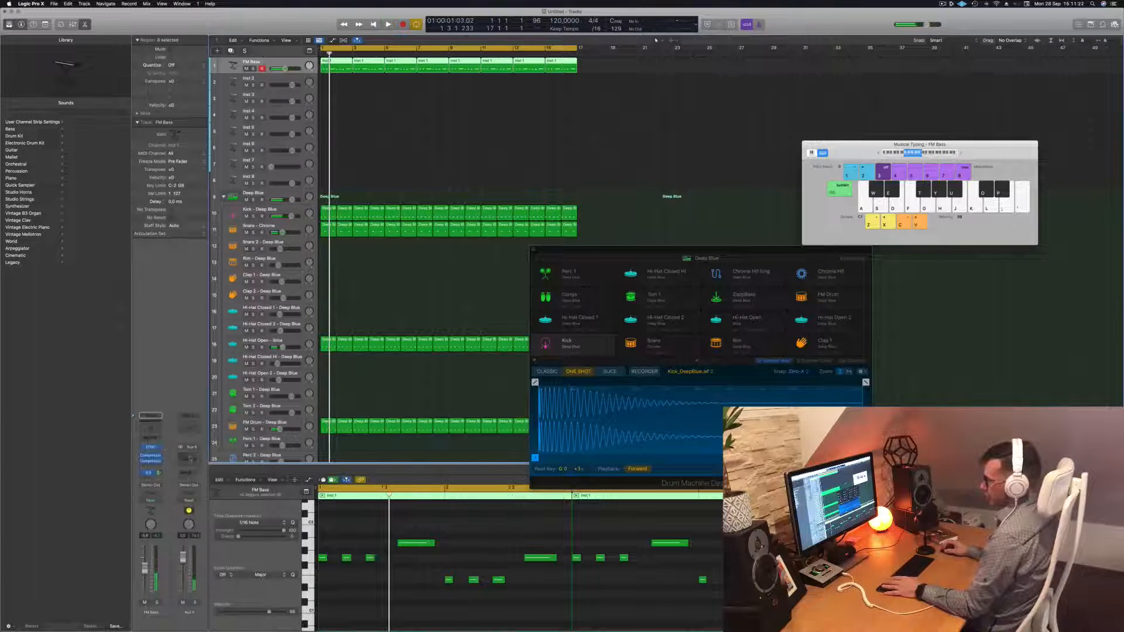
pyautogui.click(189, 456)
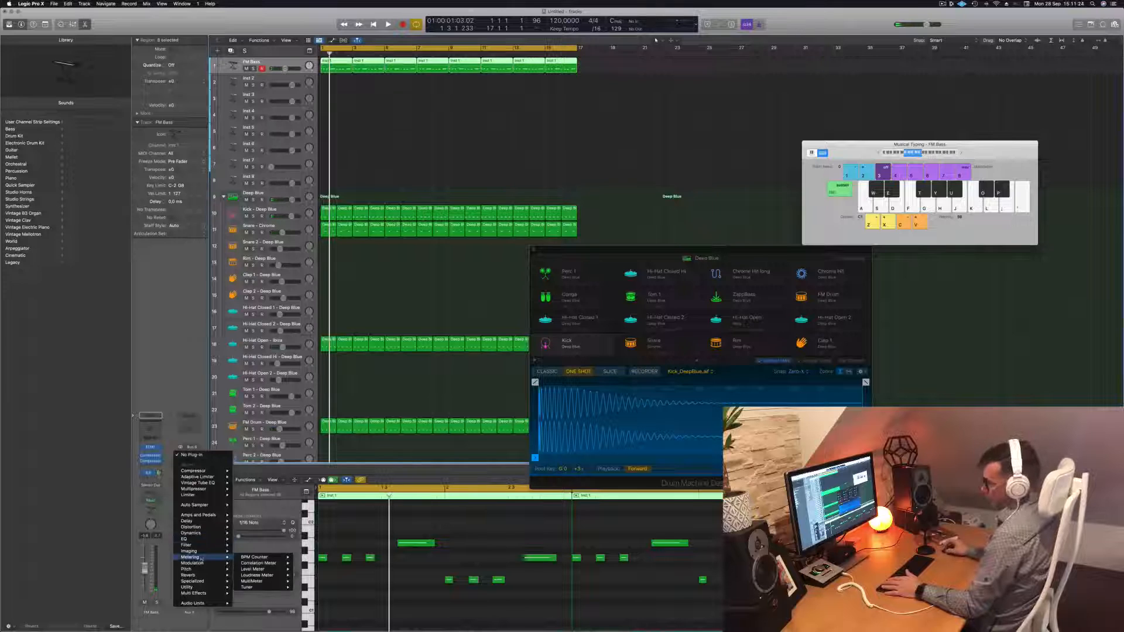
pyautogui.moveTo(206, 522)
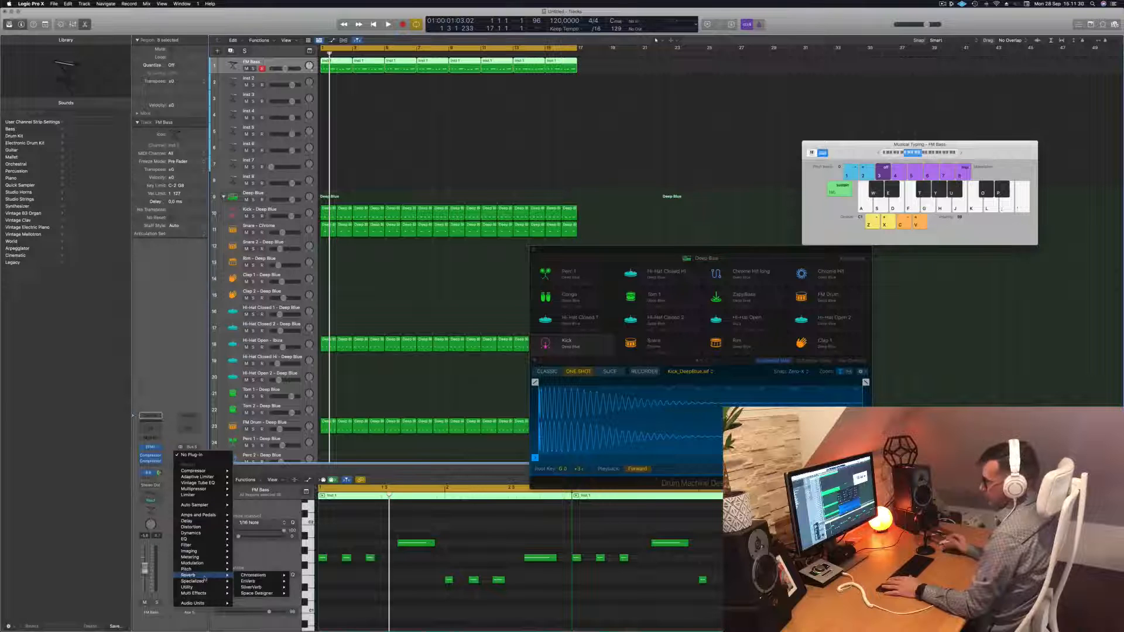
# Insert ChromaVerb on Aux 5 and set the FM Bass send level to Bus 5
pyautogui.click(306, 576)
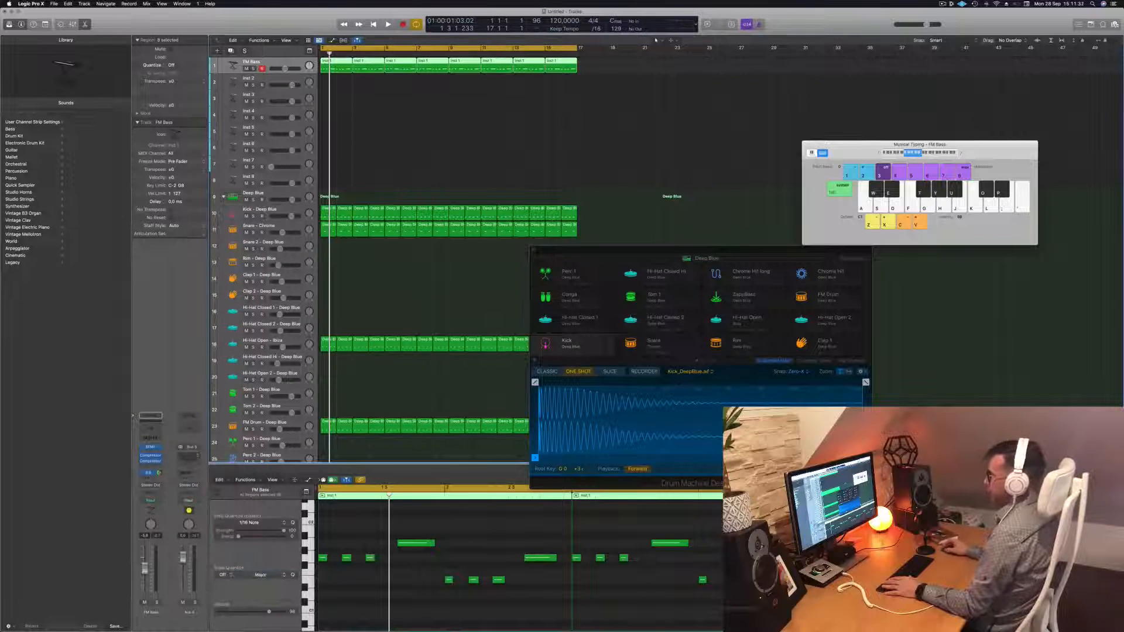
pyautogui.moveTo(484, 98); pyautogui.dragTo(554, 84)
pyautogui.press('space')
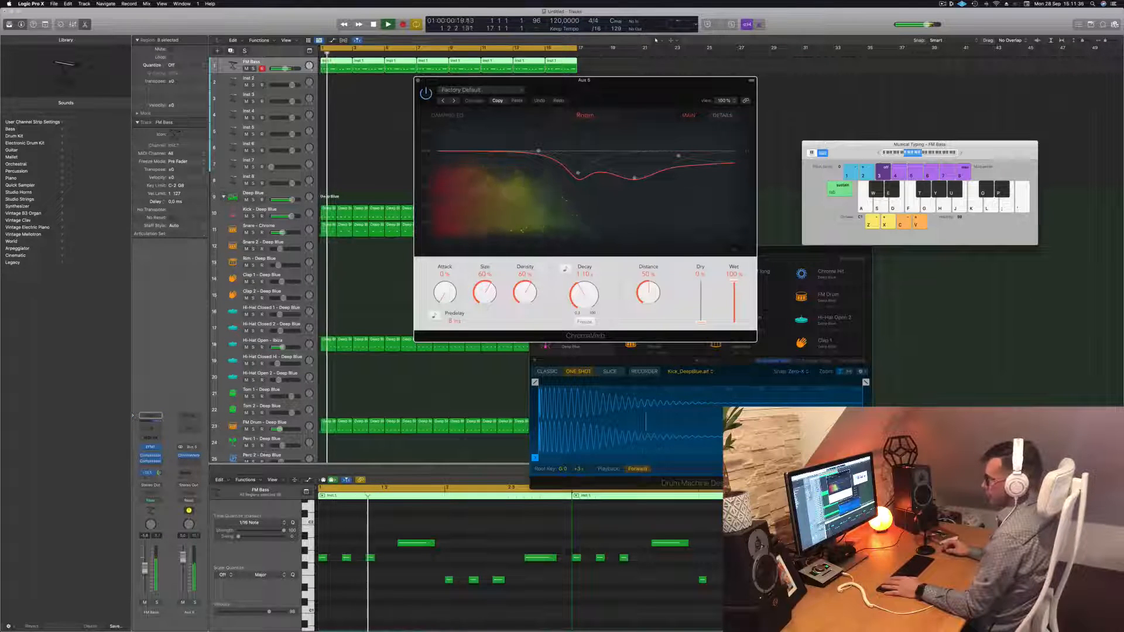
pyautogui.moveTo(158, 473); pyautogui.dragTo(159, 470)
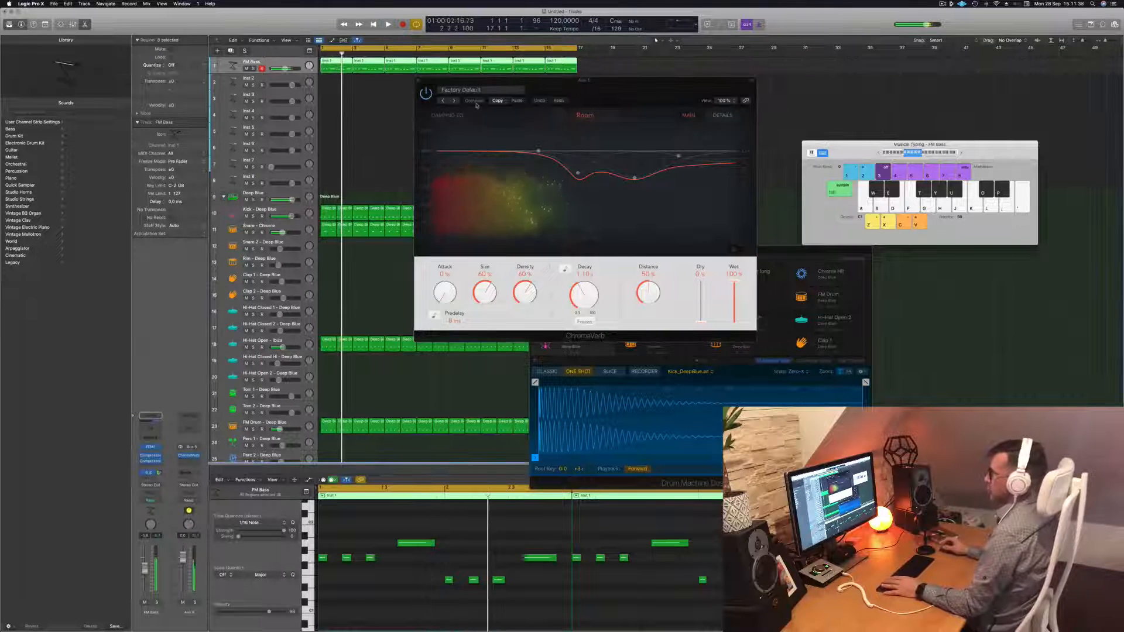
# Audition ChromaVerb presets from Large Ambience through the Chambers, Cave, Spherical and Blu Wave
pyautogui.click(455, 101)
pyautogui.click(454, 102)
pyautogui.click(454, 101)
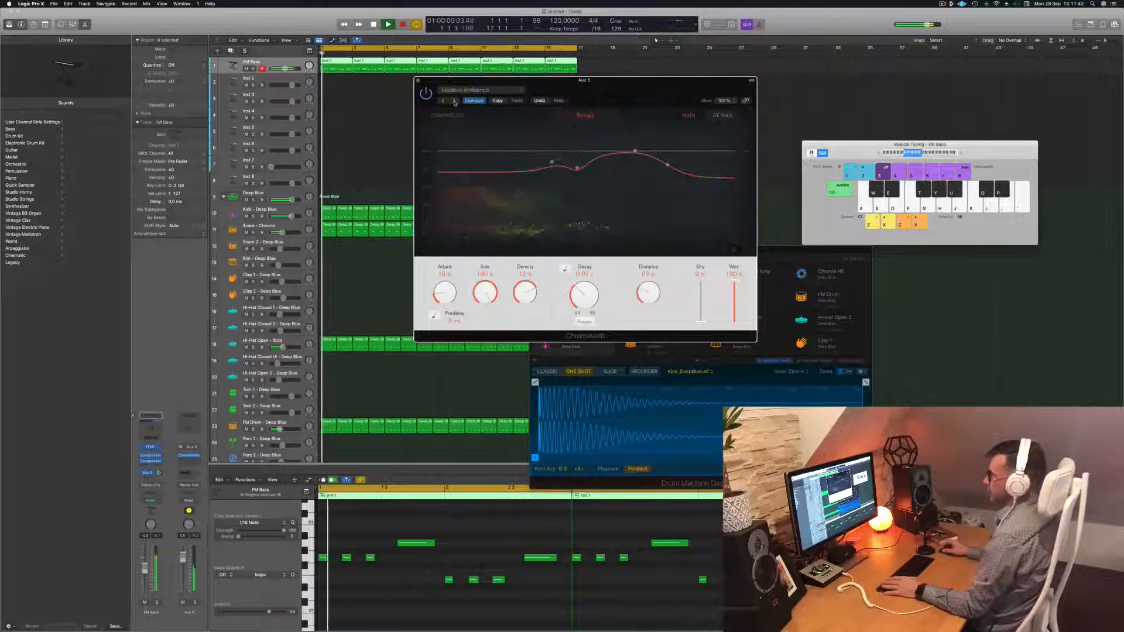
pyautogui.click(454, 101)
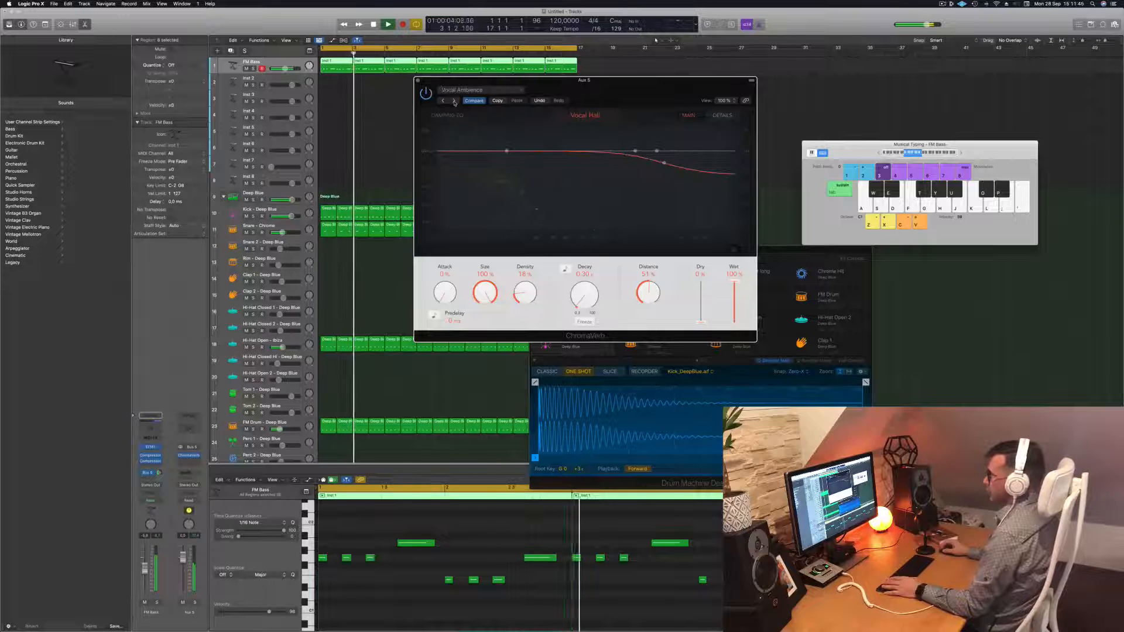
pyautogui.click(454, 102)
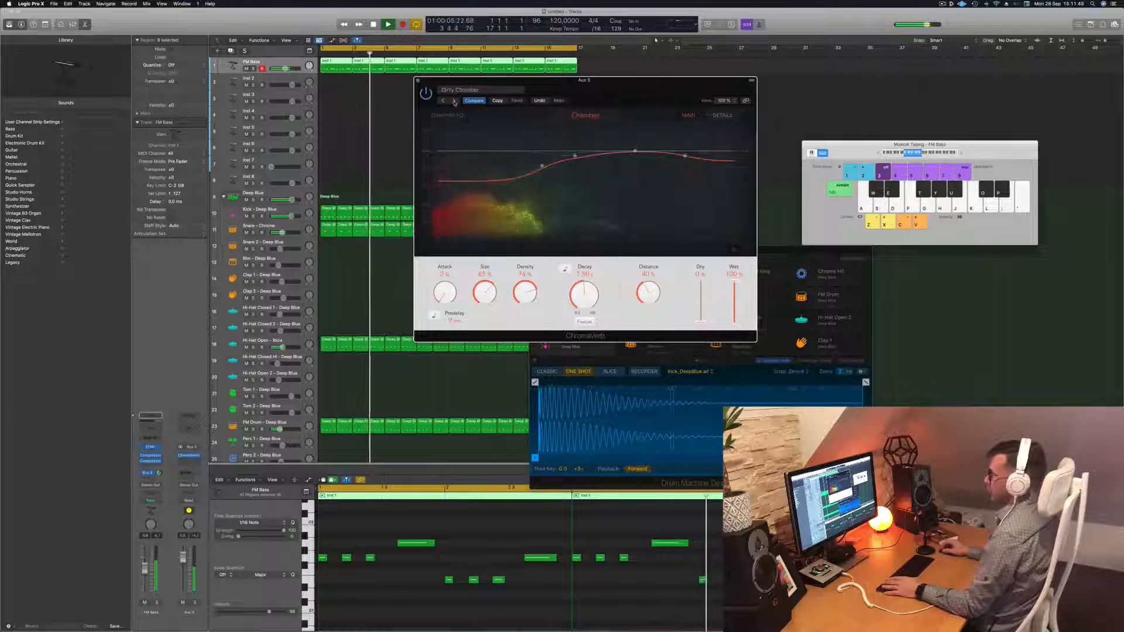
pyautogui.click(454, 101)
pyautogui.click(454, 101)
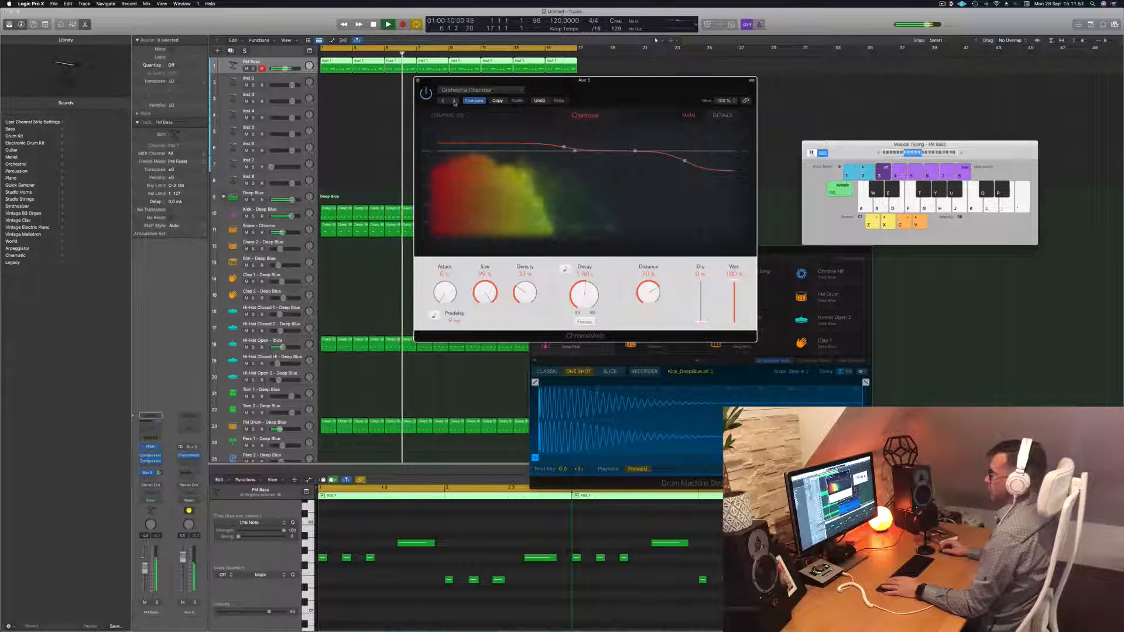
pyautogui.click(454, 101)
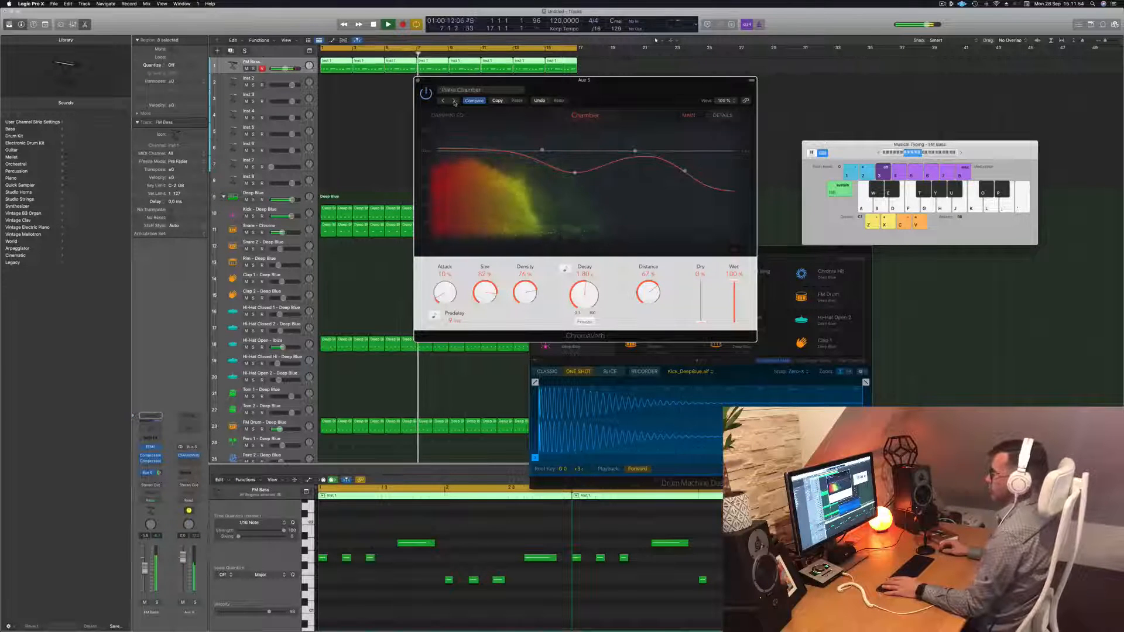
pyautogui.click(455, 101)
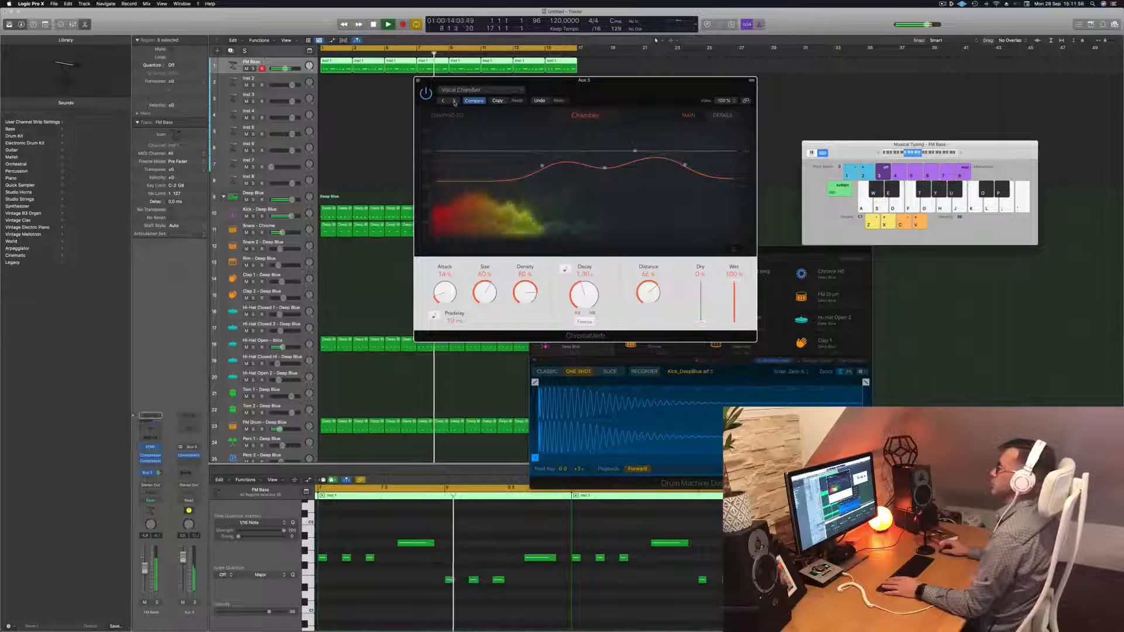
pyautogui.click(454, 102)
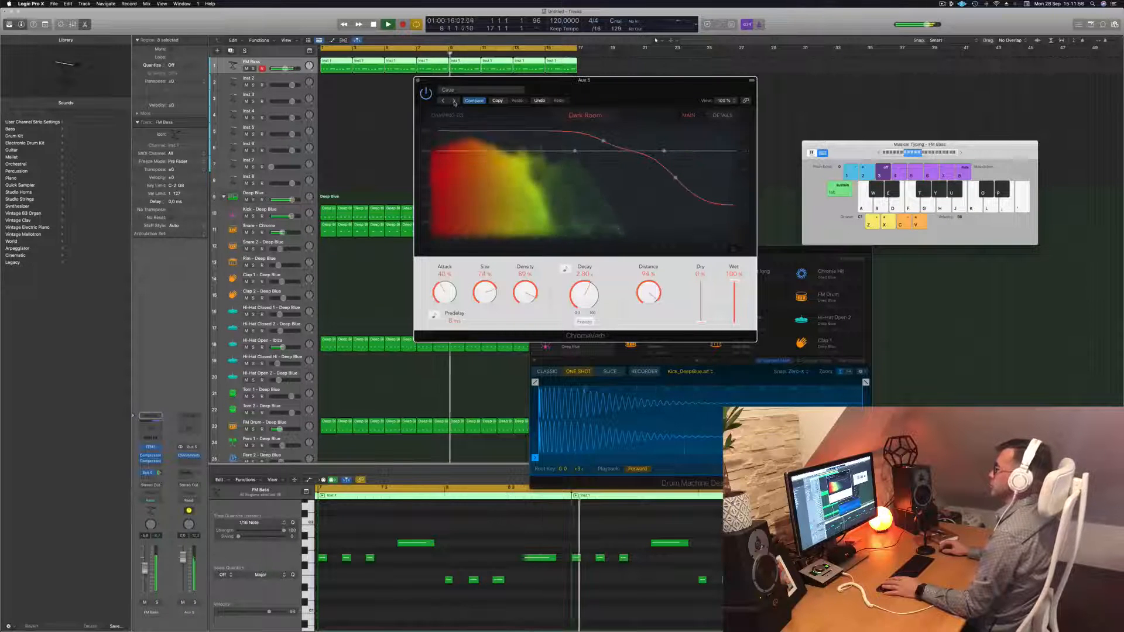
pyautogui.click(454, 101)
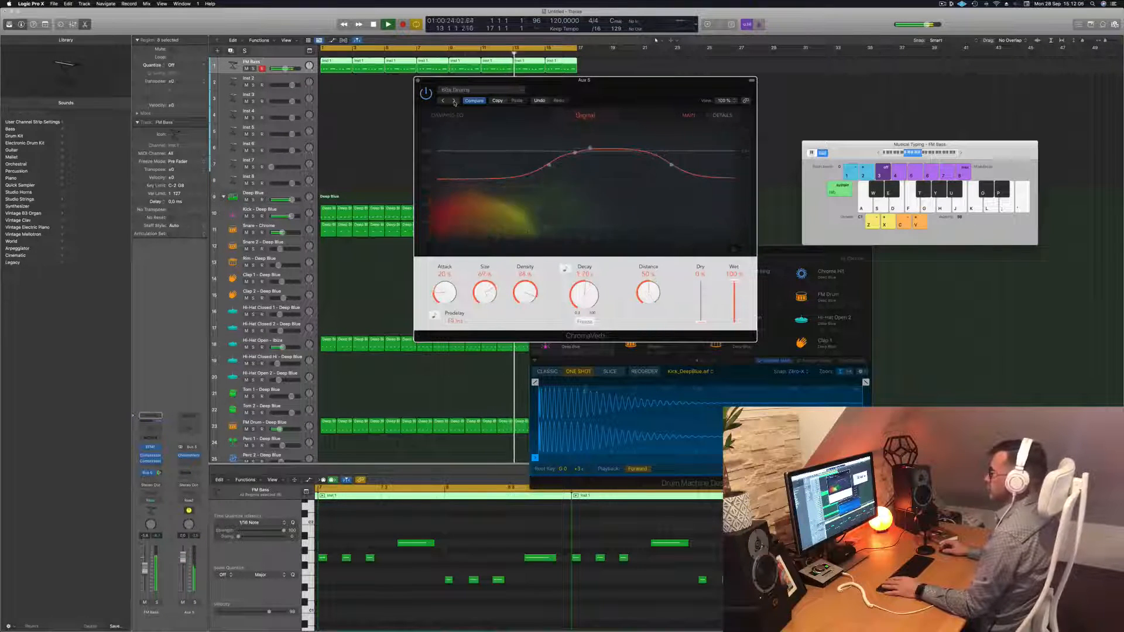
pyautogui.click(455, 101)
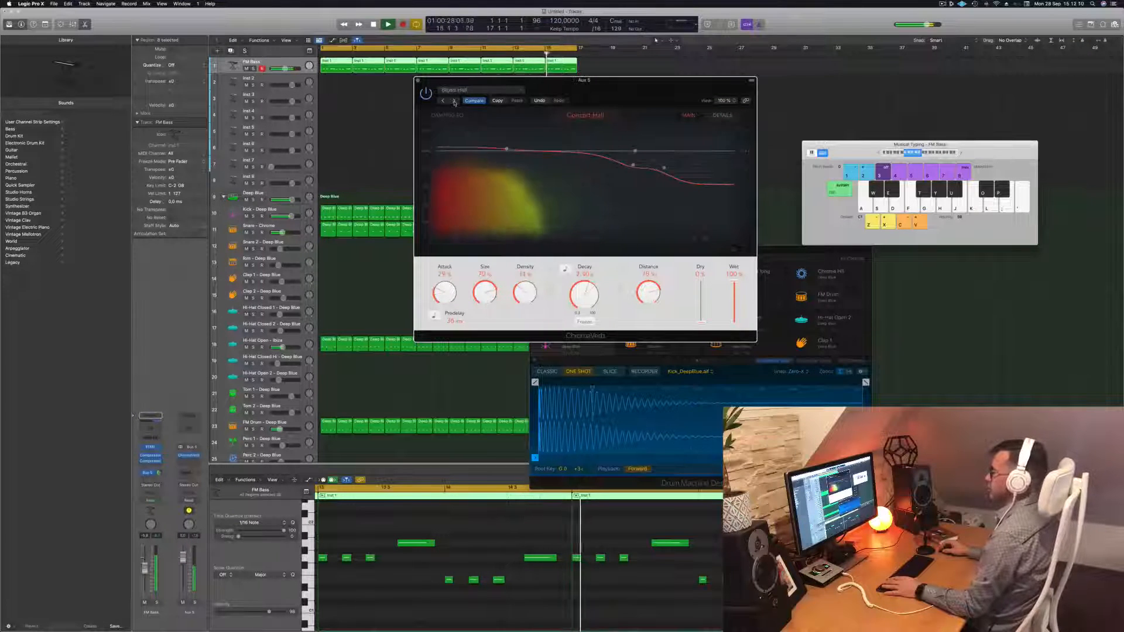
# Reset ChromaVerb to Factory Default and reshape its damping EQ curve
pyautogui.click(463, 91)
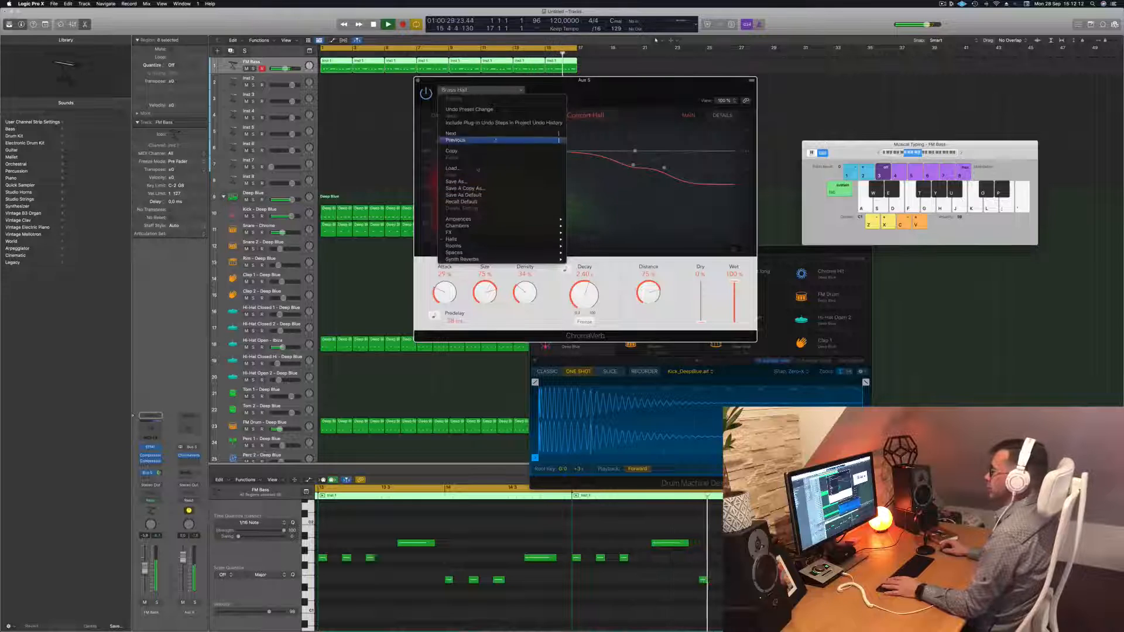
pyautogui.click(490, 201)
pyautogui.moveTo(606, 85); pyautogui.dragTo(640, 60)
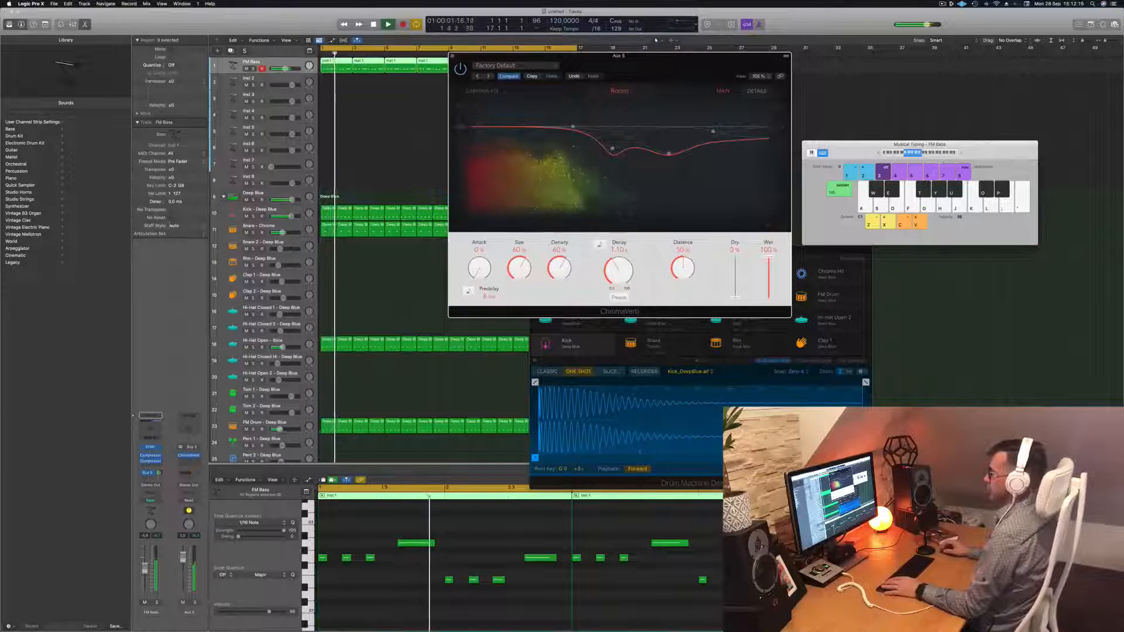
pyautogui.moveTo(573, 126); pyautogui.dragTo(640, 117)
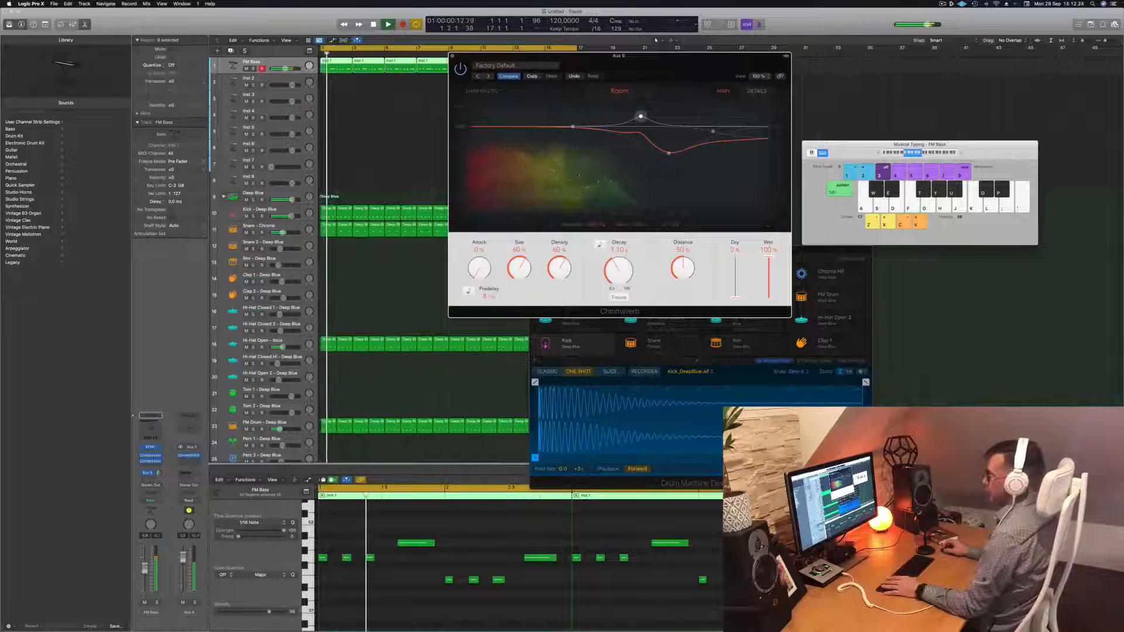
# Add a Channel EQ on Aux 5 with its low cut at about 218 Hz
pyautogui.click(188, 428)
pyautogui.click(387, 131)
pyautogui.moveTo(400, 190); pyautogui.dragTo(564, 178)
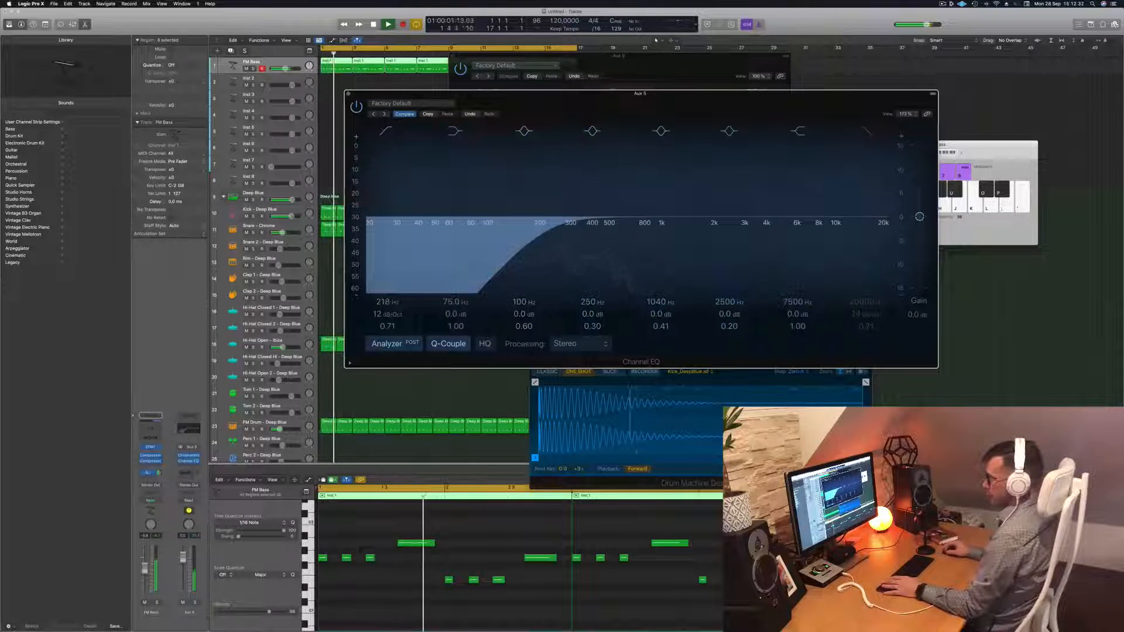
# Insert a Compressor on Aux 5, sidechained to Kick - Deep Blue, at a 3.2:1 ratio
pyautogui.moveTo(159, 473); pyautogui.dragTo(160, 486)
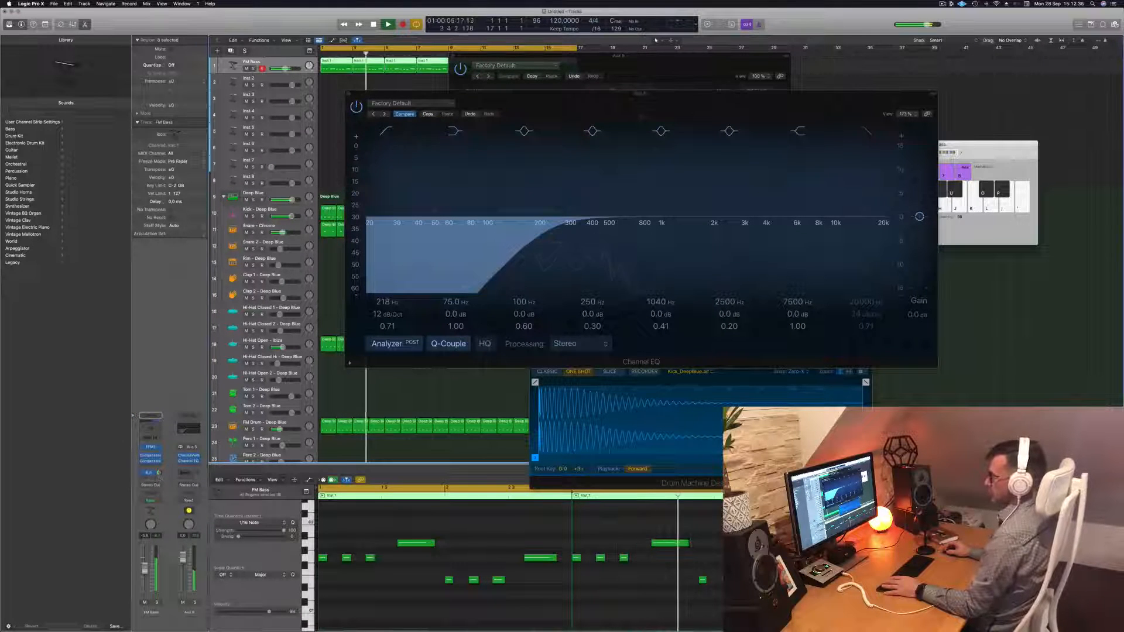
pyautogui.click(190, 467)
pyautogui.moveTo(205, 492)
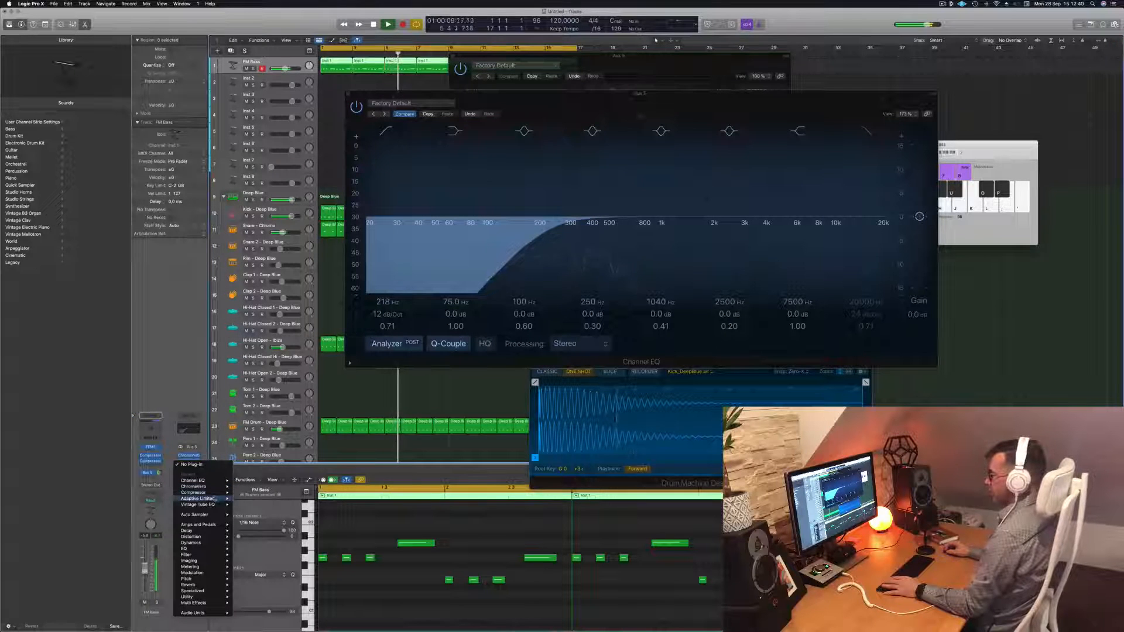
pyautogui.click(247, 493)
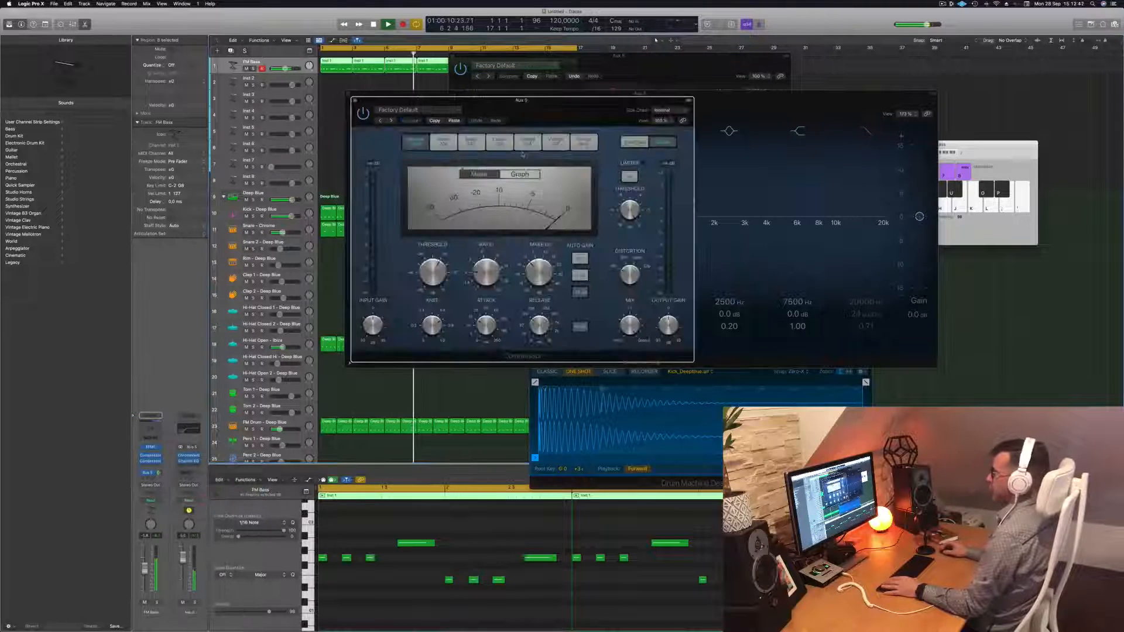
pyautogui.click(668, 110)
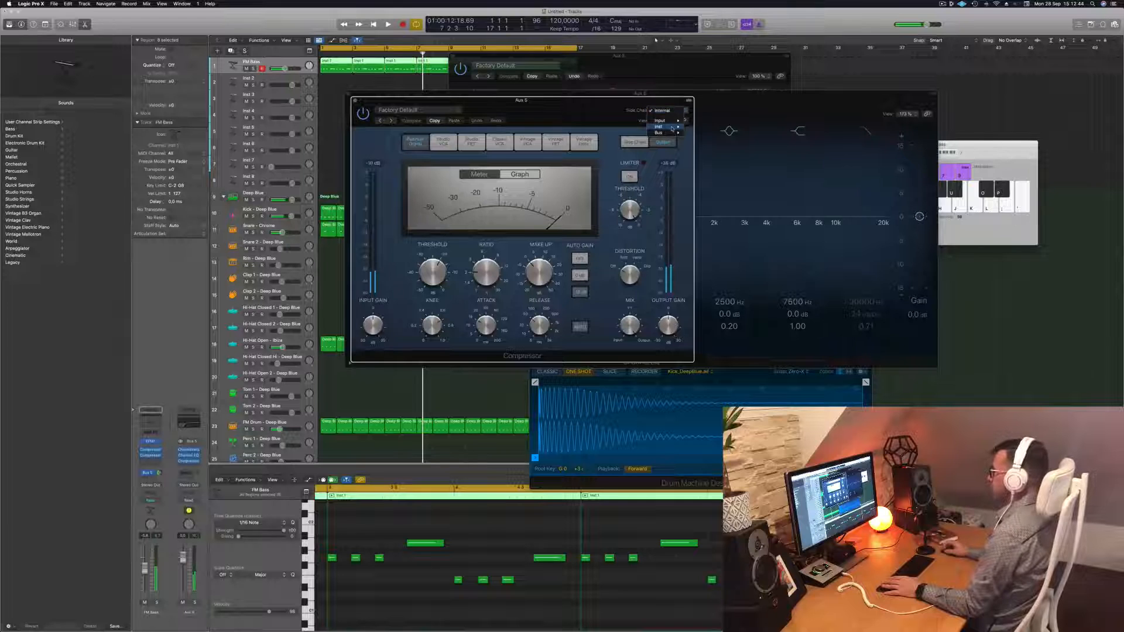
pyautogui.moveTo(672, 128)
pyautogui.click(724, 175)
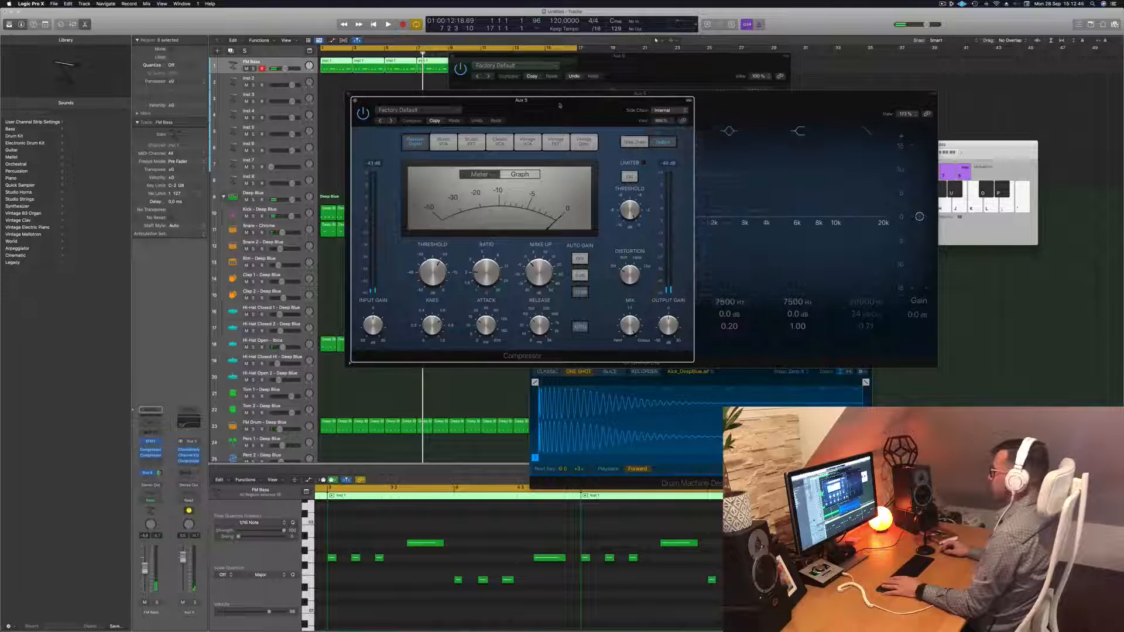
pyautogui.moveTo(527, 100); pyautogui.dragTo(594, 127)
pyautogui.moveTo(555, 300); pyautogui.dragTo(557, 279)
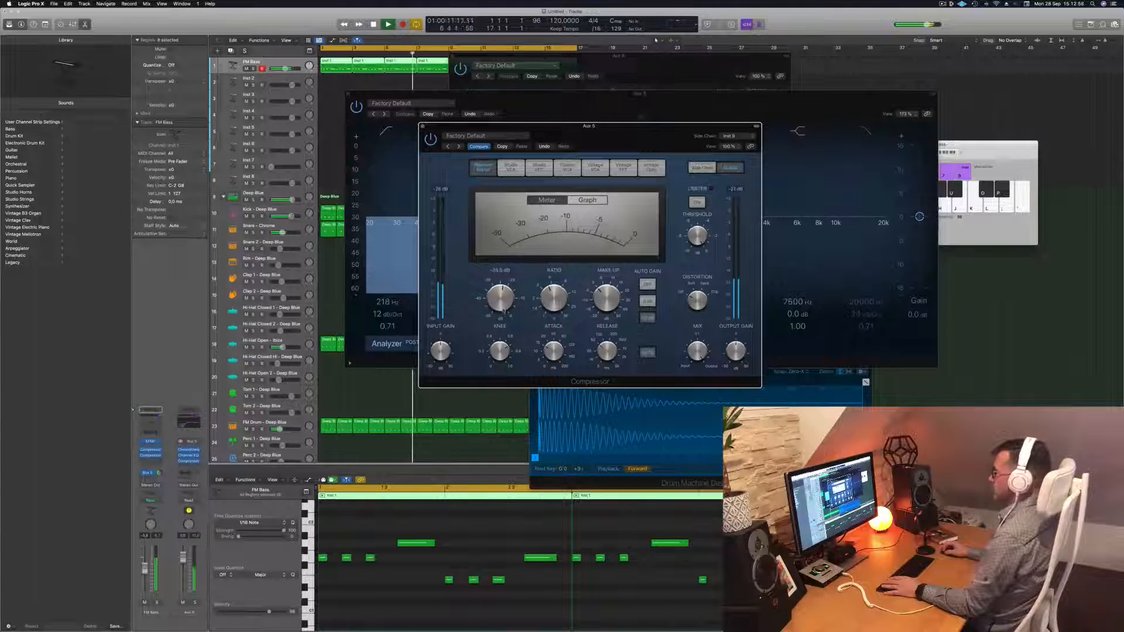
pyautogui.click(423, 126)
# Lengthen the ChromaVerb decay to about 2.2 s while replaying from bar 1
pyautogui.moveTo(691, 118); pyautogui.dragTo(1000, 128)
pyautogui.moveTo(635, 66); pyautogui.dragTo(549, 73)
pyautogui.press('space')
pyautogui.press('space')
pyautogui.moveTo(536, 280); pyautogui.dragTo(539, 266)
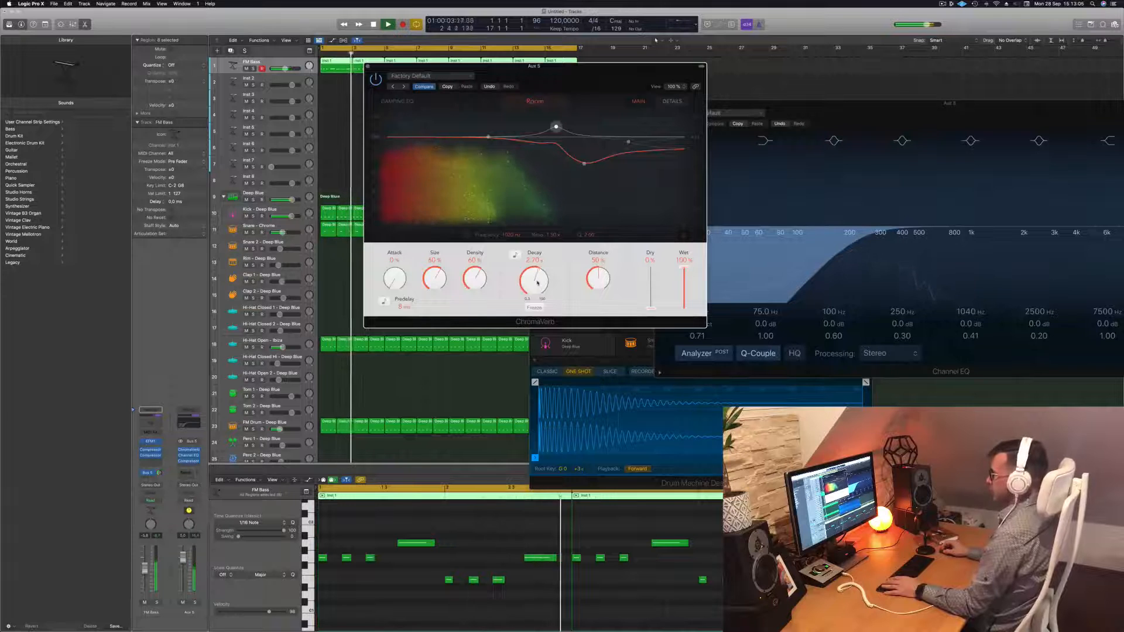
# Shorten the ChromaVerb decay to roughly one second
pyautogui.moveTo(535, 283); pyautogui.dragTo(534, 301)
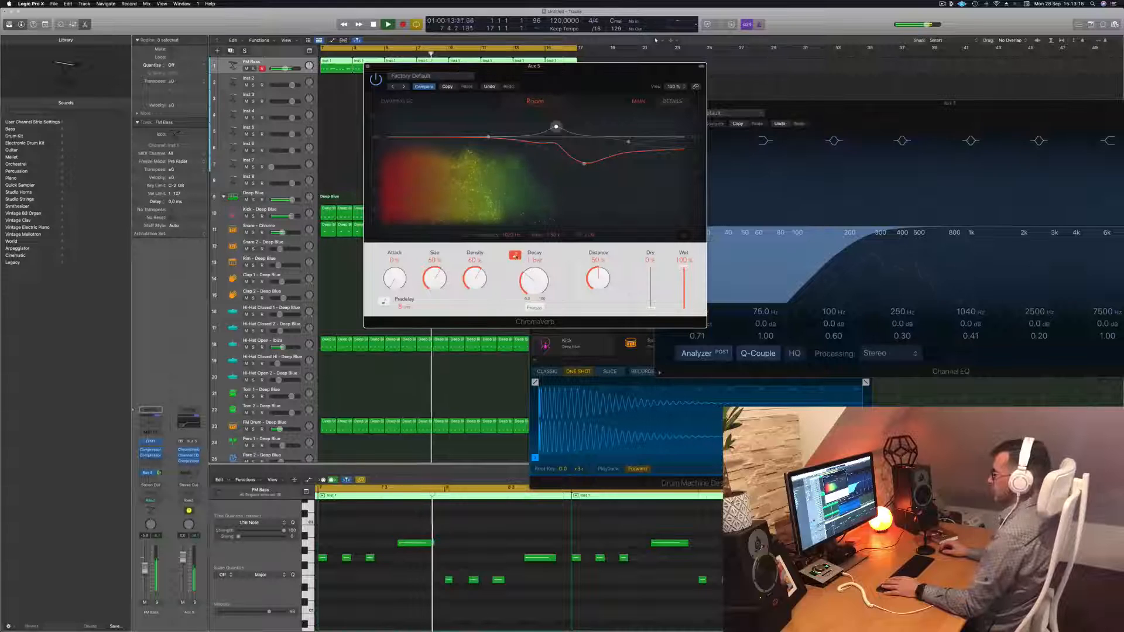
pyautogui.moveTo(535, 271); pyautogui.dragTo(537, 283)
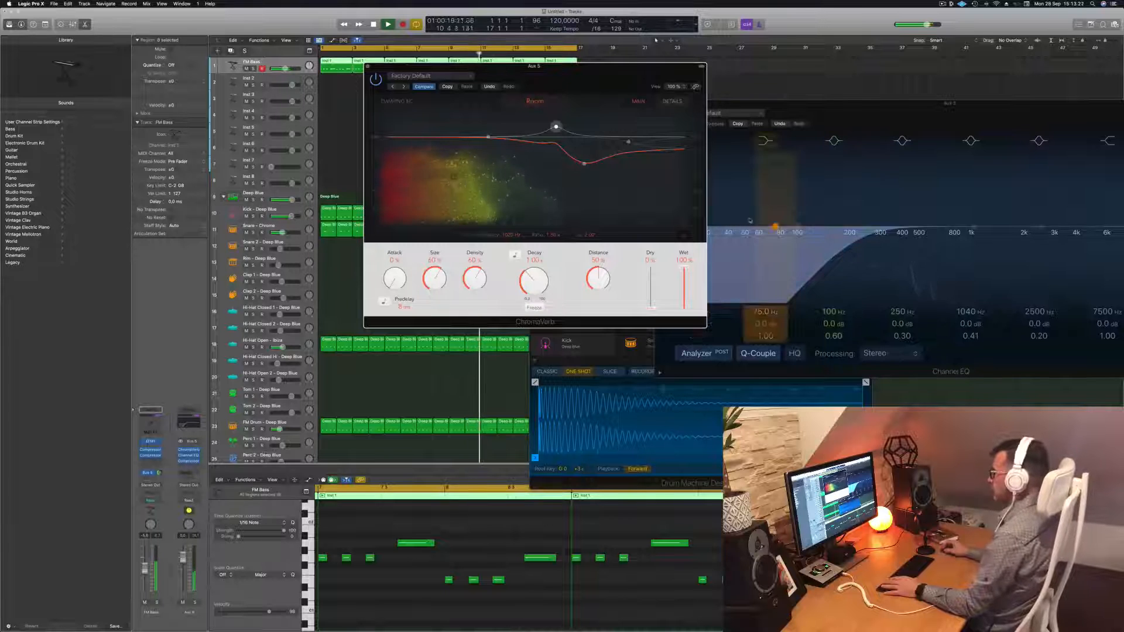
pyautogui.click(810, 242)
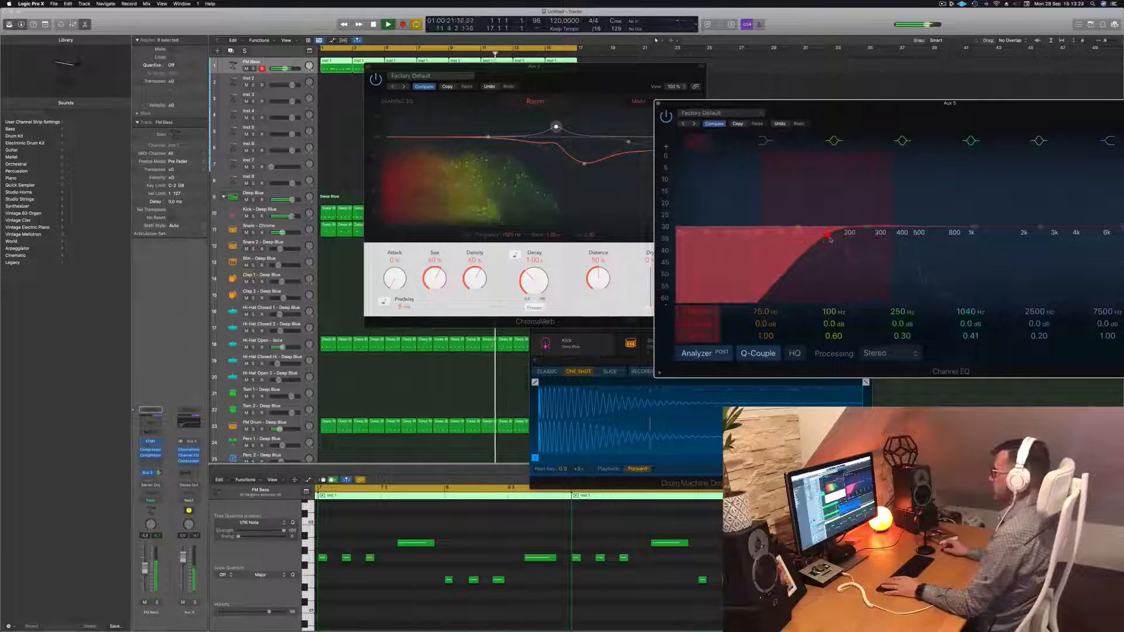
pyautogui.moveTo(580, 77); pyautogui.dragTo(632, 90)
pyautogui.moveTo(590, 295); pyautogui.dragTo(586, 298)
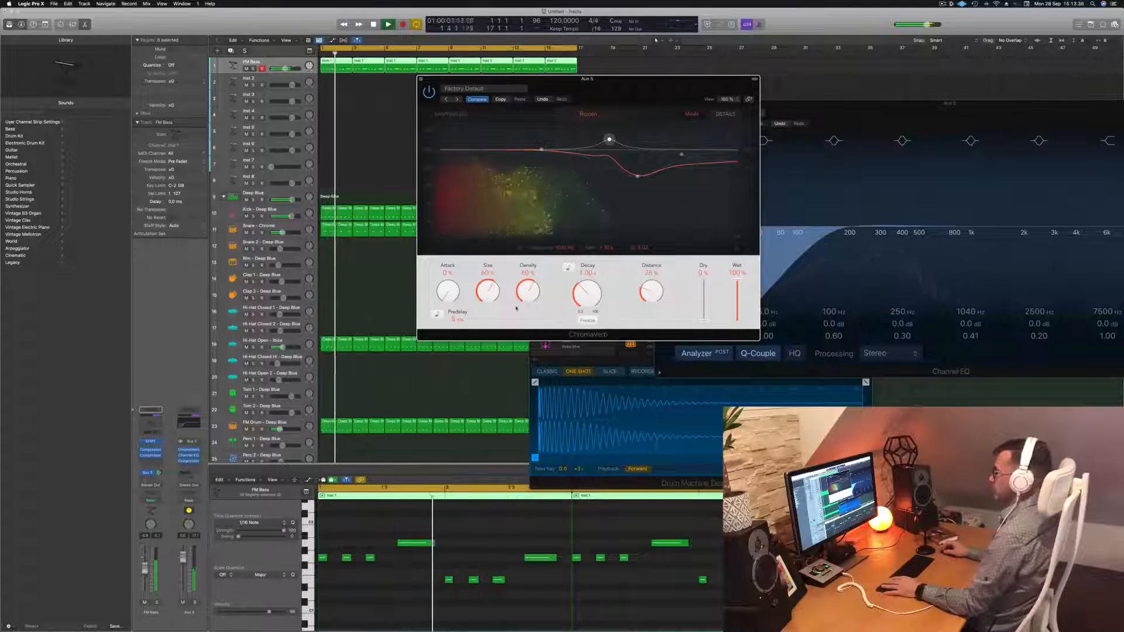
# Raise ChromaVerb density to 87% and distance to about 32%, close it, and stop playback
pyautogui.moveTo(533, 301); pyautogui.dragTo(490, 291)
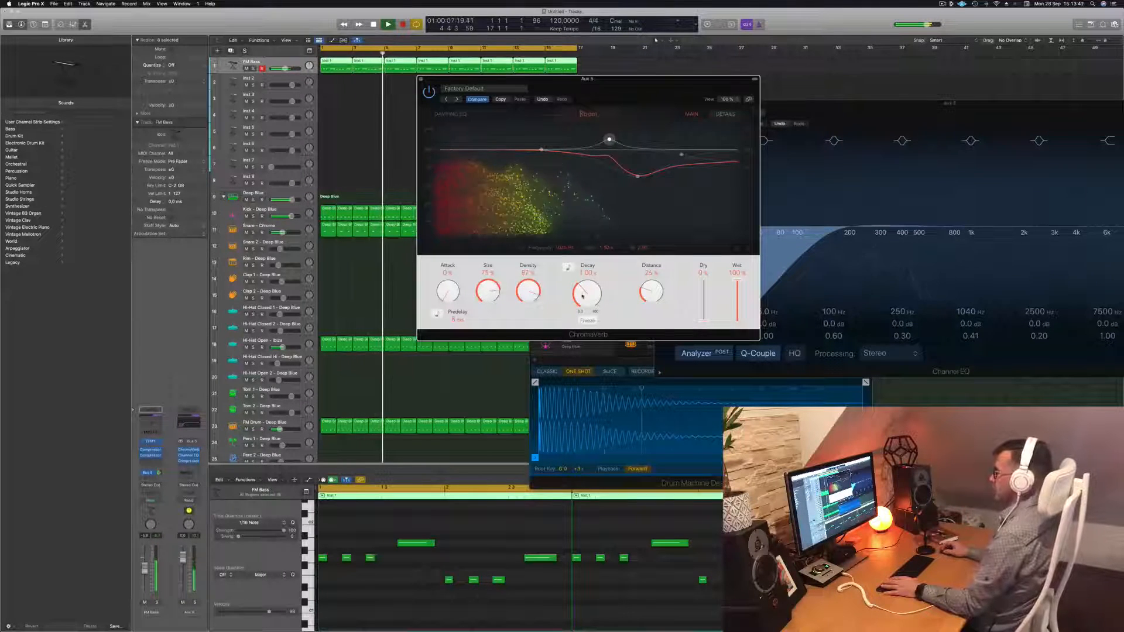
pyautogui.moveTo(655, 291); pyautogui.dragTo(654, 294)
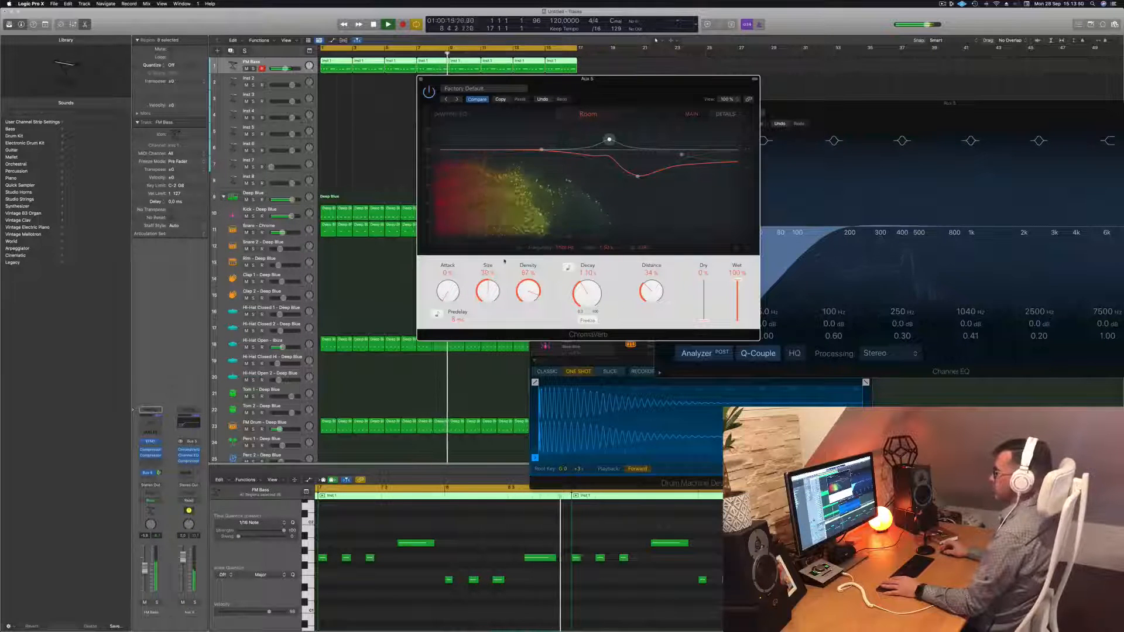
pyautogui.moveTo(613, 82); pyautogui.dragTo(617, 82)
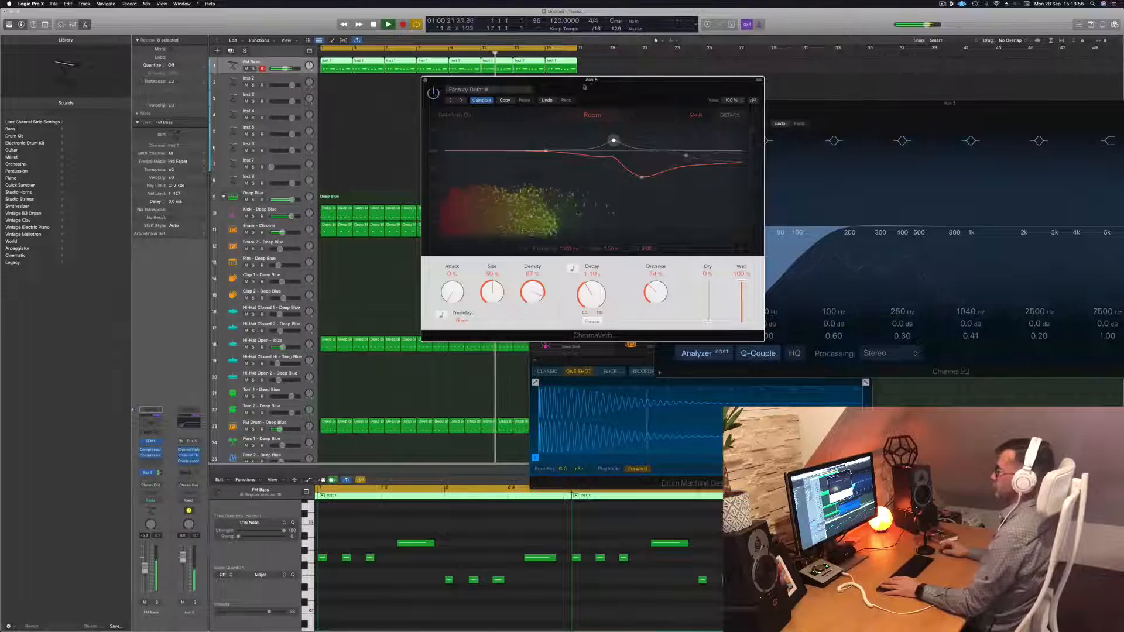
pyautogui.moveTo(439, 80); pyautogui.dragTo(425, 80)
pyautogui.click(411, 81)
pyautogui.press('space')
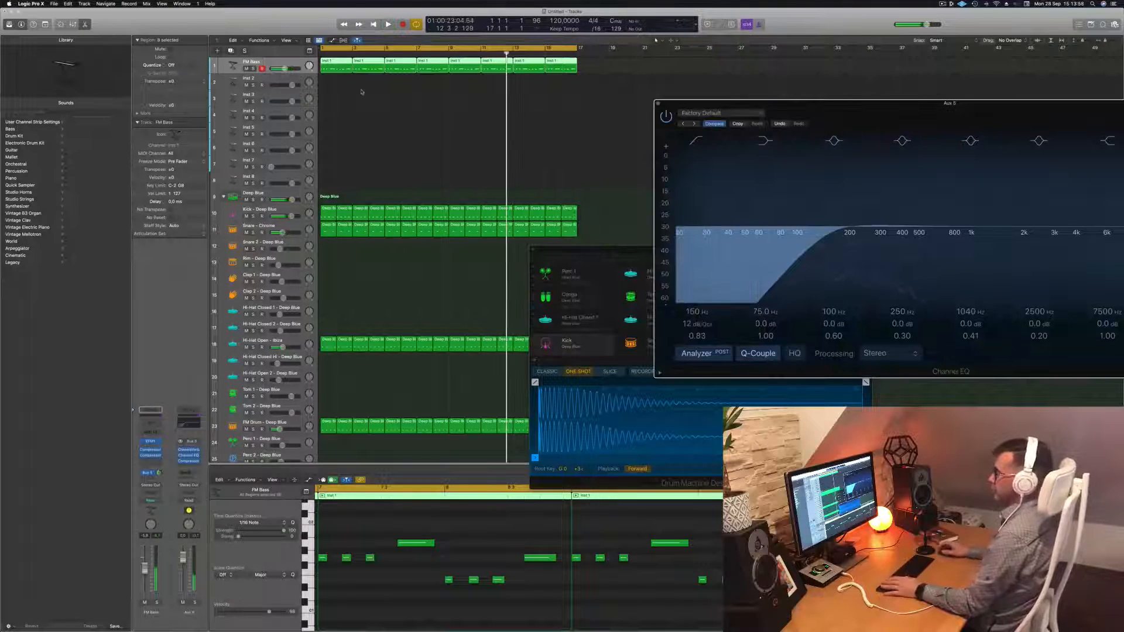
# Lower the FM Bass volume slightly while replaying from bar 1
pyautogui.press('space')
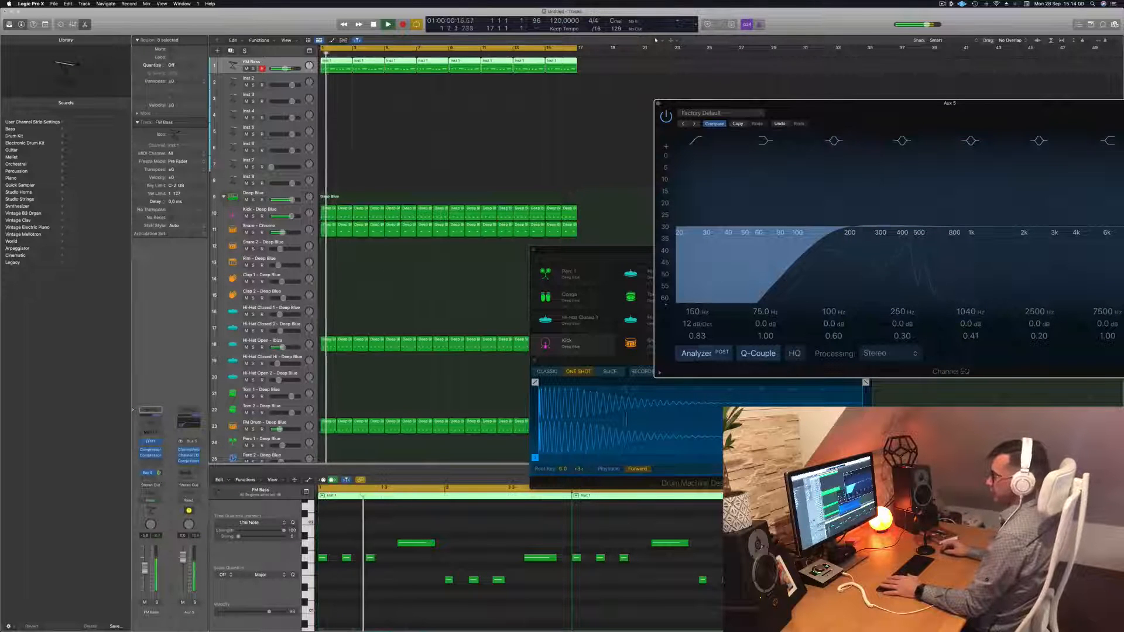
pyautogui.moveTo(144, 570); pyautogui.dragTo(144, 573)
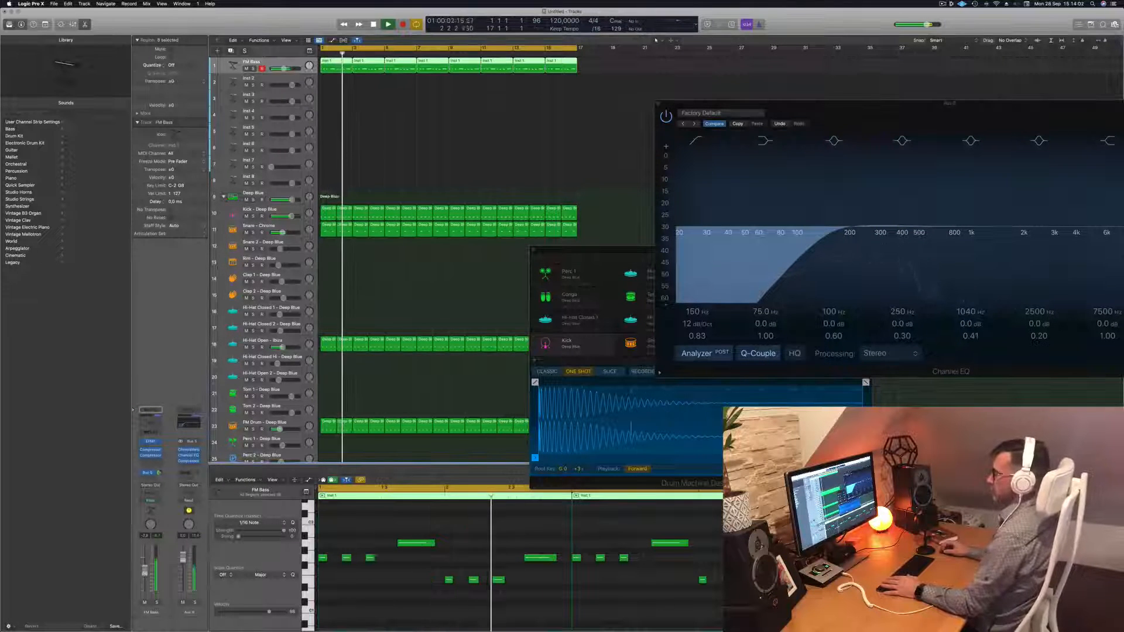
pyautogui.click(262, 341)
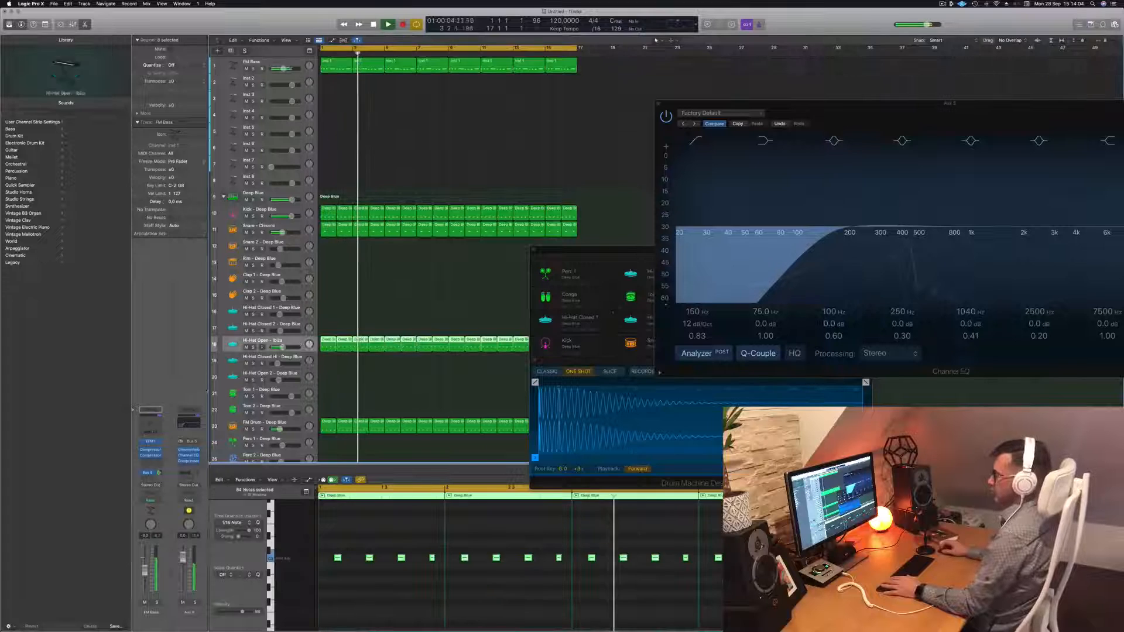
pyautogui.press('Return')
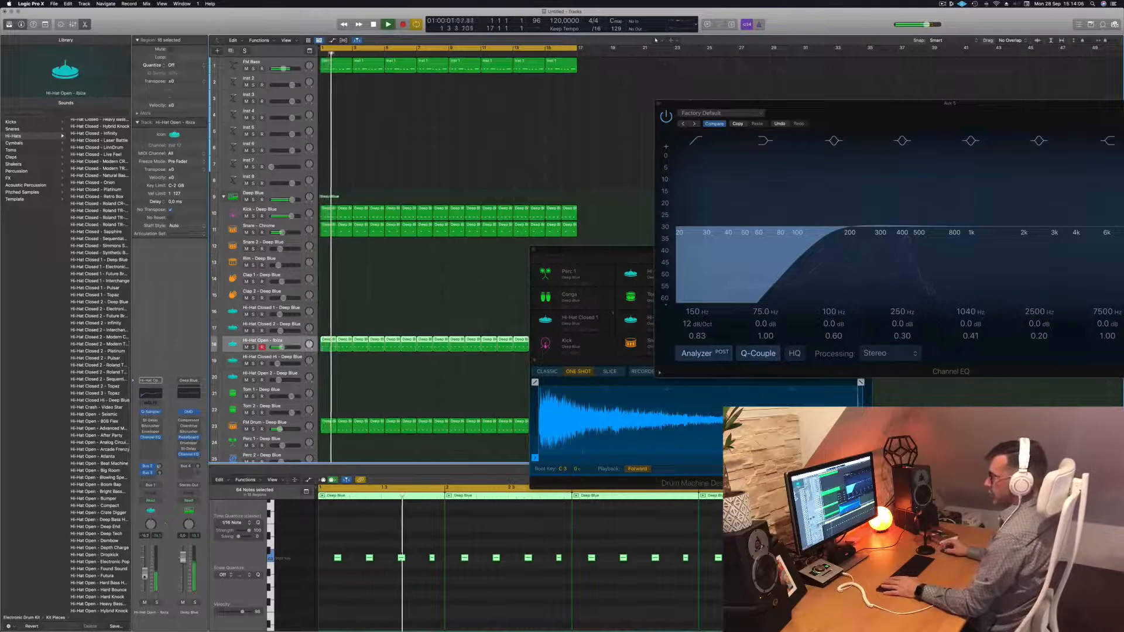
pyautogui.click(408, 120)
pyautogui.press('Return')
# Select the empty Inst 2 track and make its row taller
pyautogui.click(298, 62)
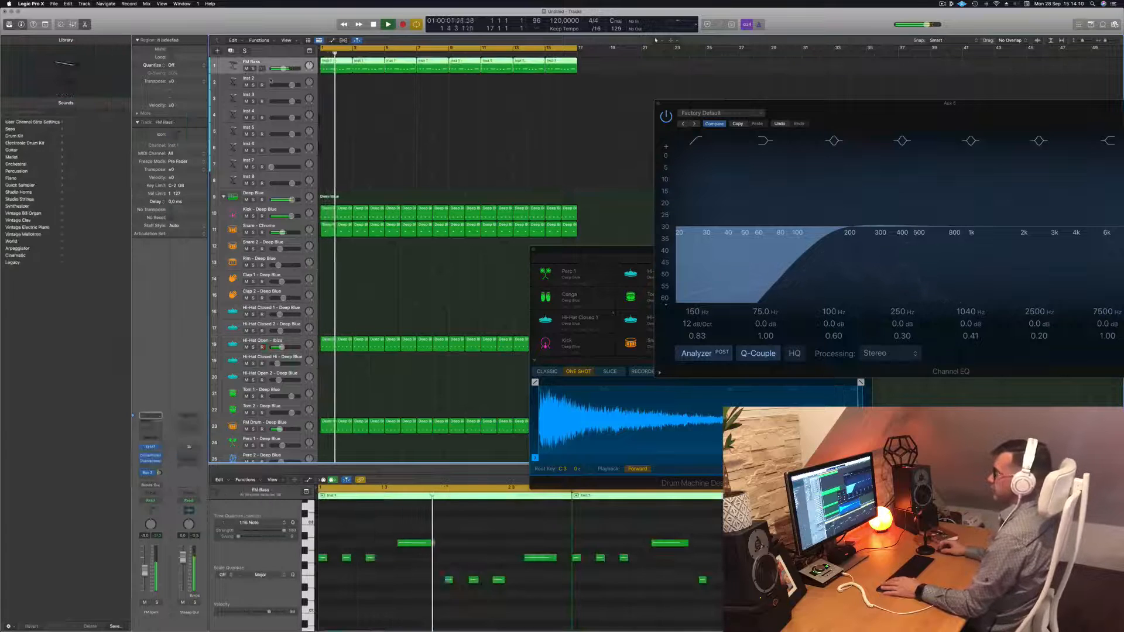
pyautogui.click(277, 79)
pyautogui.moveTo(272, 89); pyautogui.dragTo(273, 108)
pyautogui.press('Return')
# Load Vintage Electric Piano on Inst 2 and arrange the plug-in windows
pyautogui.click(162, 462)
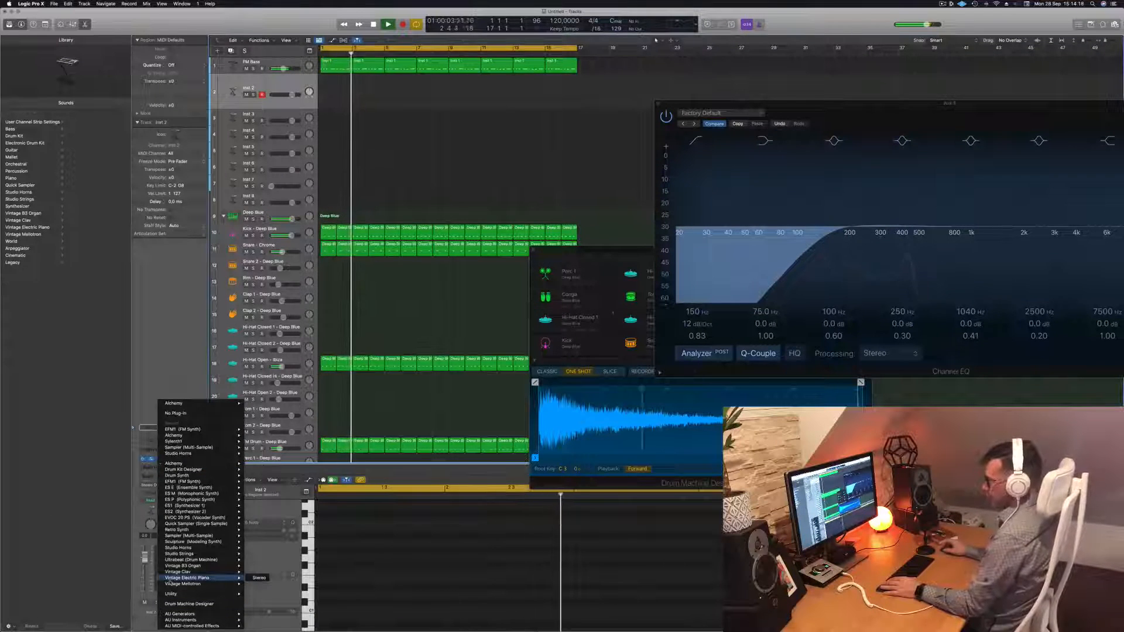
pyautogui.click(258, 578)
pyautogui.moveTo(550, 113); pyautogui.dragTo(581, 113)
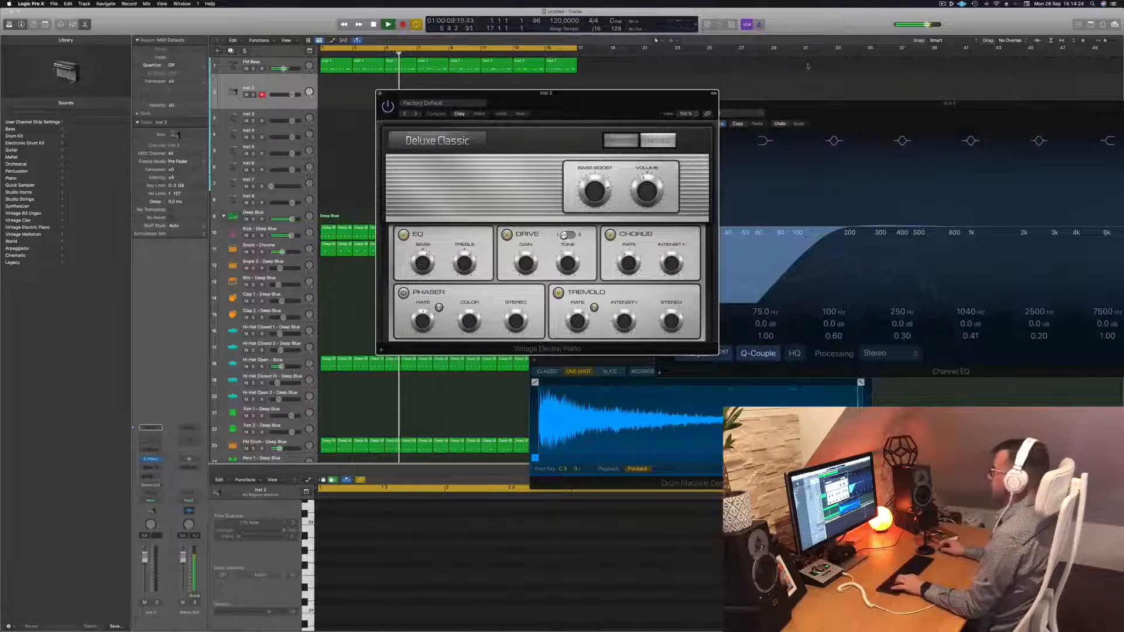
pyautogui.moveTo(801, 100); pyautogui.dragTo(686, 375)
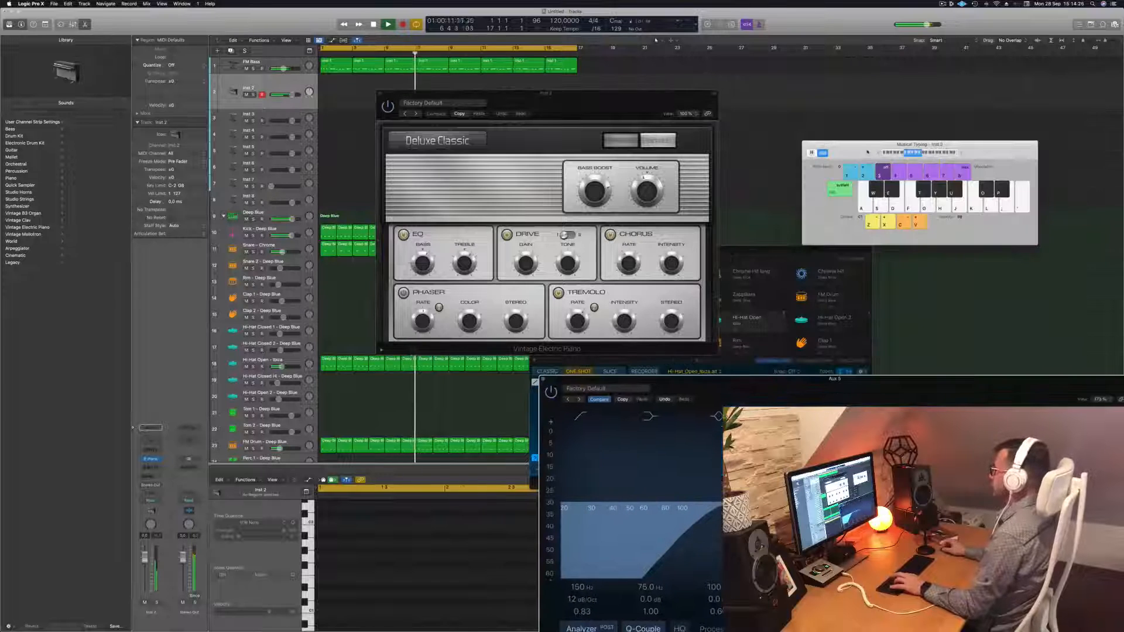
pyautogui.moveTo(871, 152); pyautogui.dragTo(866, 86)
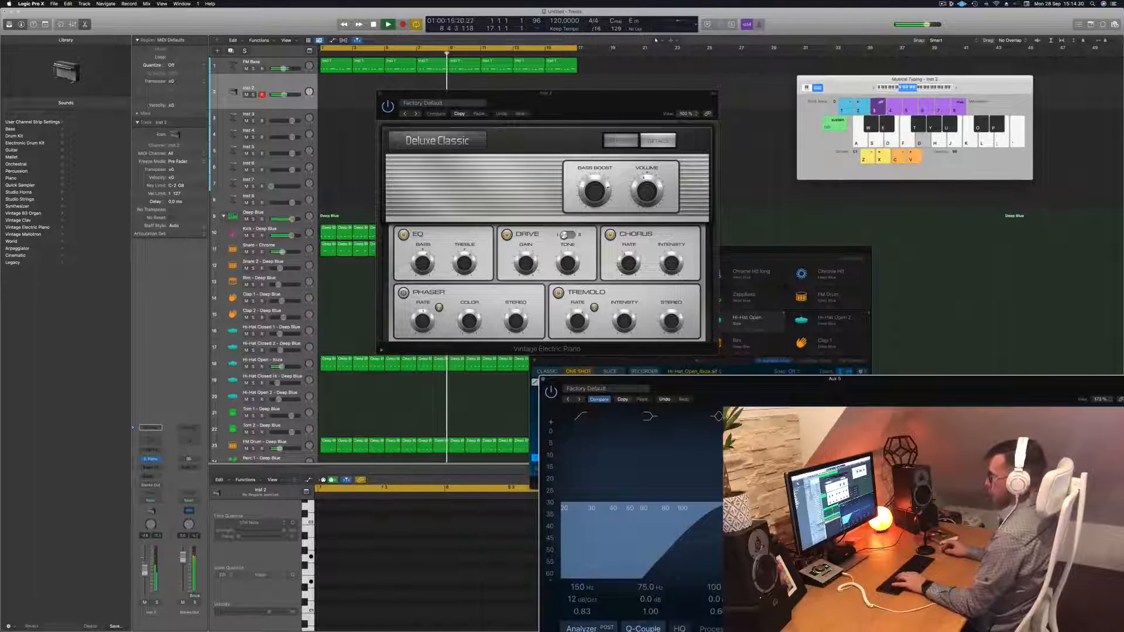
# Audition electric piano presets from Deluxe Modern through to Classic Suitcase Mk I
pyautogui.click(417, 114)
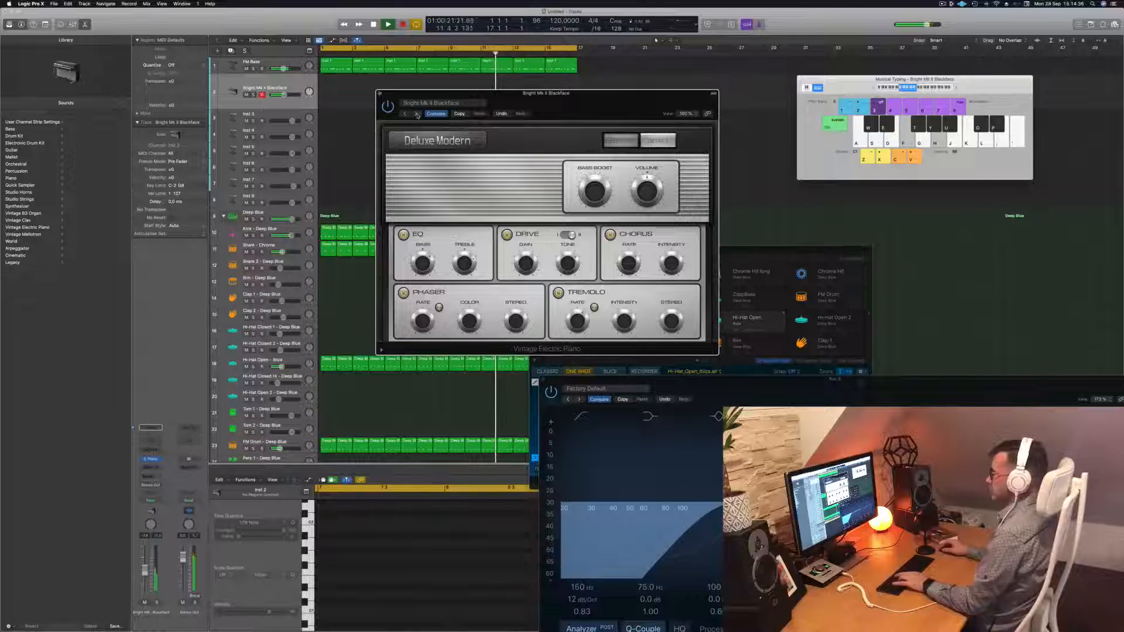
pyautogui.moveTo(145, 566); pyautogui.dragTo(144, 563)
pyautogui.press('f')
pyautogui.press('h')
pyautogui.click(417, 115)
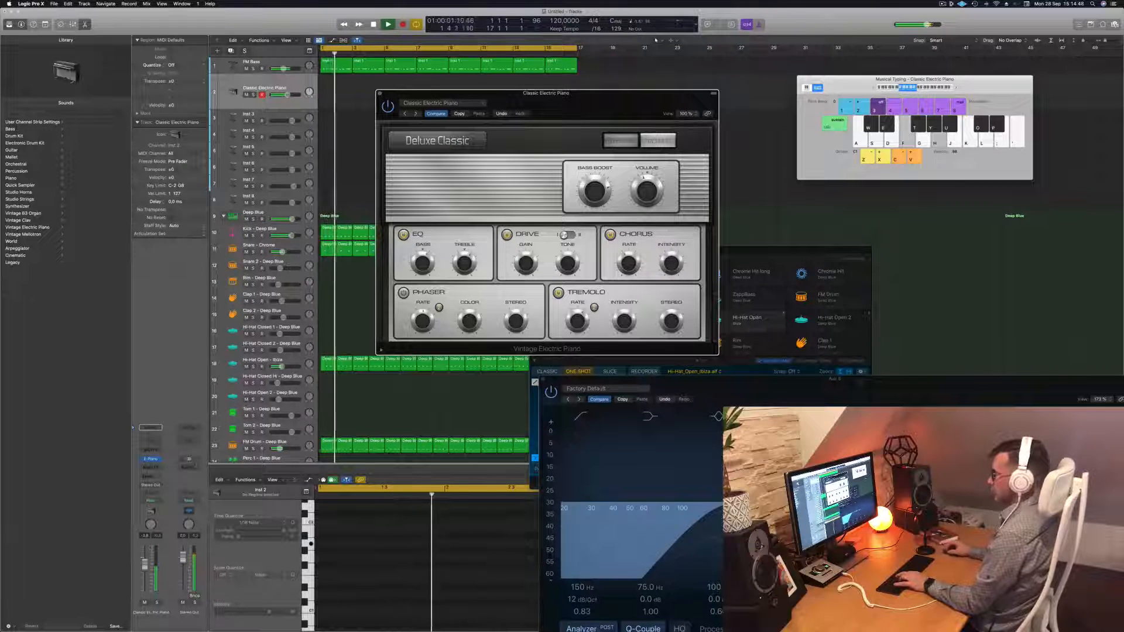
pyautogui.click(415, 113)
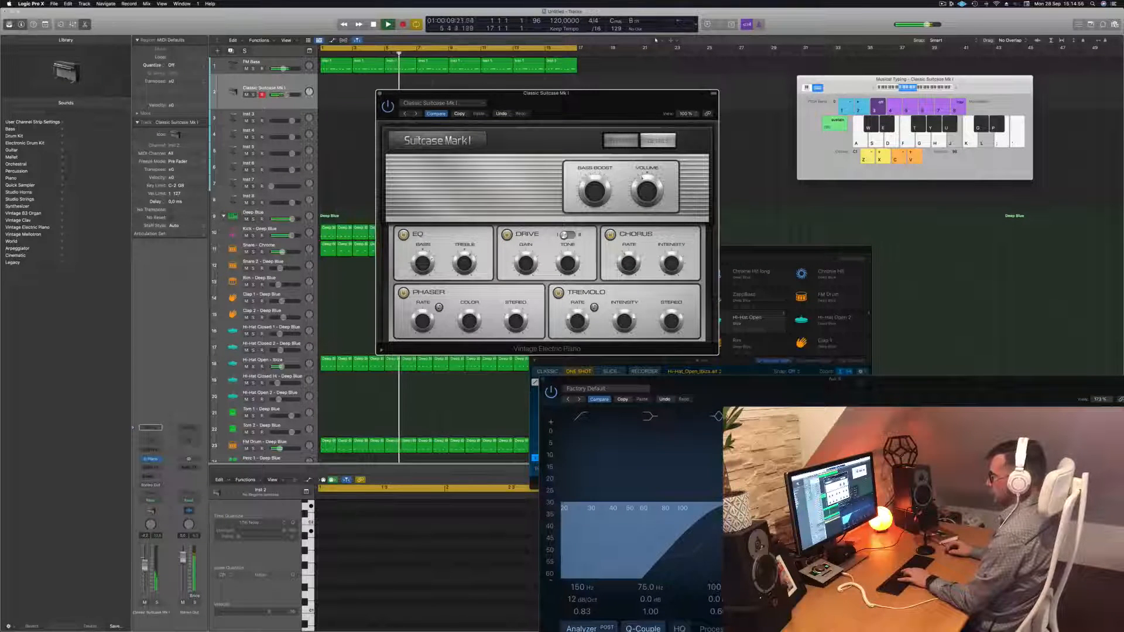
# Send the electric piano to Bus 6 feeding Aux 5
pyautogui.click(149, 477)
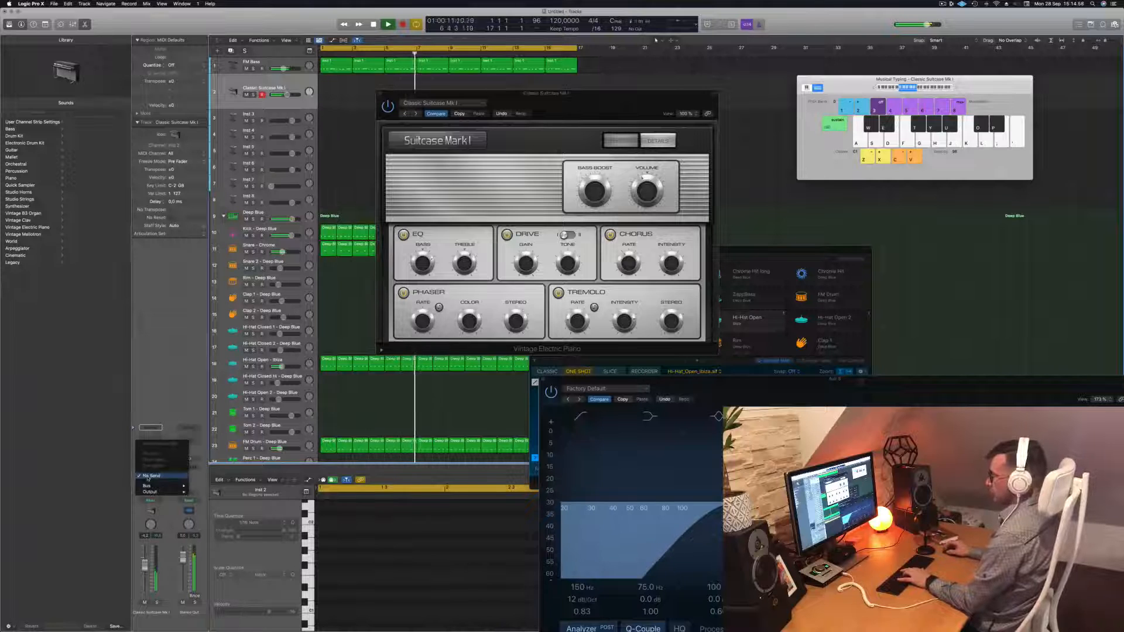
pyautogui.moveTo(151, 485)
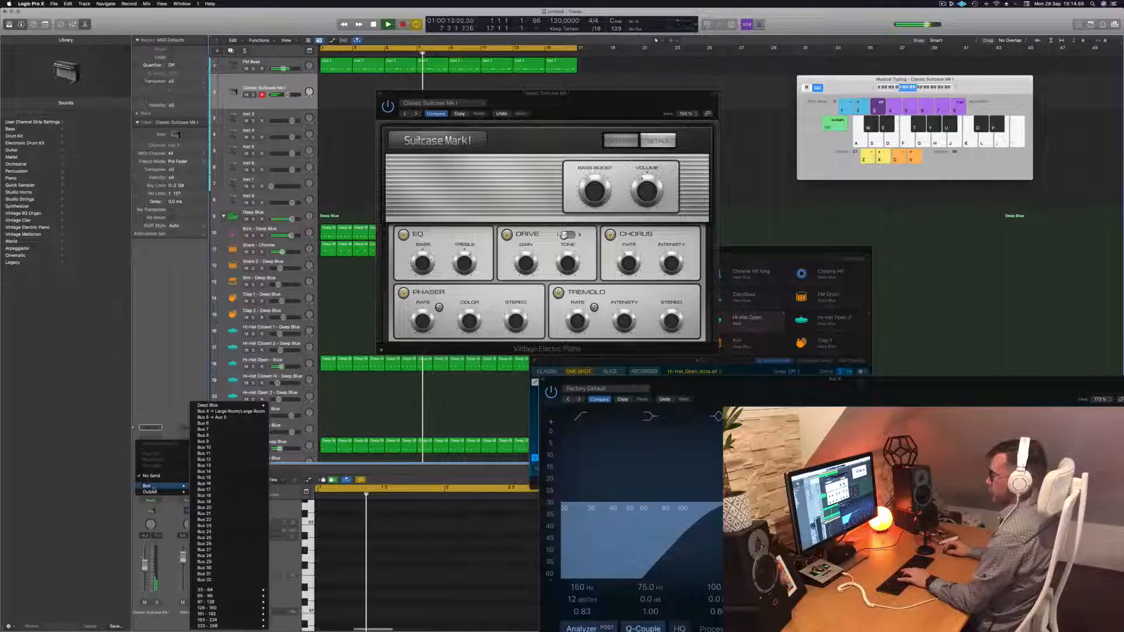
pyautogui.click(226, 417)
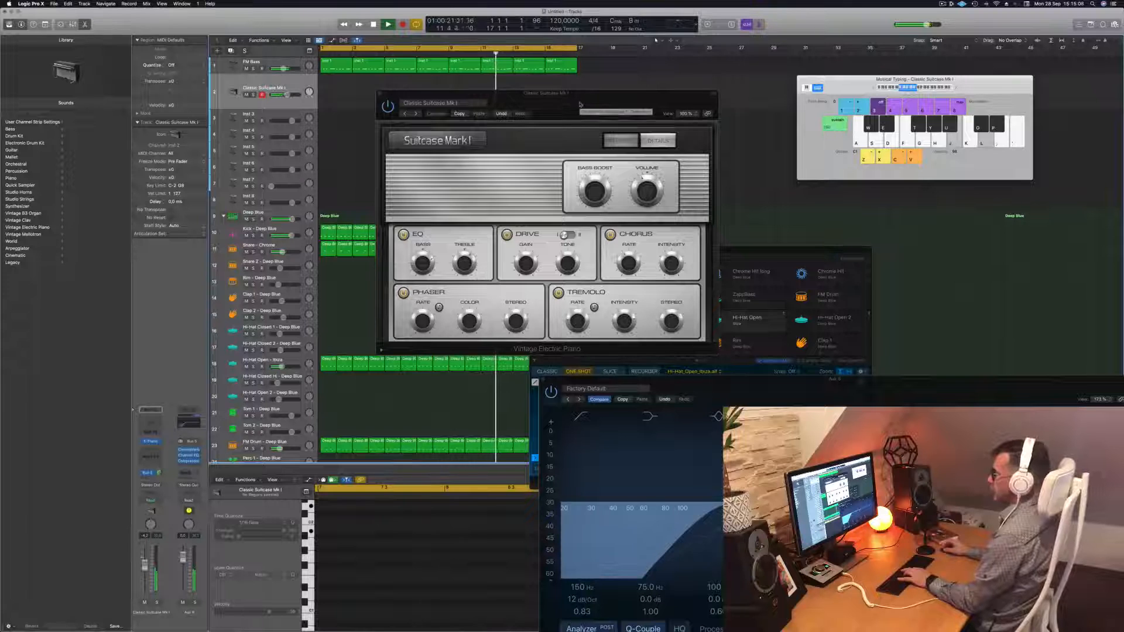
# Switch to the Deluxe Classic preset and start recording a chord part
pyautogui.moveTo(580, 104); pyautogui.dragTo(588, 100)
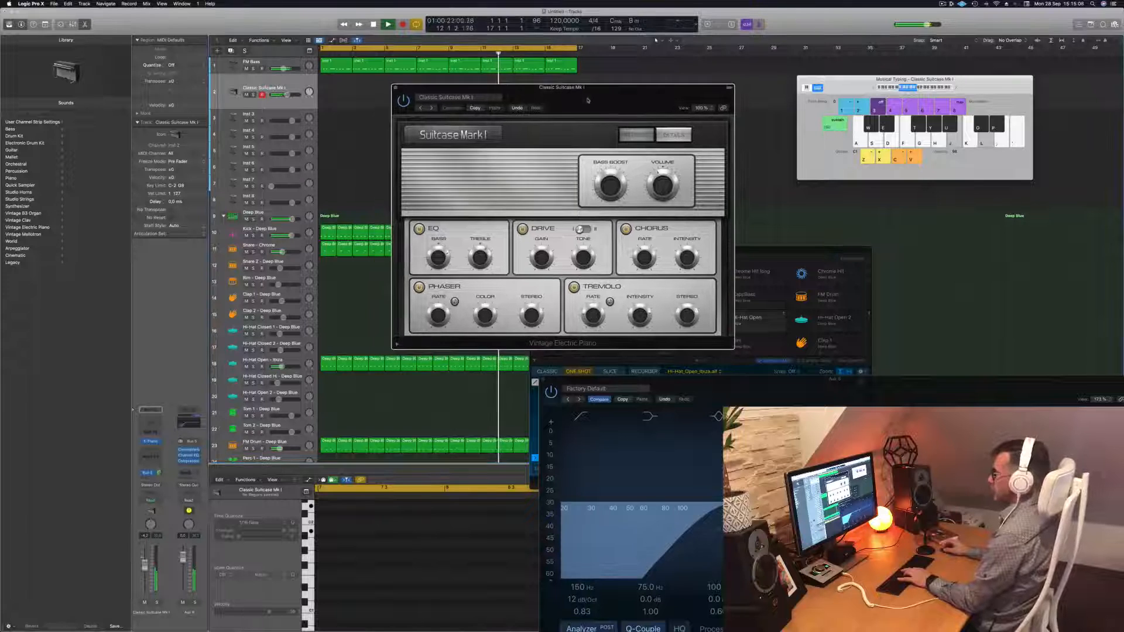
pyautogui.click(431, 108)
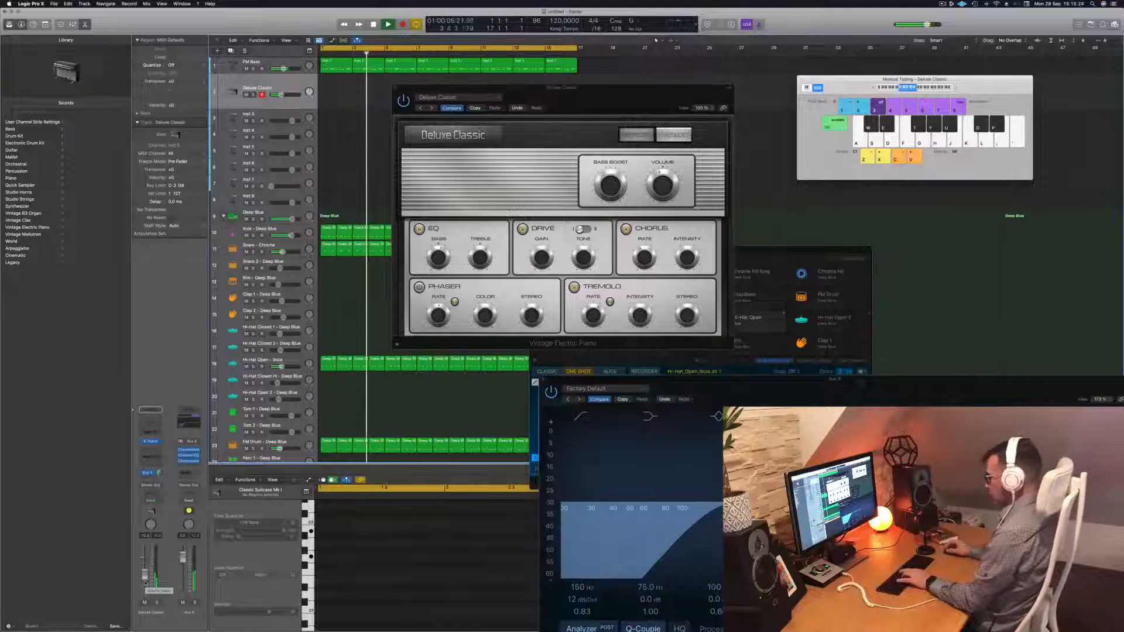
pyautogui.press('h')
pyautogui.press('k')
pyautogui.press('r')
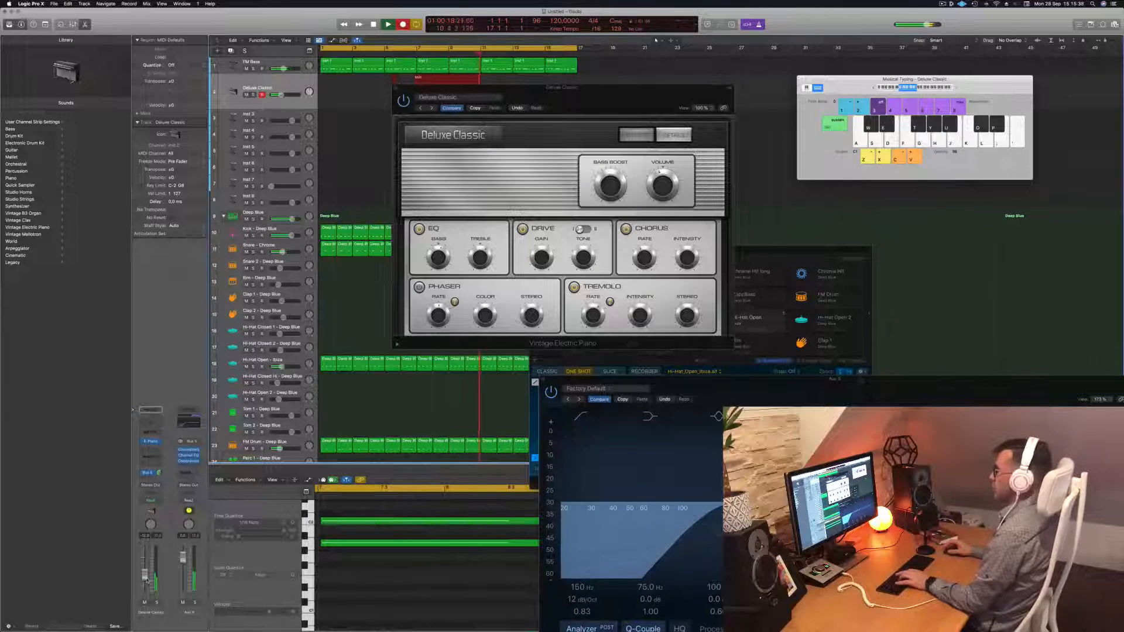
# Stop recording, move the Deluxe Classic region to bar 1, and select all its notes in the Piano Roll
pyautogui.press('space')
pyautogui.moveTo(504, 88); pyautogui.dragTo(976, 112)
pyautogui.moveTo(447, 78); pyautogui.dragTo(347, 83)
pyautogui.click(354, 81)
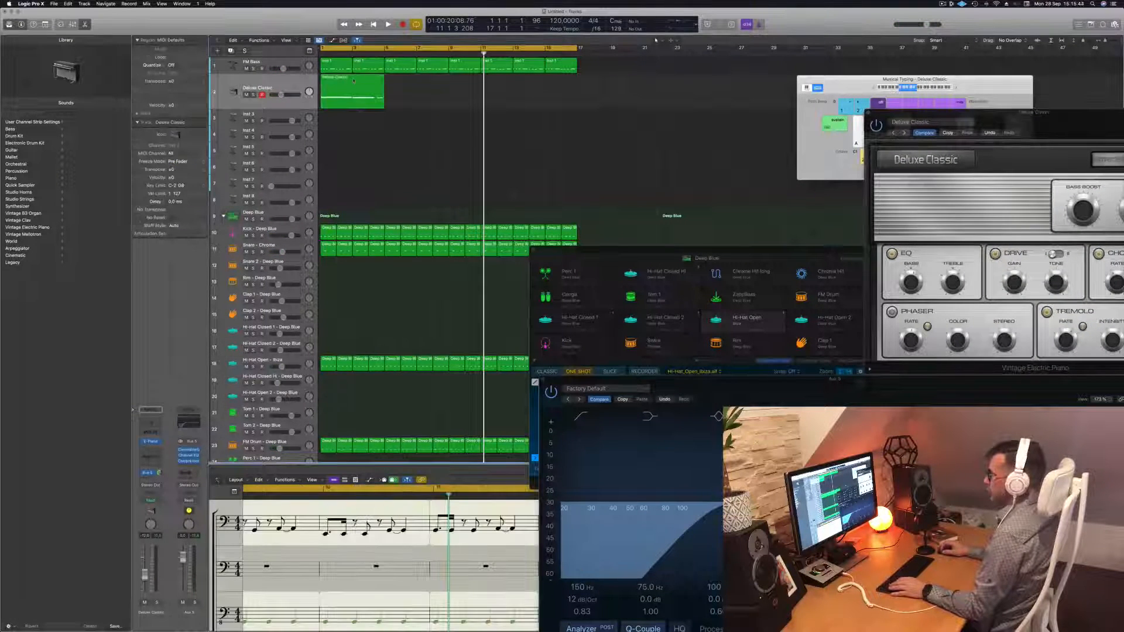
pyautogui.doubleClick(354, 81)
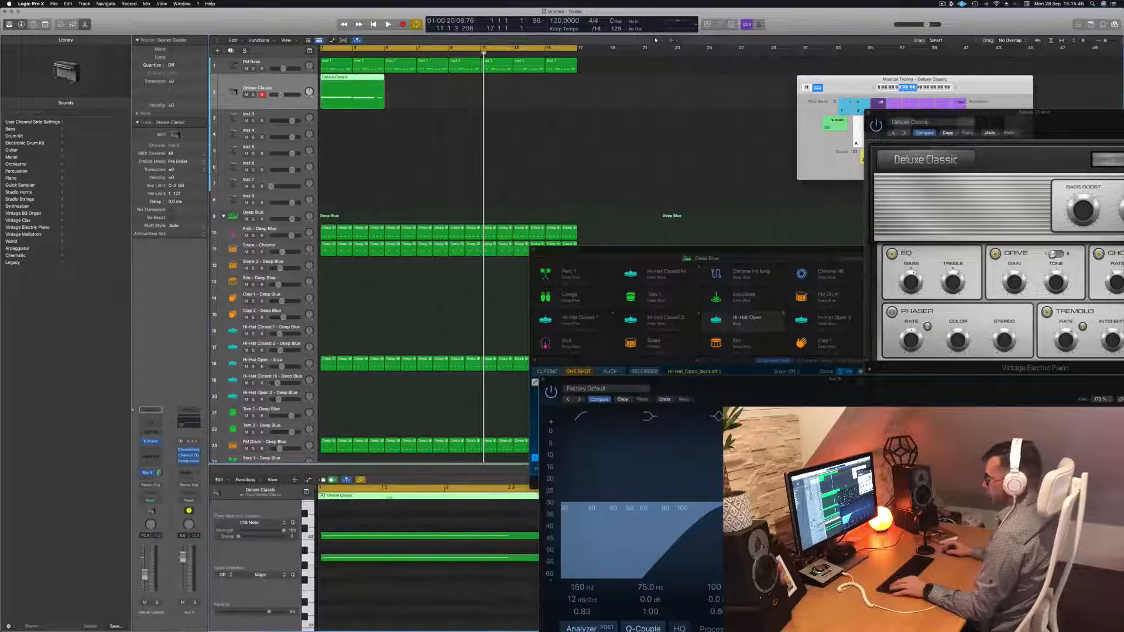
pyautogui.scroll(-5, 374, 609)
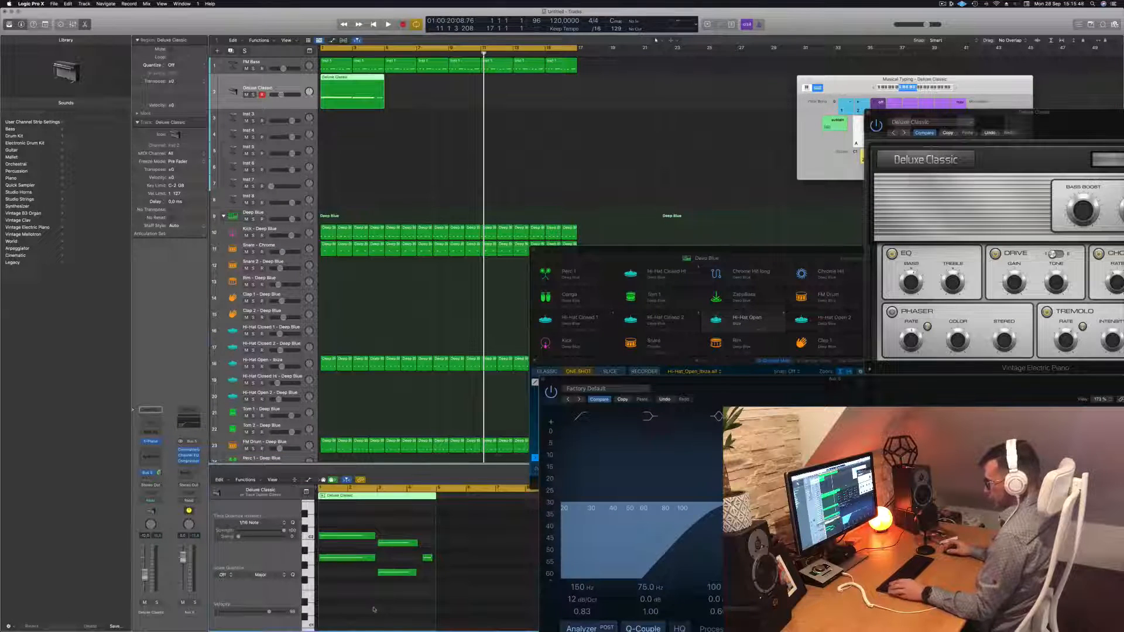
pyautogui.press('super+a')
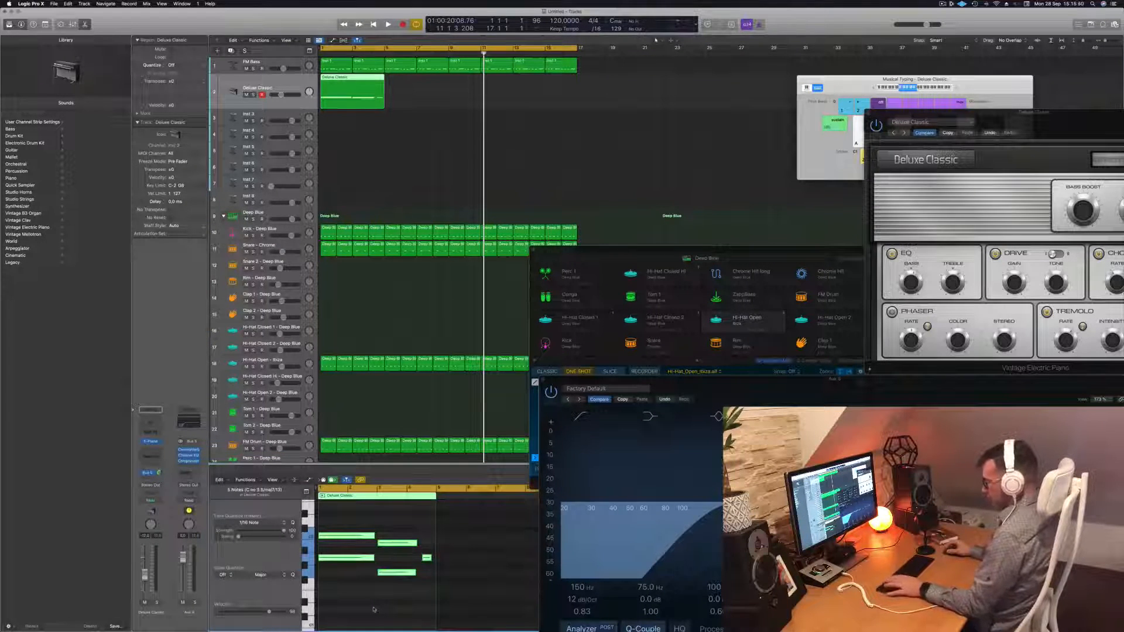
# Copy a small chord note down to a lower pitch and replay from the start
pyautogui.press('Return')
pyautogui.press('space')
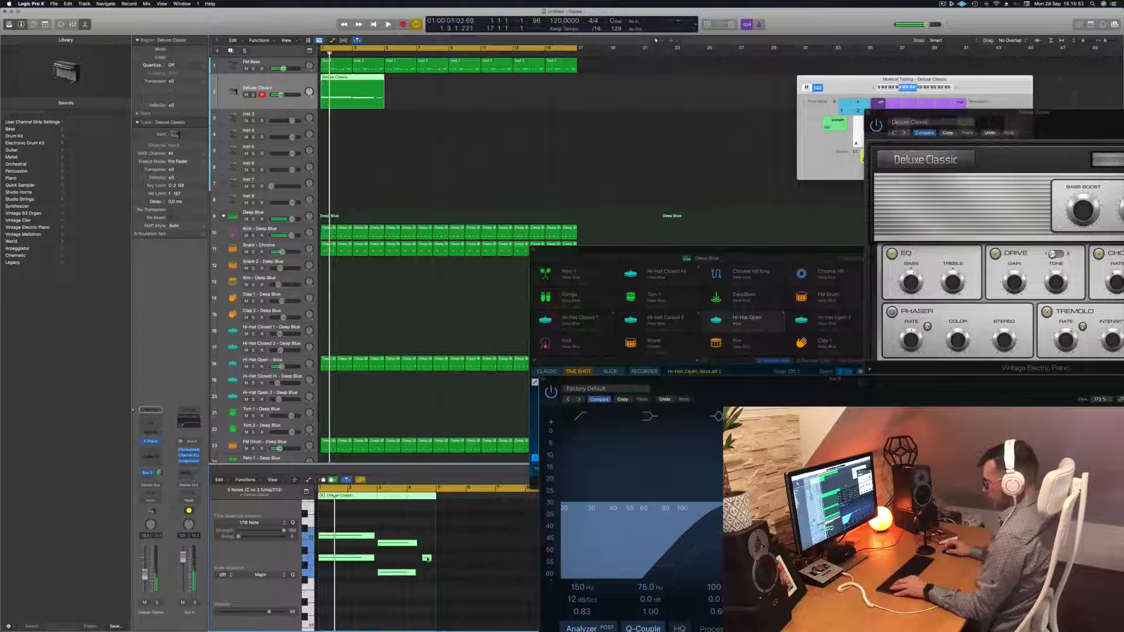
pyautogui.click(428, 559)
pyautogui.moveTo(428, 558); pyautogui.dragTo(427, 585)
pyautogui.press('space')
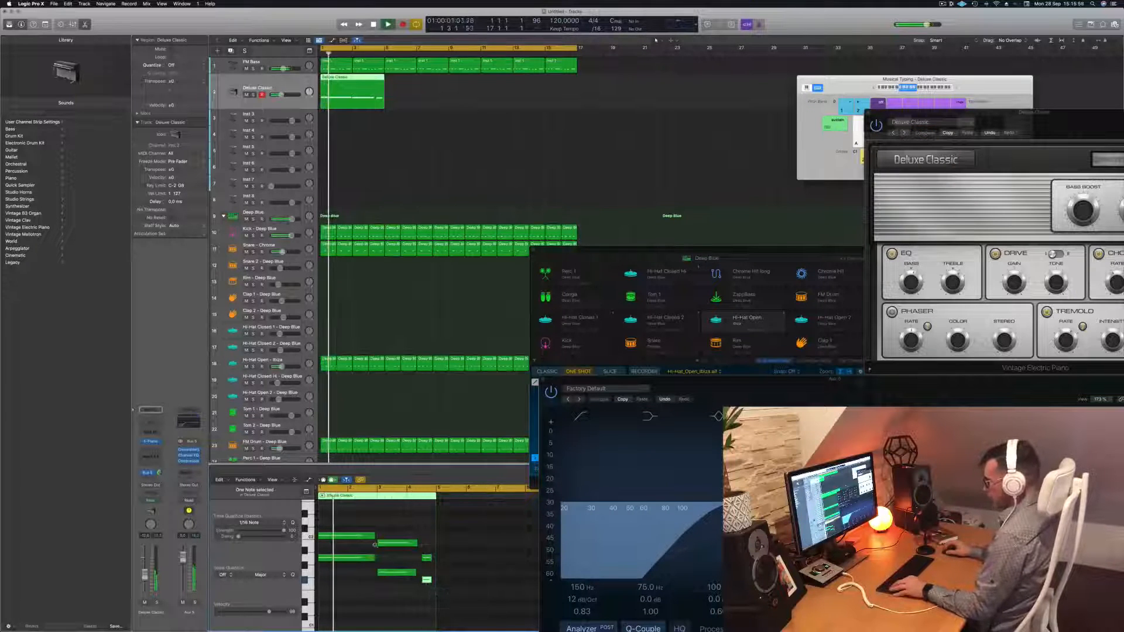
pyautogui.scroll(3, 392, 541)
# Stretch the long chord notes to end at bar 3 and lengthen the next two notes
pyautogui.moveTo(393, 523); pyautogui.dragTo(401, 576)
pyautogui.moveTo(413, 535); pyautogui.dragTo(418, 535)
pyautogui.moveTo(452, 524); pyautogui.dragTo(466, 588)
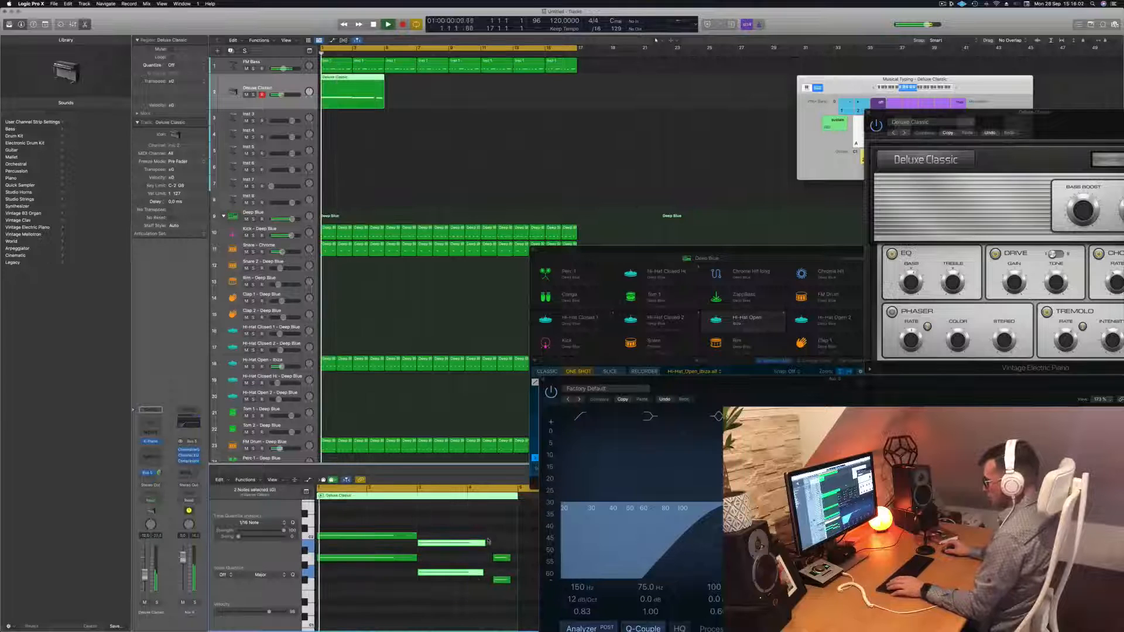
pyautogui.moveTo(486, 543); pyautogui.dragTo(439, 614)
pyautogui.scroll(-1, 500, 542)
pyautogui.scroll(-4, 499, 542)
pyautogui.scroll(3, 409, 561)
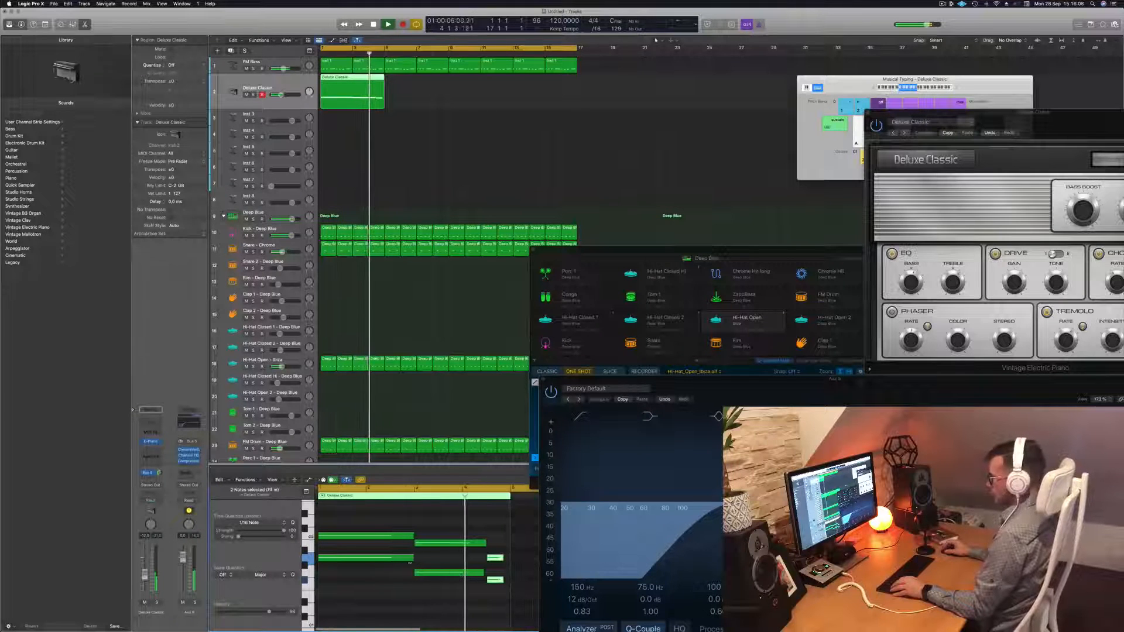
# Move the lower short note up to C2 and delete the leftover short note
pyautogui.click(495, 580)
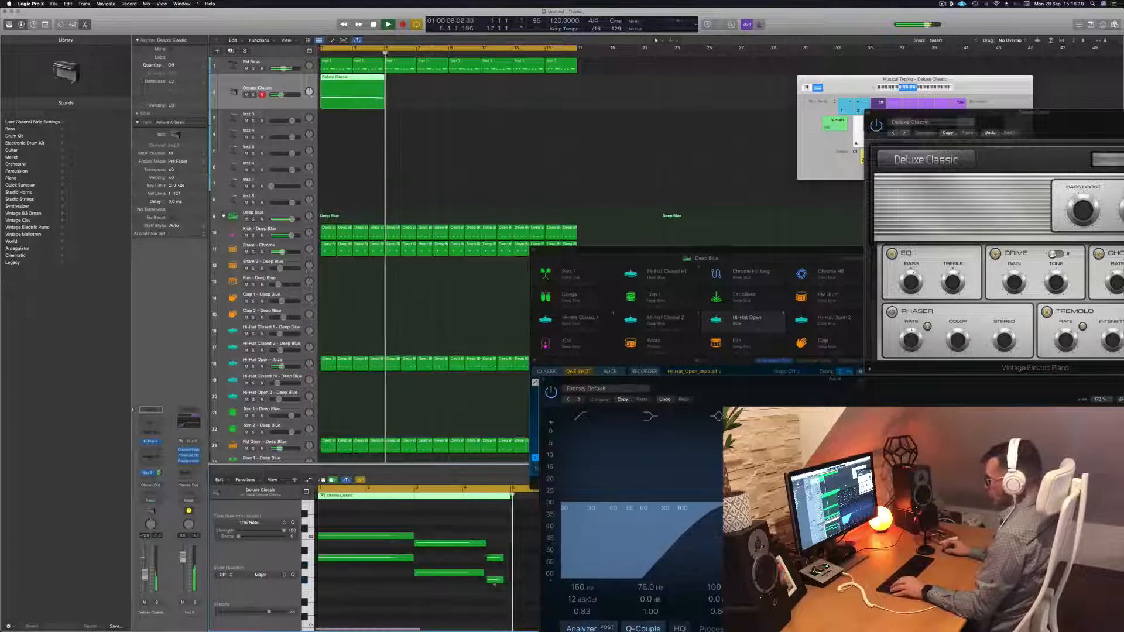
pyautogui.moveTo(495, 581); pyautogui.dragTo(496, 537)
pyautogui.click(496, 581)
pyautogui.press('Delete')
pyautogui.press('space')
pyautogui.press('space')
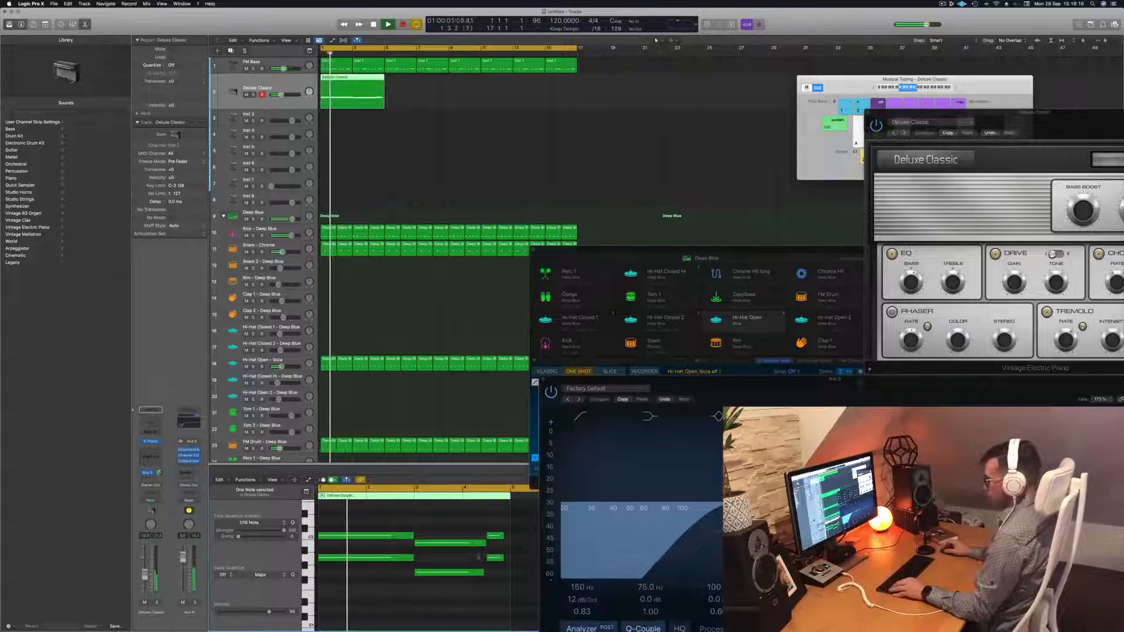
pyautogui.scroll(-1, 477, 535)
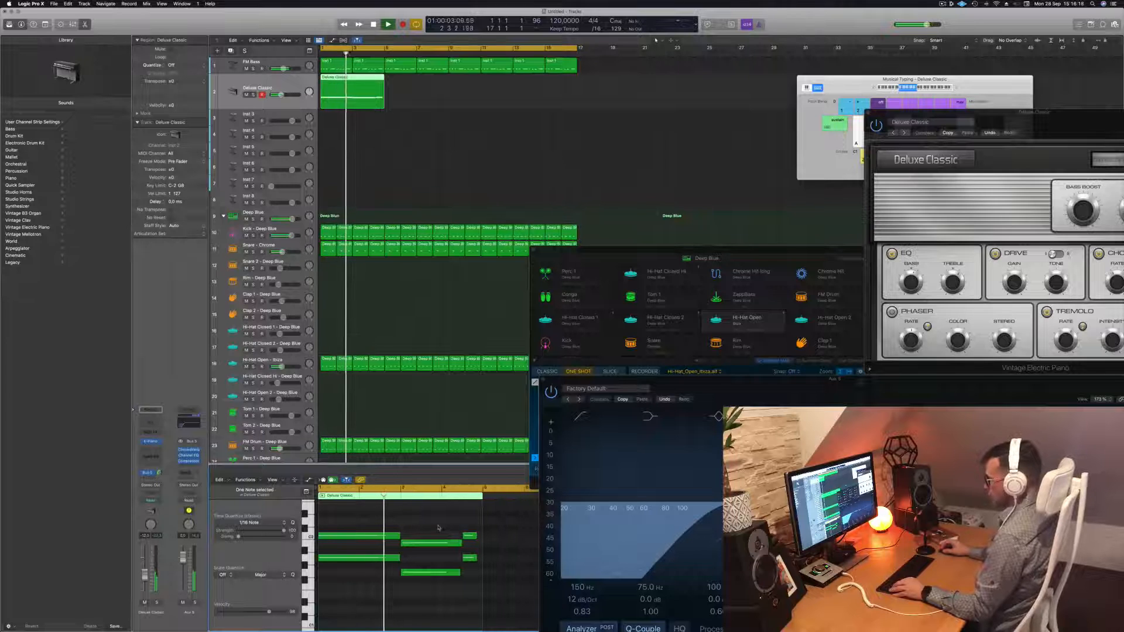
pyautogui.scroll(-1, 439, 528)
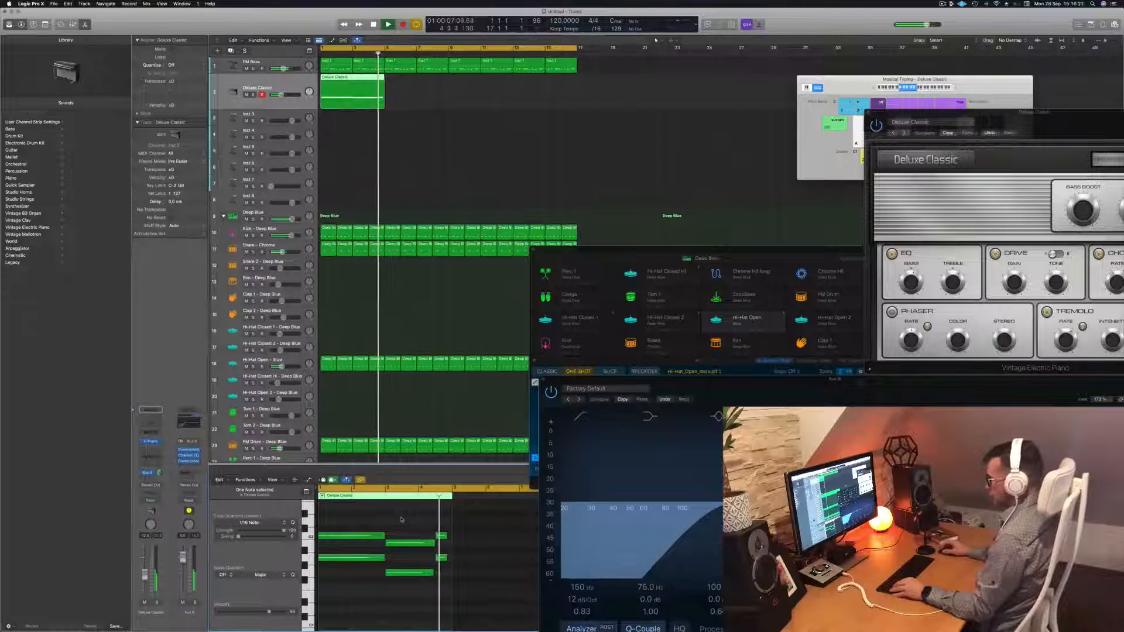
pyautogui.press('Return')
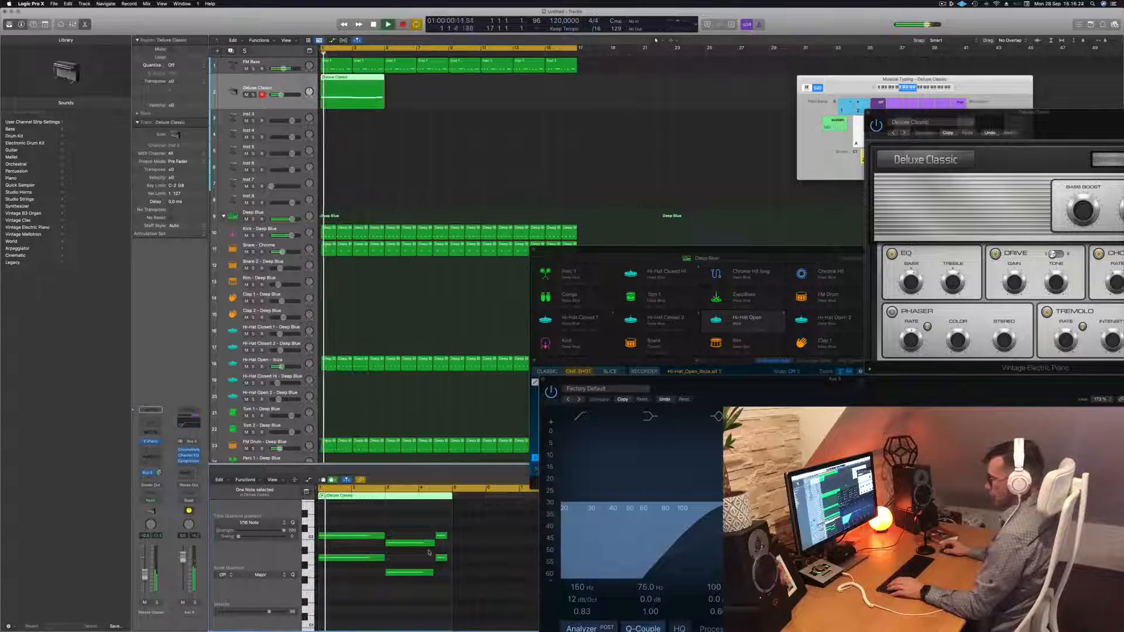
# Lower a short note from G1 to F1, then duplicate the chord region right after itself
pyautogui.click(441, 558)
pyautogui.click(441, 572)
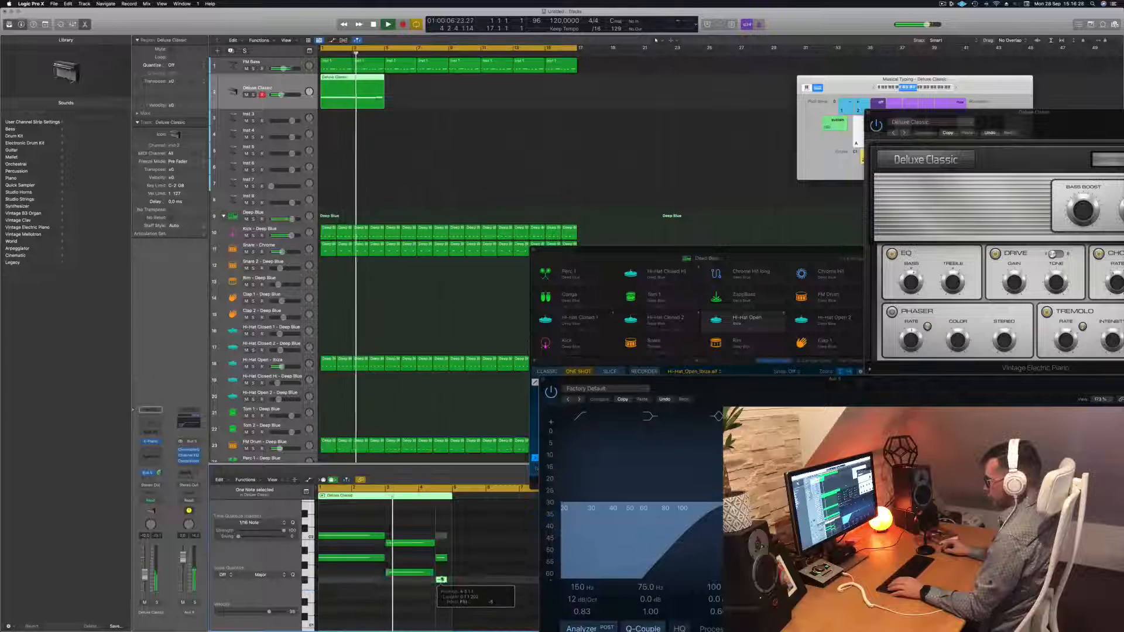
pyautogui.moveTo(441, 573); pyautogui.dragTo(443, 591)
pyautogui.press('Return')
pyautogui.moveTo(453, 549); pyautogui.dragTo(451, 587)
pyautogui.moveTo(363, 88); pyautogui.dragTo(428, 87)
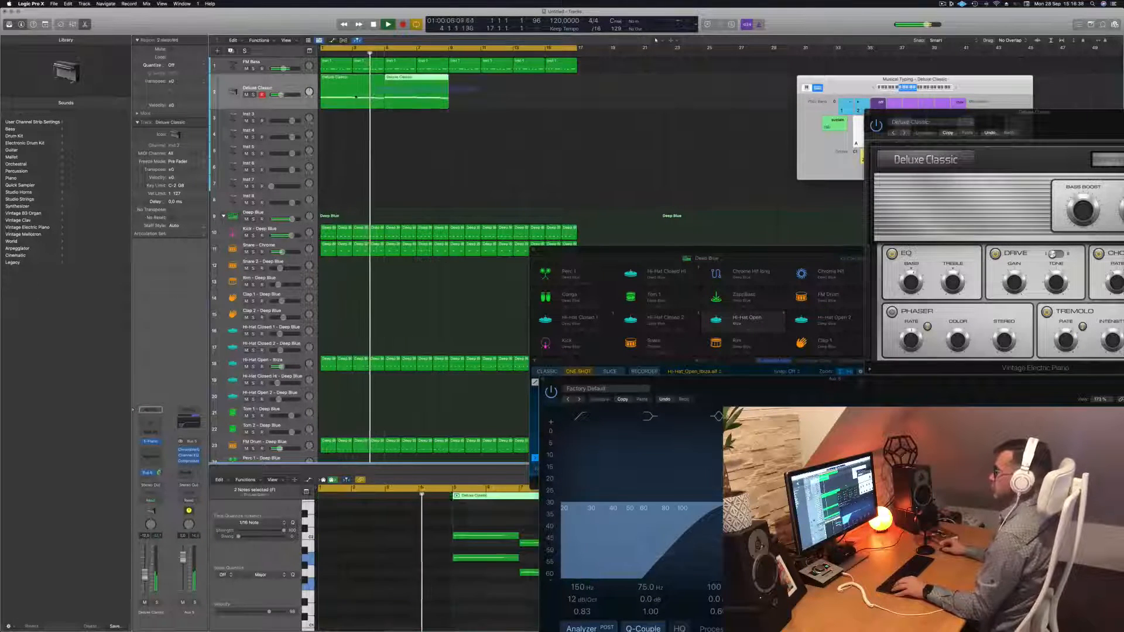
# Copy both Deluxe Classic chord regions to bar 9, filling bars 1 to 16
pyautogui.moveTo(350, 78); pyautogui.dragTo(477, 92)
pyautogui.press('Return')
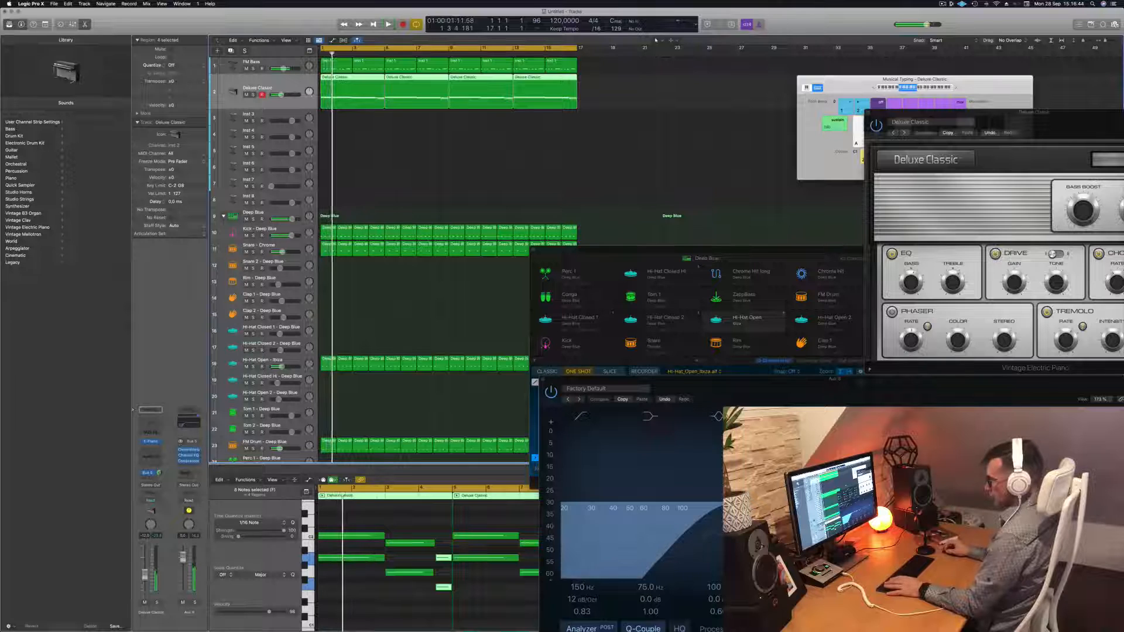
pyautogui.click(150, 442)
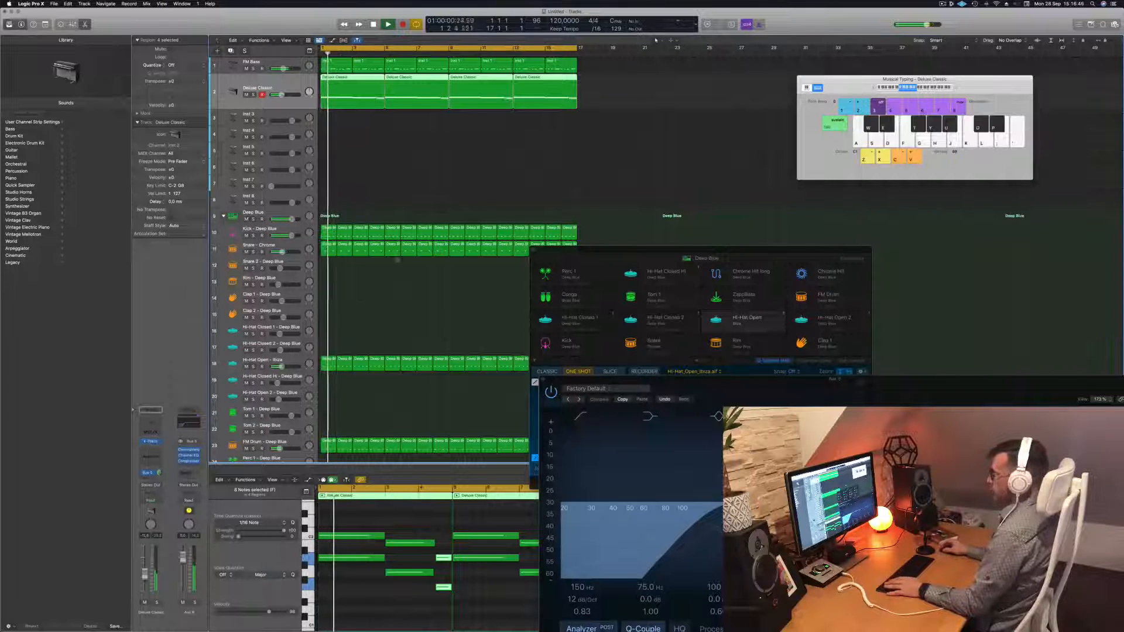
pyautogui.click(151, 442)
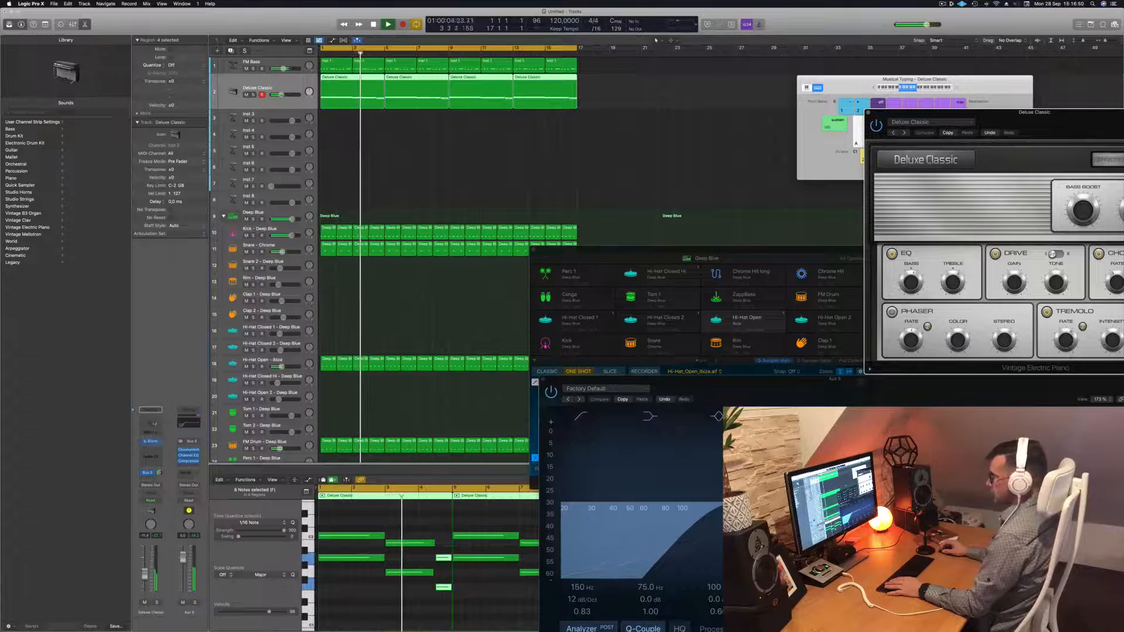
# Add a Channel EQ to the piano track with its low cut at about 170 Hz
pyautogui.click(150, 423)
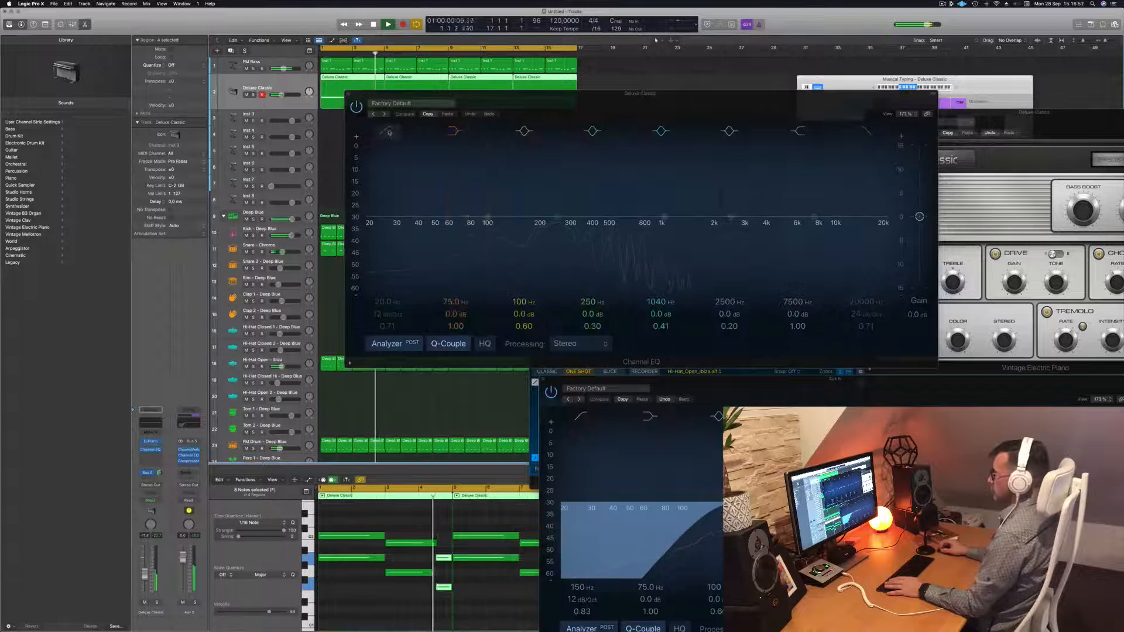
pyautogui.click(388, 131)
pyautogui.moveTo(384, 192); pyautogui.dragTo(546, 179)
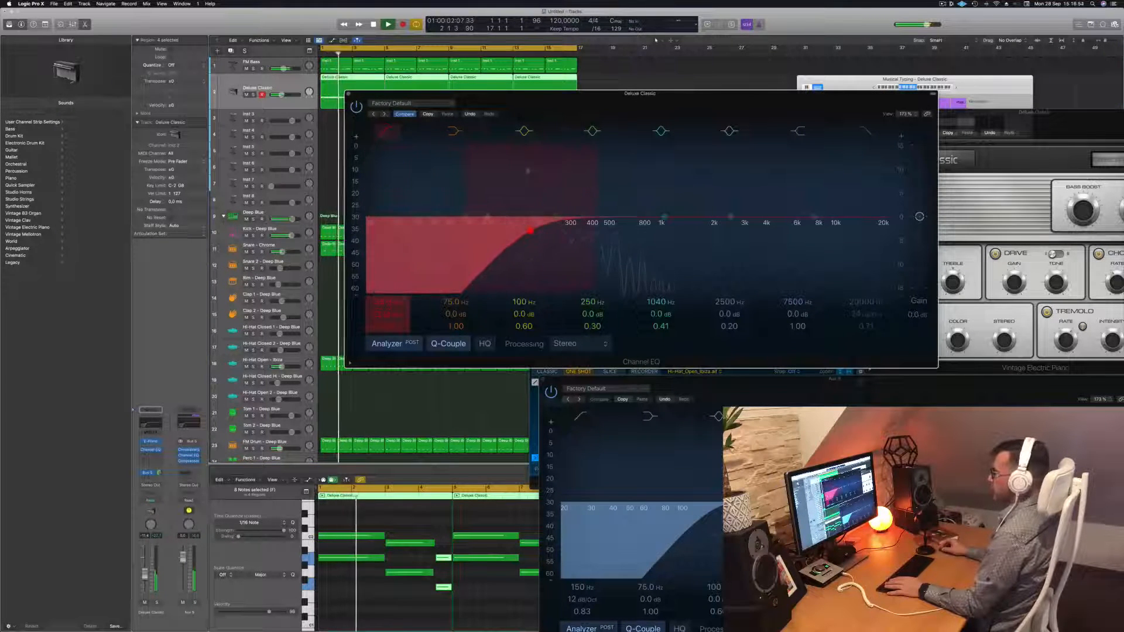
pyautogui.click(349, 94)
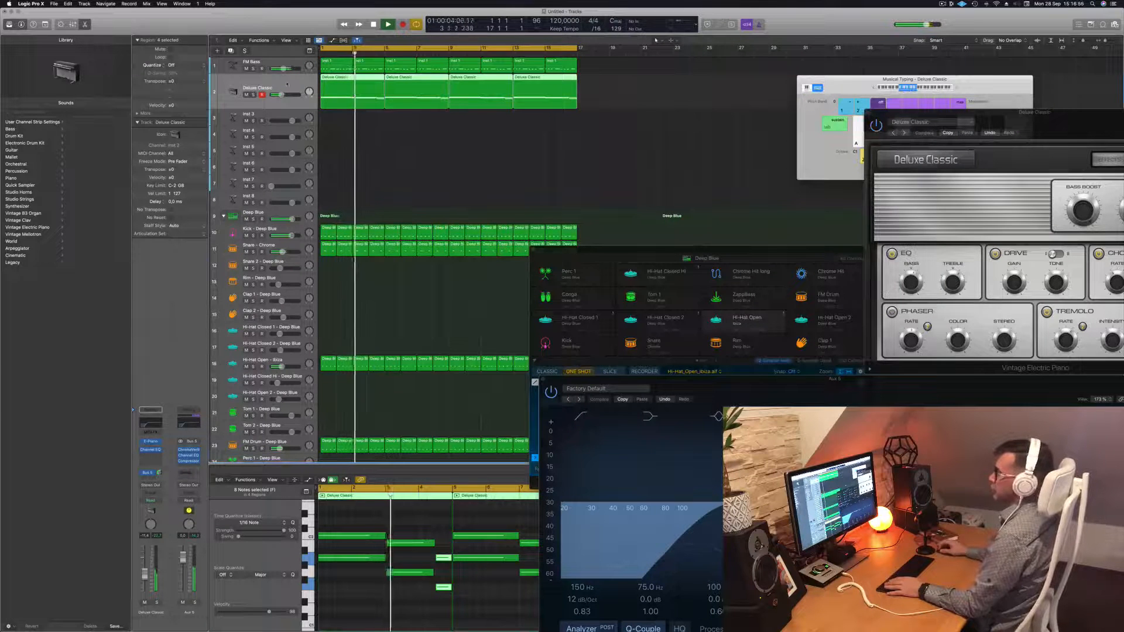
pyautogui.press('super+w')
pyautogui.click(150, 442)
# Bring the Modern Classic electric piano window into full view and return to the arrangement
pyautogui.moveTo(1083, 156); pyautogui.dragTo(607, 149)
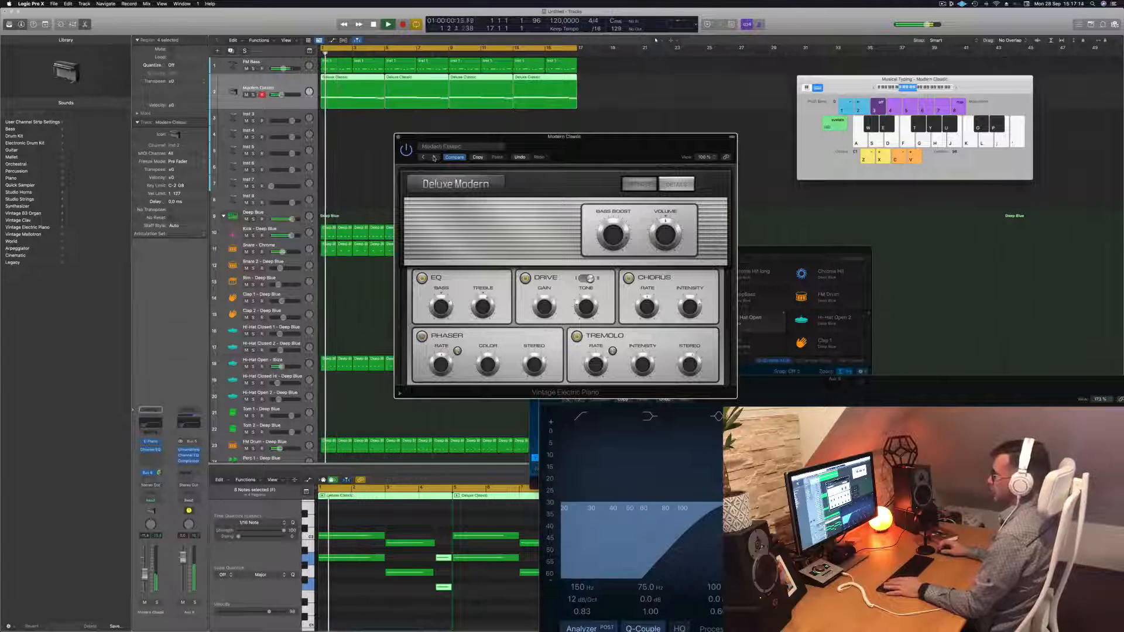
pyautogui.click(422, 475)
# Add a send from the electric piano track to Bus 3
pyautogui.click(148, 473)
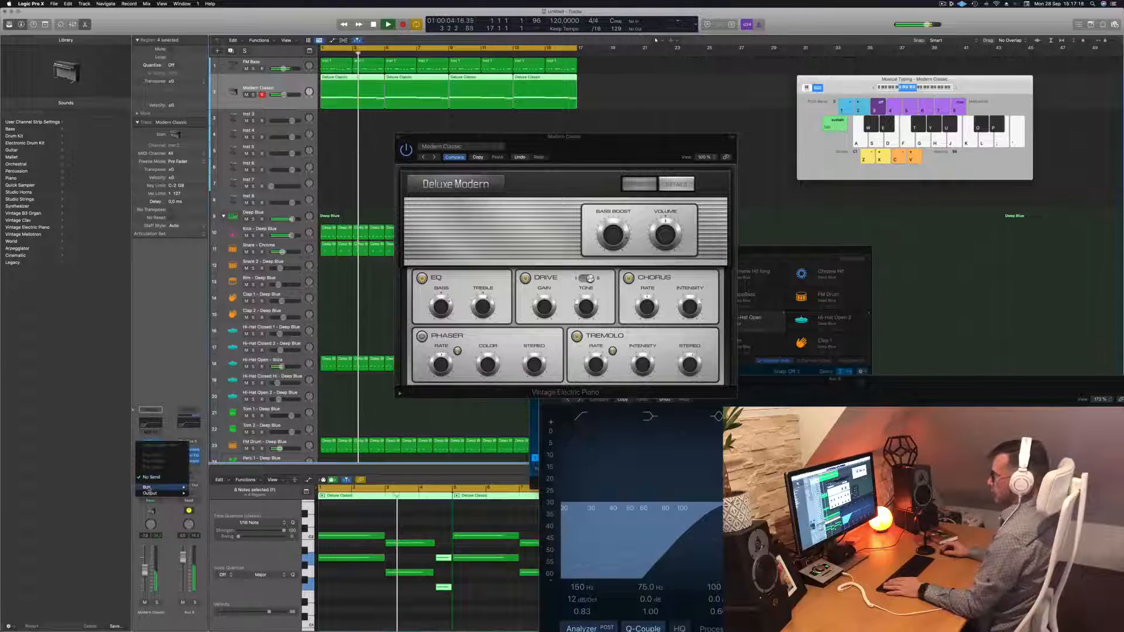
pyautogui.moveTo(146, 487)
pyautogui.click(205, 427)
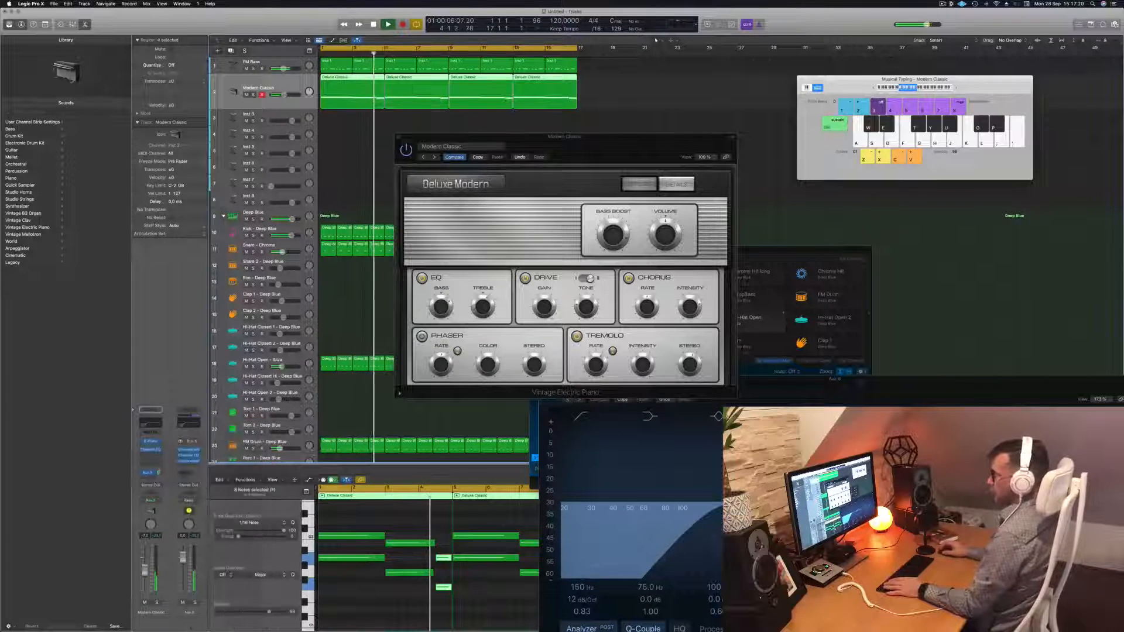
pyautogui.press('Return')
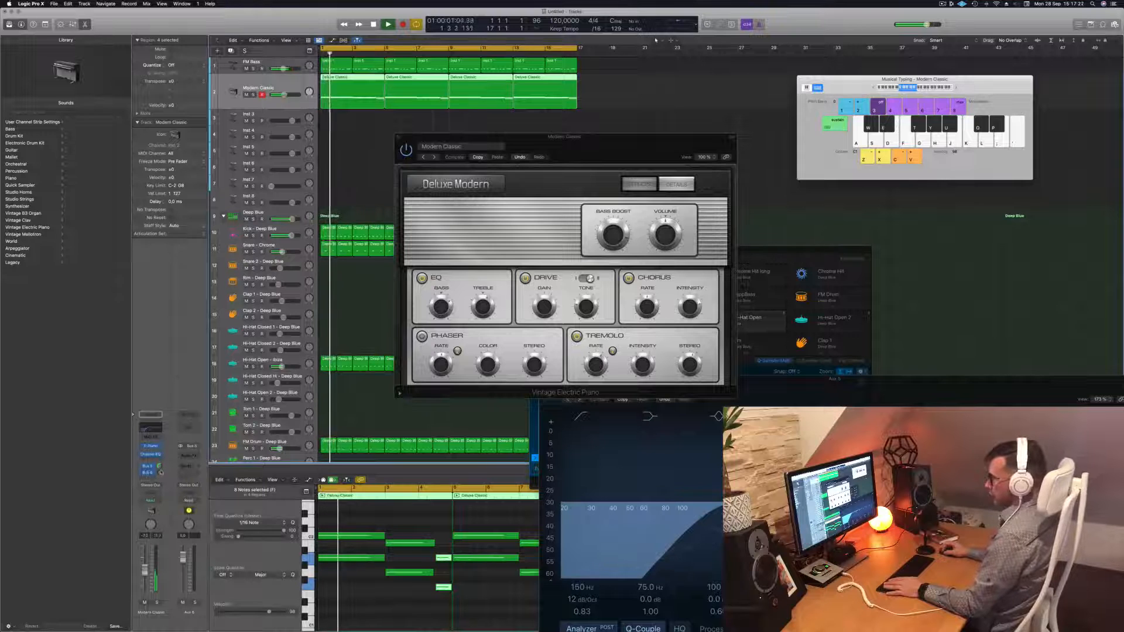
# Insert a Stereo Delay plug-in on the aux return at its Factory Default settings
pyautogui.click(187, 459)
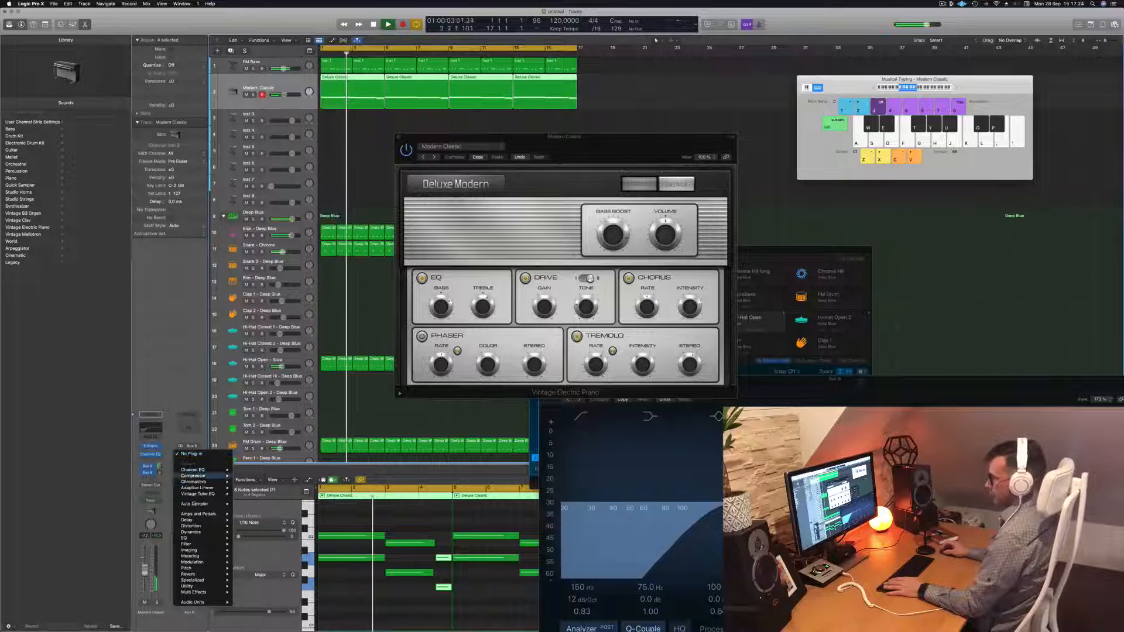
pyautogui.moveTo(193, 520)
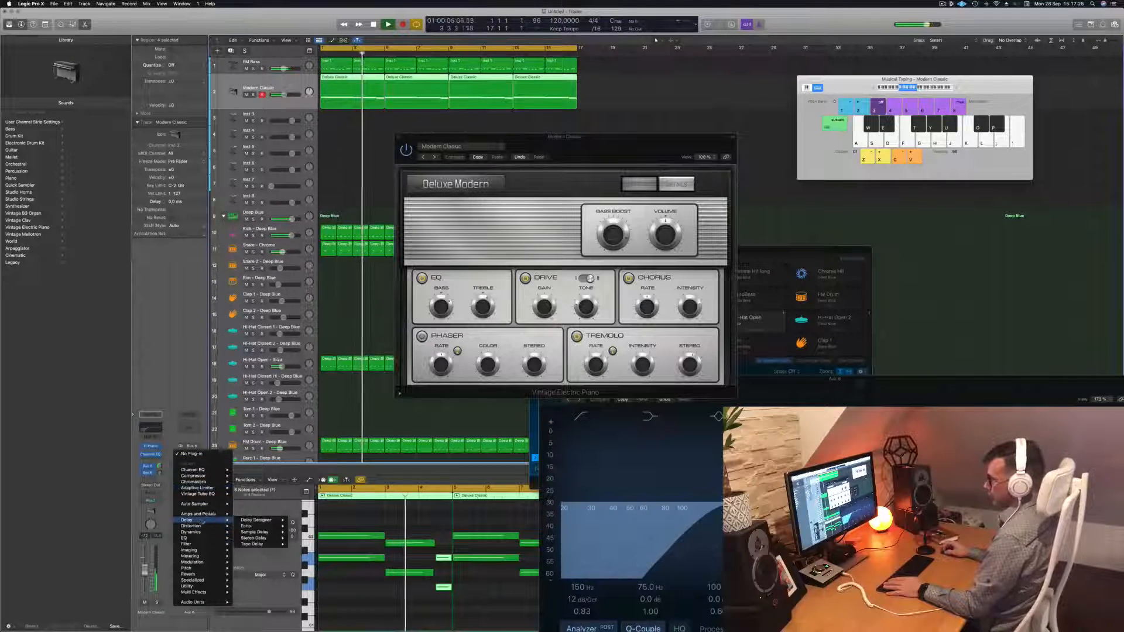
pyautogui.moveTo(258, 538)
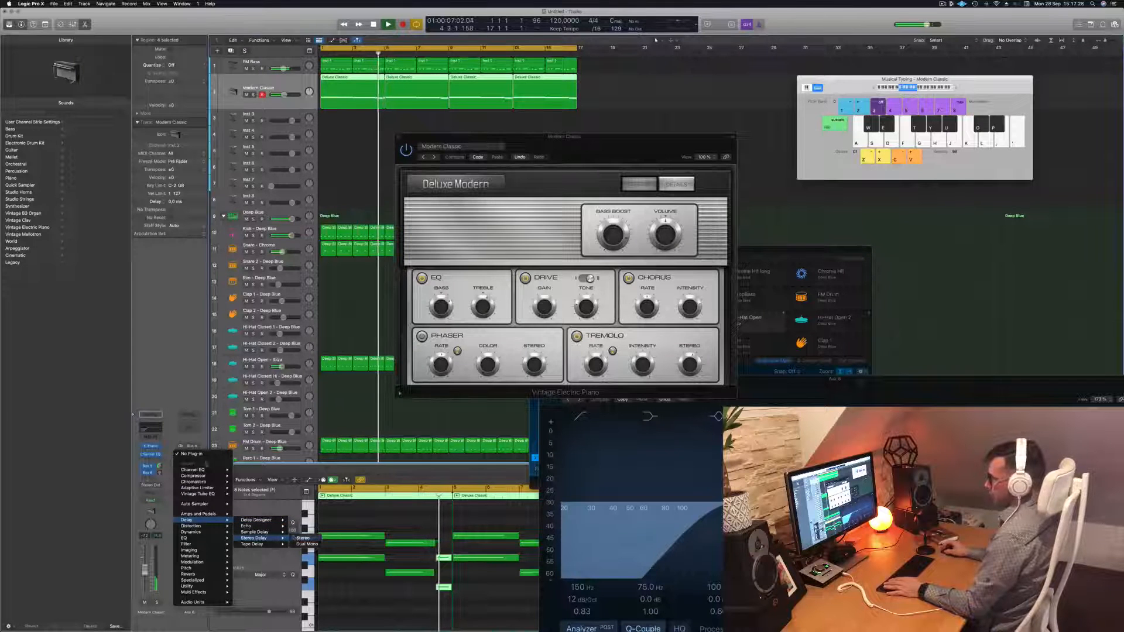
pyautogui.click(303, 538)
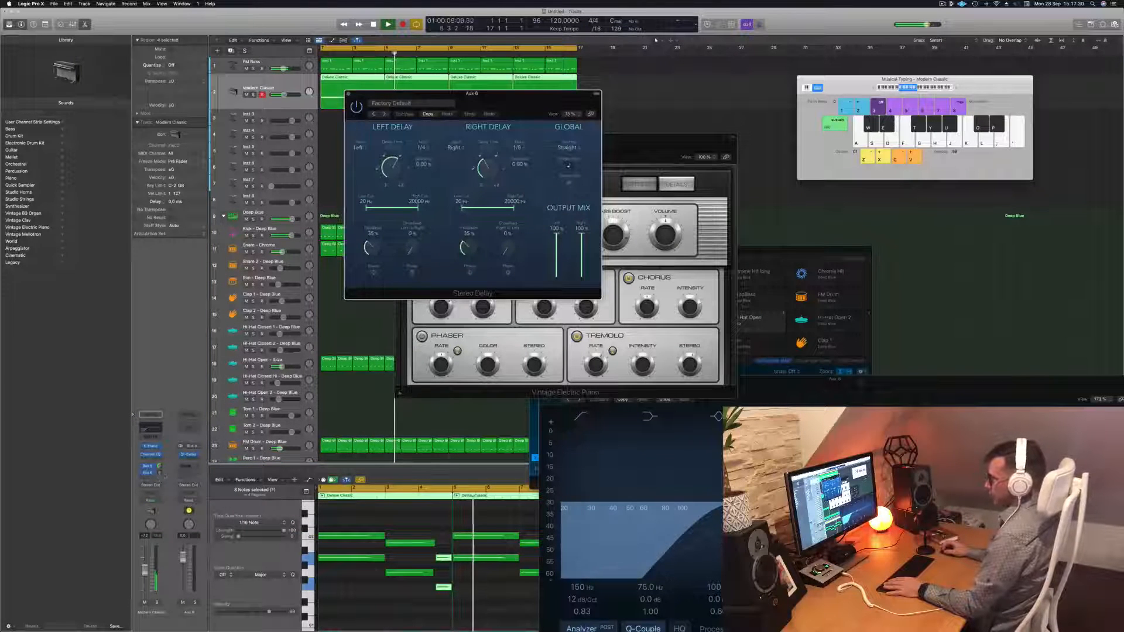
pyautogui.press('Return')
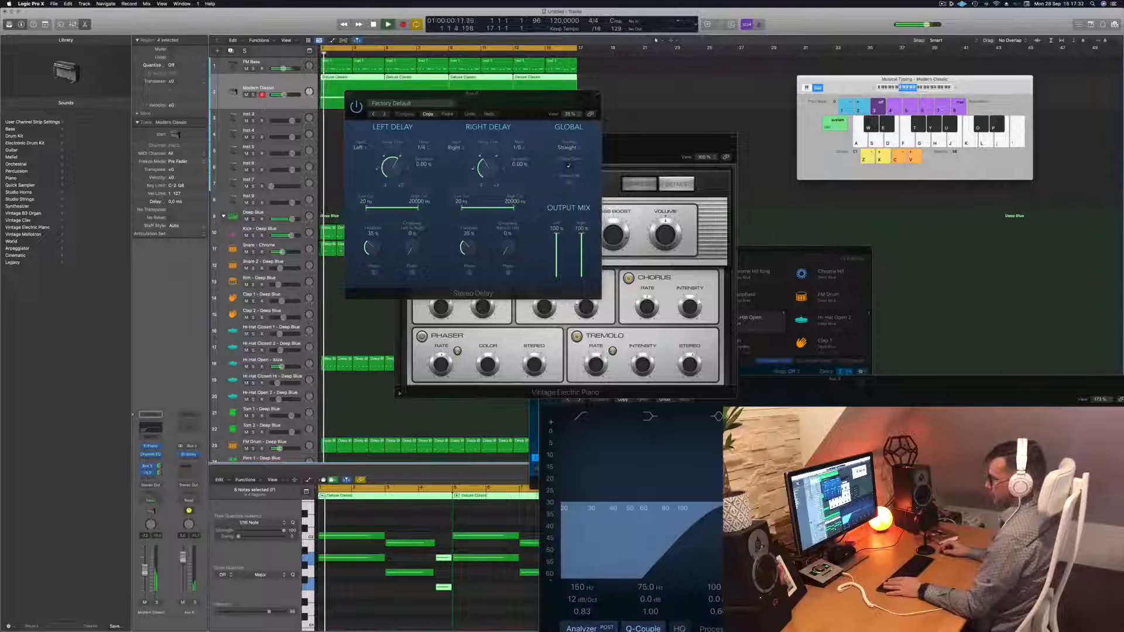
pyautogui.press('Return')
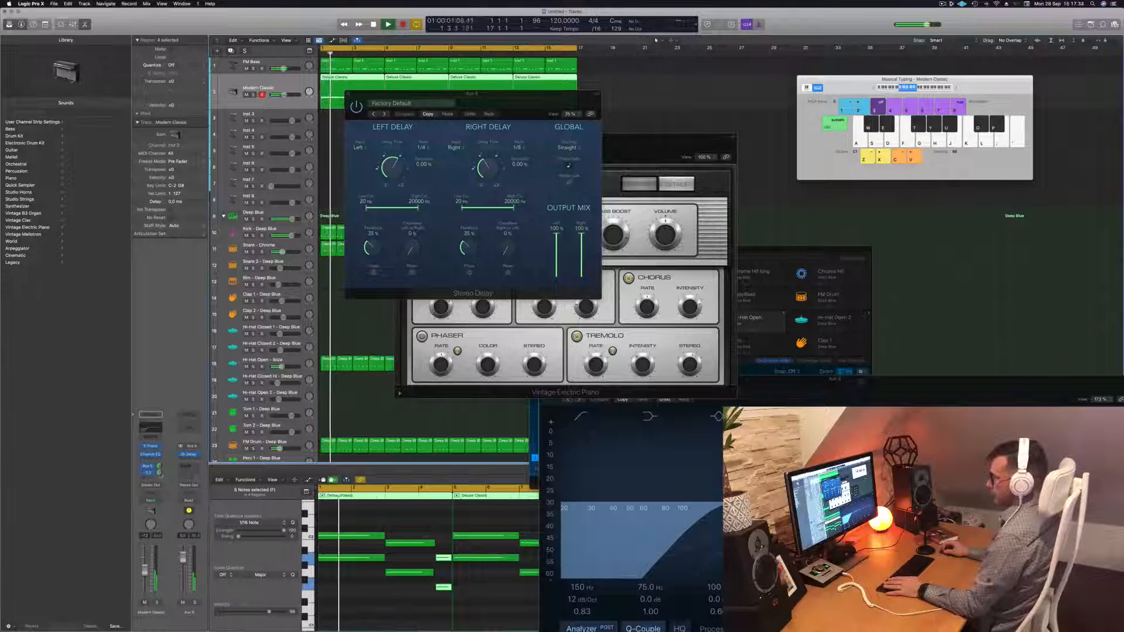
# Load the Dual 1/8 Note preset in the aux's Stereo Delay
pyautogui.click(373, 114)
pyautogui.moveTo(502, 99); pyautogui.dragTo(662, 142)
pyautogui.press('space')
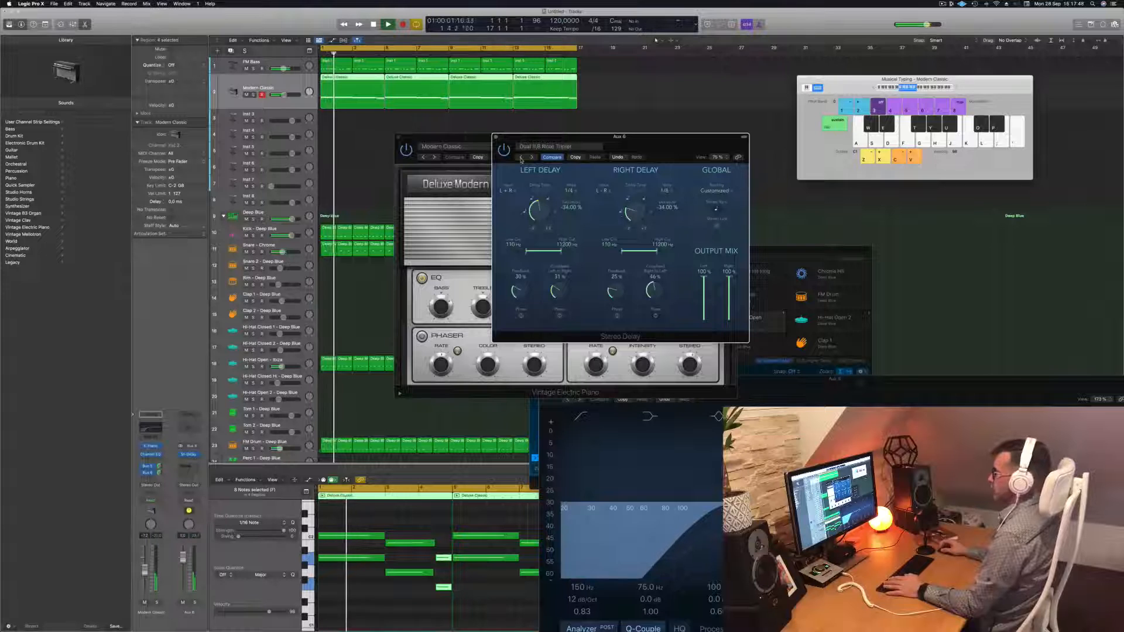
pyautogui.click(533, 157)
pyautogui.moveTo(586, 138); pyautogui.dragTo(752, 135)
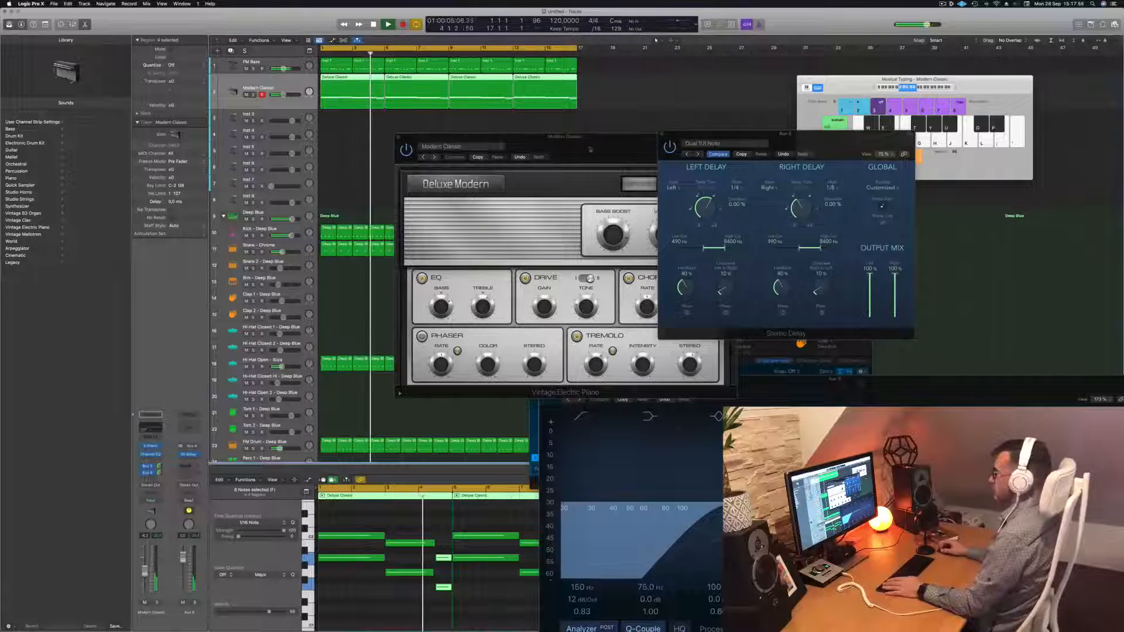
# Close the electric piano's Modern Classic plug-in window and return playback to the start
pyautogui.moveTo(527, 136); pyautogui.dragTo(492, 172)
pyautogui.click(364, 173)
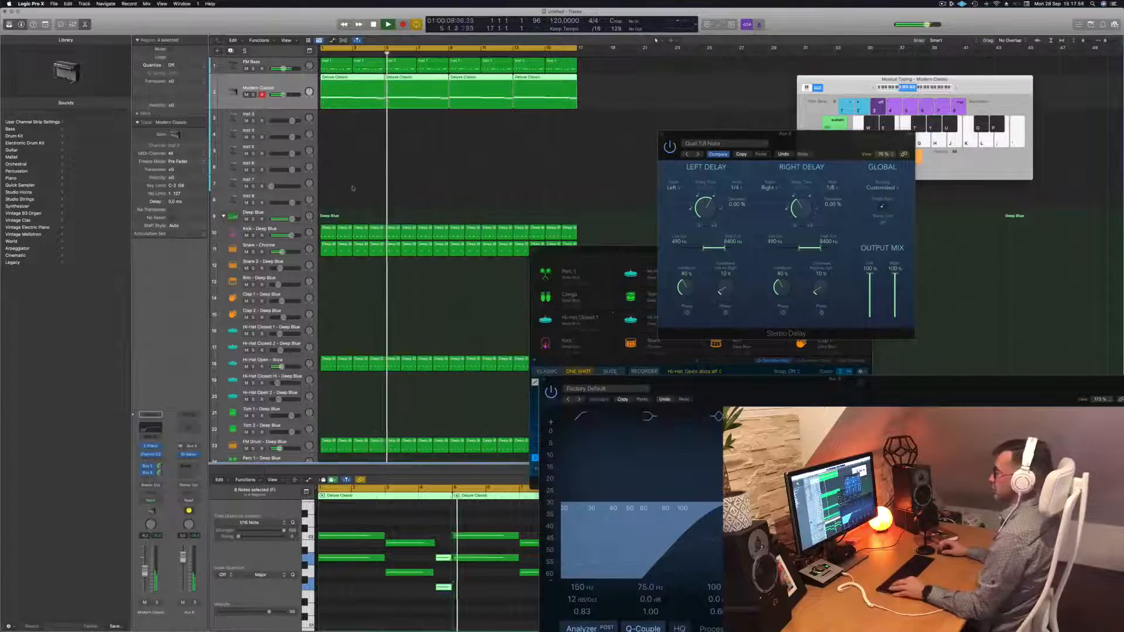
pyautogui.scroll(-3, 352, 184)
pyautogui.press('Return')
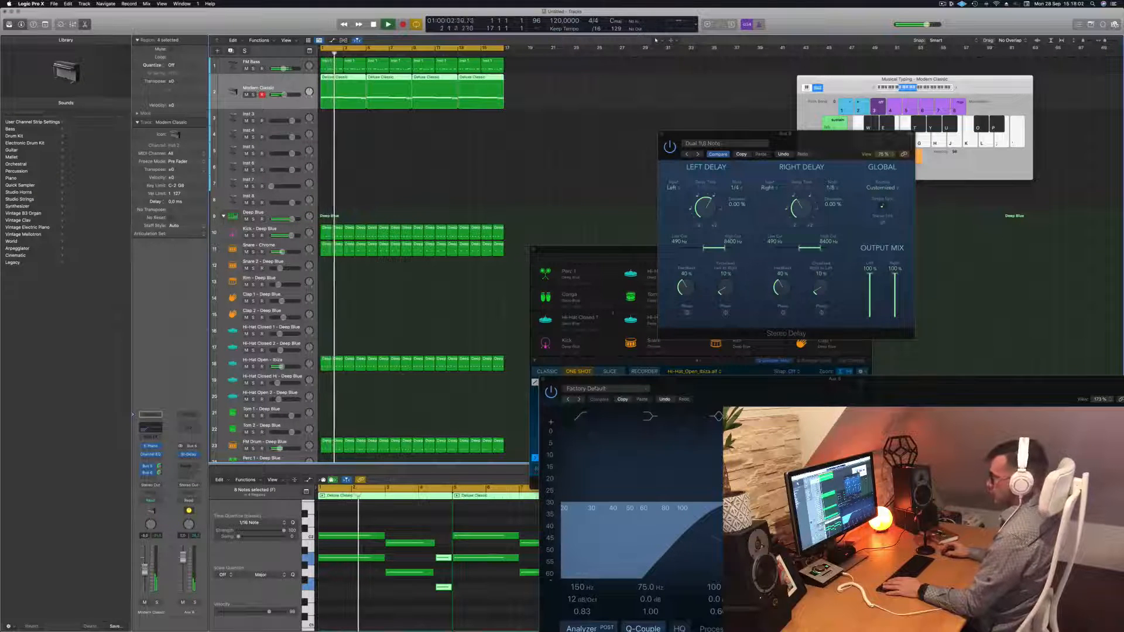
# Select the four Deluxe Classic regions, then select the empty Inst 3 track
pyautogui.click(474, 107)
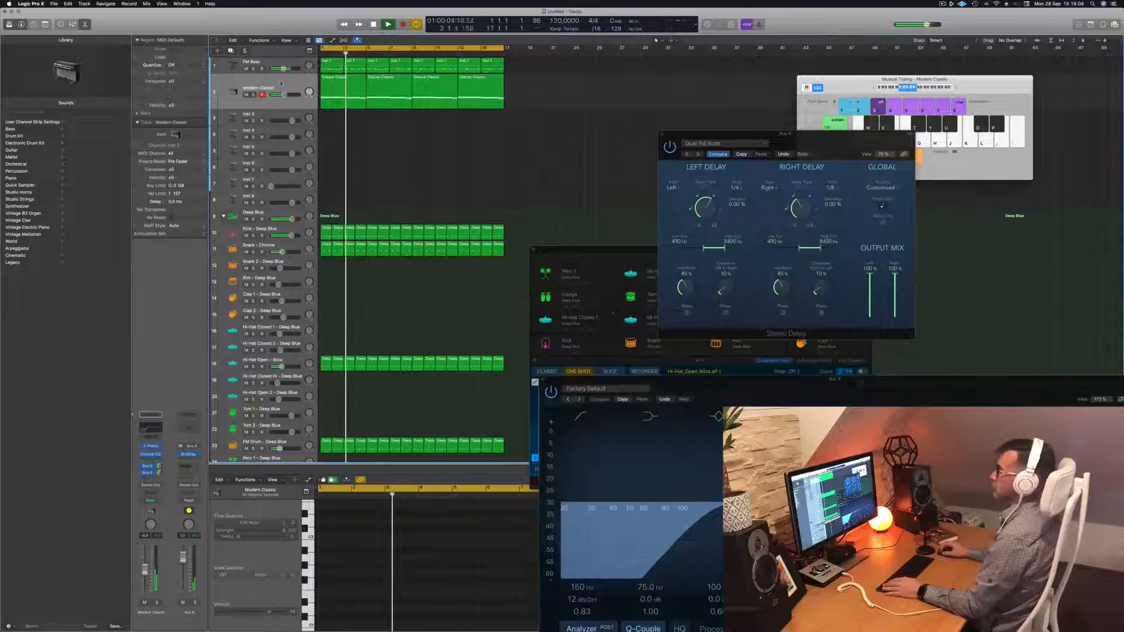
pyautogui.click(287, 103)
pyautogui.click(287, 115)
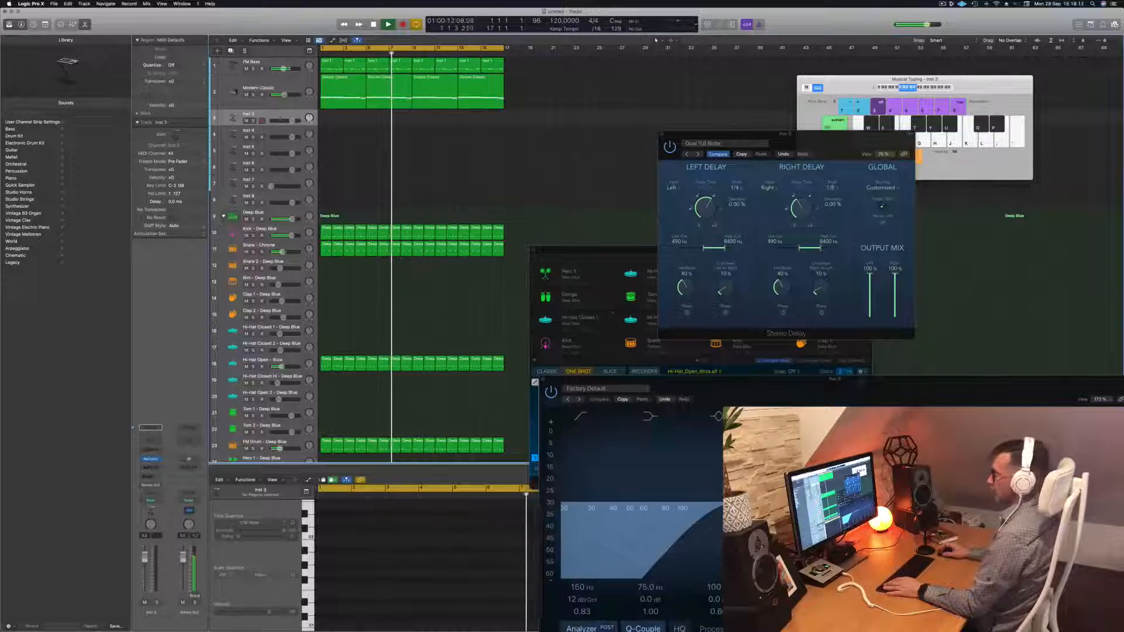
# Open Alchemy on Inst 3 and filter its preset browser to the Vocals category
pyautogui.click(150, 460)
pyautogui.moveTo(587, 102); pyautogui.dragTo(630, 92)
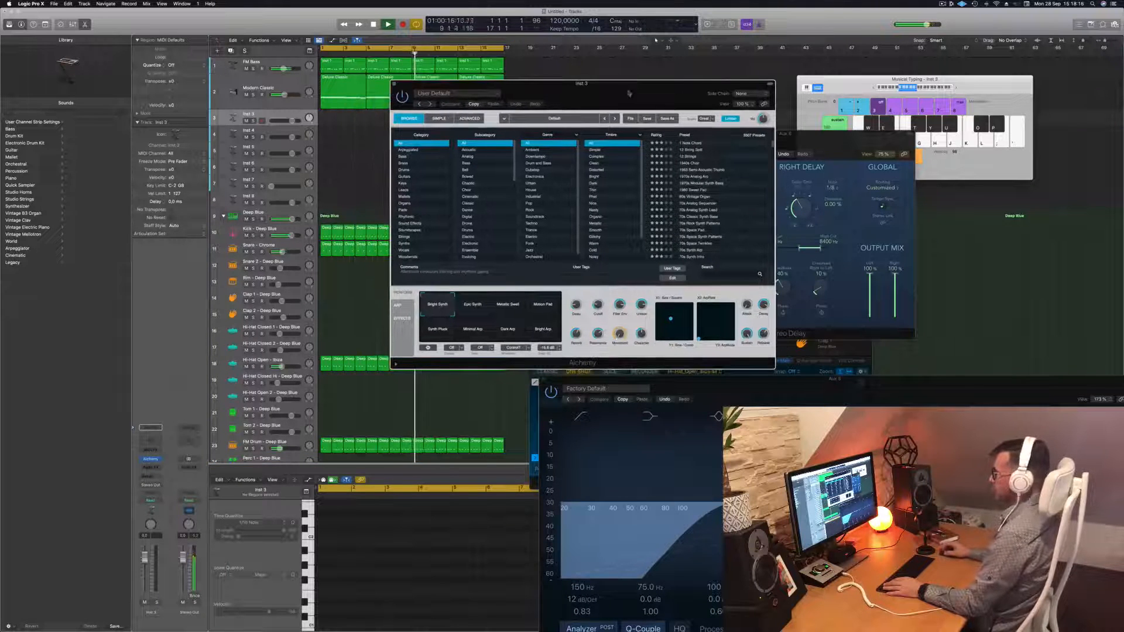
pyautogui.click(402, 250)
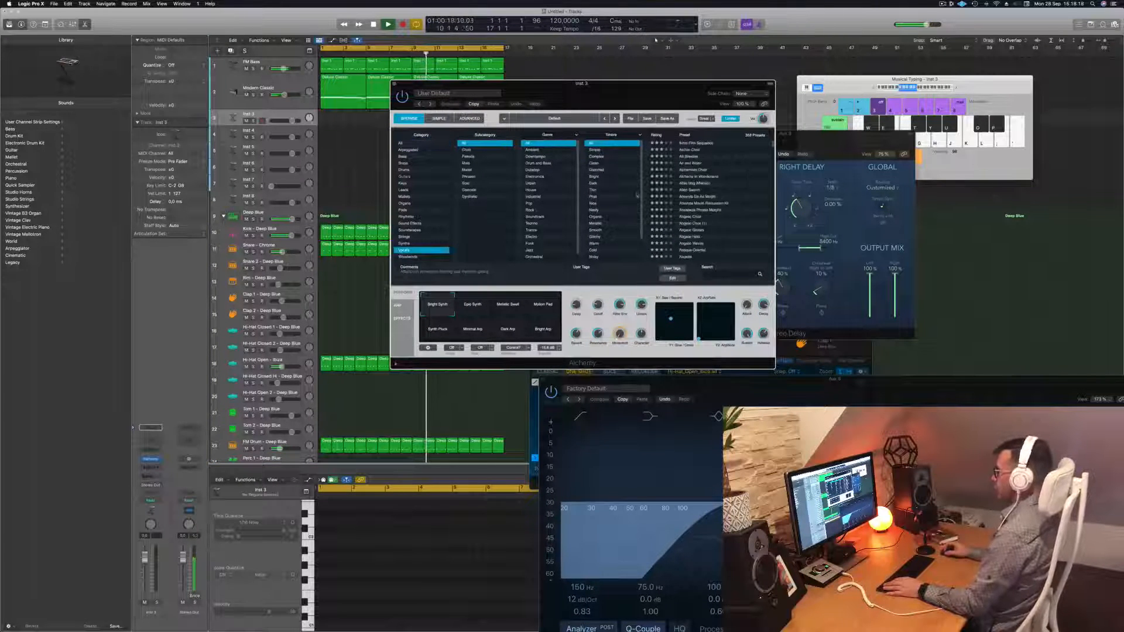
pyautogui.scroll(-5, 714, 194)
pyautogui.scroll(-5, 714, 195)
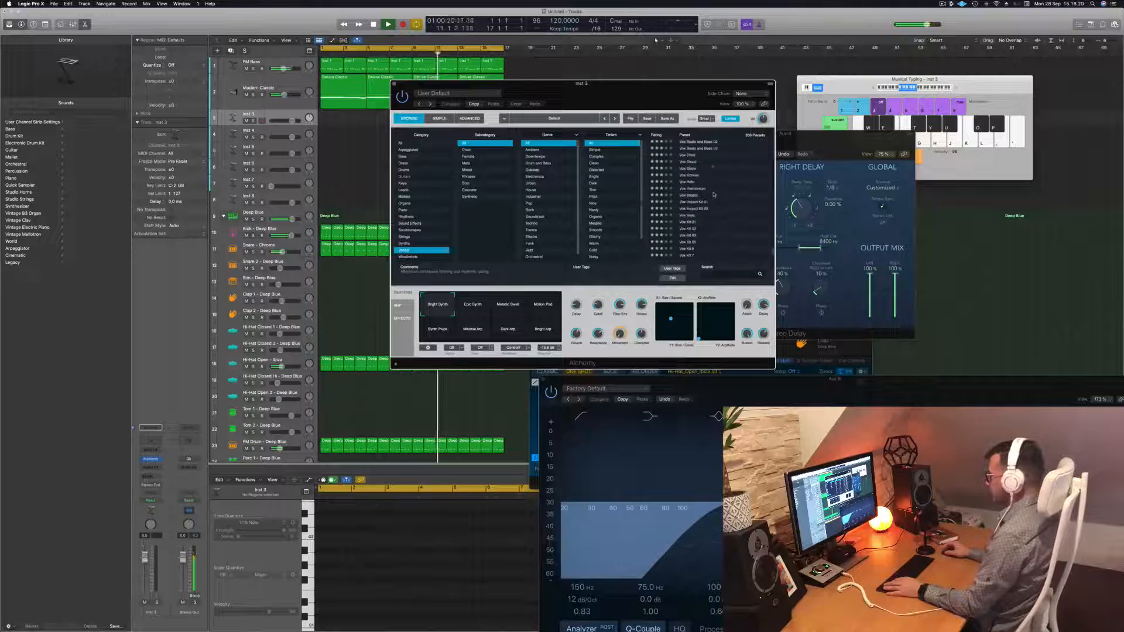
pyautogui.scroll(-2, 713, 195)
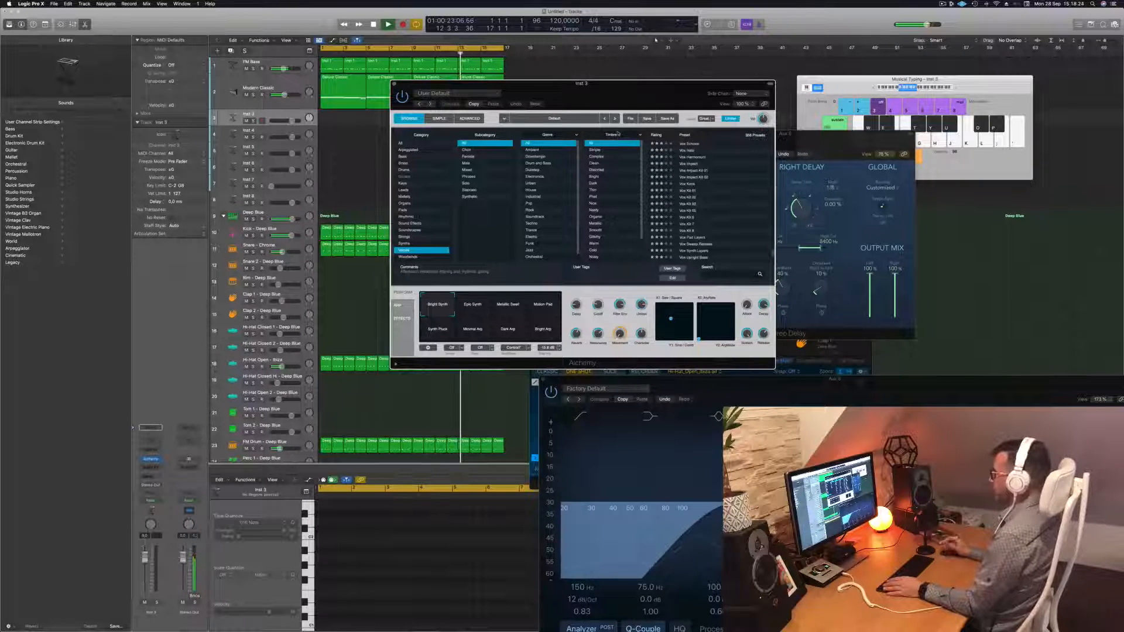
pyautogui.moveTo(616, 92); pyautogui.dragTo(711, 119)
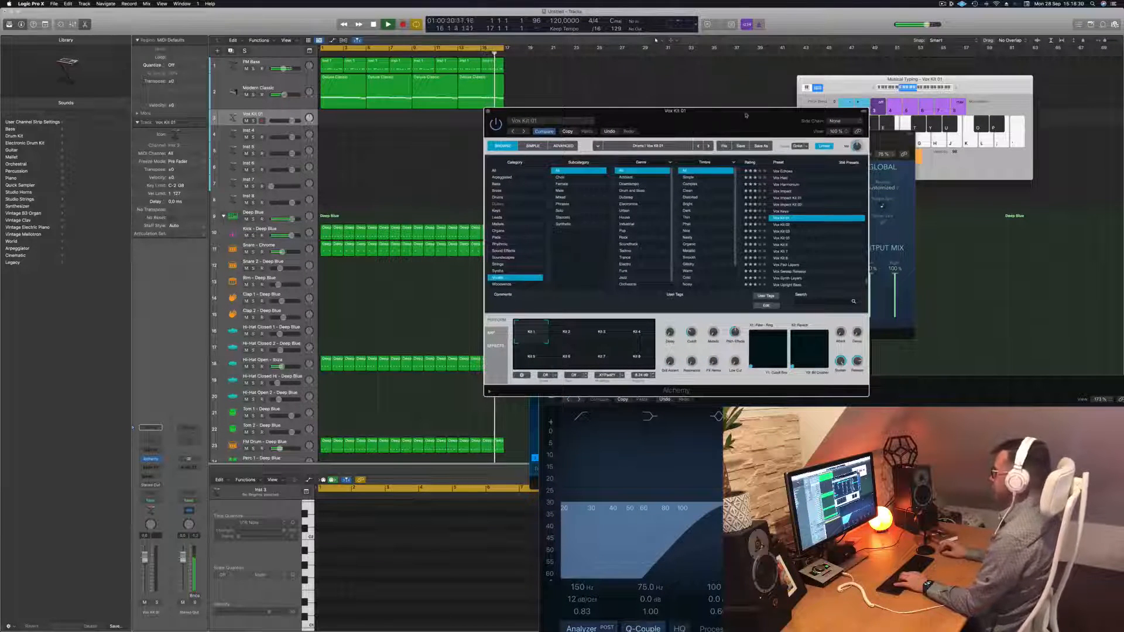
pyautogui.moveTo(724, 115); pyautogui.dragTo(777, 111)
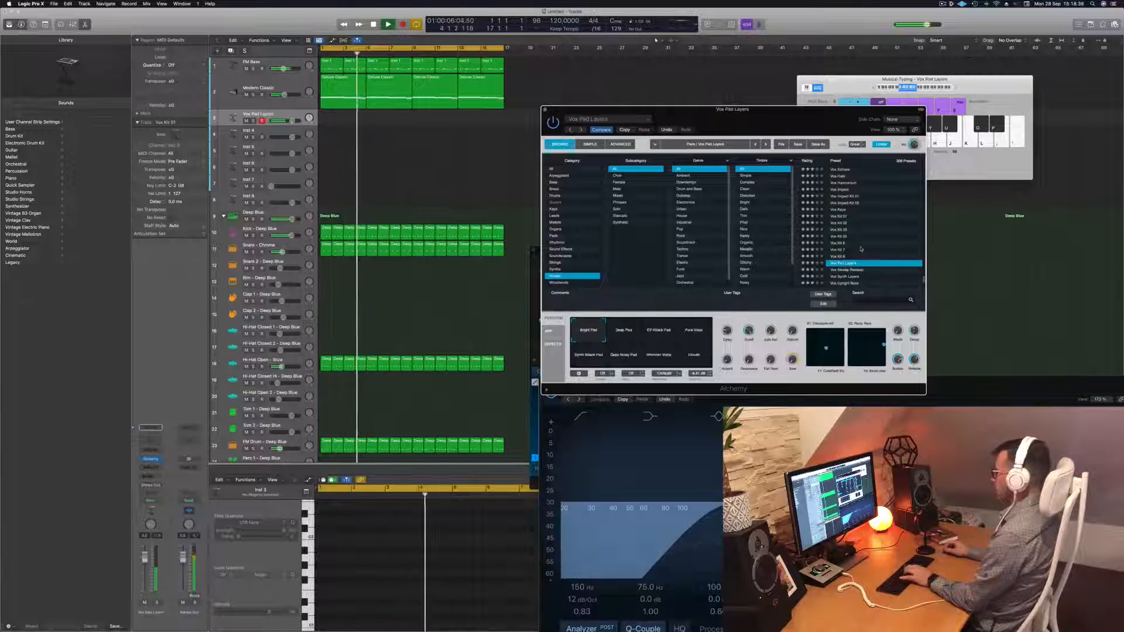
# Audition the Vox Pad Layers, Vinyl FX1, Vinyl FX2 and Vocal FX presets and their perform pads
pyautogui.click(846, 263)
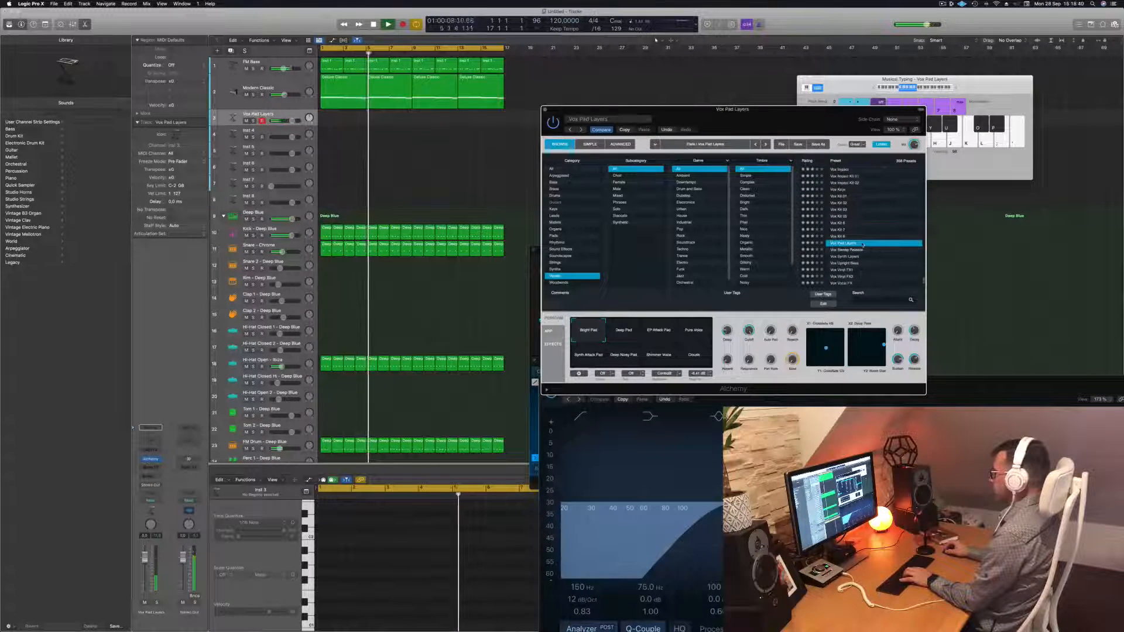
pyautogui.click(847, 250)
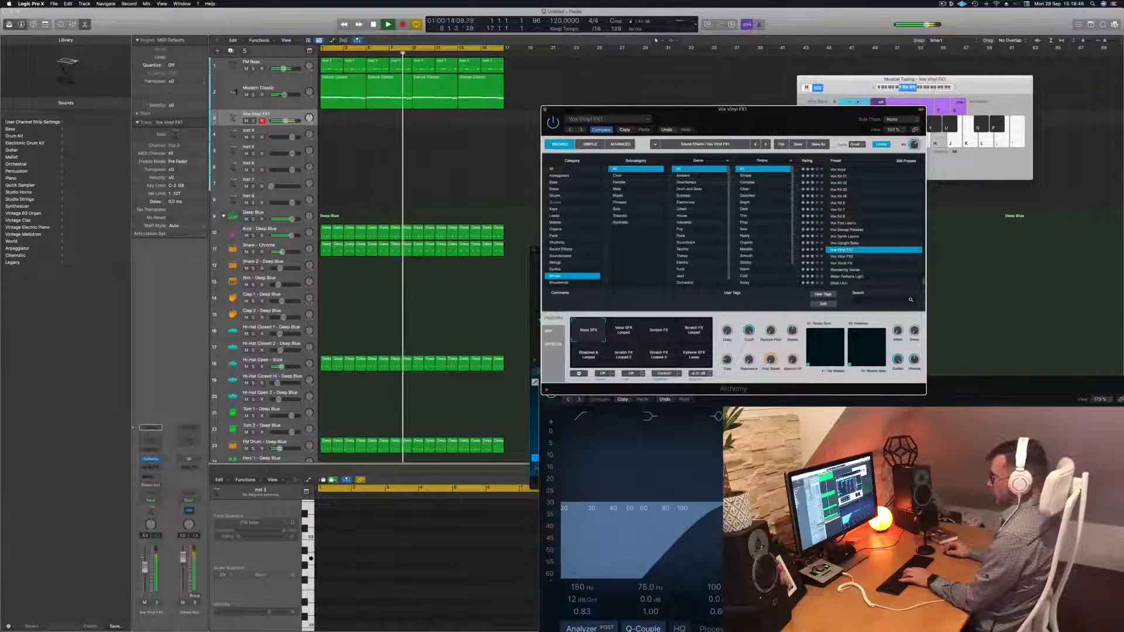
pyautogui.moveTo(287, 121); pyautogui.dragTo(284, 120)
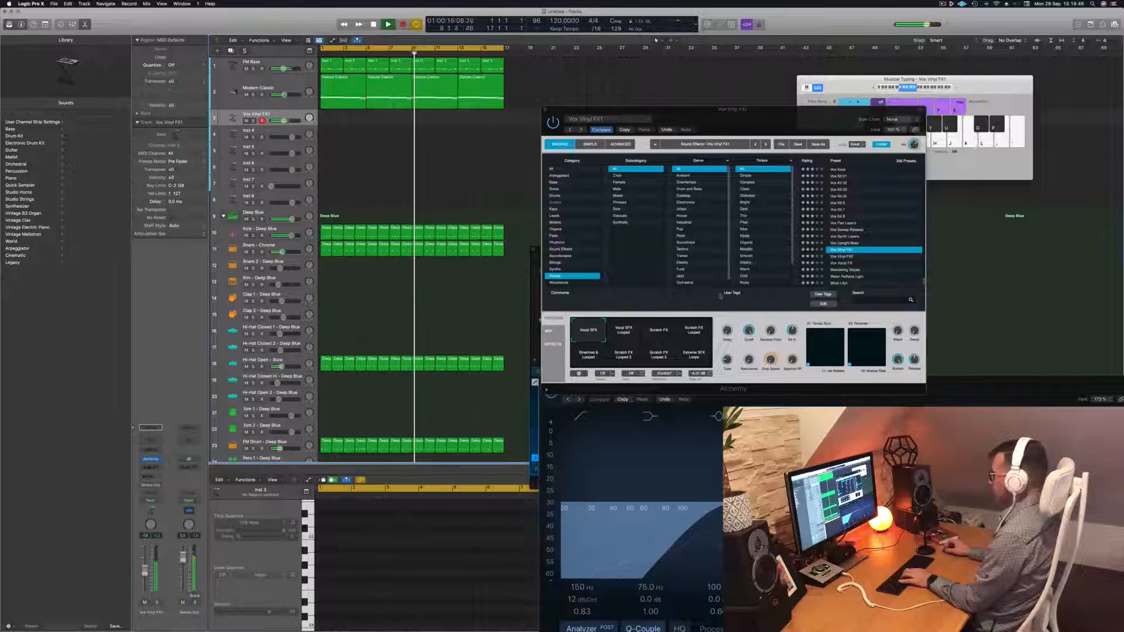
pyautogui.click(659, 331)
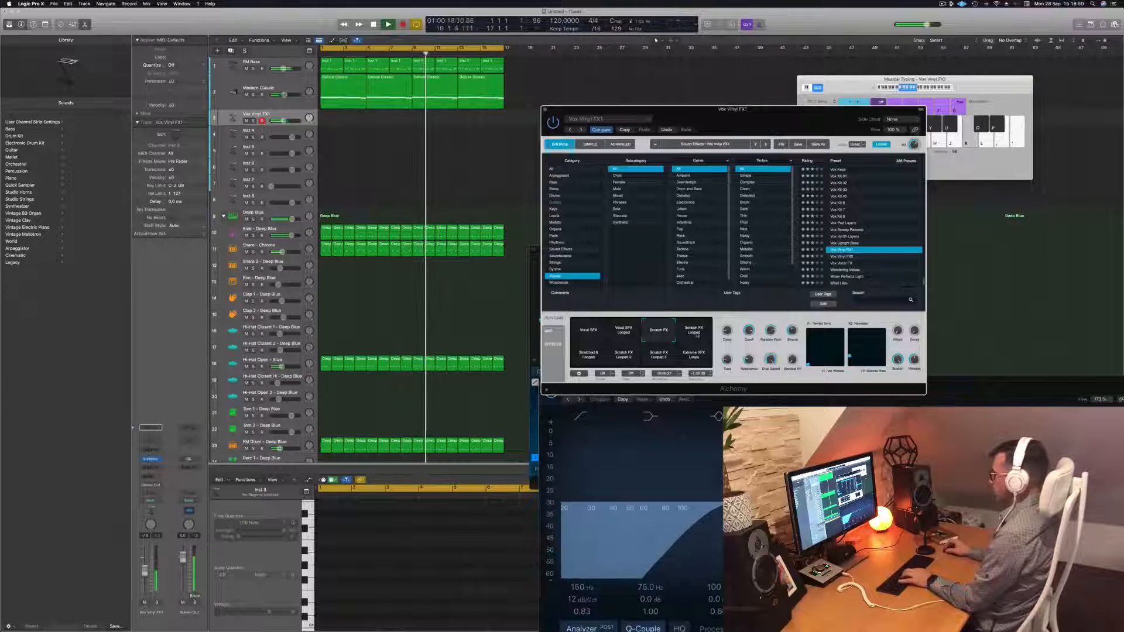
pyautogui.click(689, 360)
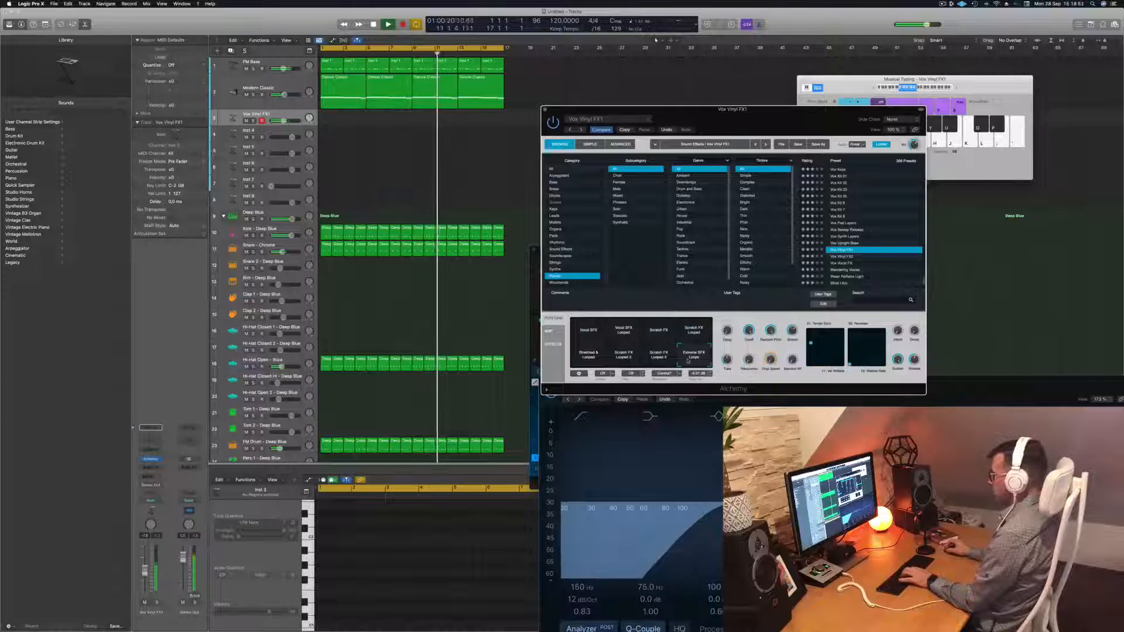
pyautogui.click(860, 256)
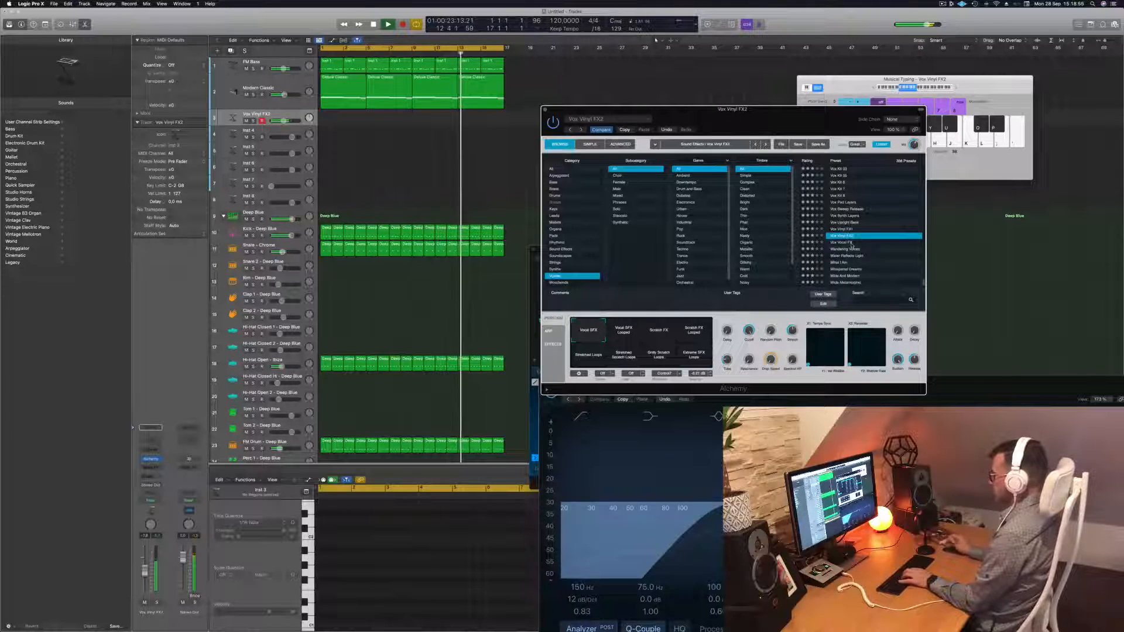
pyautogui.click(852, 244)
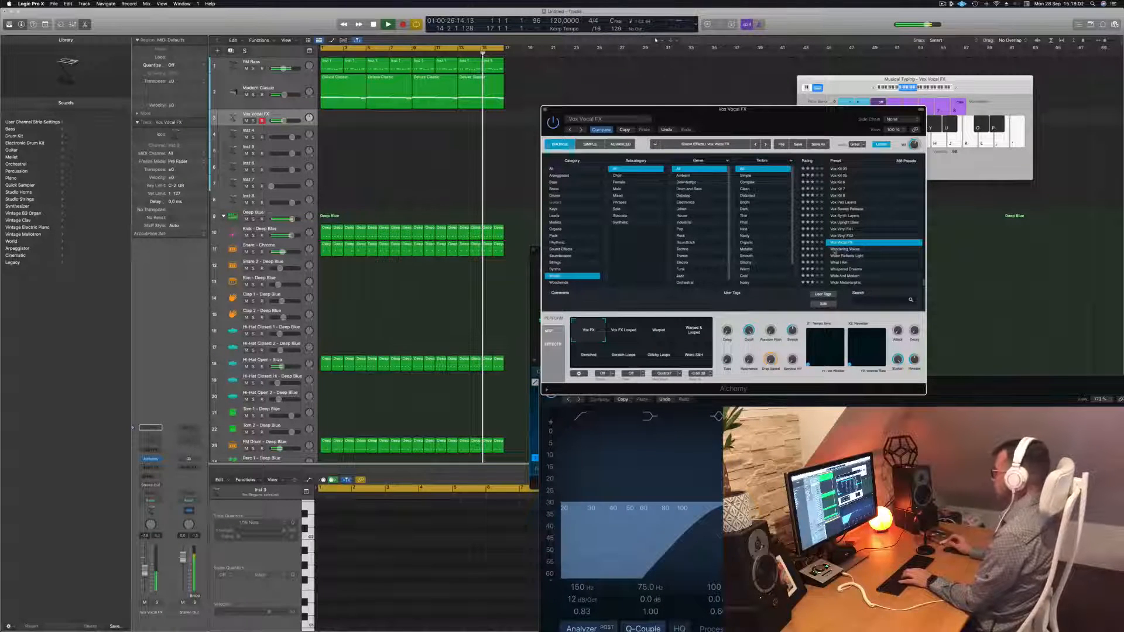
# Load Wandering Voices and raise its track volume to about -1.0 dB
pyautogui.click(834, 249)
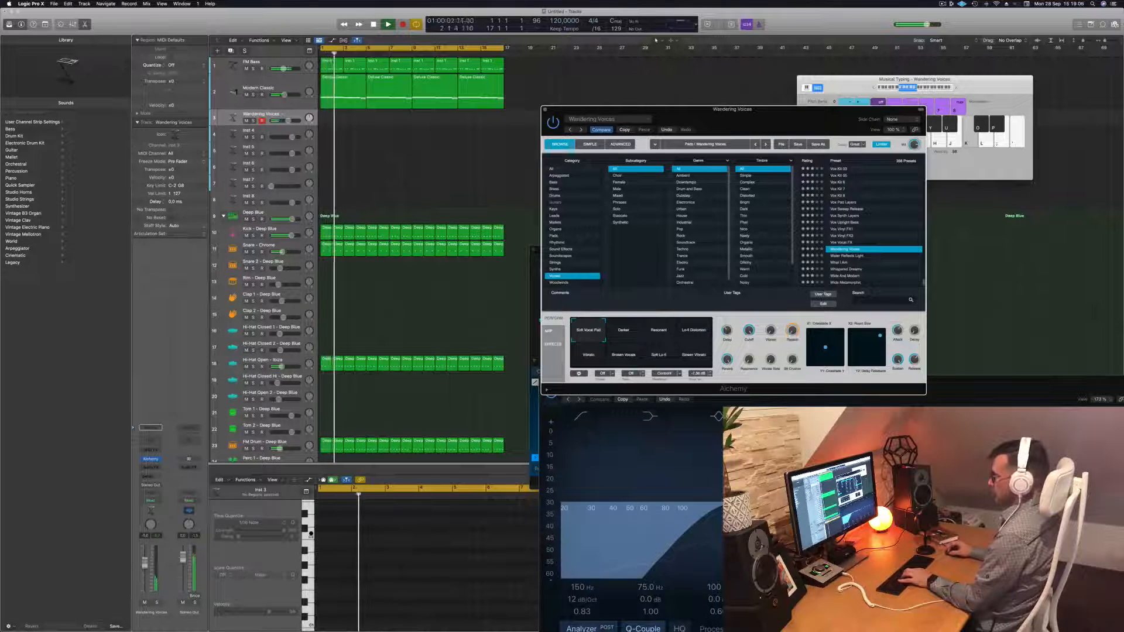
pyautogui.moveTo(144, 559); pyautogui.dragTo(144, 555)
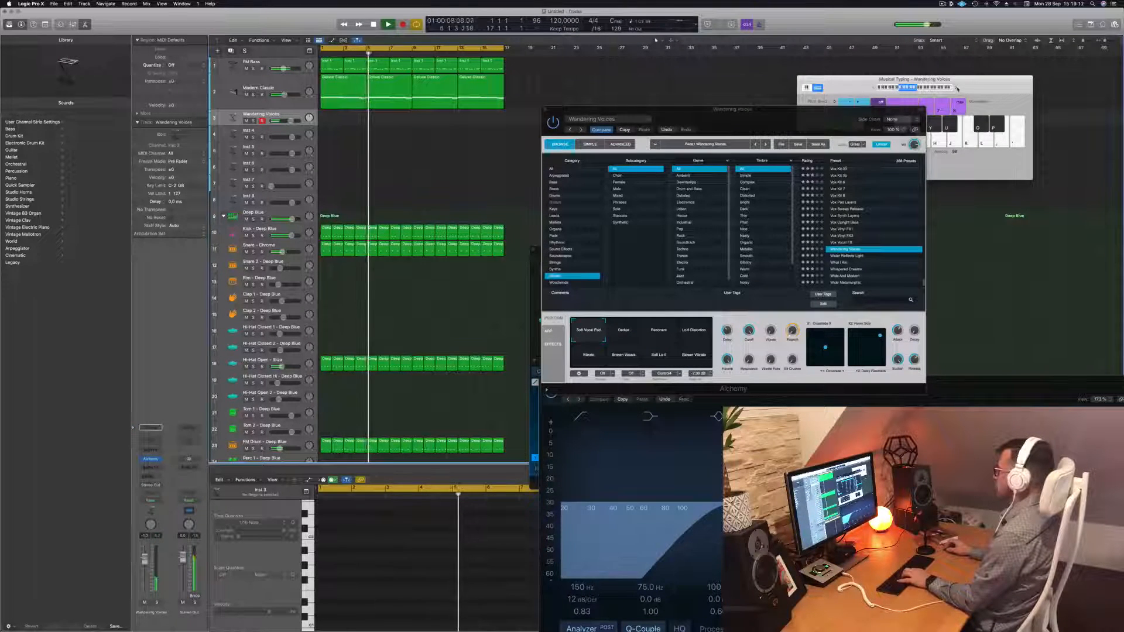
pyautogui.click(968, 87)
# Record a short three-note Wandering Voices take with Musical Typing
pyautogui.moveTo(971, 87); pyautogui.dragTo(998, 73)
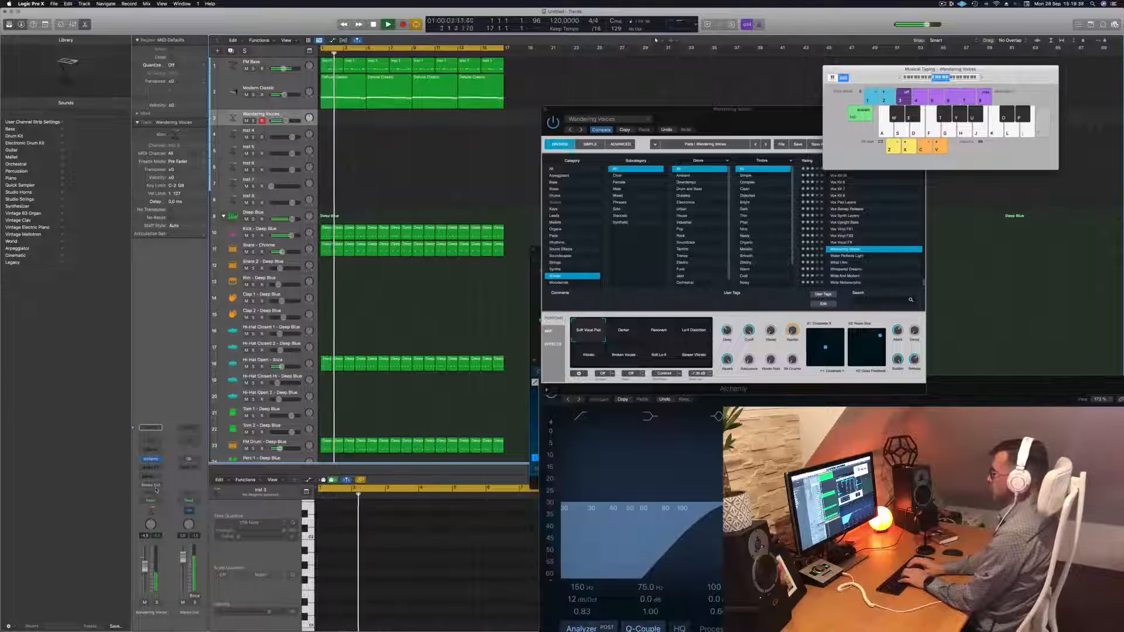
pyautogui.press('r')
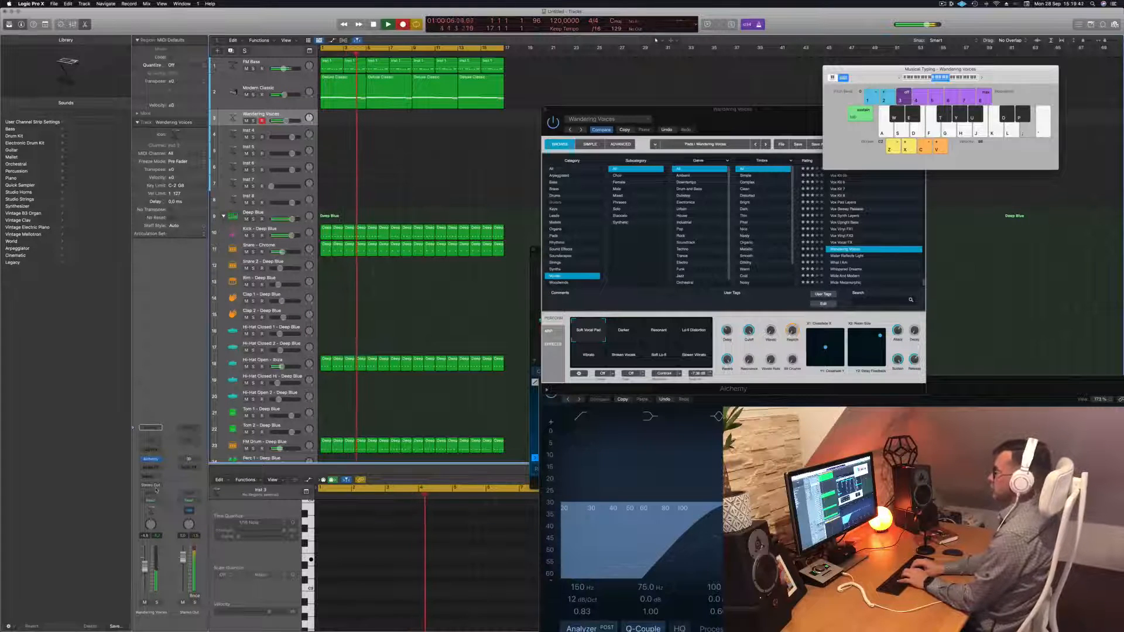
pyautogui.press("'")
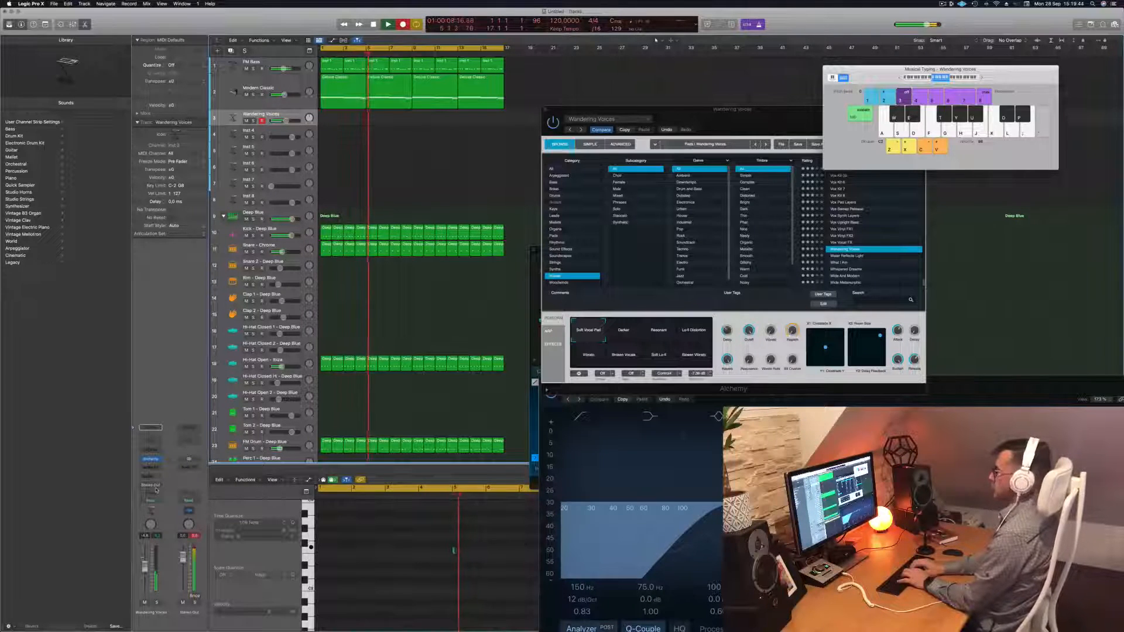
pyautogui.press(';')
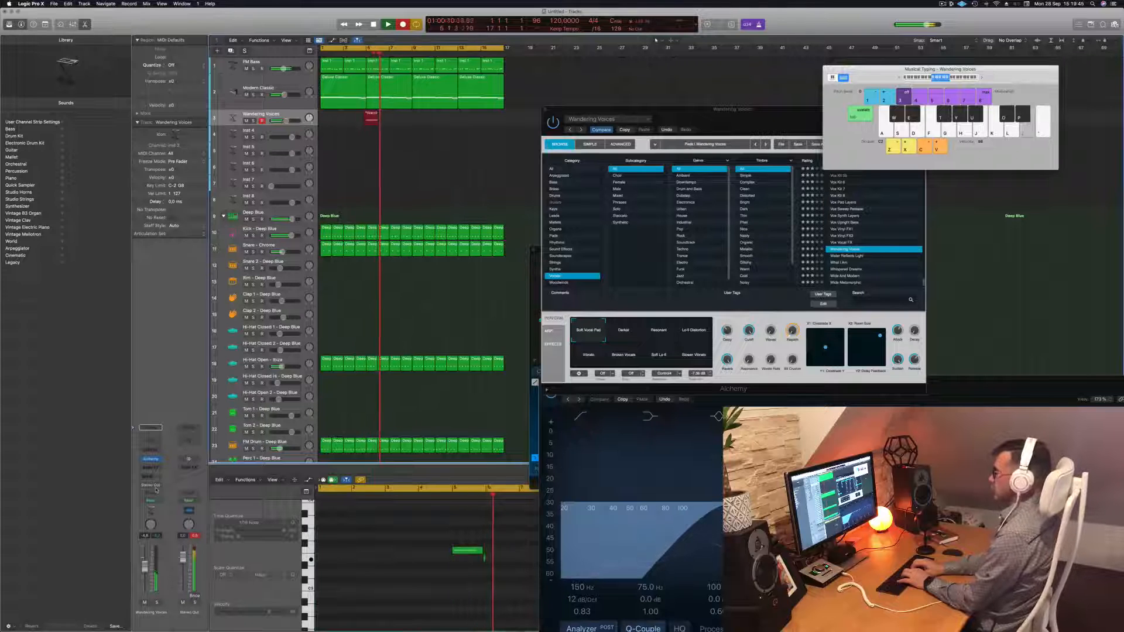
pyautogui.press("'")
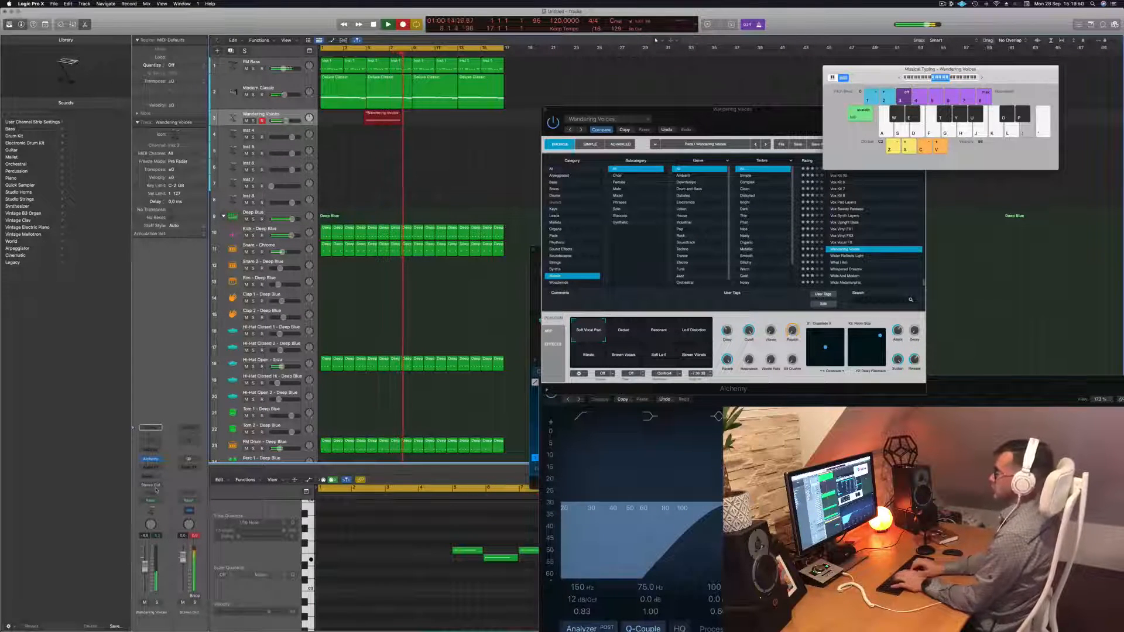
pyautogui.press('space')
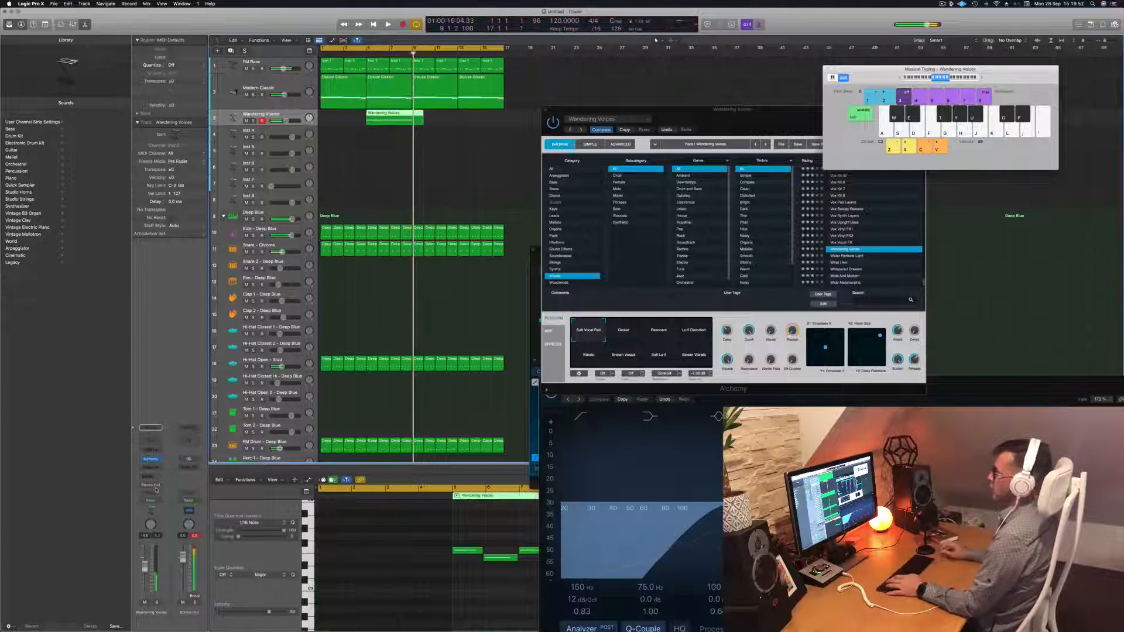
# Move the recorded Wandering Voices region to bar 1 and cut it at bar 5
pyautogui.press('space')
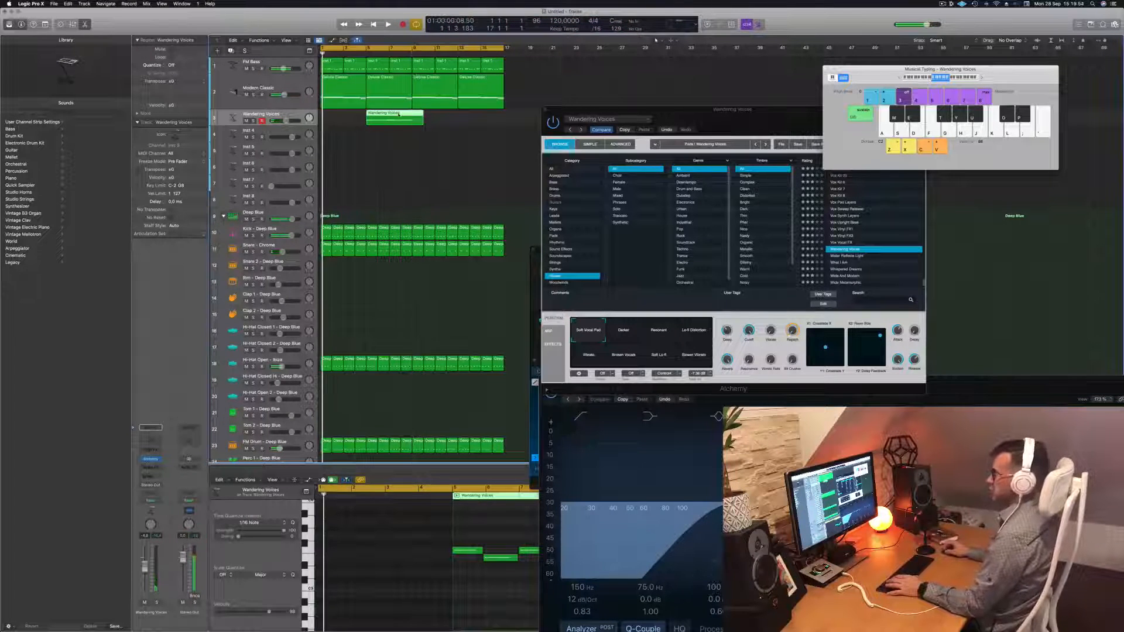
pyautogui.moveTo(372, 115); pyautogui.dragTo(327, 116)
pyautogui.press('space')
pyautogui.doubleClick(368, 123)
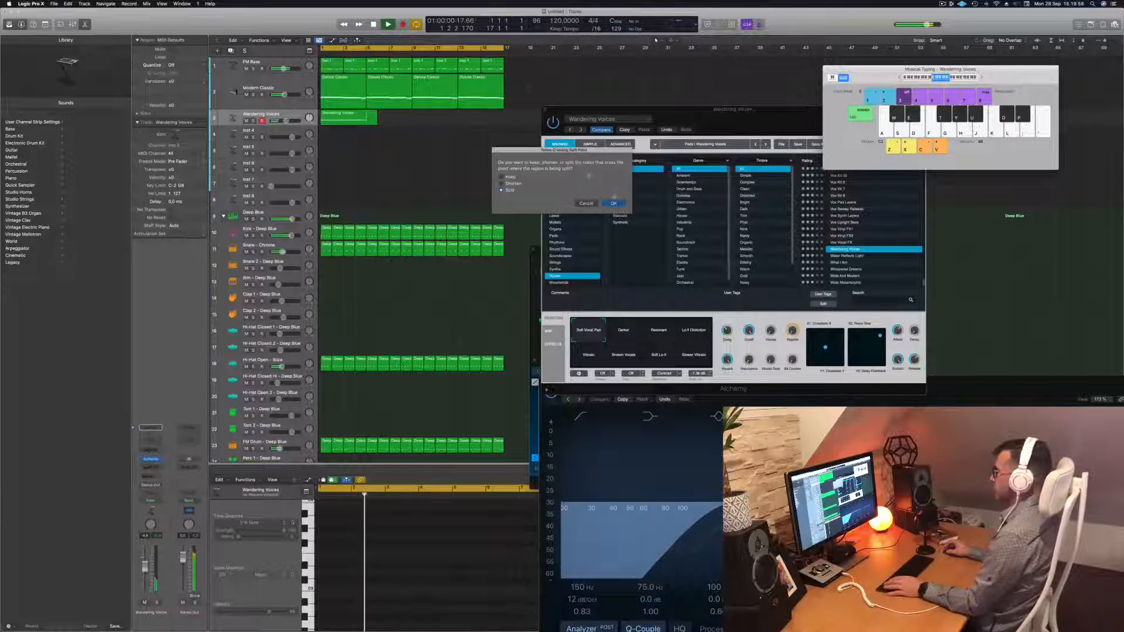
# Split the notes, copy the four-bar phrase to bars 5, 9 and 13, and pick Alchemy's Darker pad
pyautogui.press('Return')
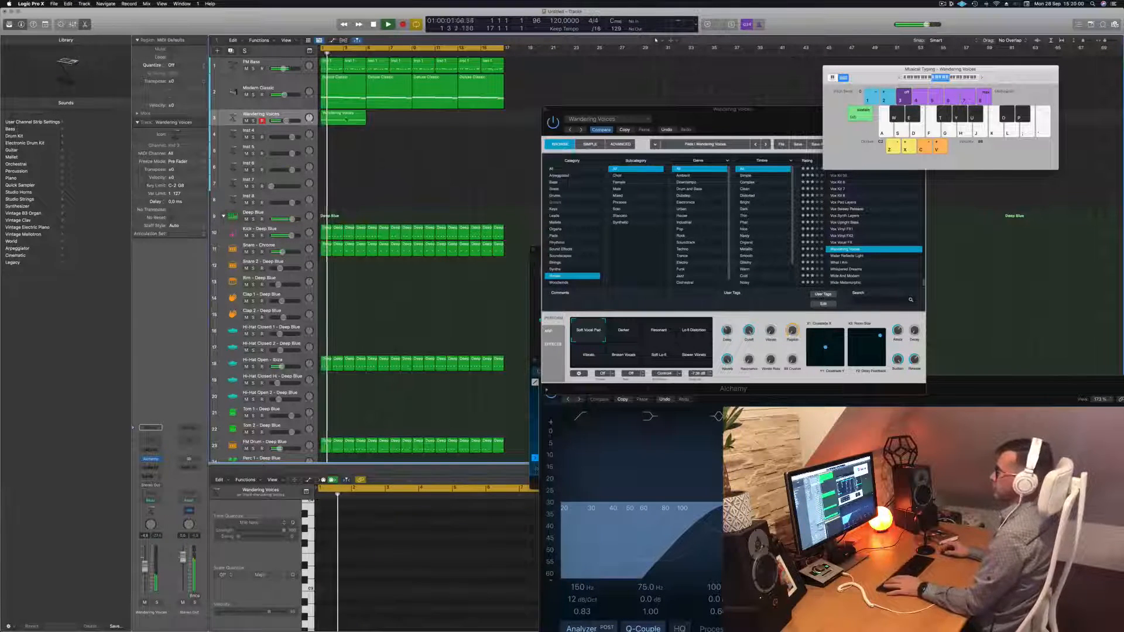
pyautogui.click(346, 119)
pyautogui.press('space')
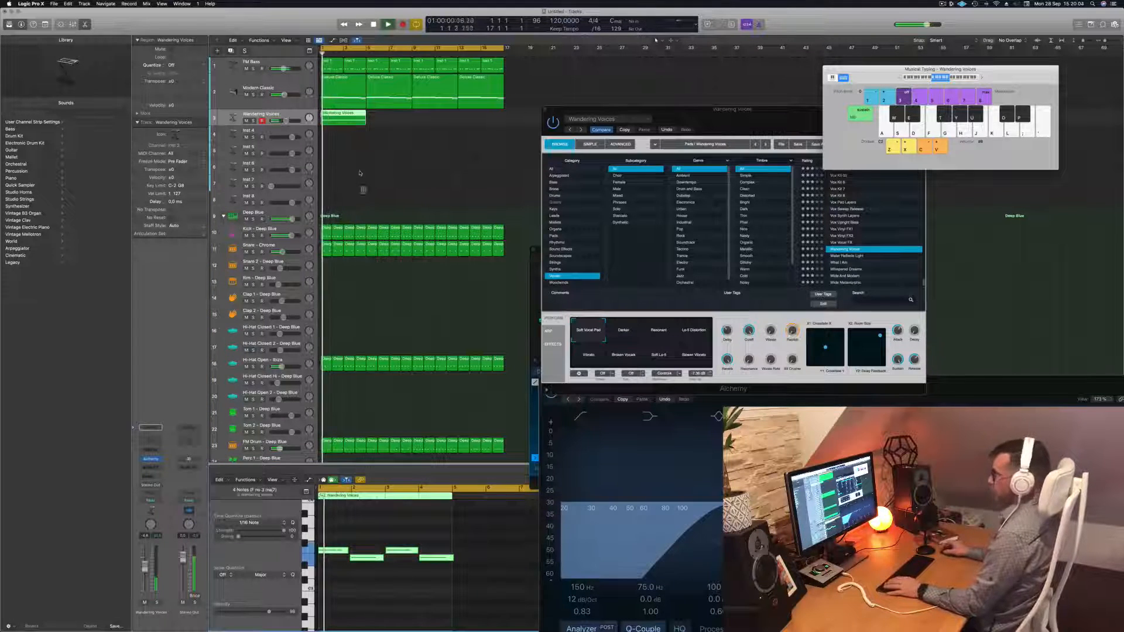
pyautogui.moveTo(342, 120); pyautogui.dragTo(389, 124)
pyautogui.moveTo(428, 121)
pyautogui.mouseDown()
pyautogui.moveTo(352, 120)
pyautogui.moveTo(450, 124)
pyautogui.mouseUp()
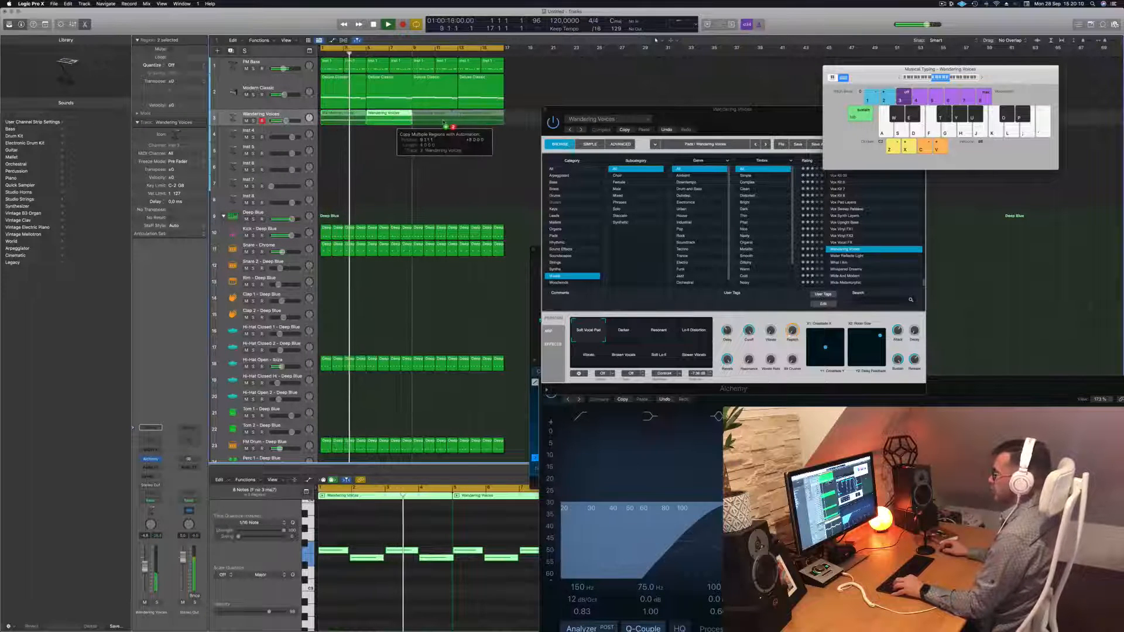
pyautogui.press('Return')
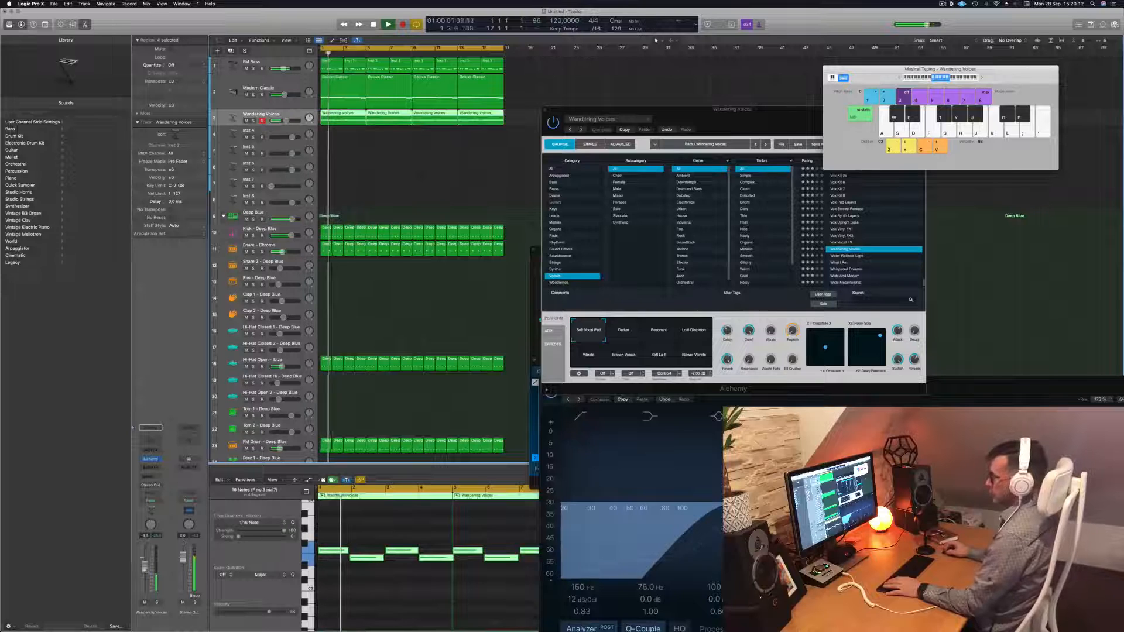
pyautogui.click(624, 330)
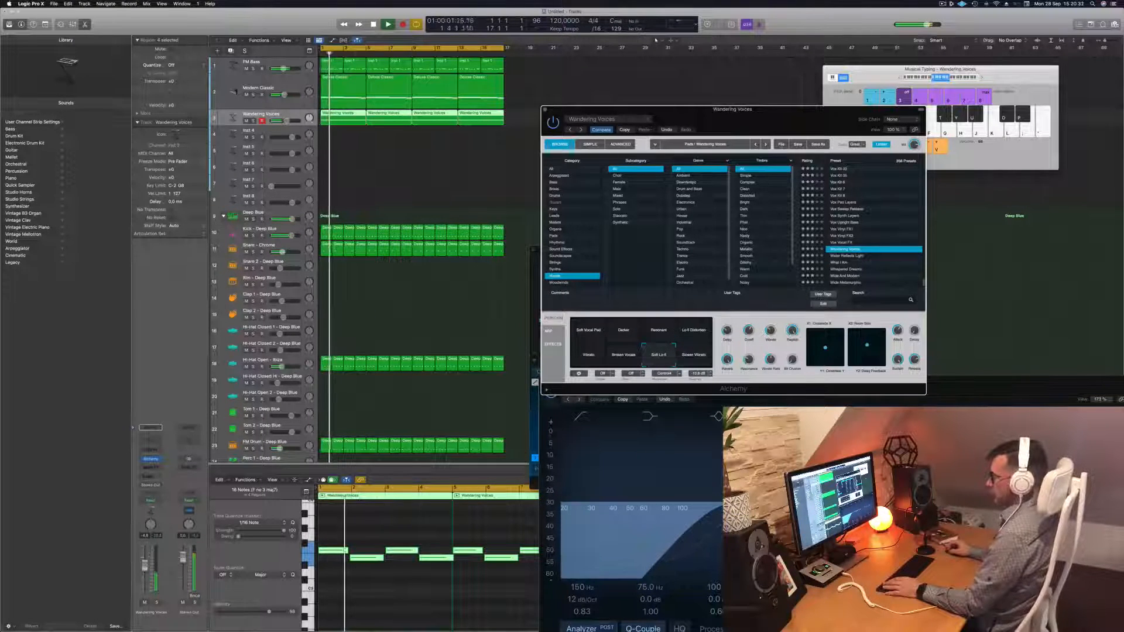
# Solo Wandering Voices, close its Alchemy window, and move the selection down to Inst 4
pyautogui.click(152, 532)
pyautogui.click(157, 602)
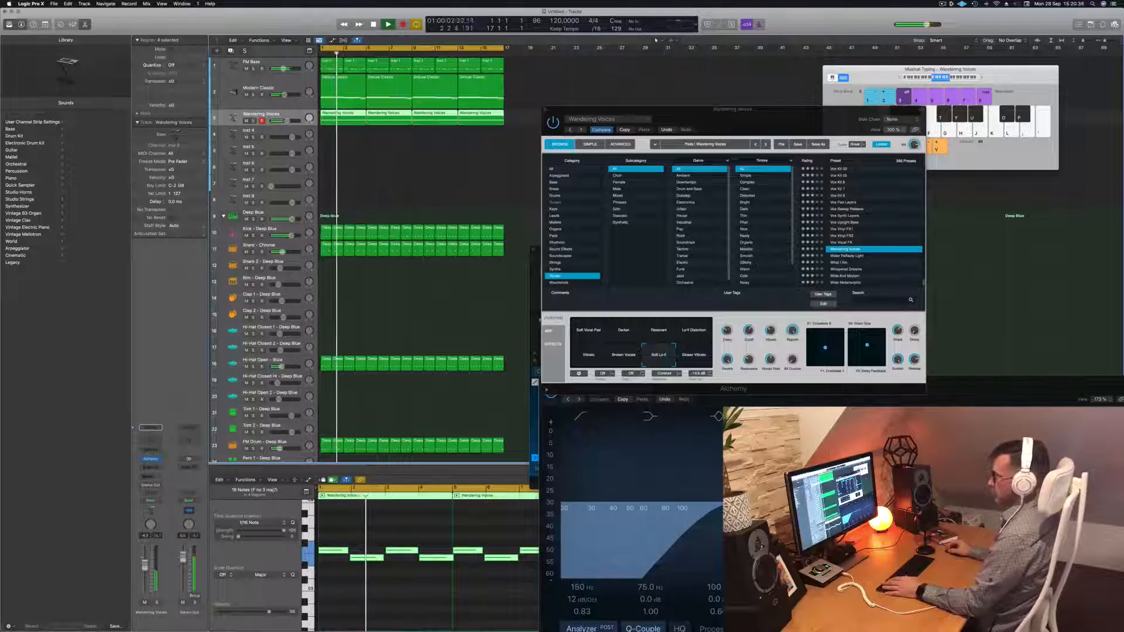
pyautogui.moveTo(654, 108); pyautogui.dragTo(597, 134)
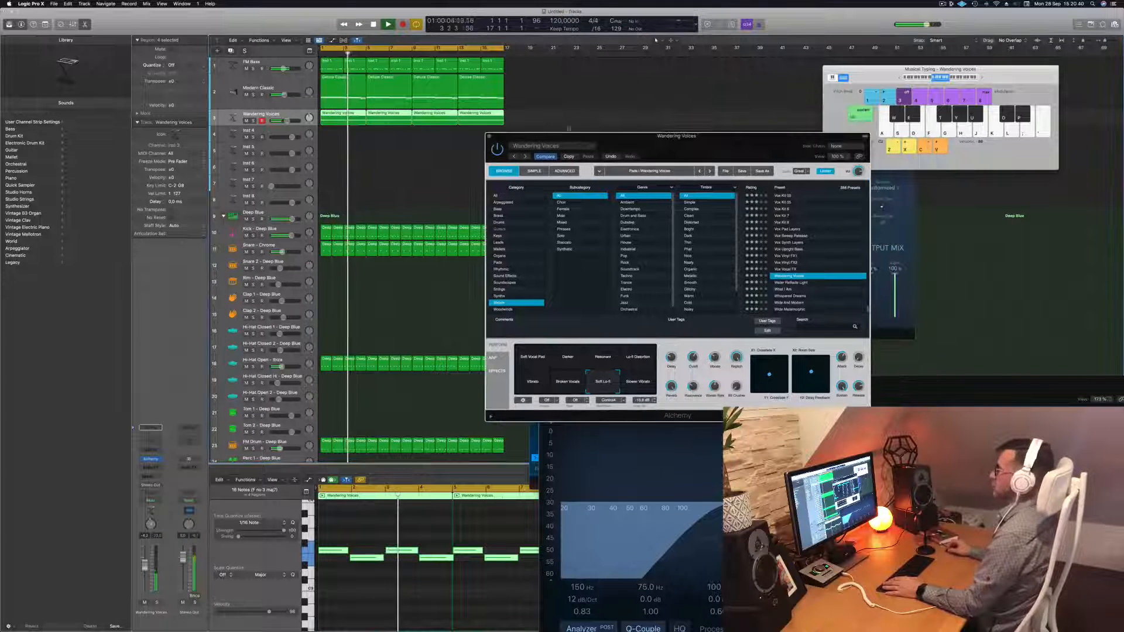
pyautogui.press('super+w')
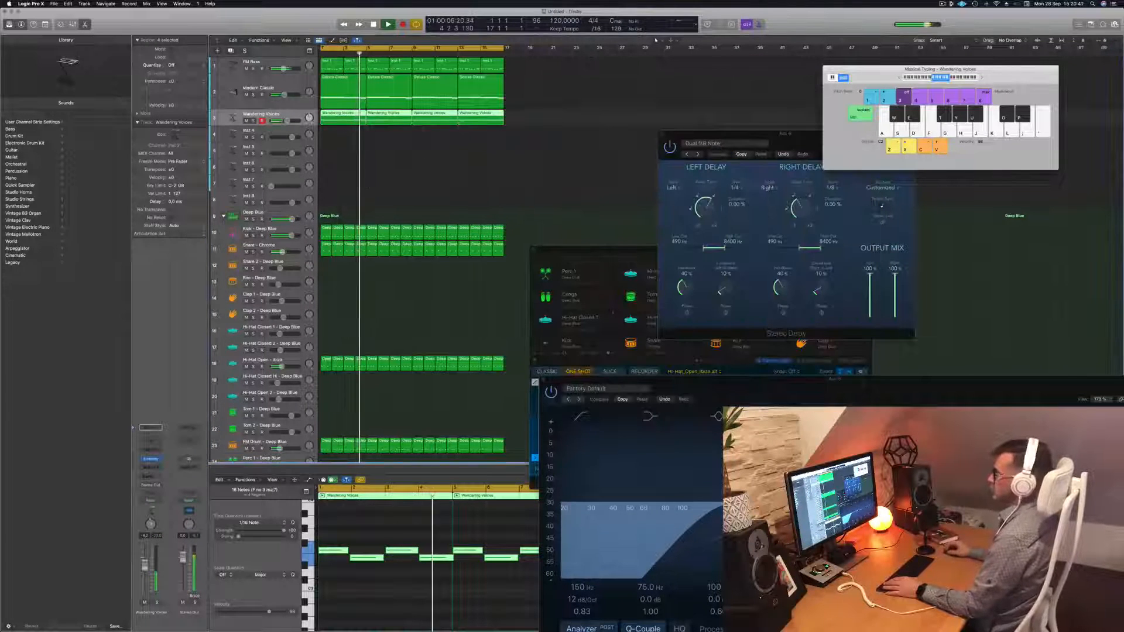
pyautogui.press('Down')
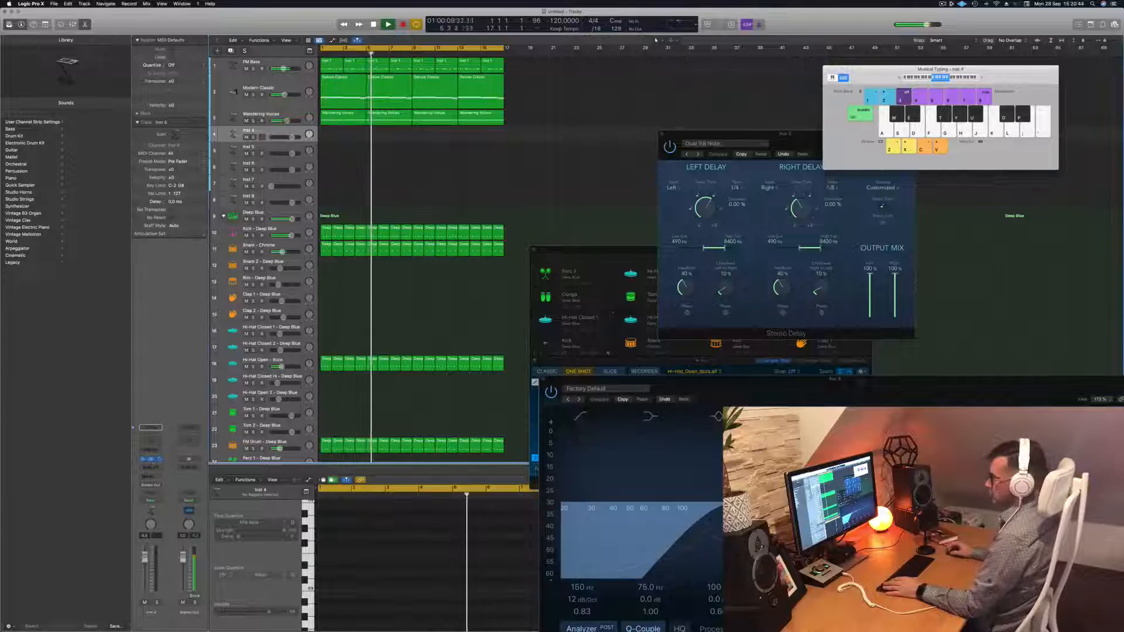
# Open Alchemy on Inst 4 and load the Vocals preset Amanda Ee-Aa Morph, auditioning a note
pyautogui.click(151, 459)
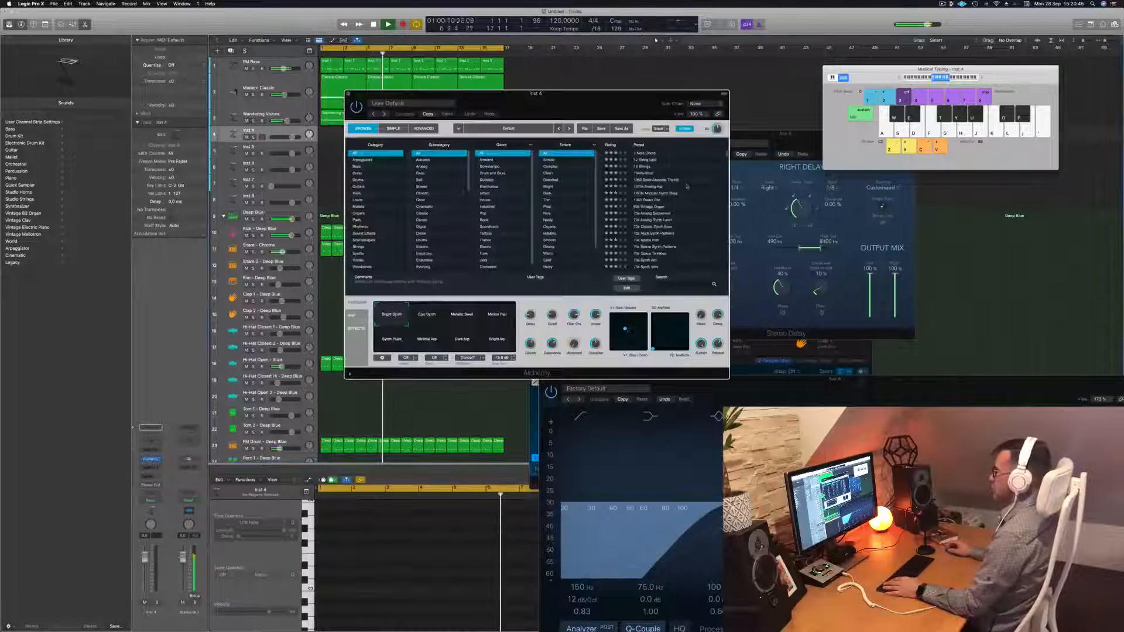
pyautogui.moveTo(600, 95); pyautogui.dragTo(689, 83)
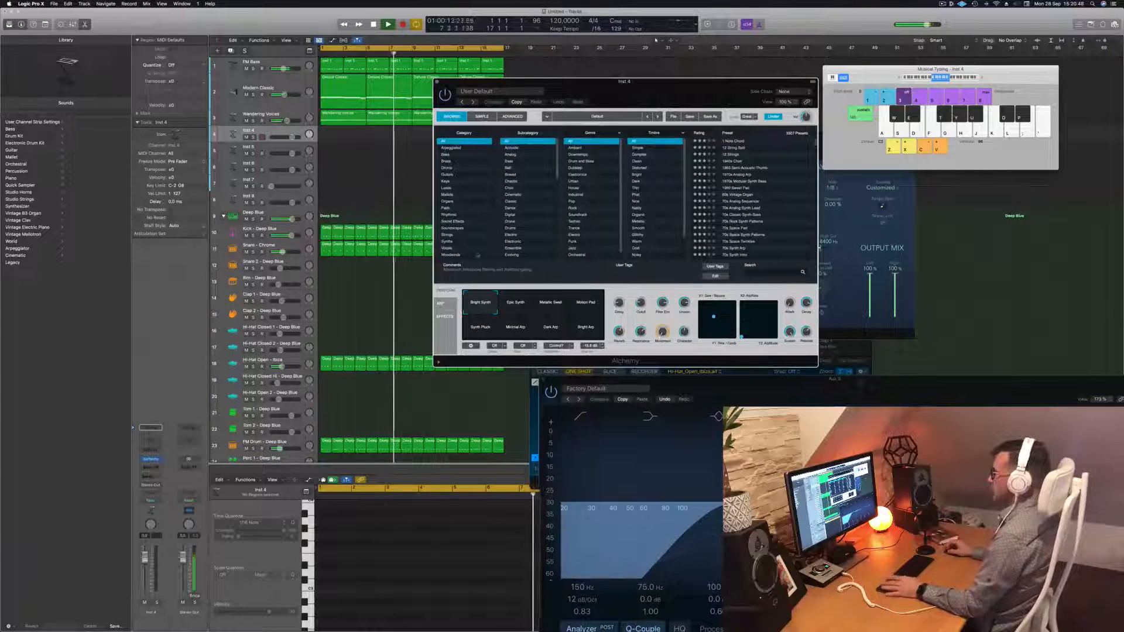
pyautogui.click(462, 248)
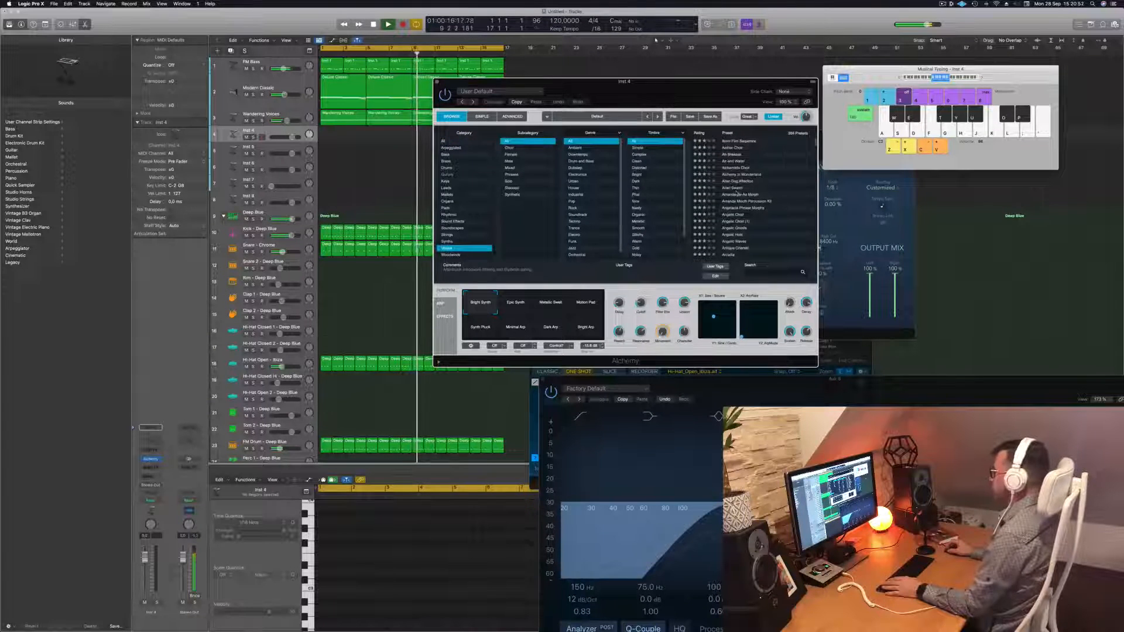
pyautogui.click(737, 189)
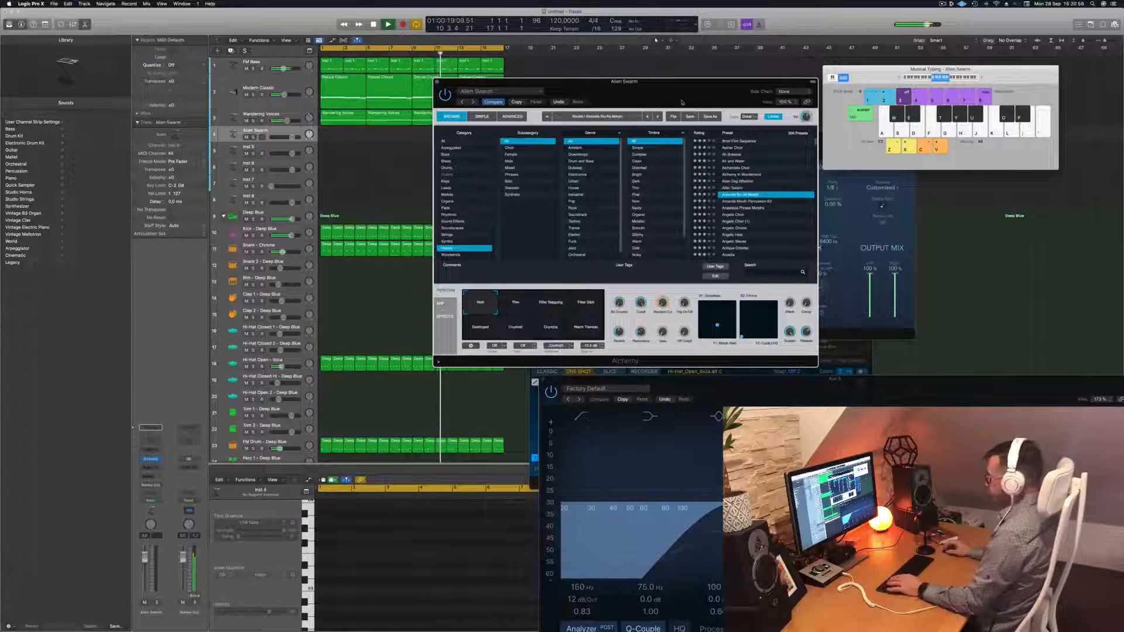
pyautogui.press('Down')
pyautogui.press('k')
# Lower the Amanda Ee-Aa Morph track volume to -4.3 dB while auditioning notes
pyautogui.moveTo(687, 83); pyautogui.dragTo(825, 96)
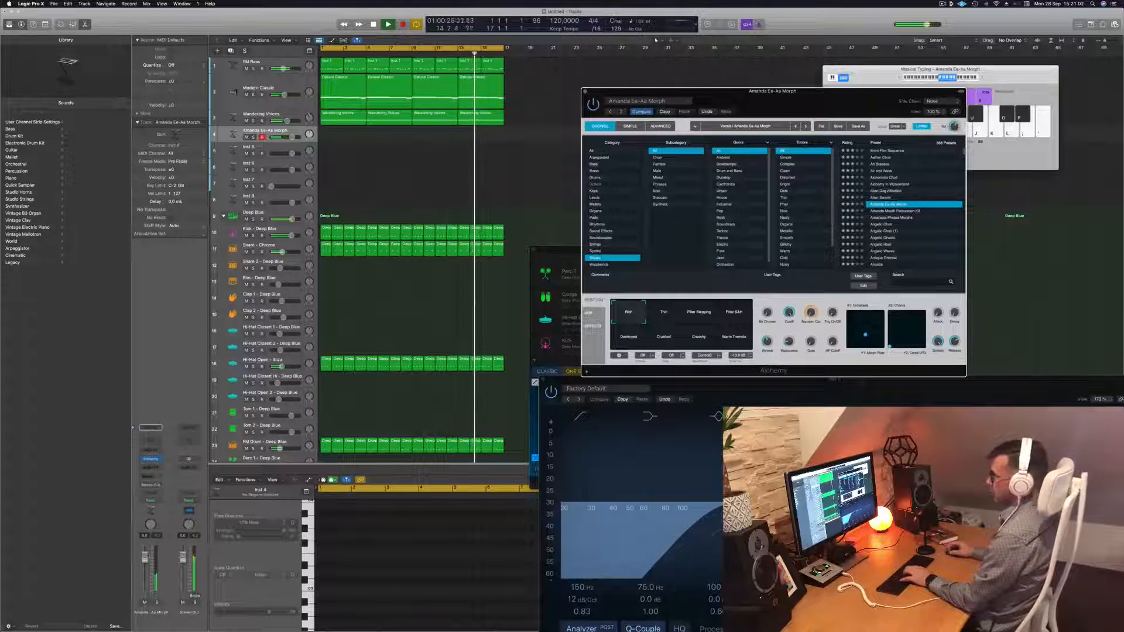
pyautogui.press('j')
pyautogui.moveTo(146, 558); pyautogui.dragTo(144, 568)
pyautogui.press('k')
pyautogui.press('j')
pyautogui.press('k')
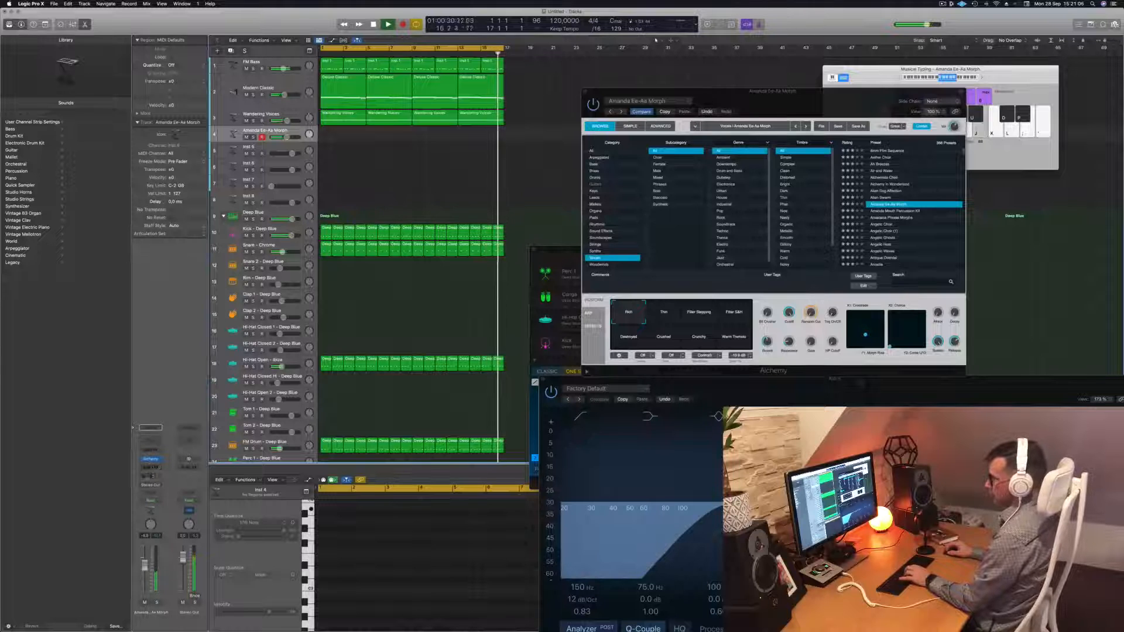
pyautogui.click(150, 476)
# Send the Amanda Ee-Aa Morph channel to Bus 6
pyautogui.moveTo(149, 486)
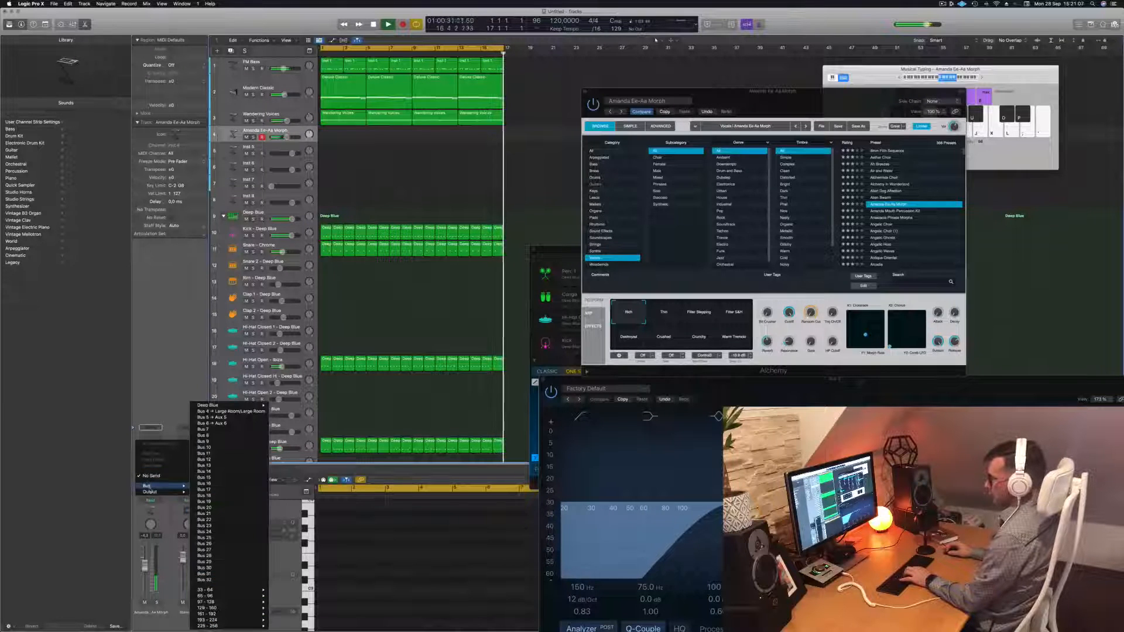
pyautogui.click(227, 424)
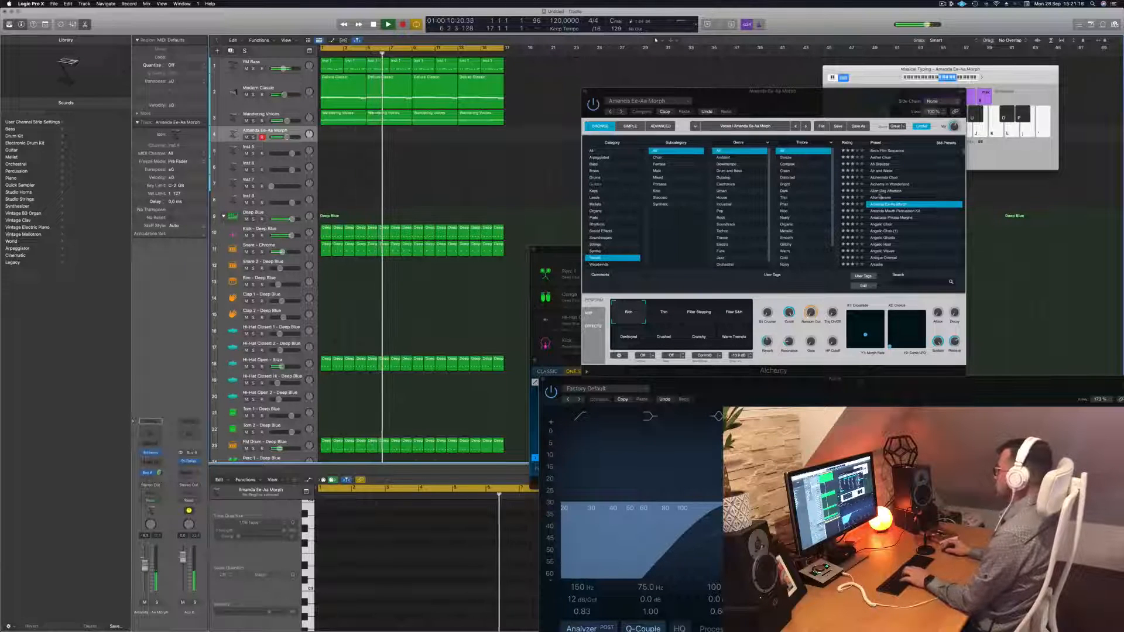
# Try Alchemy's Thin, Filter Stepping, Destroyed, Crunchy and Warm Tremolo pads, settling on Filter S&H
pyautogui.click(662, 317)
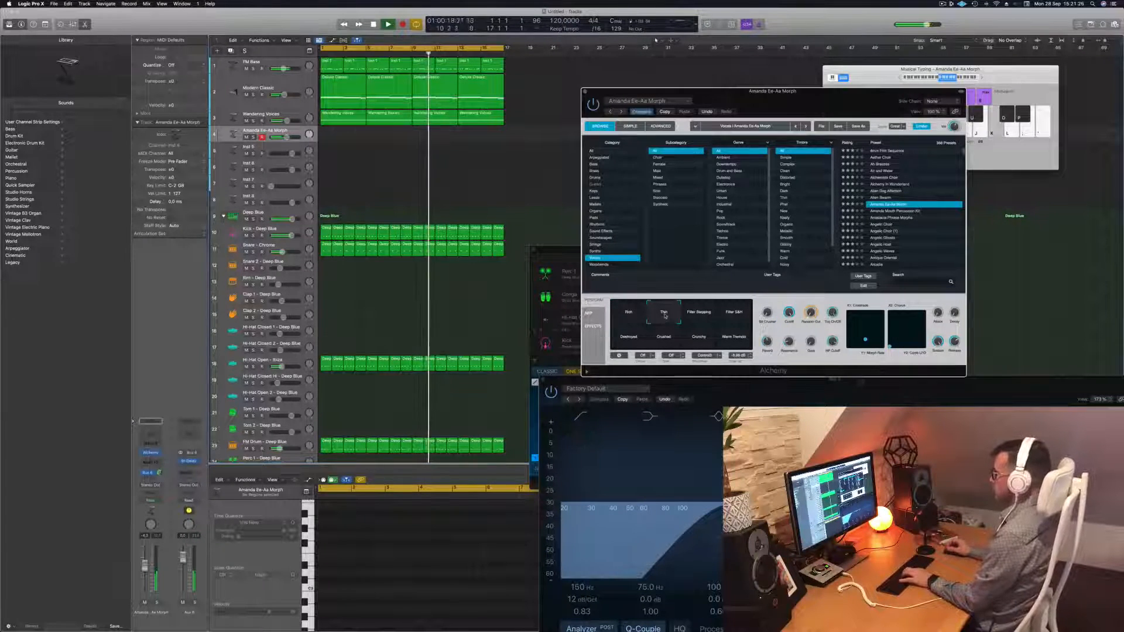
pyautogui.click(706, 316)
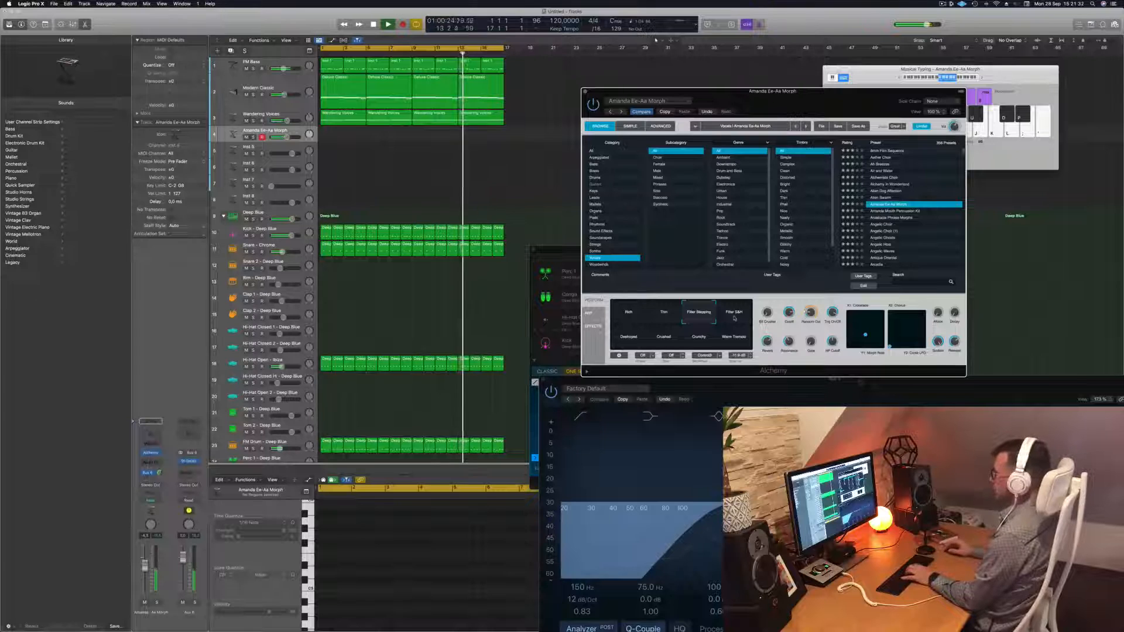
pyautogui.click(735, 318)
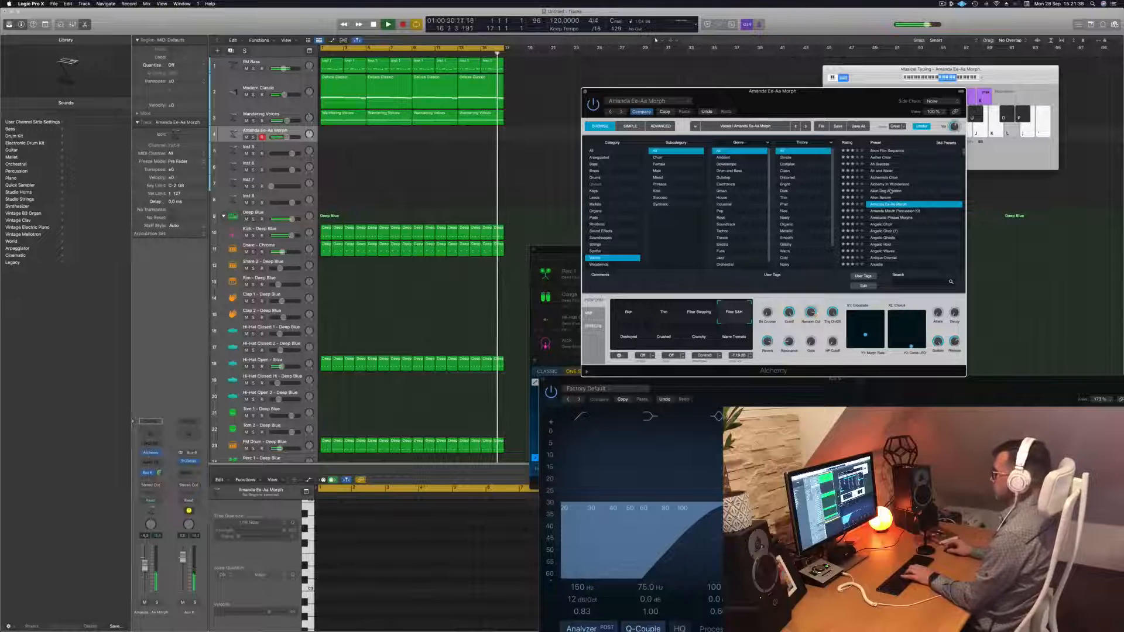
pyautogui.click(630, 339)
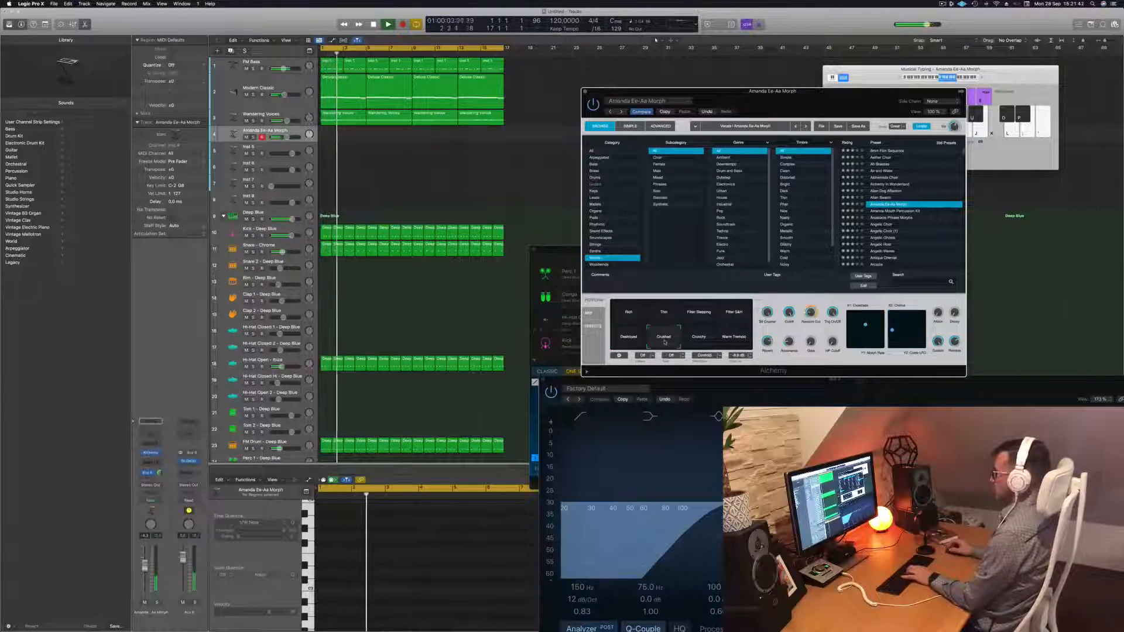
pyautogui.click(699, 337)
pyautogui.click(735, 338)
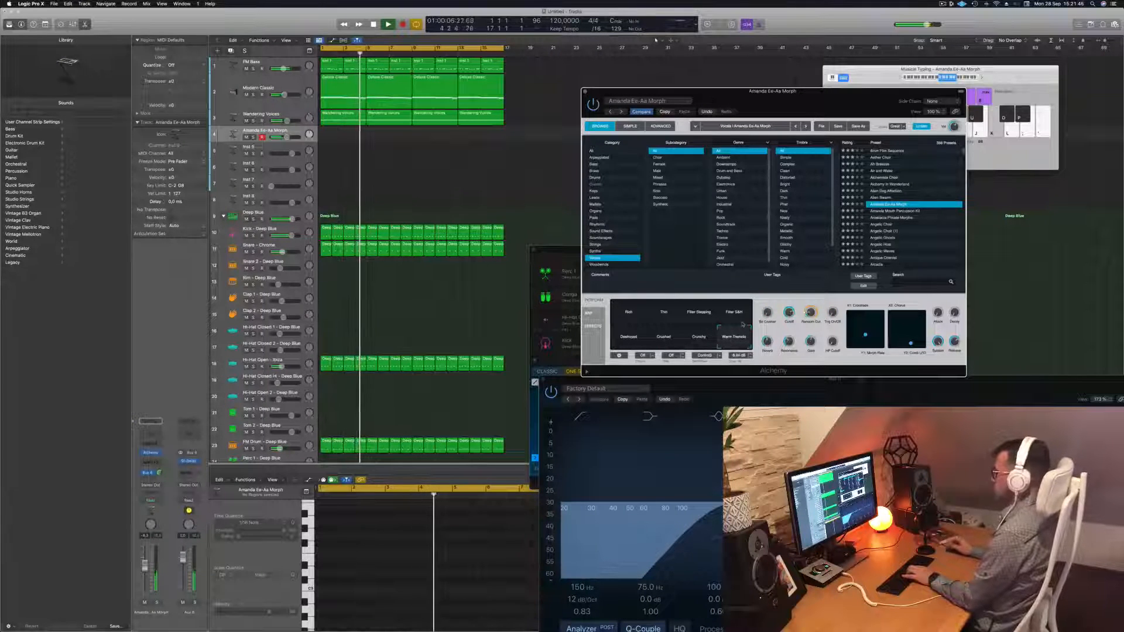
pyautogui.click(741, 315)
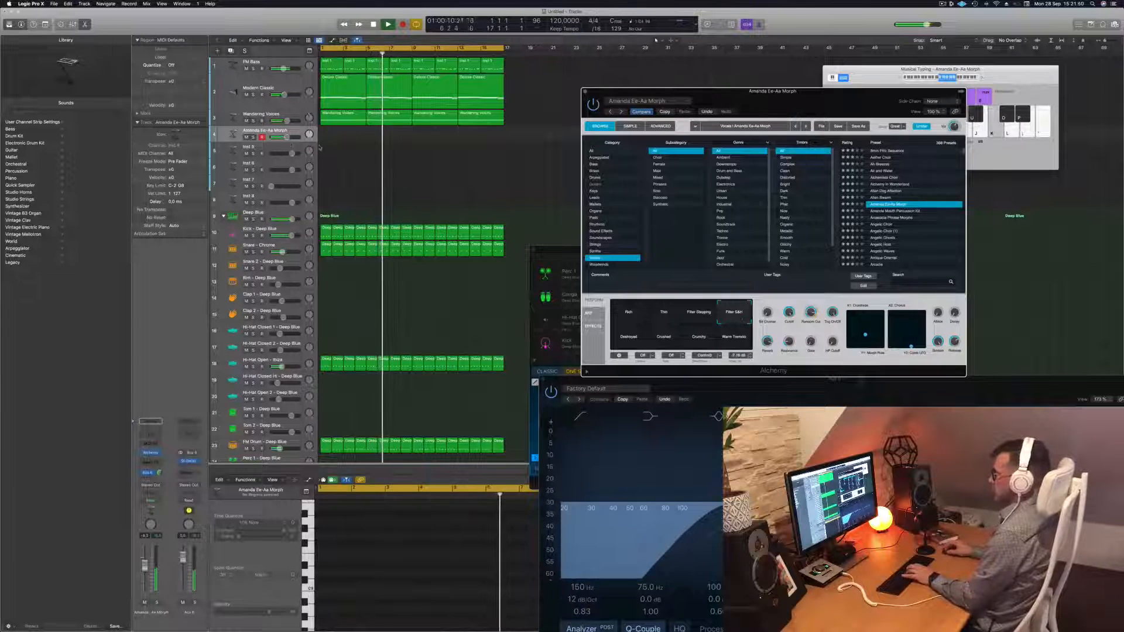
# Make the Amanda Ee-Aa Morph track taller and audition notes on it
pyautogui.click(270, 144)
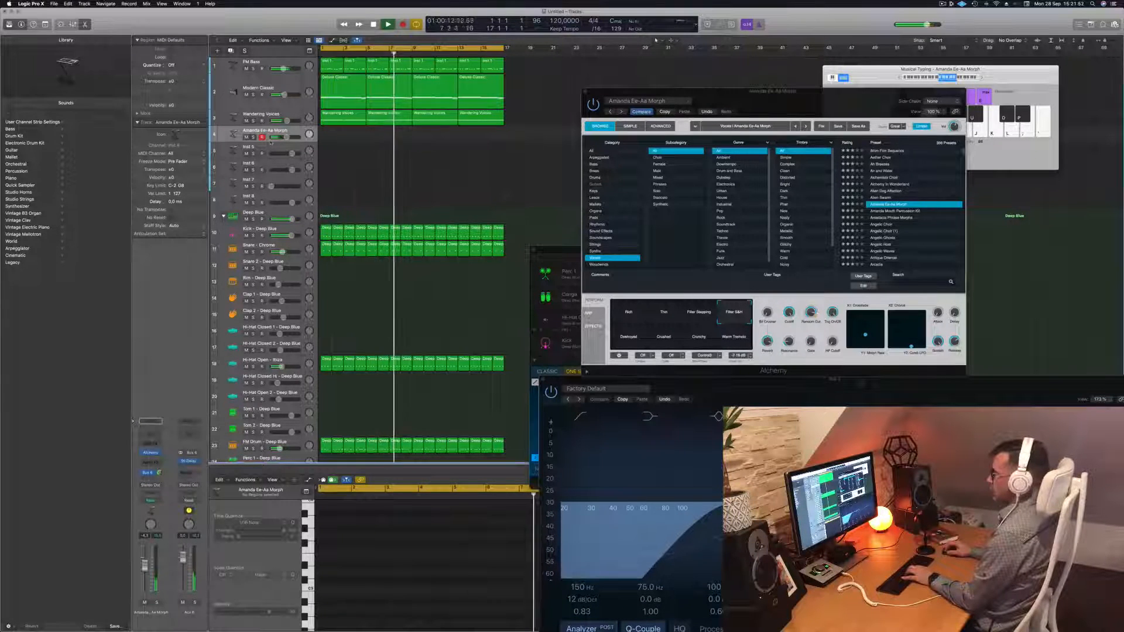
pyautogui.moveTo(270, 145); pyautogui.dragTo(269, 171)
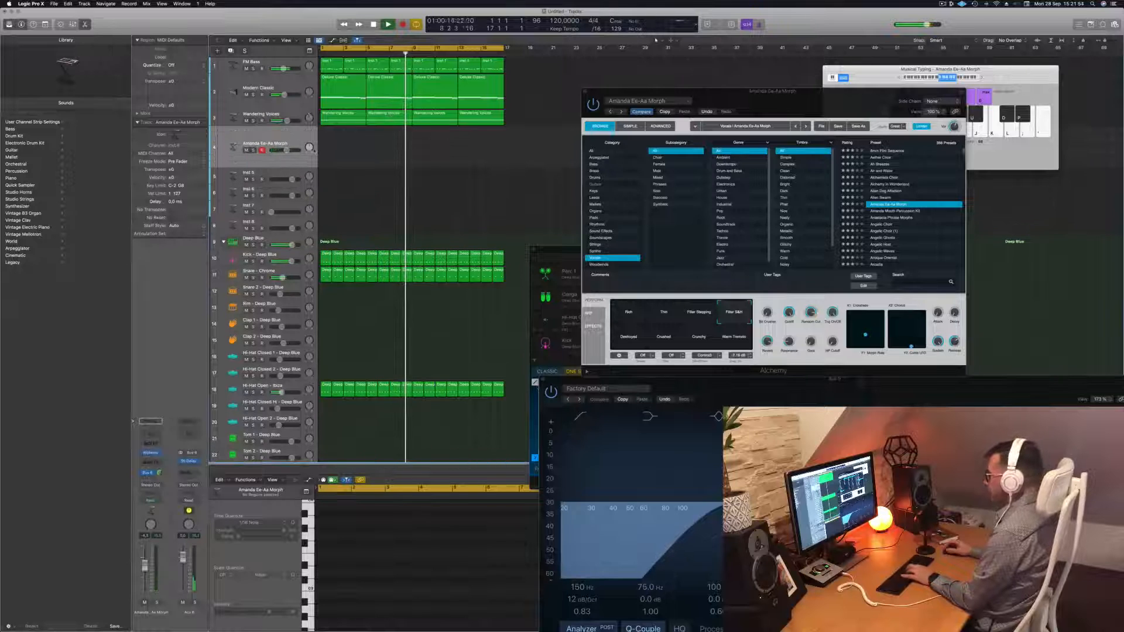
pyautogui.press(';')
pyautogui.press('k')
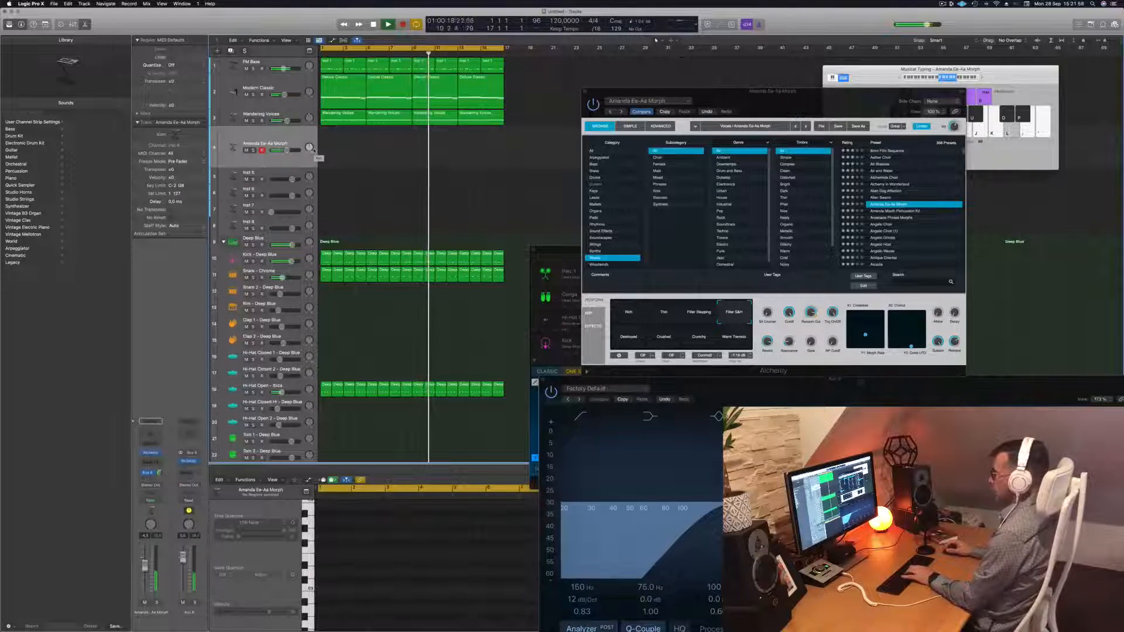
pyautogui.press(';')
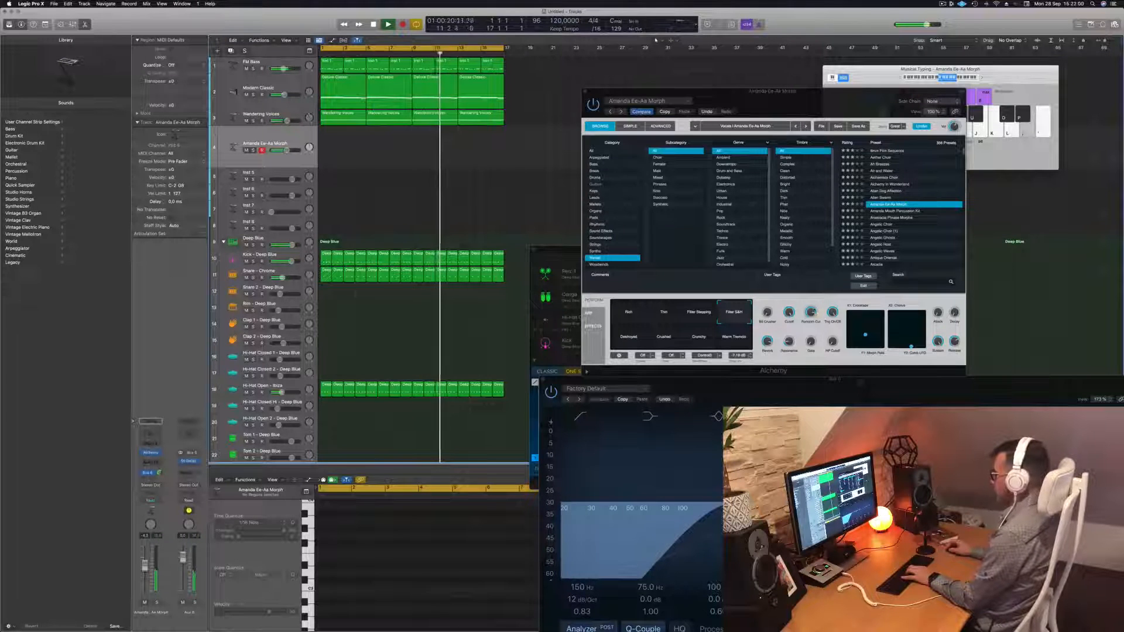
pyautogui.press('k')
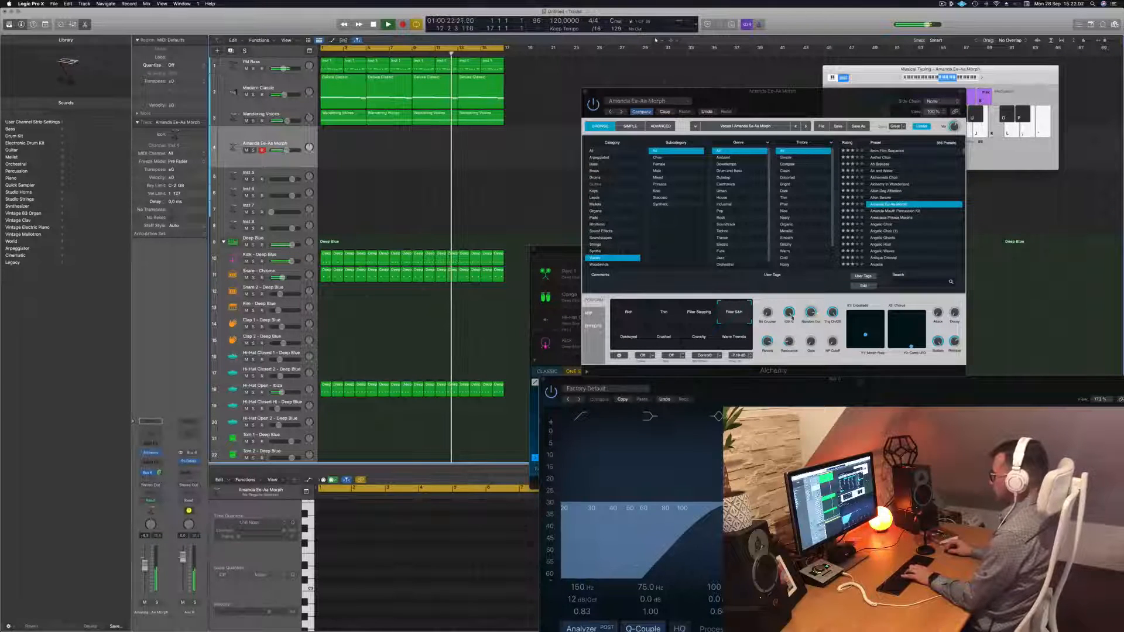
# Set Gate to about 67%, random cut rate to 1/16T, and filter resonance to 16.5%
pyautogui.click(790, 333)
pyautogui.press(';')
pyautogui.press('k')
pyautogui.moveTo(818, 312); pyautogui.dragTo(829, 255)
pyautogui.press('k')
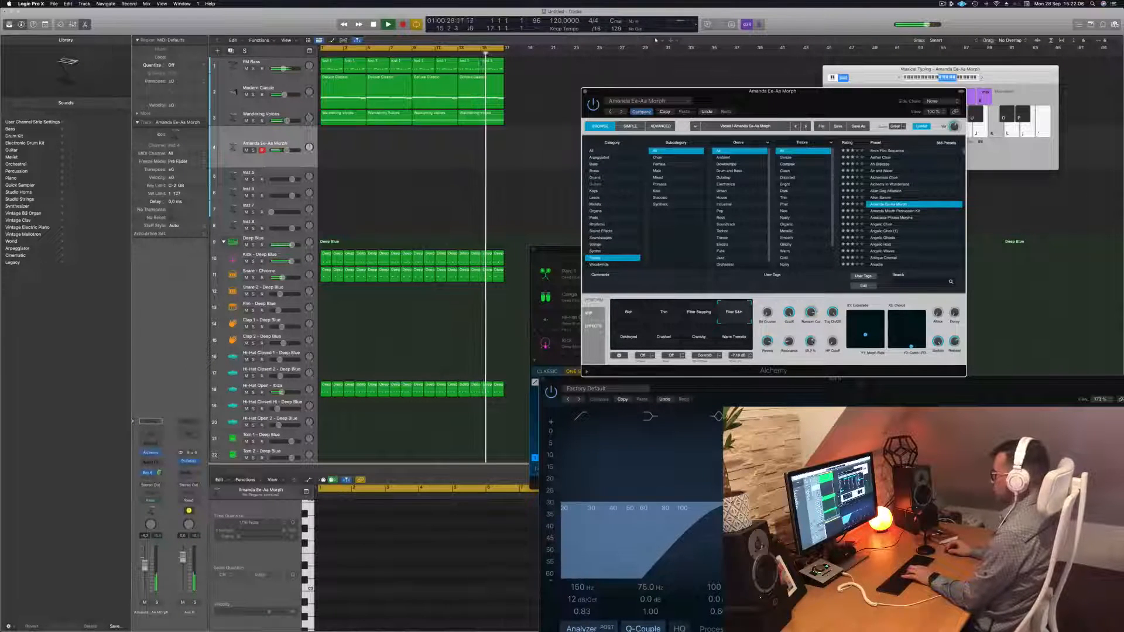
pyautogui.press(';')
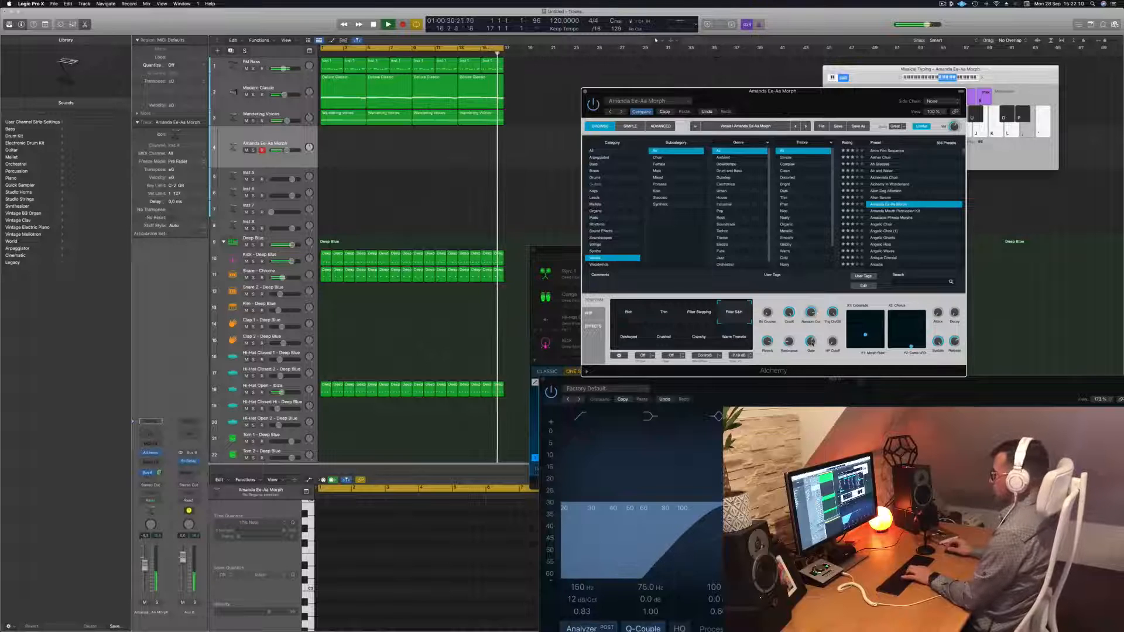
pyautogui.press('k')
pyautogui.moveTo(812, 314); pyautogui.dragTo(810, 369)
pyautogui.press('l')
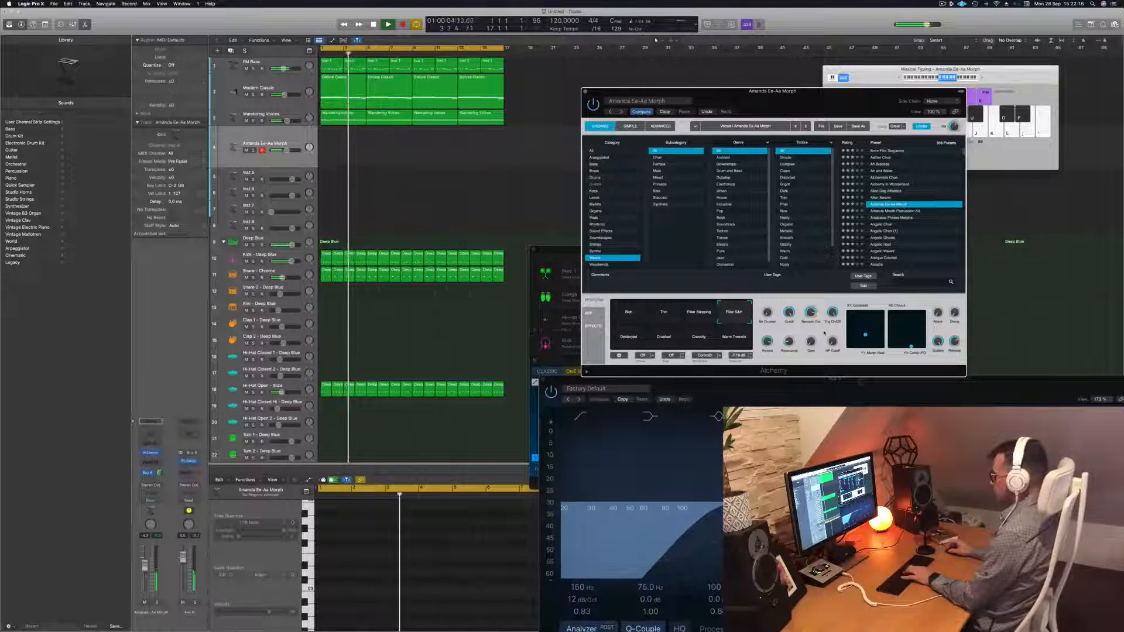
pyautogui.press('l')
pyautogui.moveTo(789, 342); pyautogui.dragTo(789, 316)
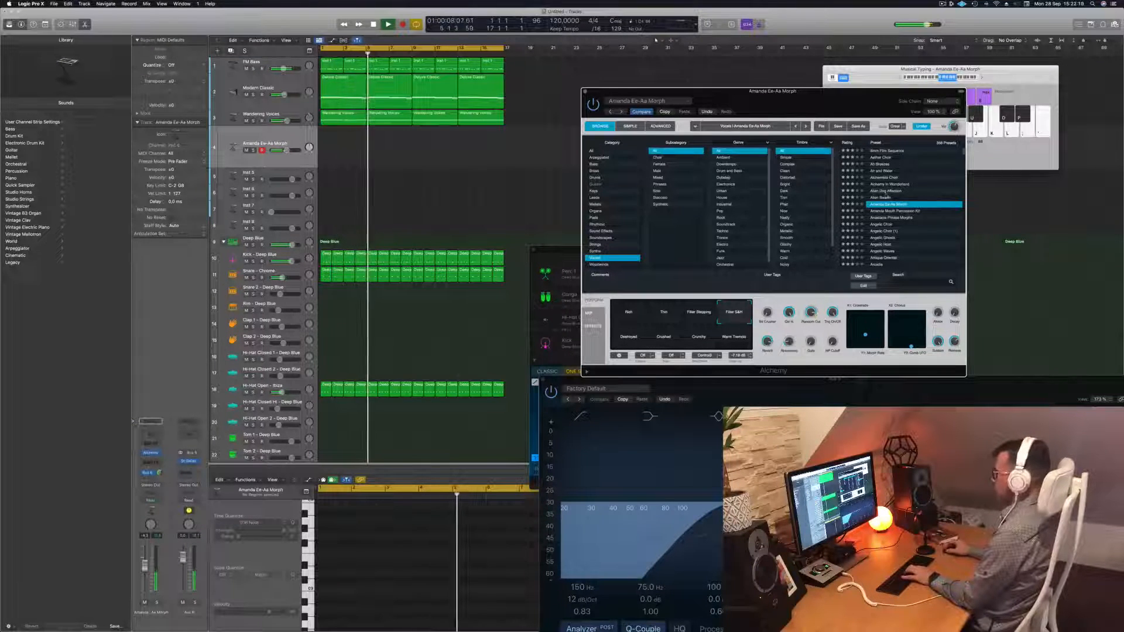
pyautogui.click(981, 78)
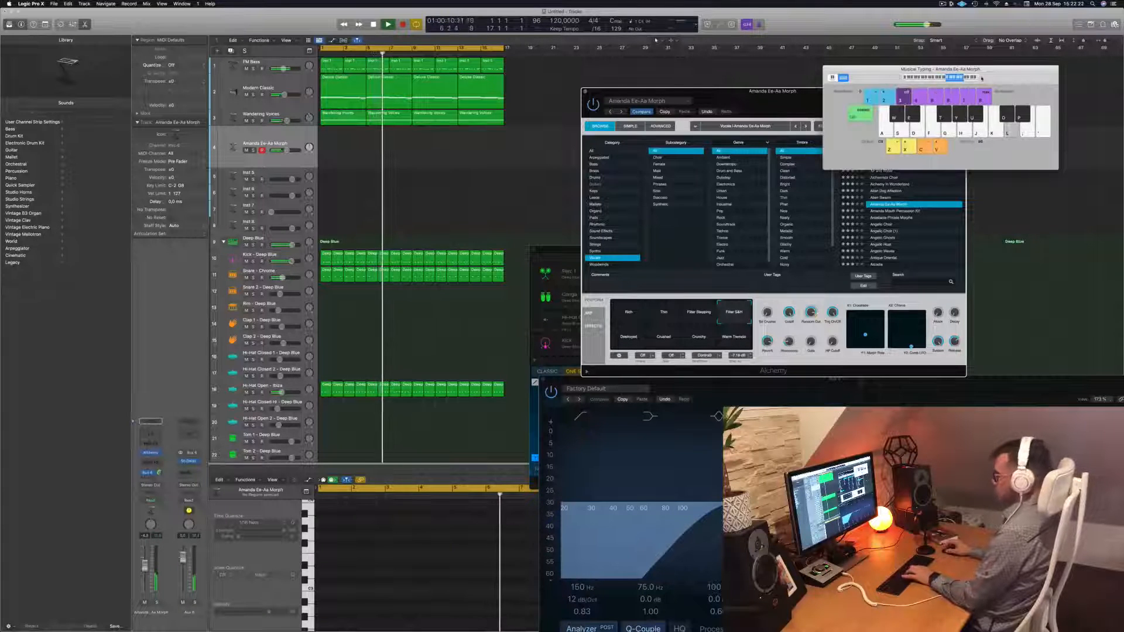
# Rehearse the Morph phrase with Musical Typing keys S, D, A, H, J and K
pyautogui.press('s')
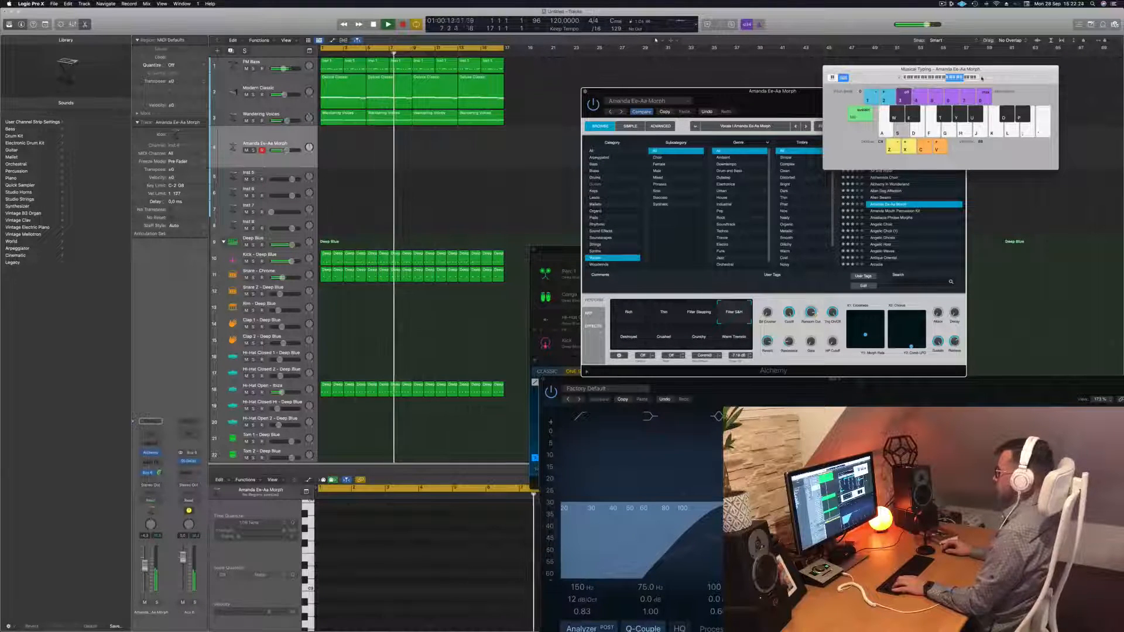
pyautogui.press('d')
pyautogui.press('a')
pyautogui.press('s')
pyautogui.press('d')
pyautogui.press('h')
pyautogui.press('j')
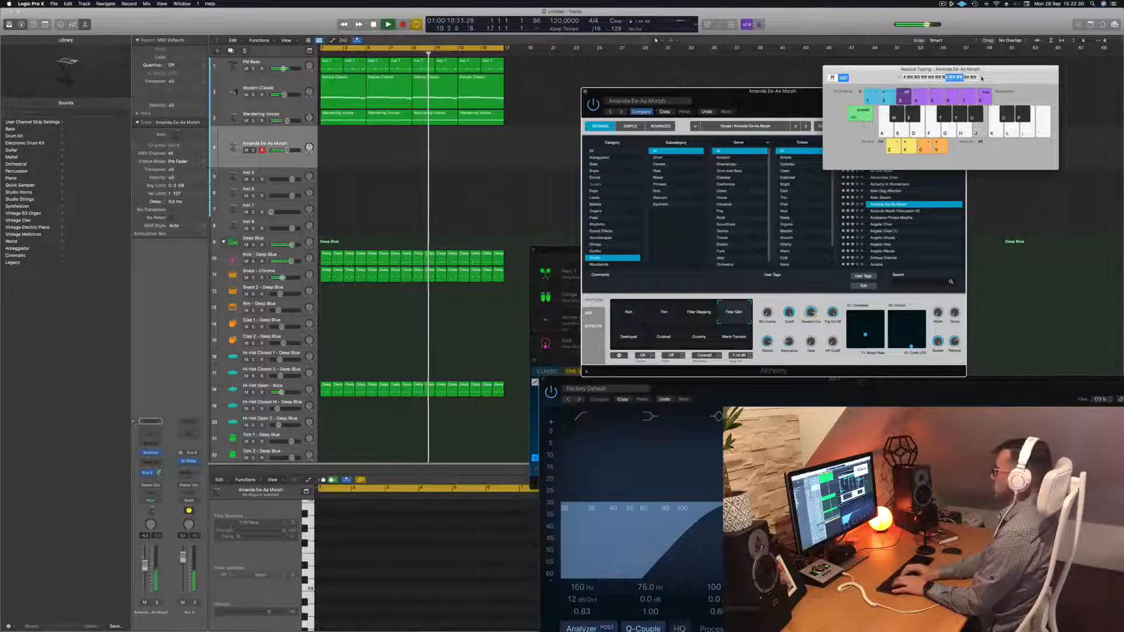
pyautogui.press('k')
pyautogui.press('j')
pyautogui.press('h')
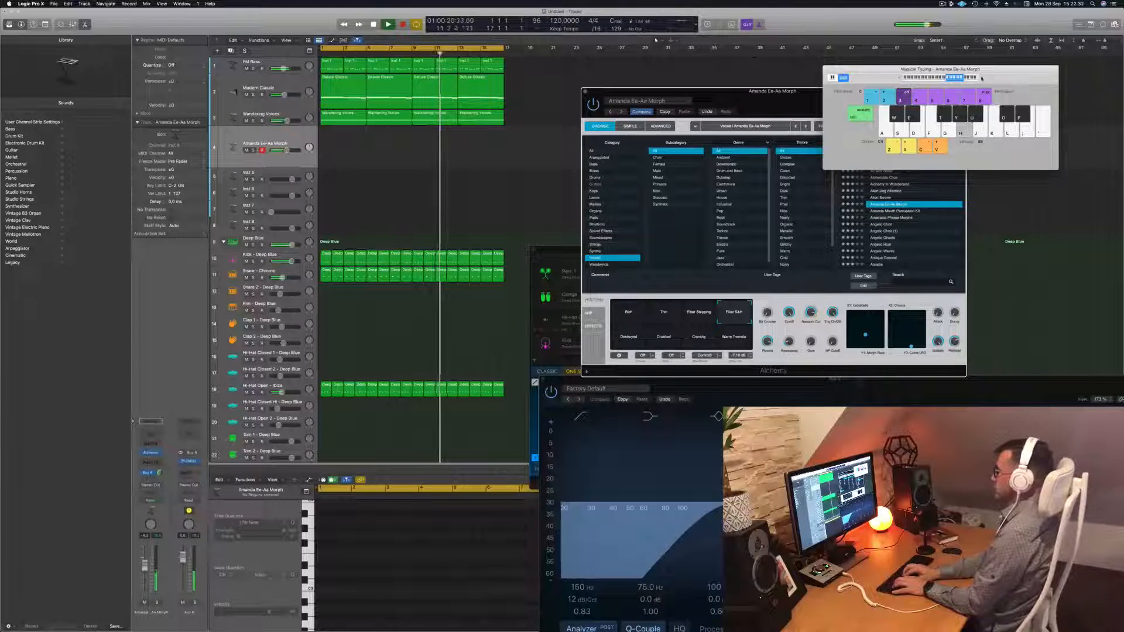
# Record the phrase on track 4 from bar 1, then stop to keep the take
pyautogui.press('r')
pyautogui.press('j')
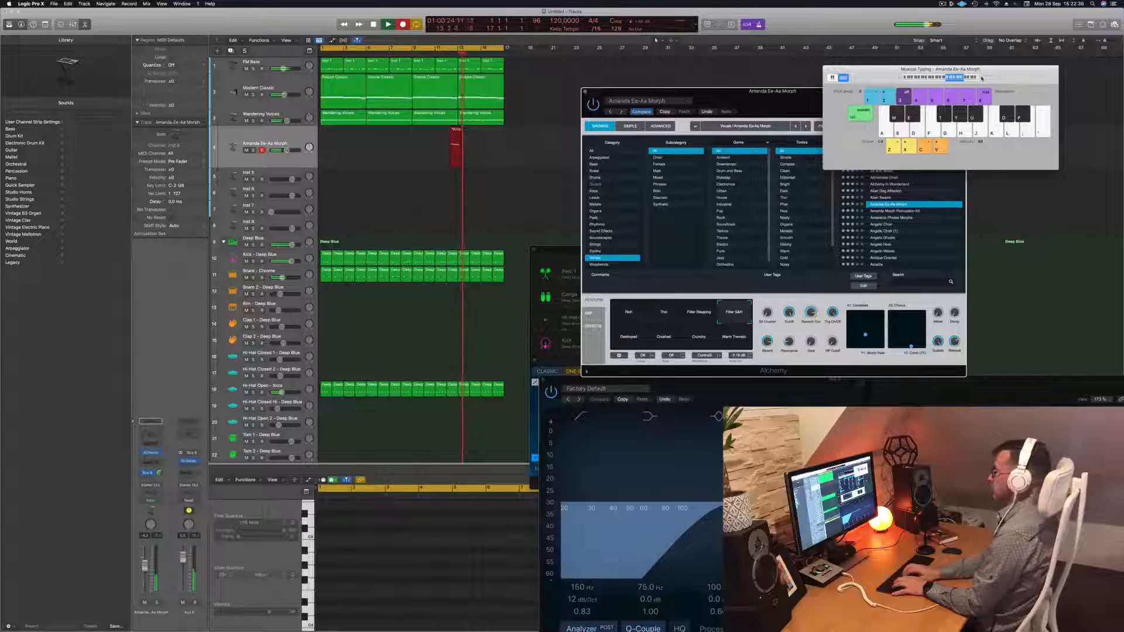
pyautogui.press('j')
pyautogui.press('k')
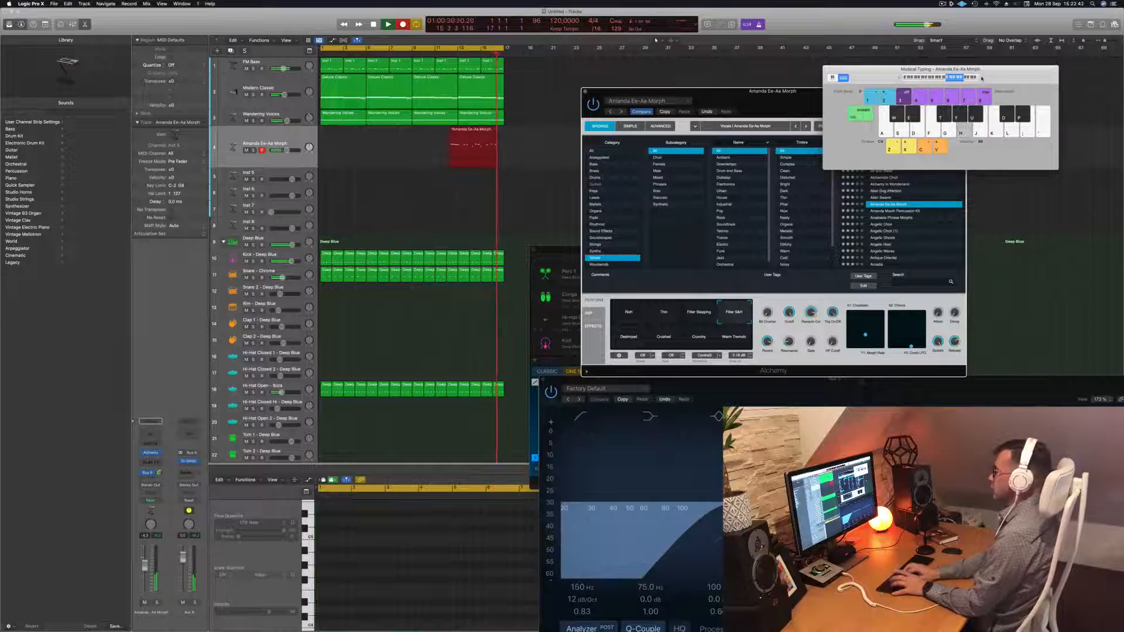
pyautogui.press('k')
pyautogui.press('d')
pyautogui.press('j')
pyautogui.press('d')
pyautogui.press('k')
pyautogui.press('j')
pyautogui.press('h')
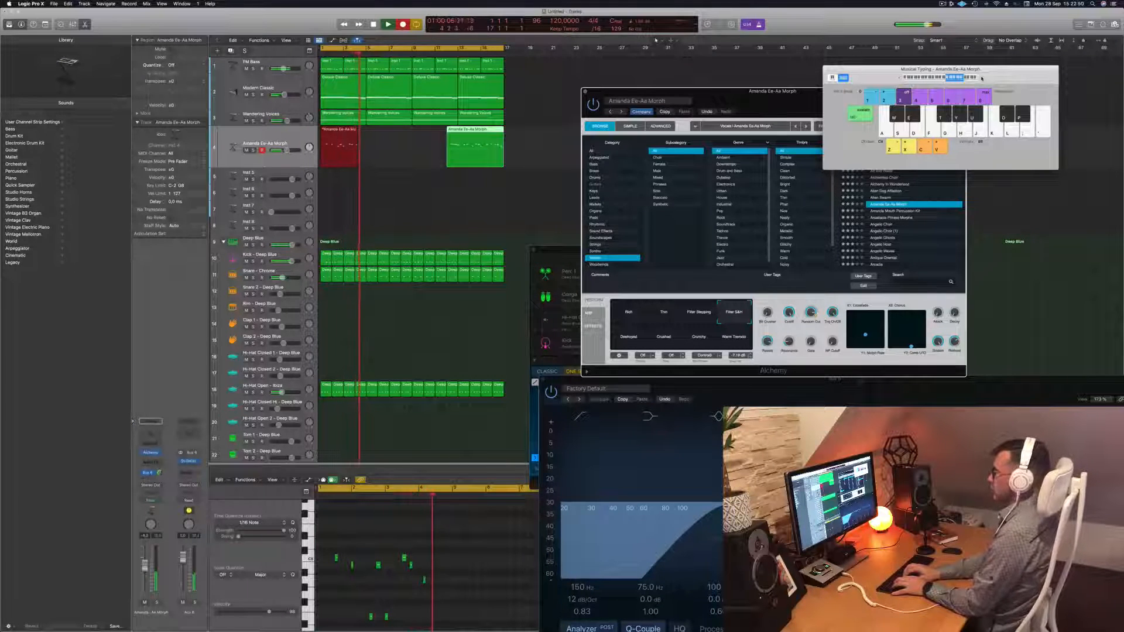
pyautogui.press('k')
pyautogui.press('j')
pyautogui.press('h')
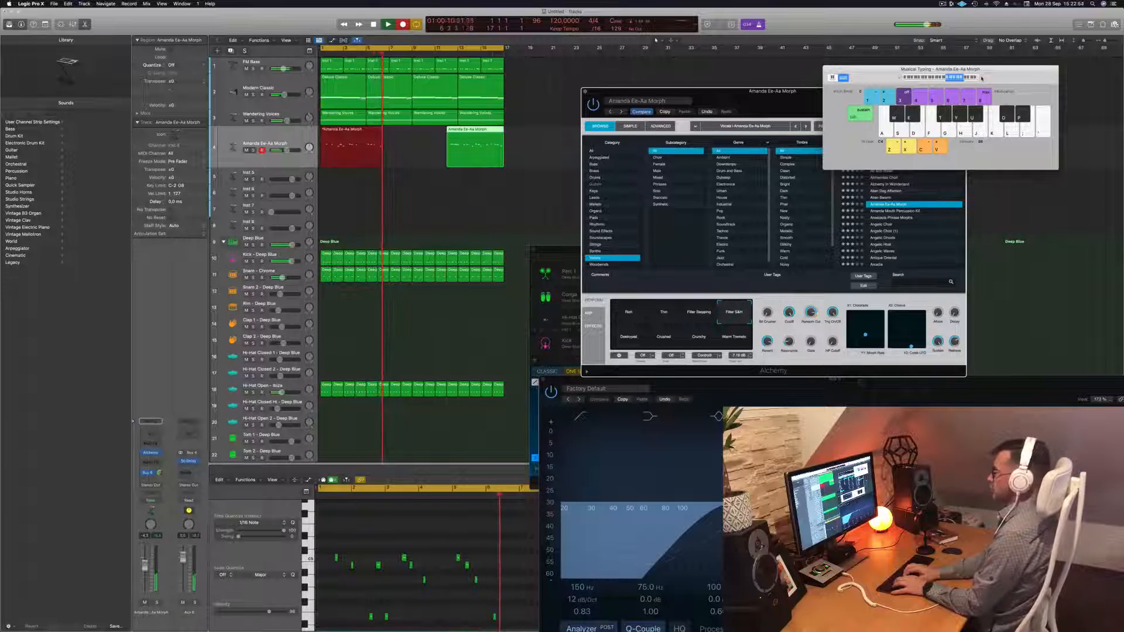
pyautogui.press('a')
pyautogui.press('k')
pyautogui.press('j')
pyautogui.press('h')
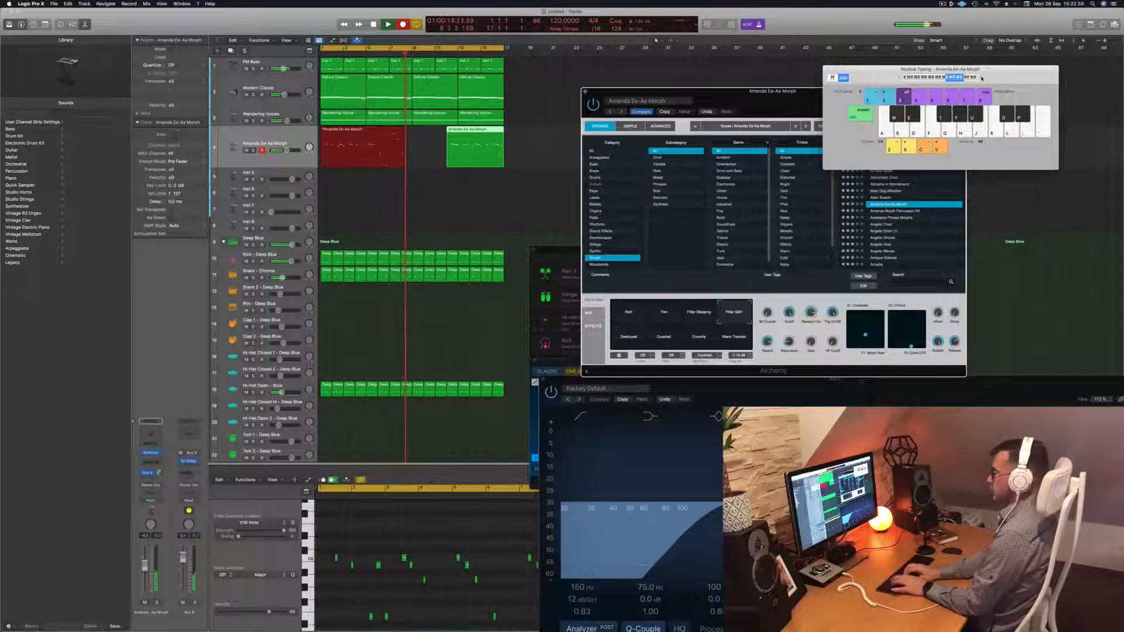
pyautogui.press('f')
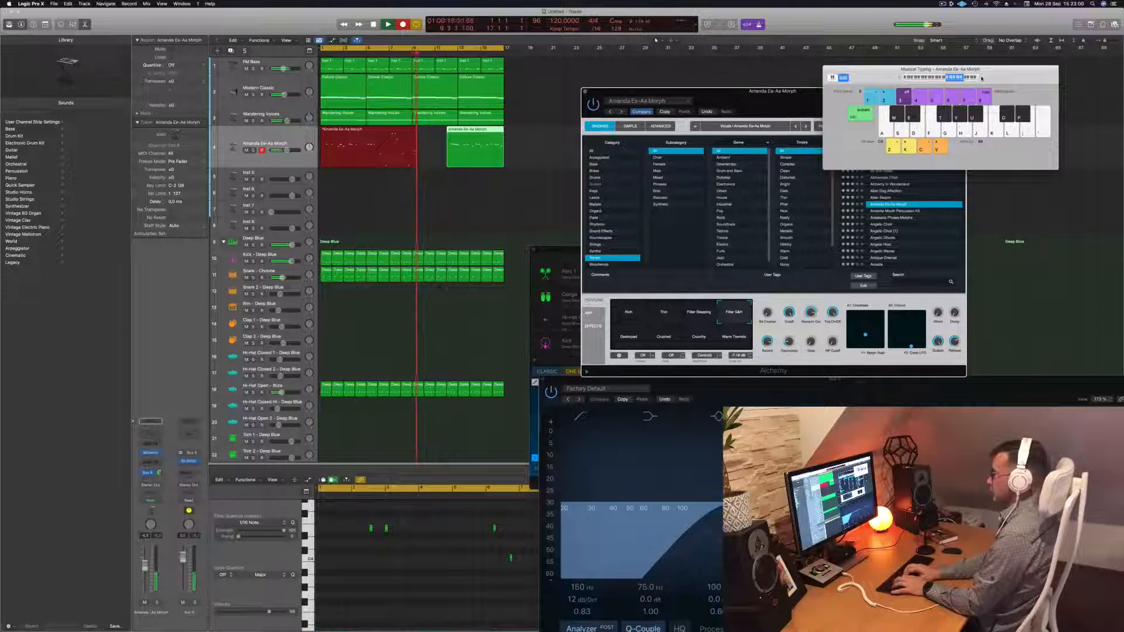
pyautogui.press('j')
pyautogui.press('h')
pyautogui.press('h')
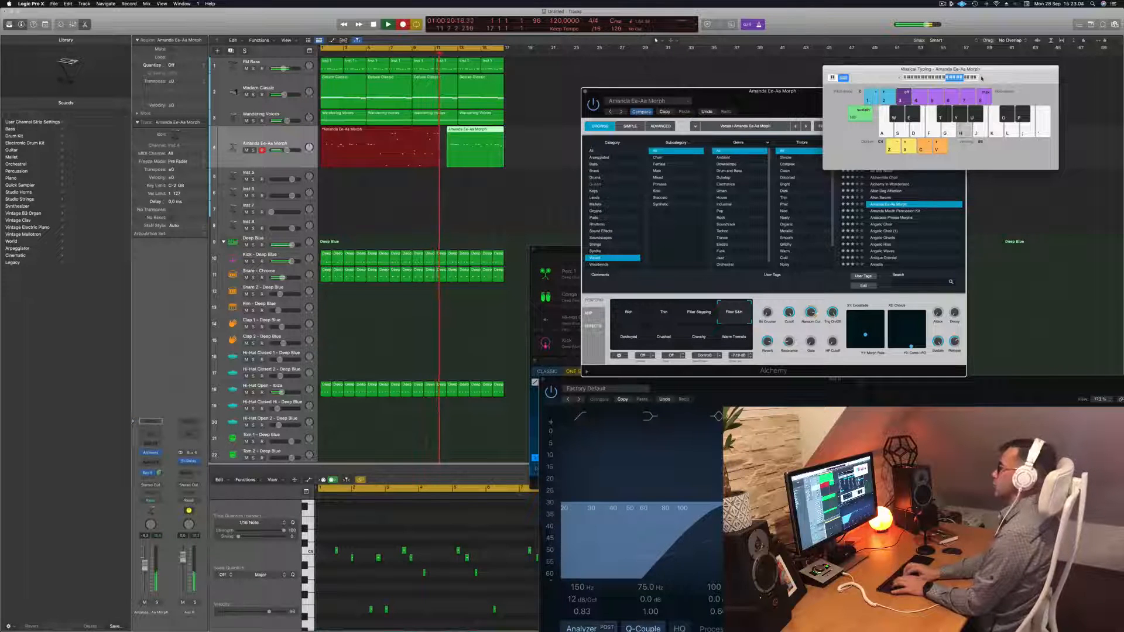
pyautogui.press('space')
pyautogui.press('space')
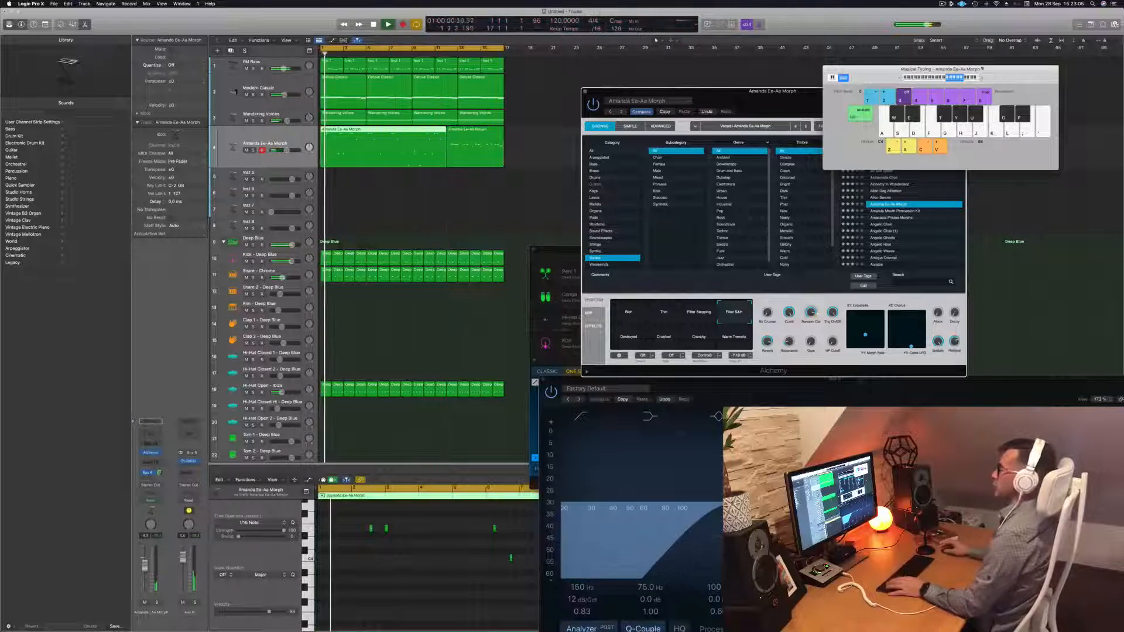
# Select the second Amanda Ee-Aa Morph region at bar 12 and show its notes, zoomed out, in the Piano Roll
pyautogui.click(447, 53)
pyautogui.click(479, 148)
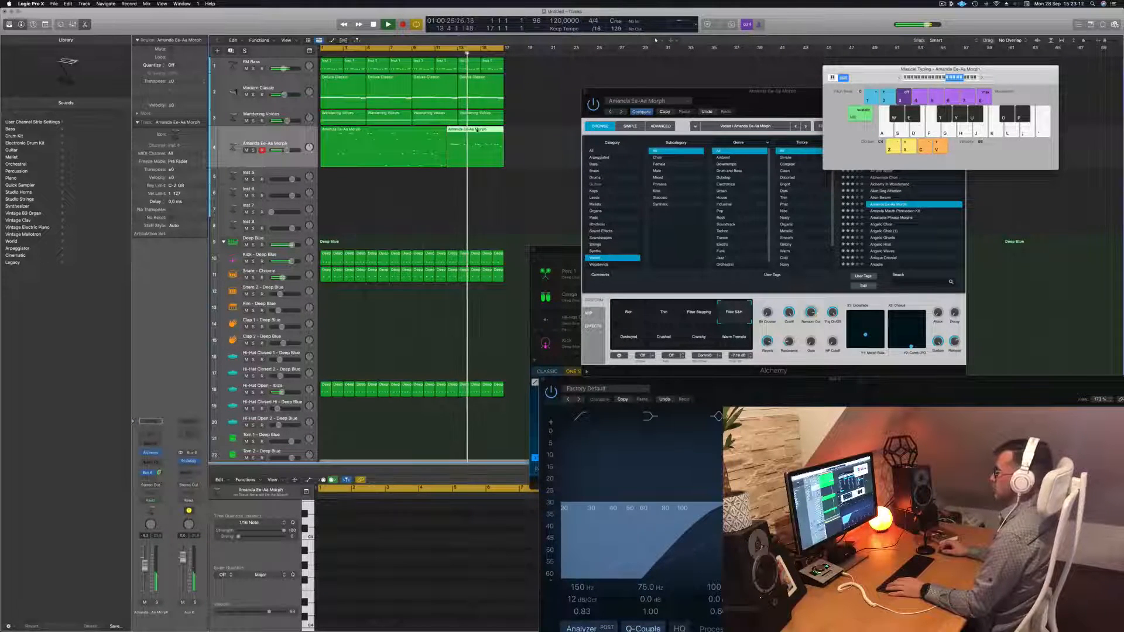
pyautogui.press('e')
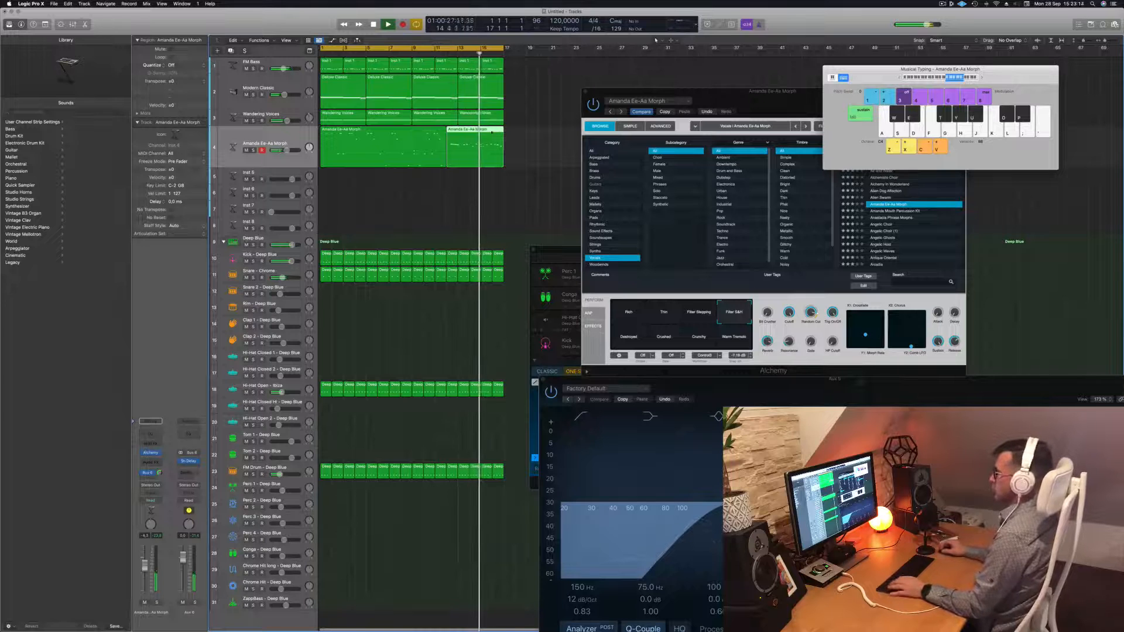
pyautogui.press('e')
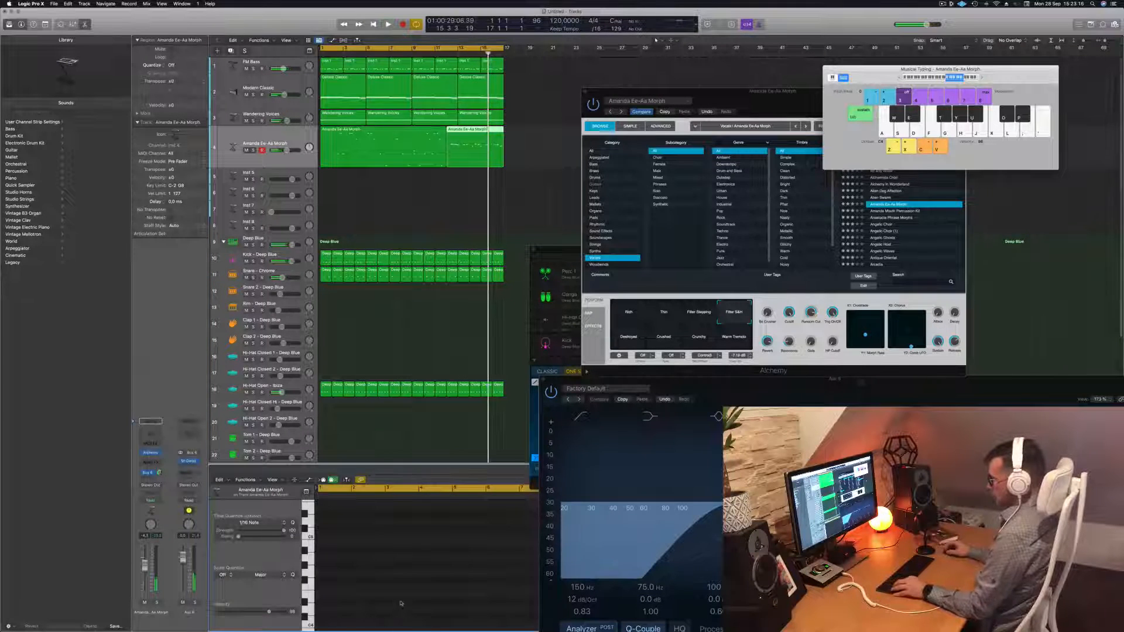
pyautogui.scroll(-2, 402, 600)
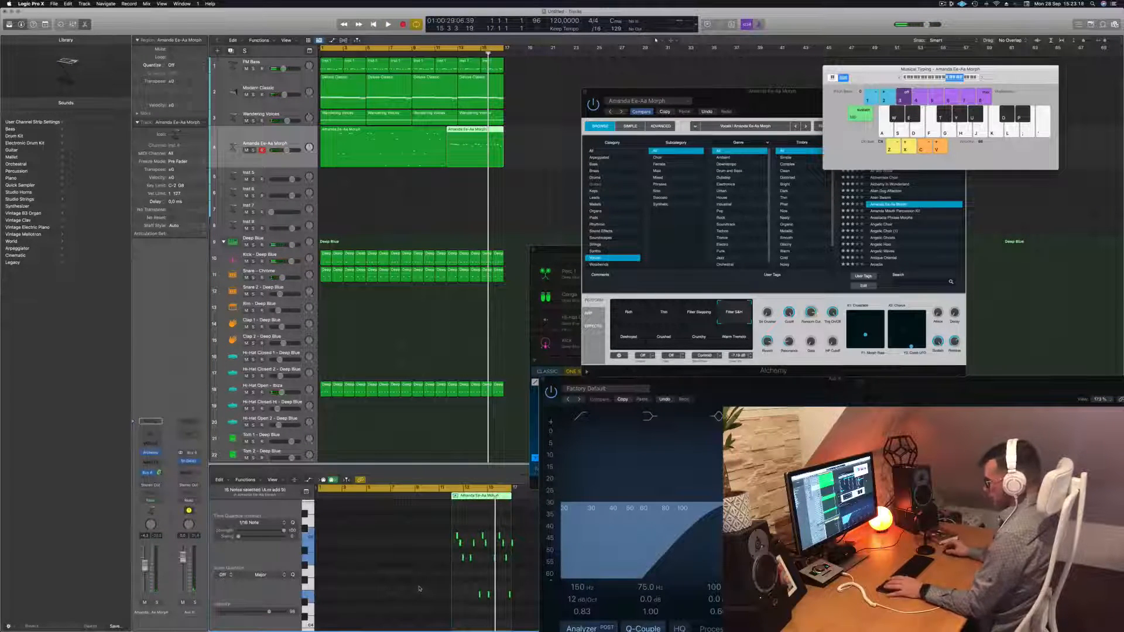
# Play from bar 12 and move the Alchemy window up and to the left
pyautogui.press('space')
pyautogui.click(447, 53)
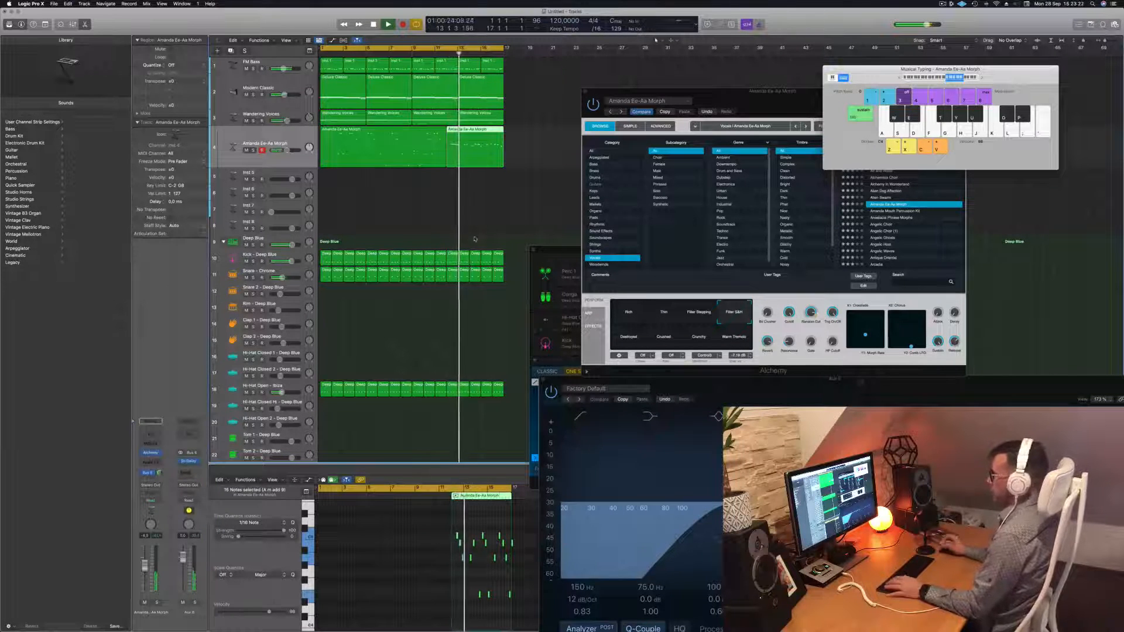
pyautogui.moveTo(802, 104); pyautogui.dragTo(776, 78)
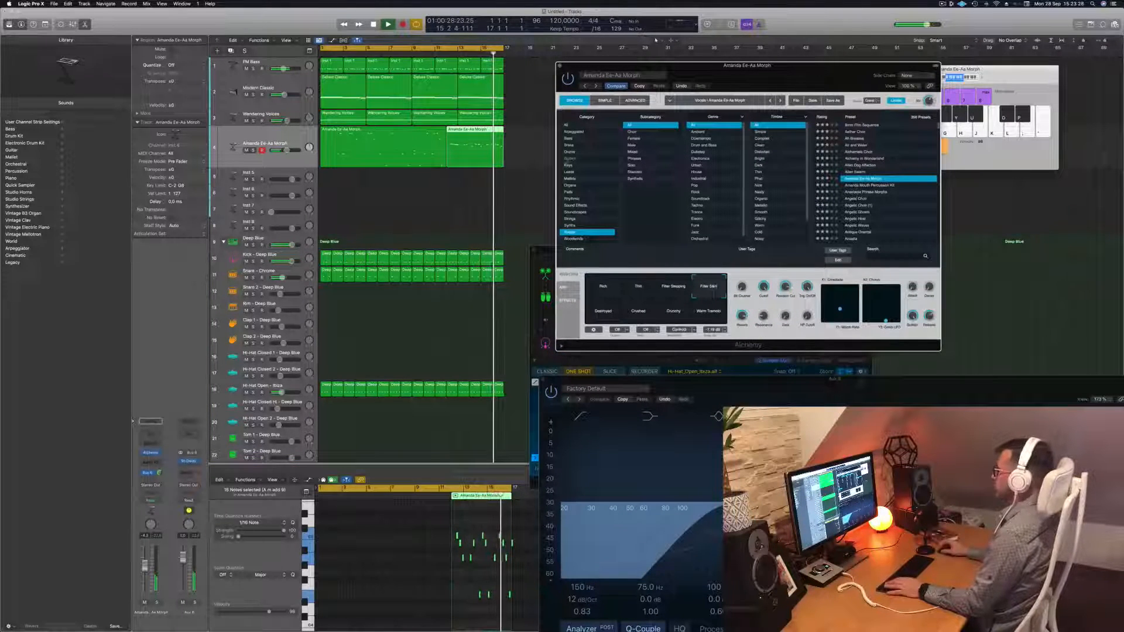
# Switch to the Anastasia Phrase Morphs preset, delete the long take, and move the Amanda Ee-Aa Morph region to bar 1
pyautogui.press('Down')
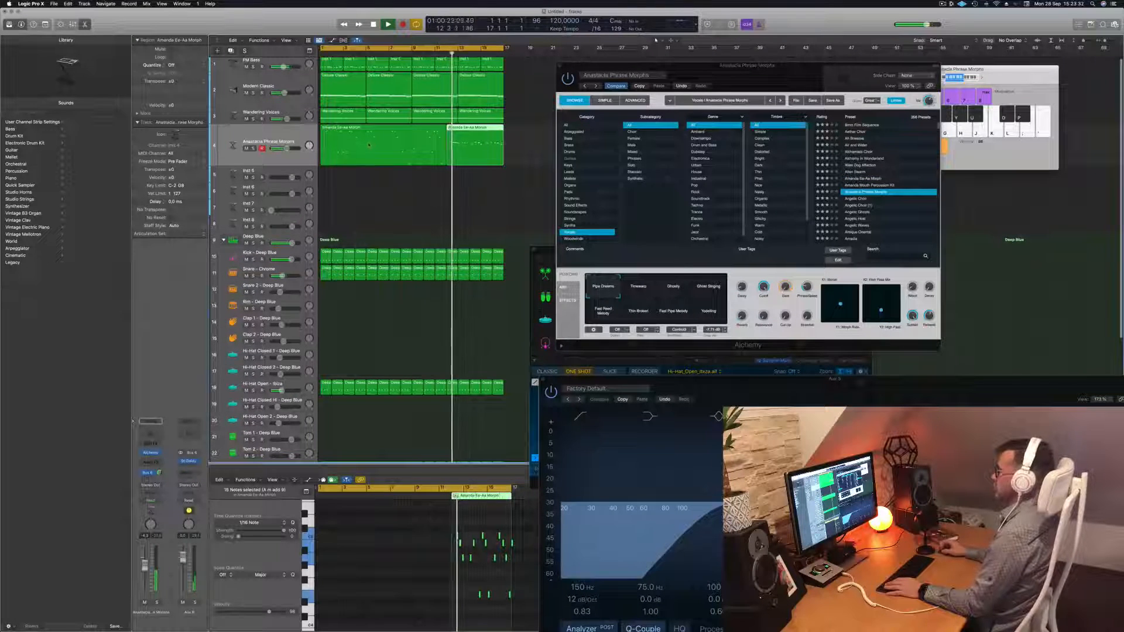
pyautogui.press('Delete')
pyautogui.moveTo(468, 133); pyautogui.dragTo(341, 132)
pyautogui.press('Return')
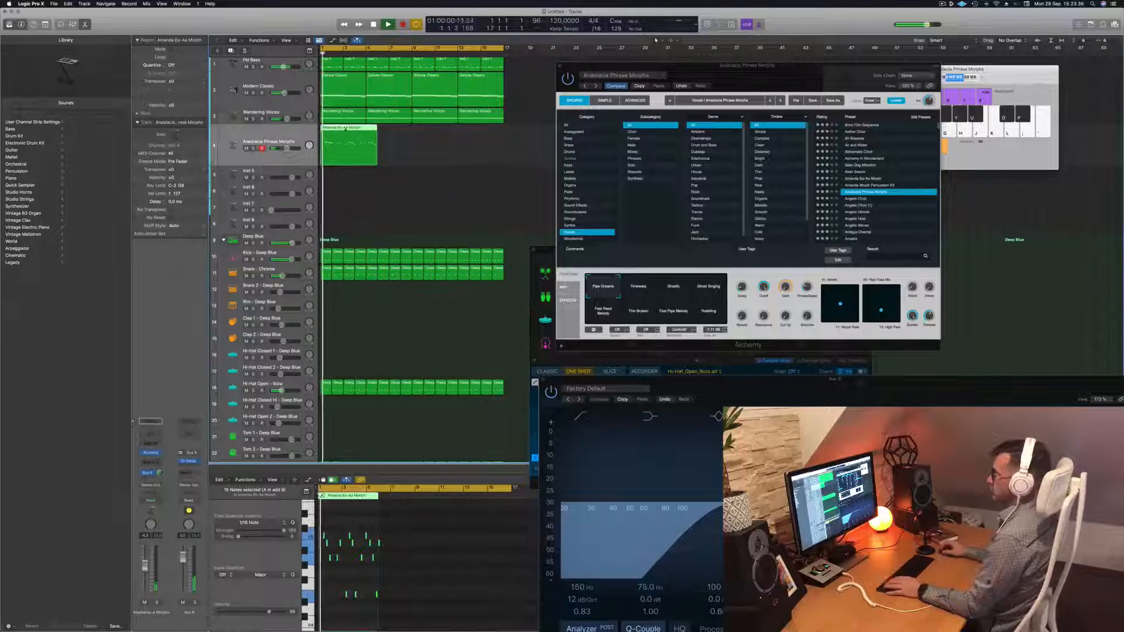
pyautogui.scroll(5, 370, 568)
pyautogui.scroll(3, 370, 568)
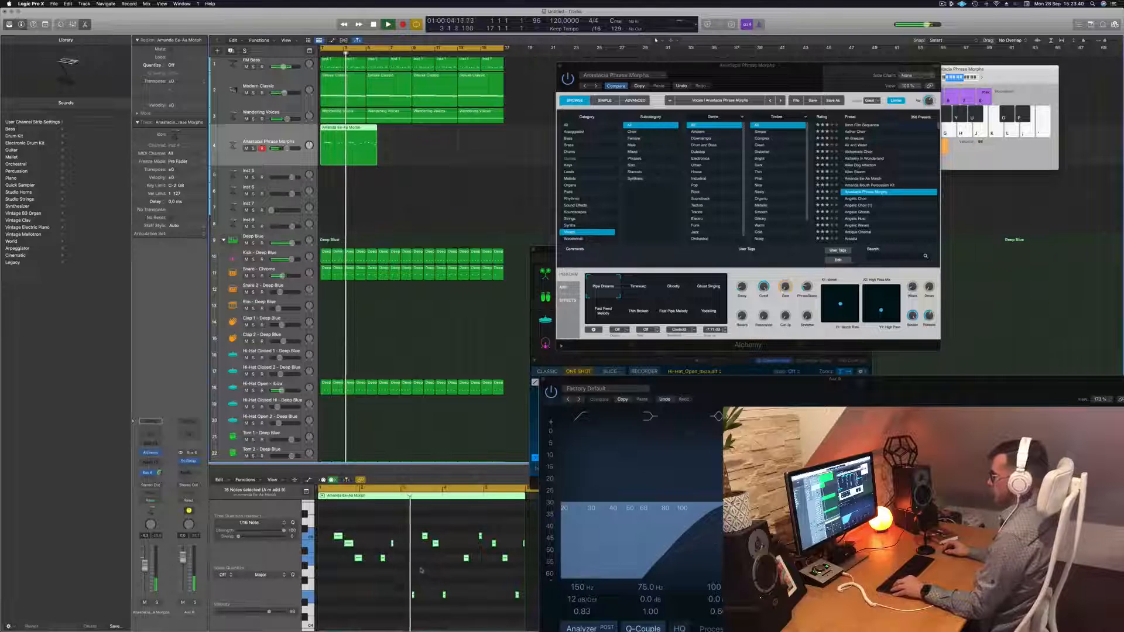
pyautogui.scroll(-2, 422, 572)
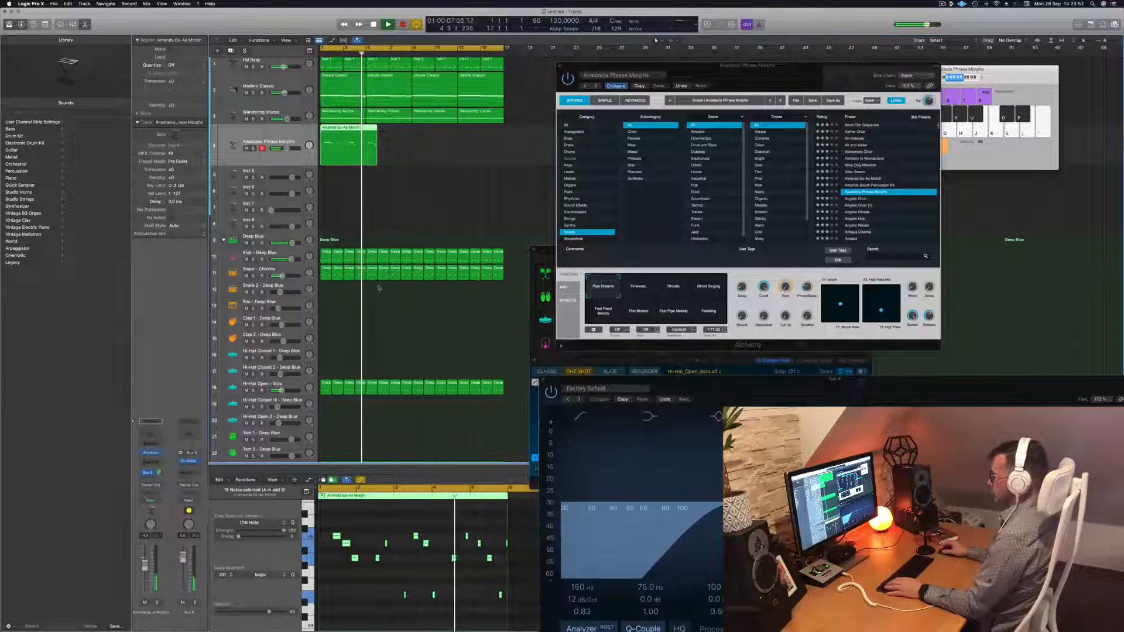
pyautogui.scroll(8, 358, 515)
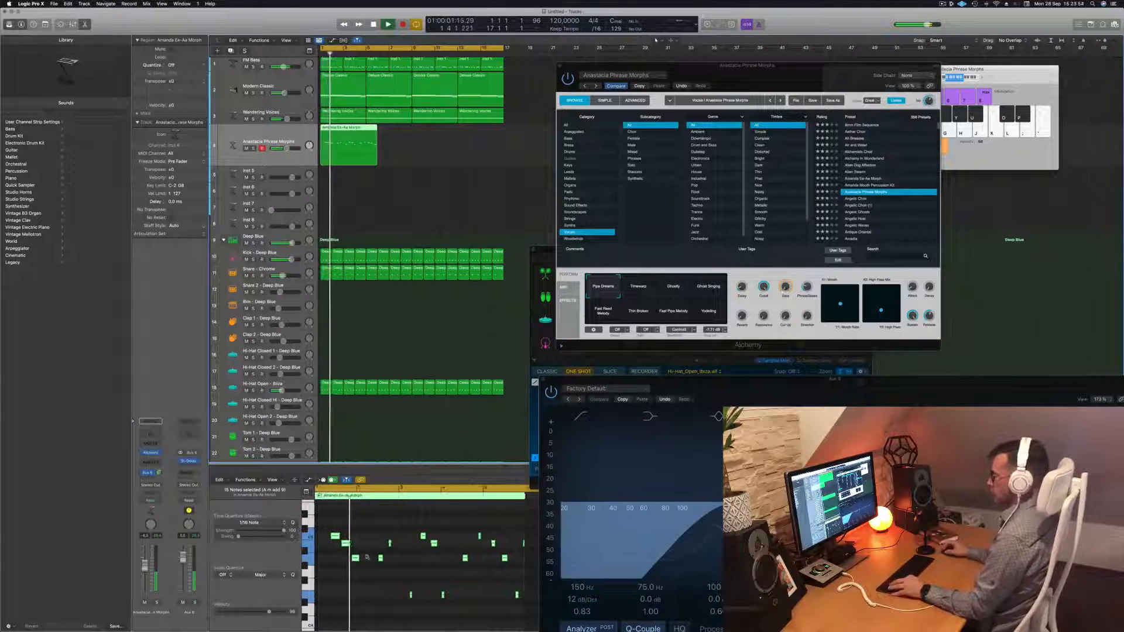
pyautogui.scroll(-3, 453, 568)
pyautogui.scroll(-2, 454, 569)
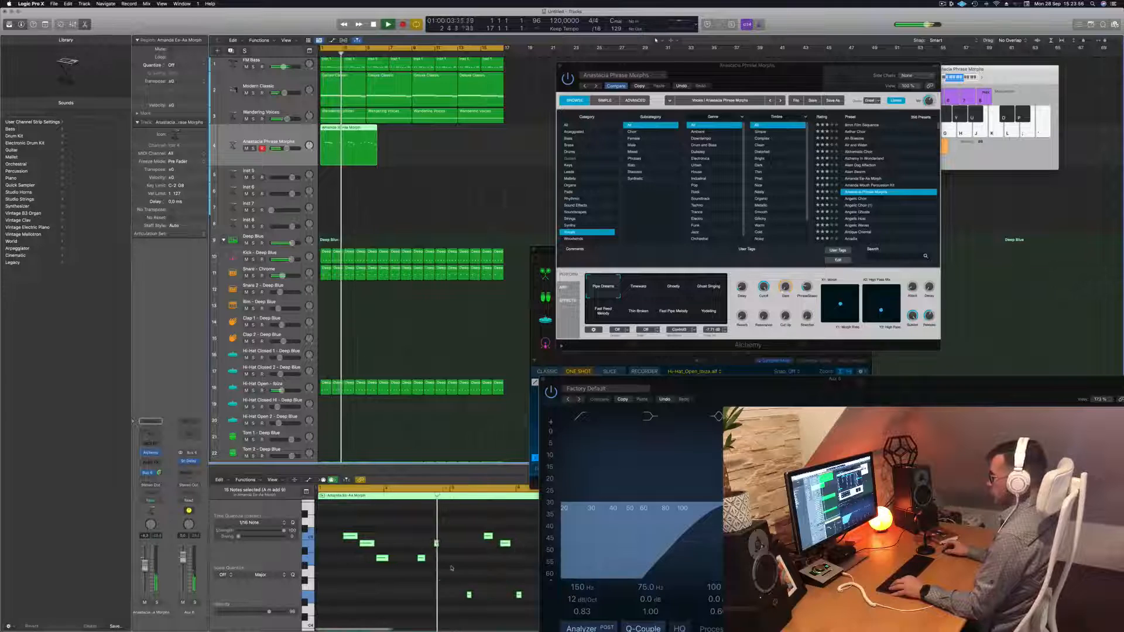
pyautogui.scroll(-1, 451, 568)
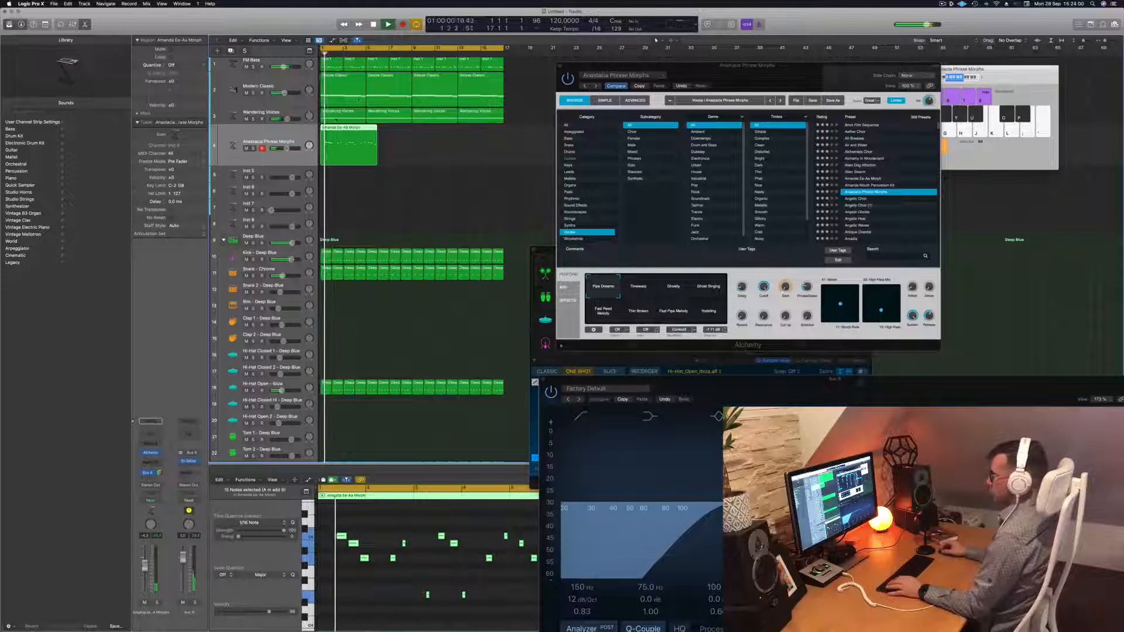
# Split the Morph region, delete the short leading piece, and slide the rest to bar 1
pyautogui.keyDown('super'); pyautogui.doubleClick(337, 130); pyautogui.keyUp('super')
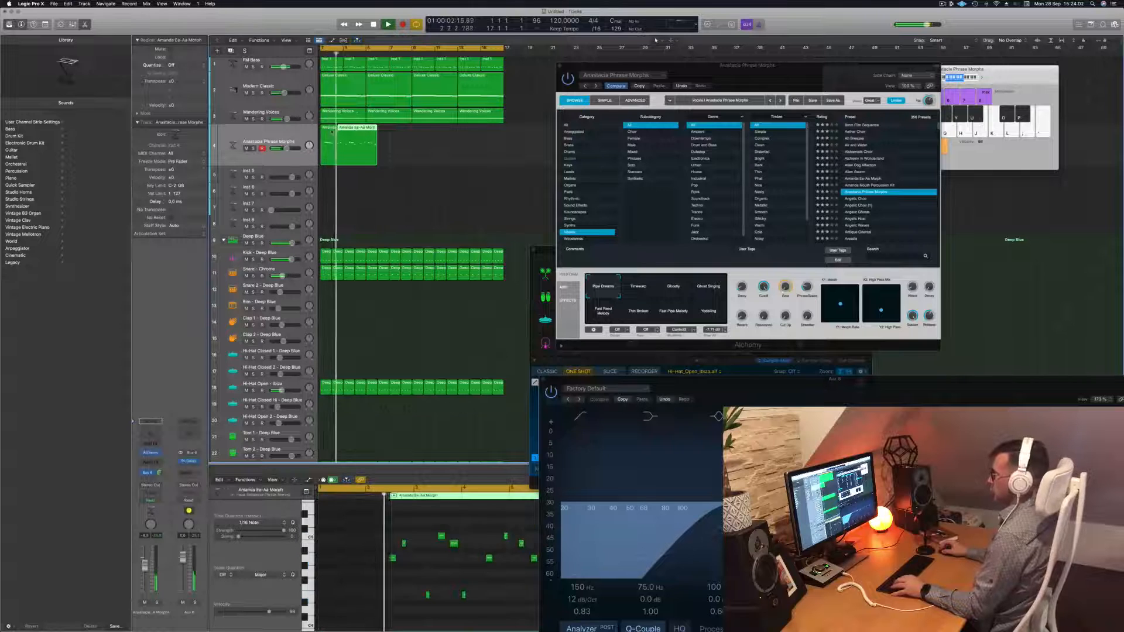
pyautogui.click(330, 131)
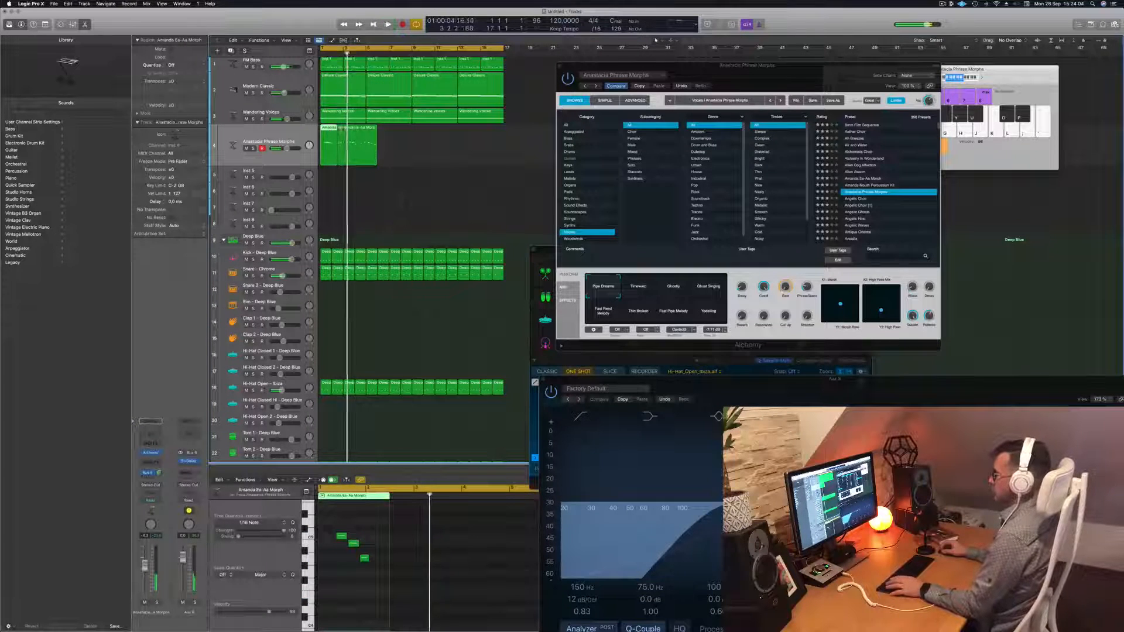
pyautogui.click(345, 128)
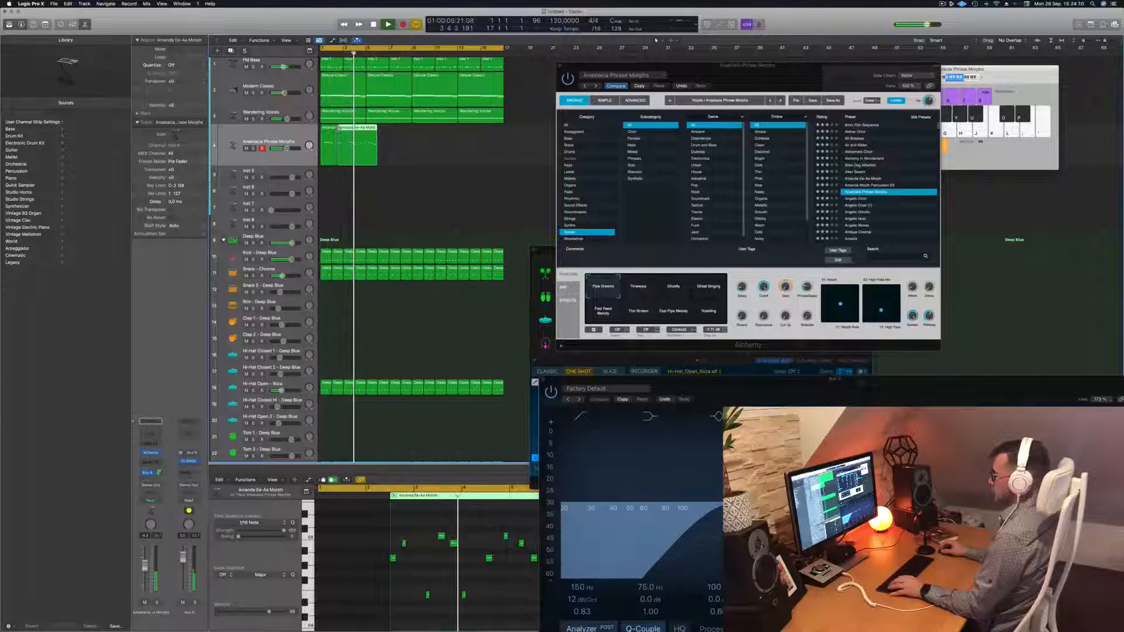
pyautogui.press('Return')
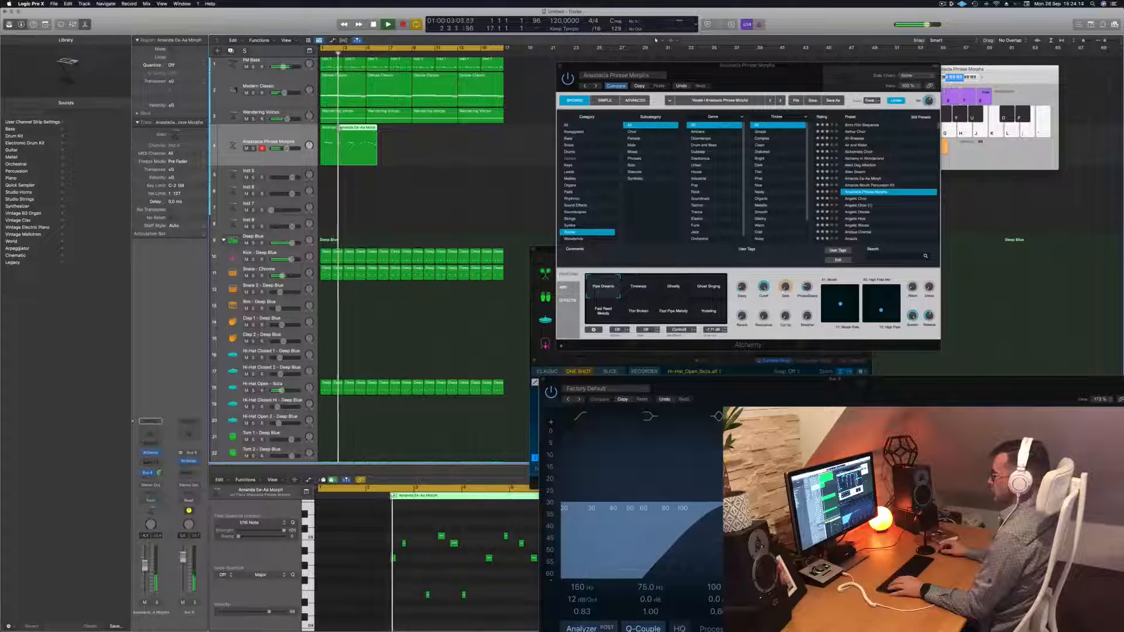
pyautogui.press('Return')
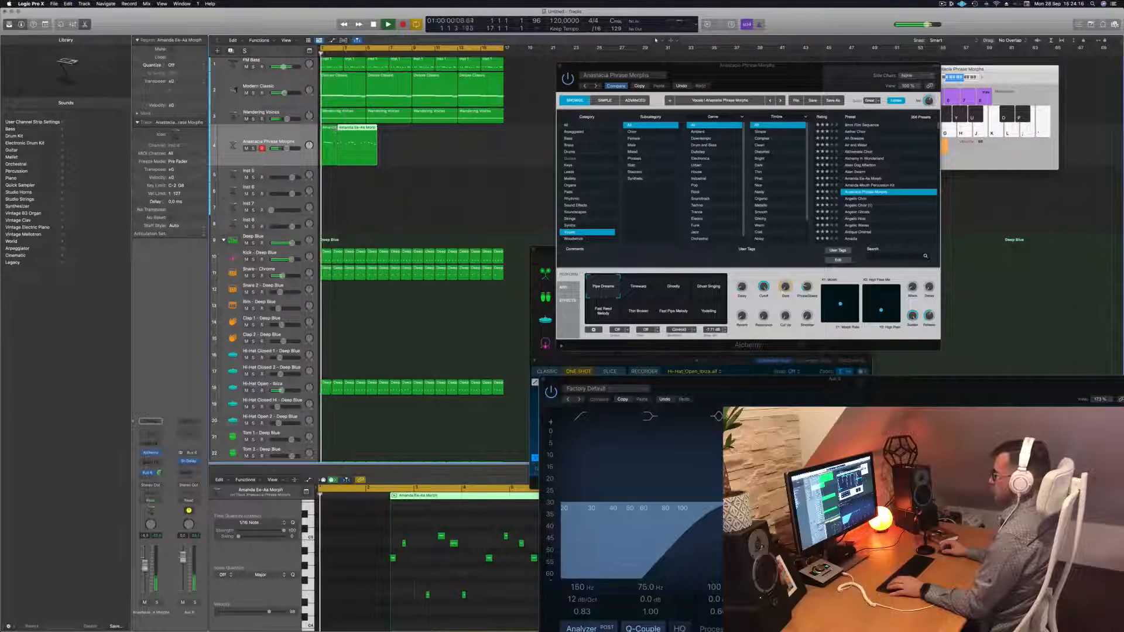
pyautogui.press('BackSpace')
pyautogui.moveTo(353, 132); pyautogui.dragTo(338, 132)
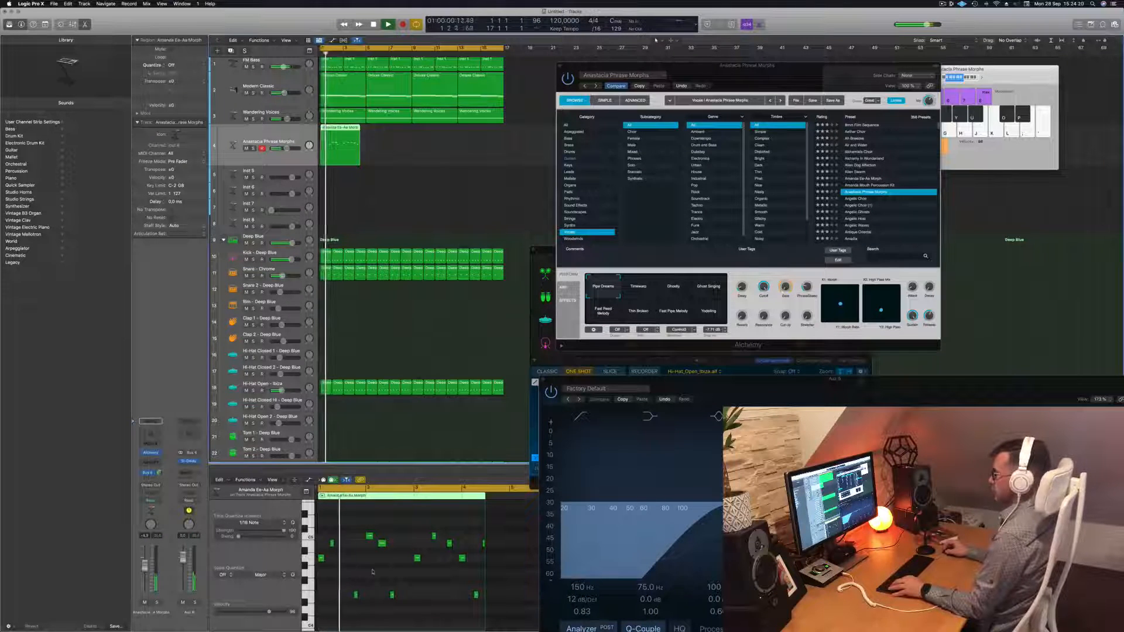
# Delete a group of notes in the Piano Roll, then duplicate the Morph region right after itself
pyautogui.press('Return')
pyautogui.moveTo(353, 532); pyautogui.dragTo(492, 627)
pyautogui.press('Delete')
pyautogui.press('space')
pyautogui.moveTo(370, 534); pyautogui.dragTo(418, 560)
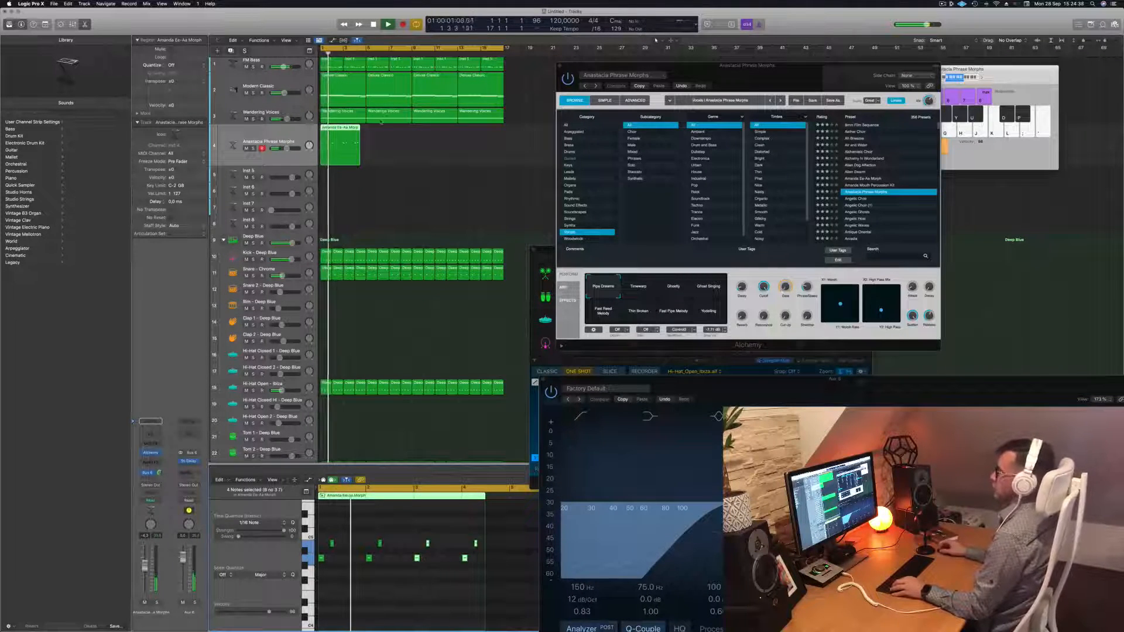
pyautogui.moveTo(339, 131); pyautogui.dragTo(387, 137)
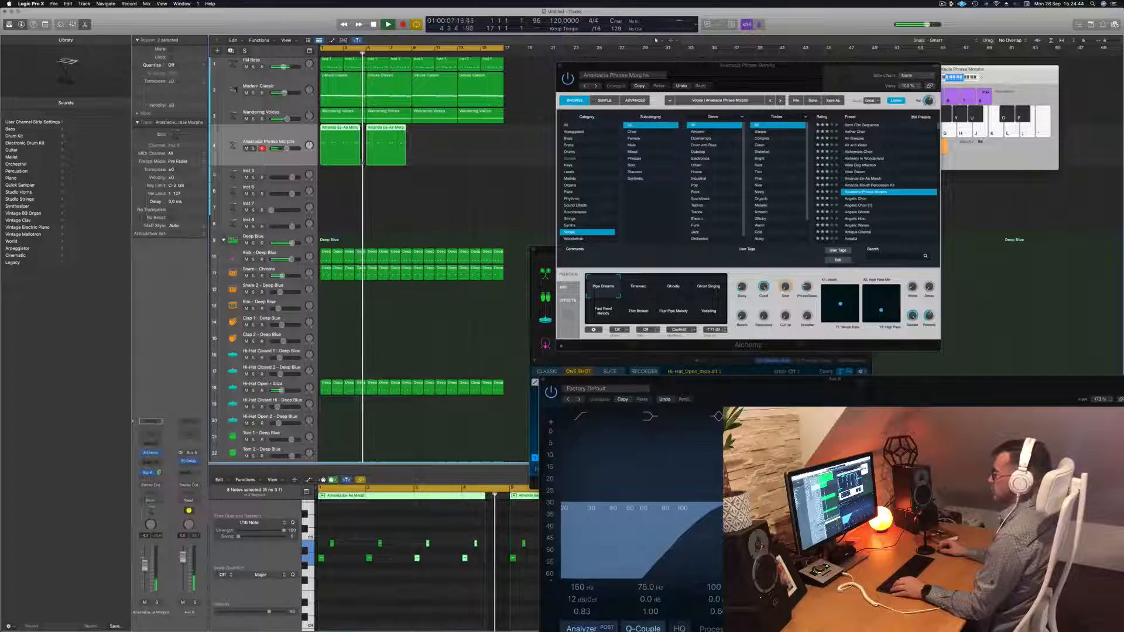
# Copy both Morph regions to bar 9, making four regions through bar 16
pyautogui.moveTo(360, 162); pyautogui.dragTo(432, 135)
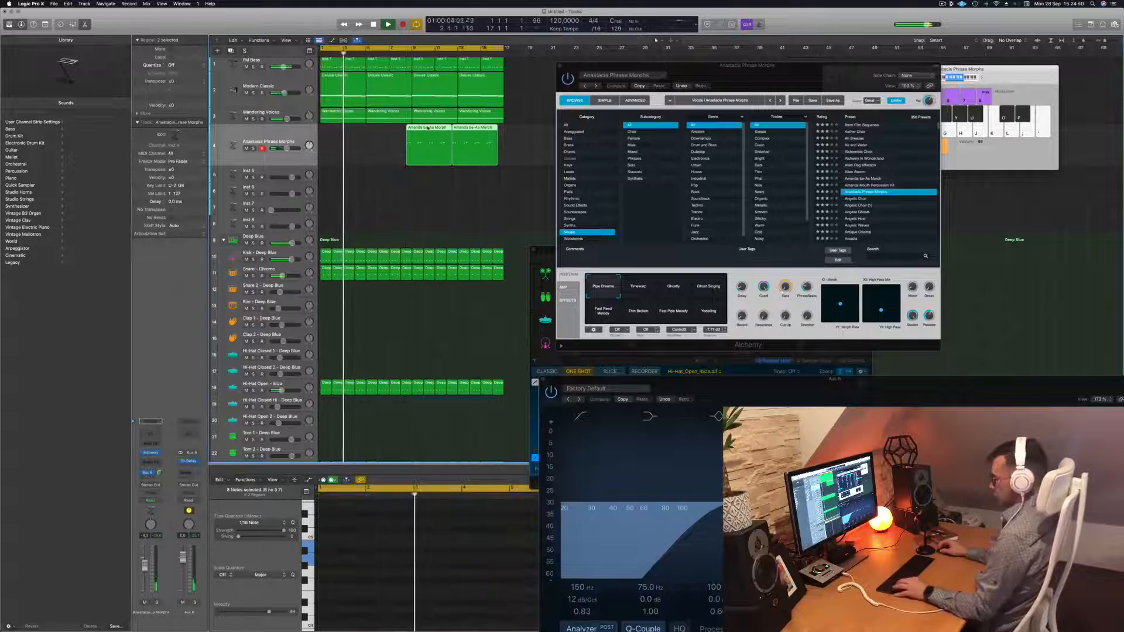
pyautogui.press('super+z')
pyautogui.press('space')
pyautogui.moveTo(359, 128); pyautogui.dragTo(440, 134)
pyautogui.press('space')
pyautogui.press('space')
pyautogui.click(269, 134)
# Audition Alchemy snapshots Ghostly, Ghost Singing, Fast Reed Melody, Thin Broken, Fast Pipe Melody and Yodelling, returning to Timewarp
pyautogui.click(647, 288)
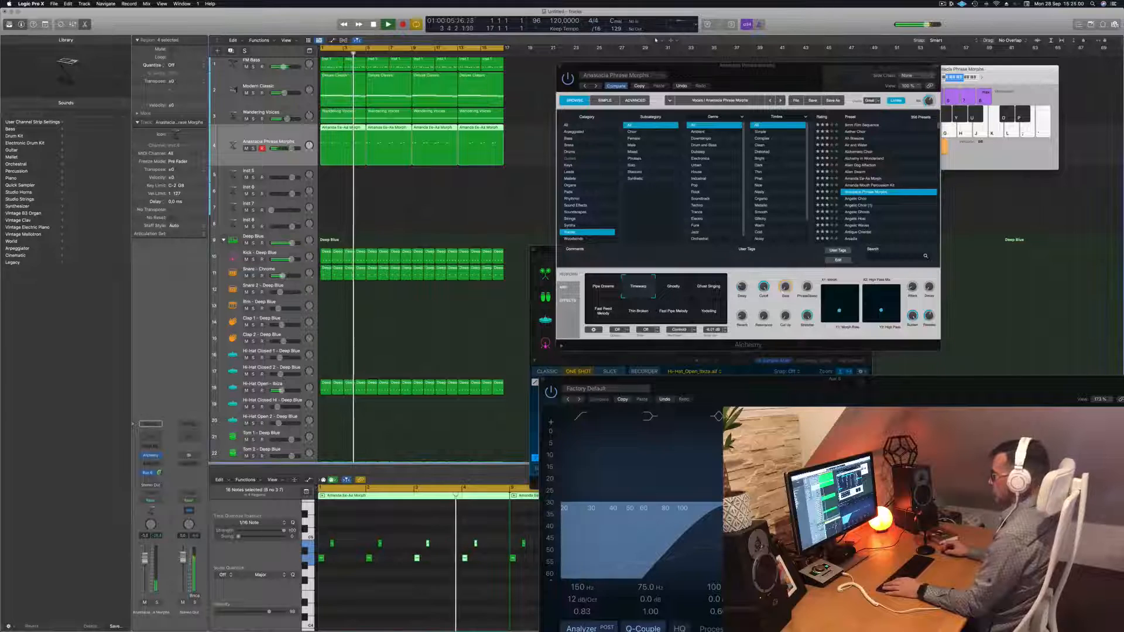
pyautogui.click(668, 289)
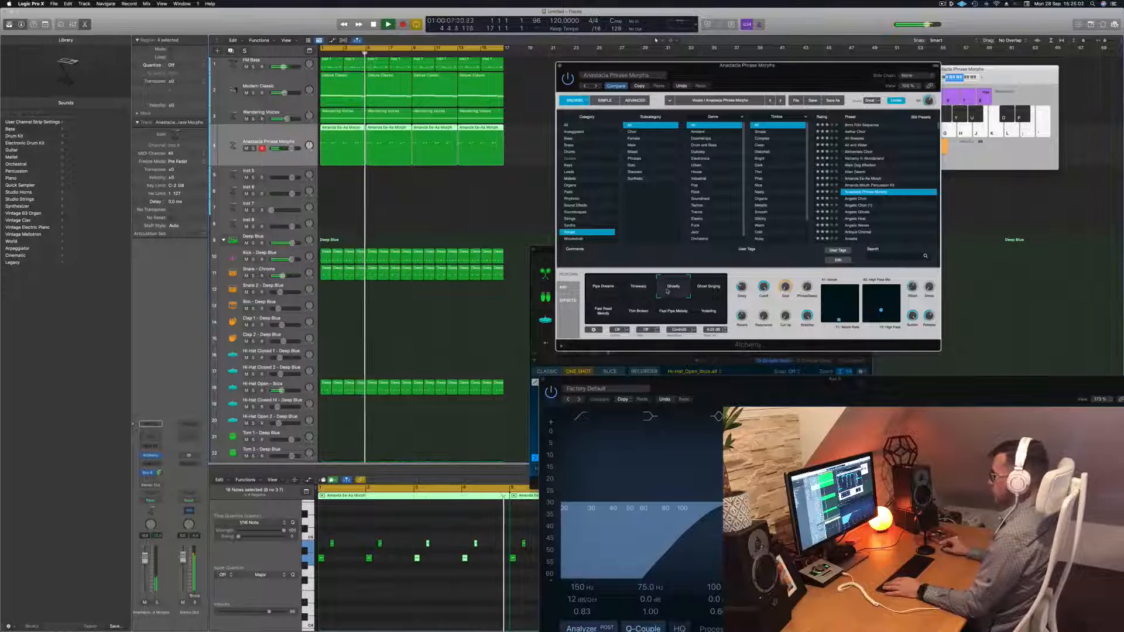
pyautogui.click(714, 289)
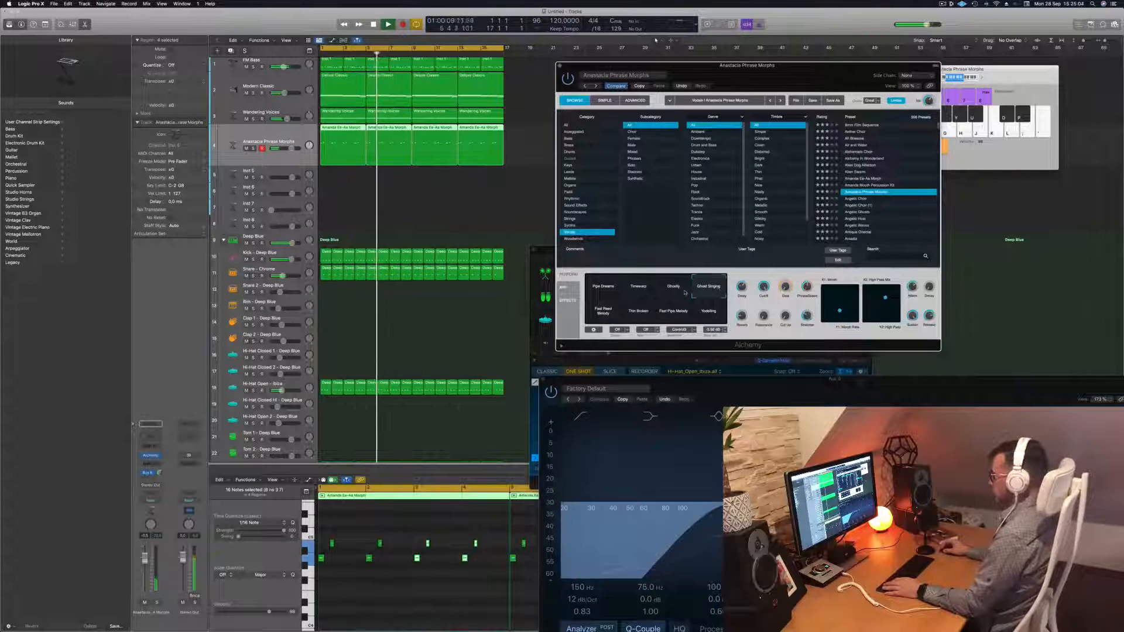
pyautogui.click(612, 313)
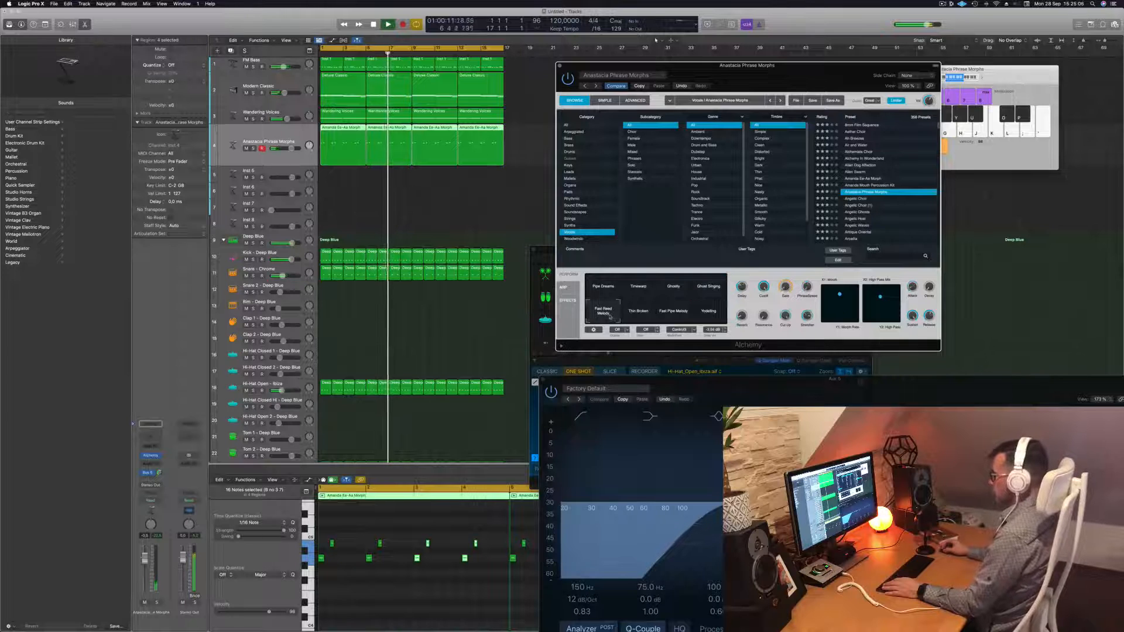
pyautogui.click(649, 313)
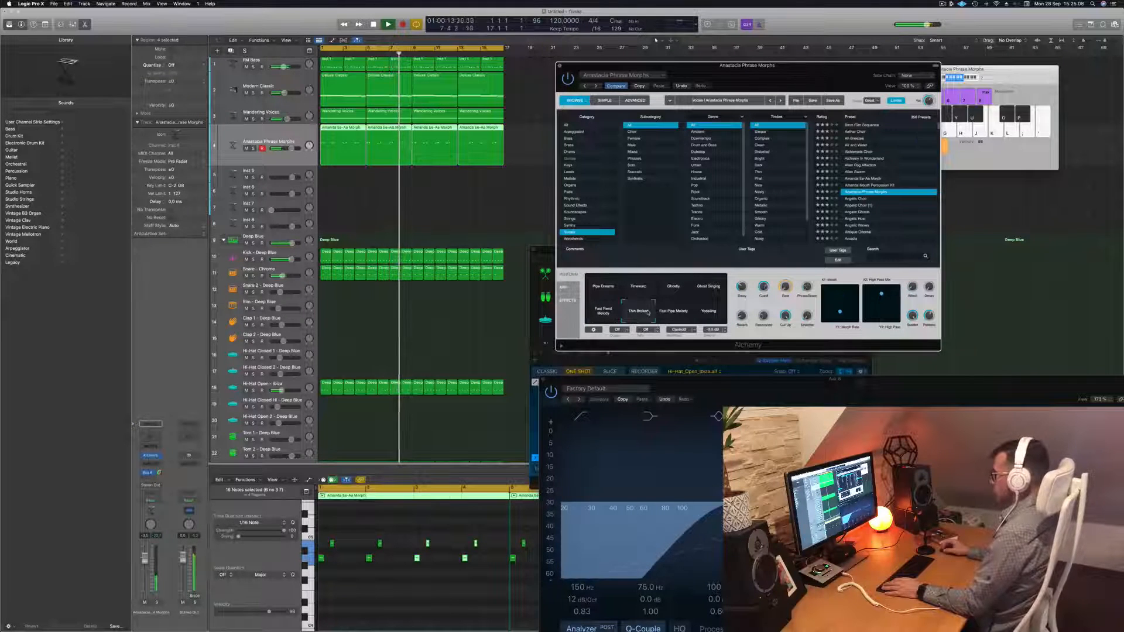
pyautogui.click(676, 314)
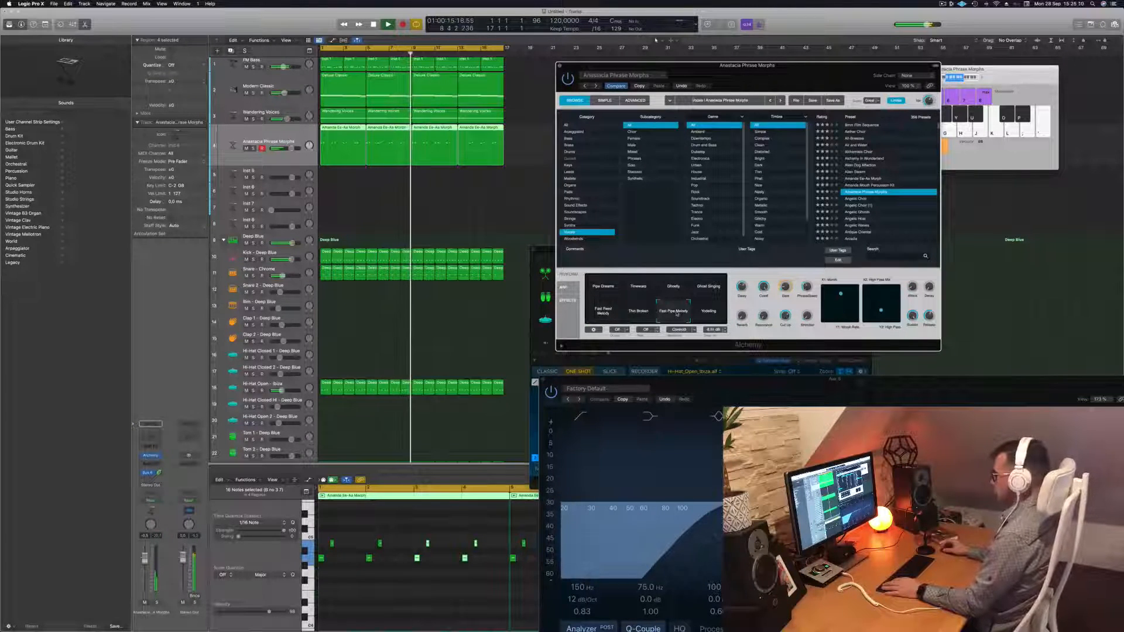
pyautogui.click(701, 314)
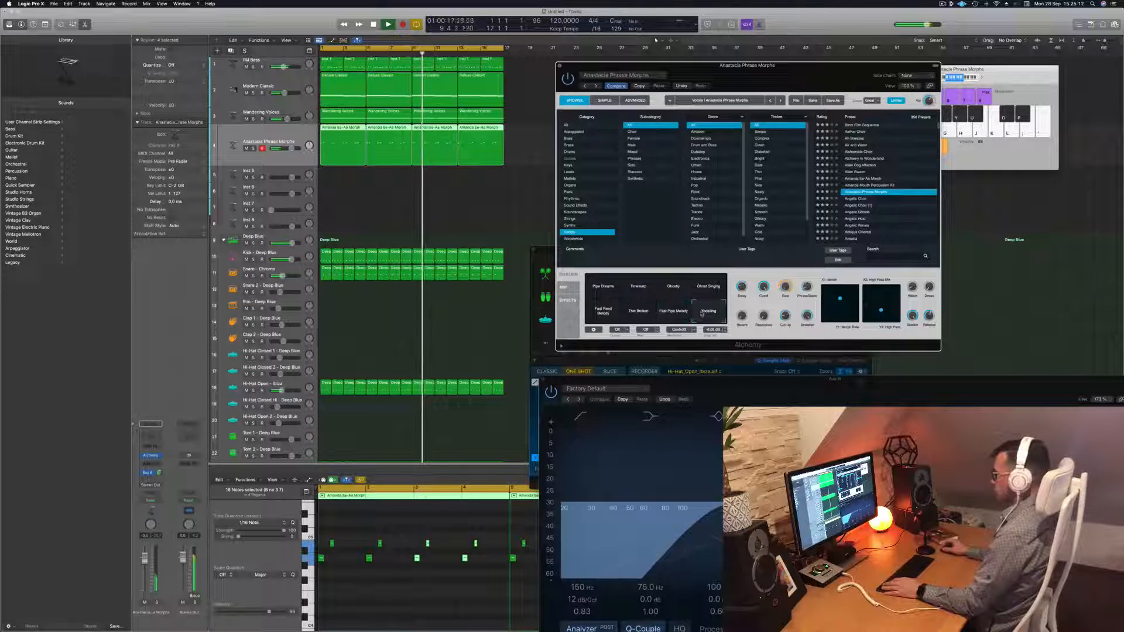
pyautogui.click(637, 287)
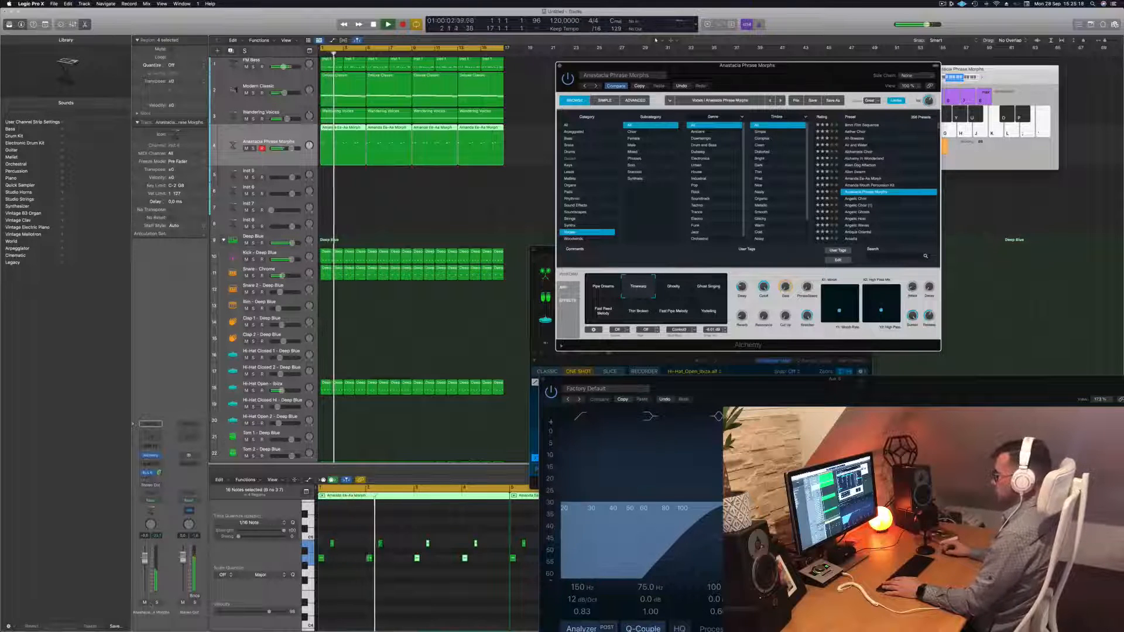
# Solo the phrase-morph track and compare Pipe Dreams and Ghostly, settling on Timewarp
pyautogui.press('s')
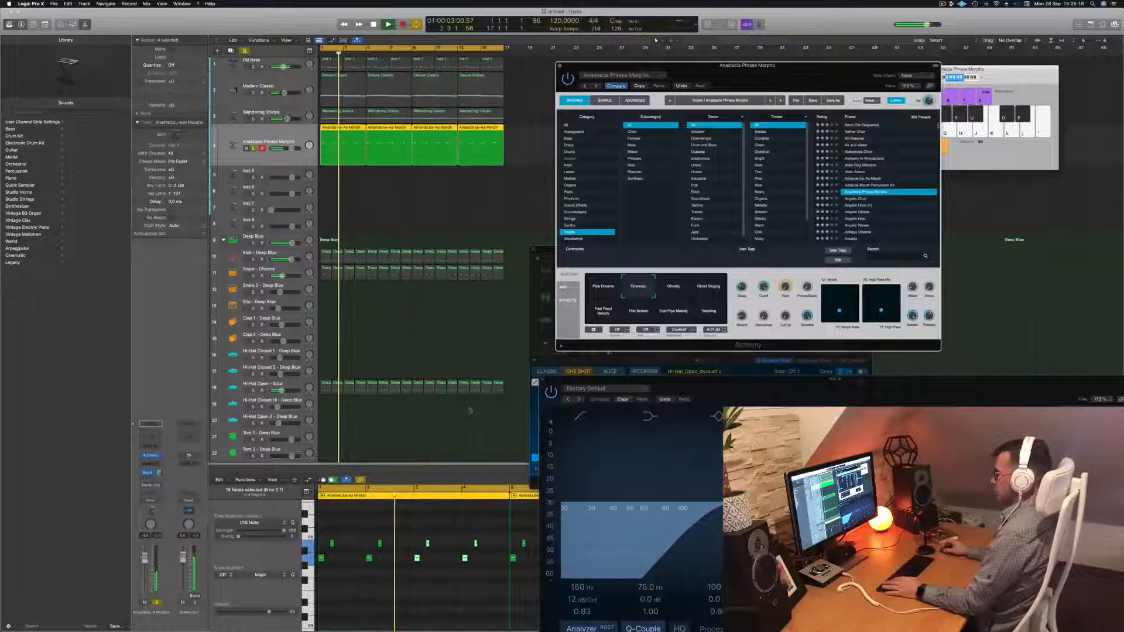
pyautogui.click(601, 287)
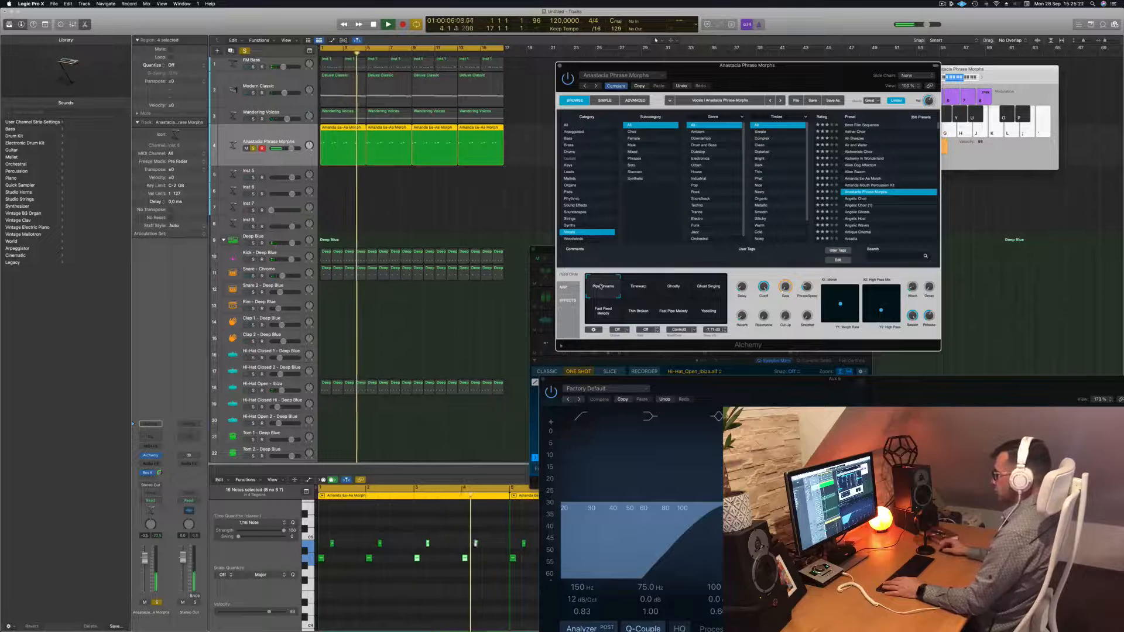
pyautogui.click(644, 287)
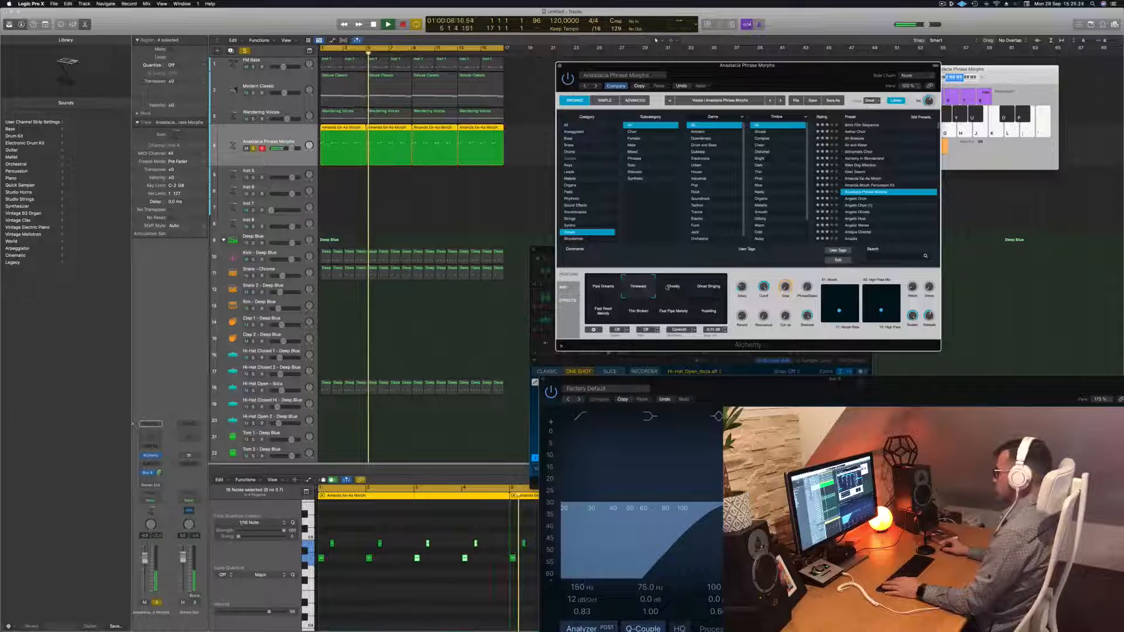
pyautogui.click(672, 287)
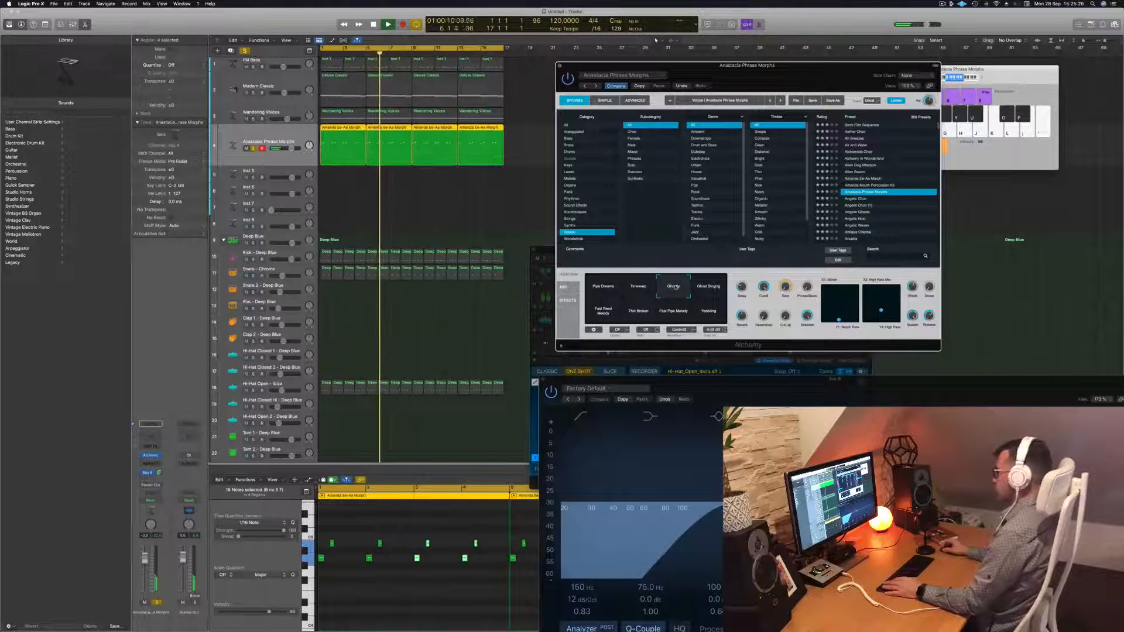
pyautogui.click(644, 286)
pyautogui.press('space')
pyautogui.press('space')
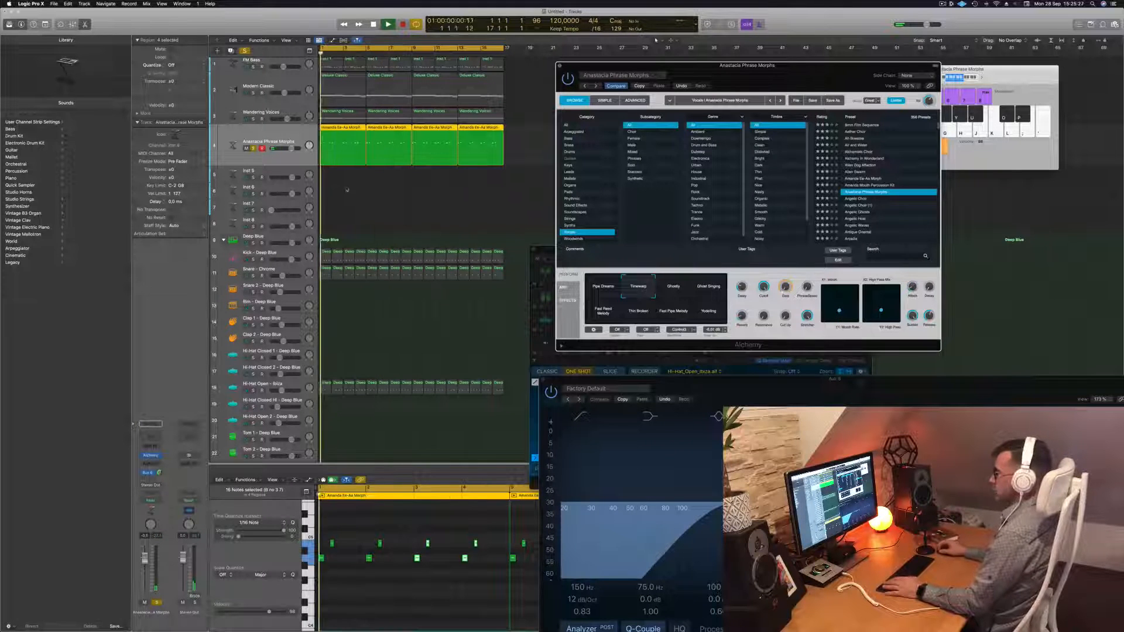
# Stop playback and close the Alchemy window
pyautogui.click(252, 149)
pyautogui.press('space')
pyautogui.press('space')
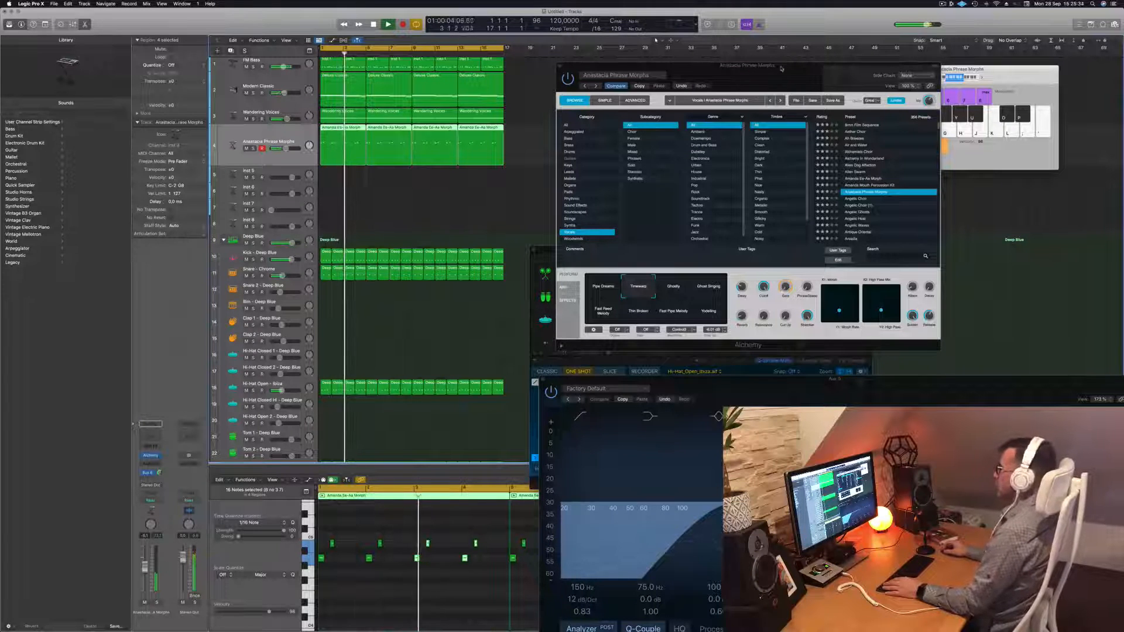
pyautogui.moveTo(572, 66); pyautogui.dragTo(463, 89)
pyautogui.click(451, 89)
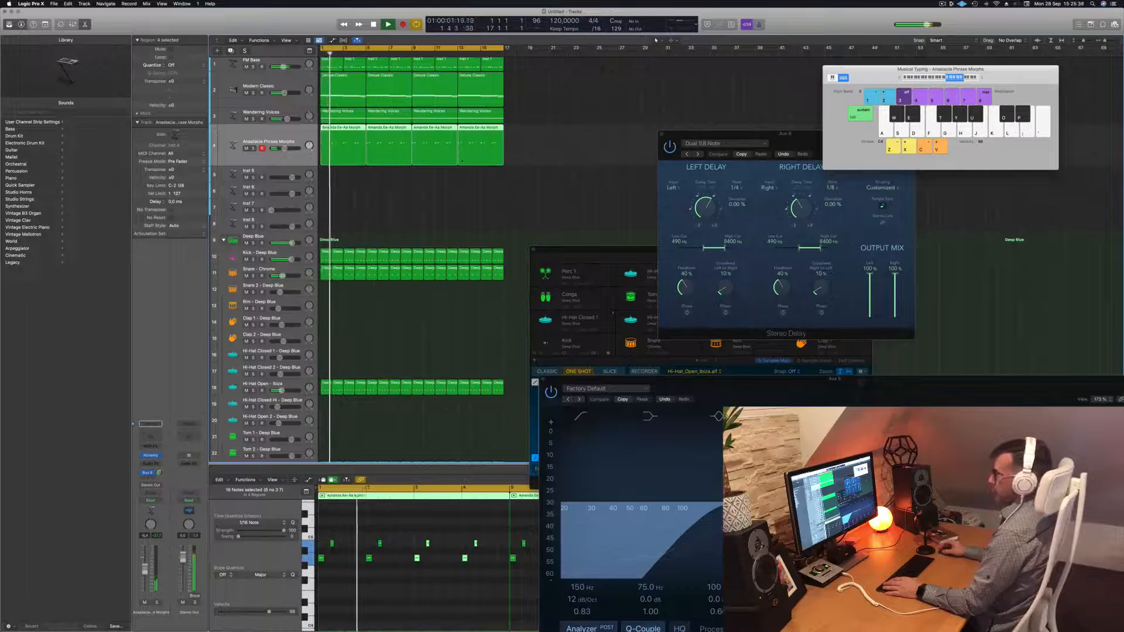
# Copy the Deluxe Classic chord region onto Inst 5 at bar 1, make the track taller, and reposition its Alchemy window
pyautogui.click(348, 92)
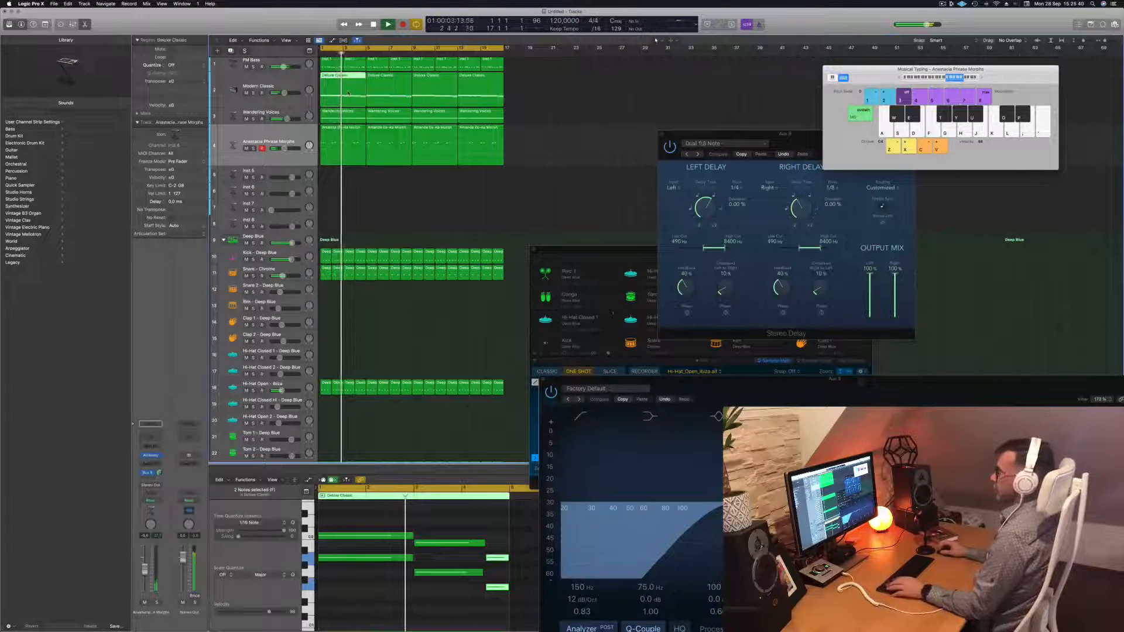
pyautogui.press('space')
pyautogui.moveTo(348, 92); pyautogui.dragTo(343, 182)
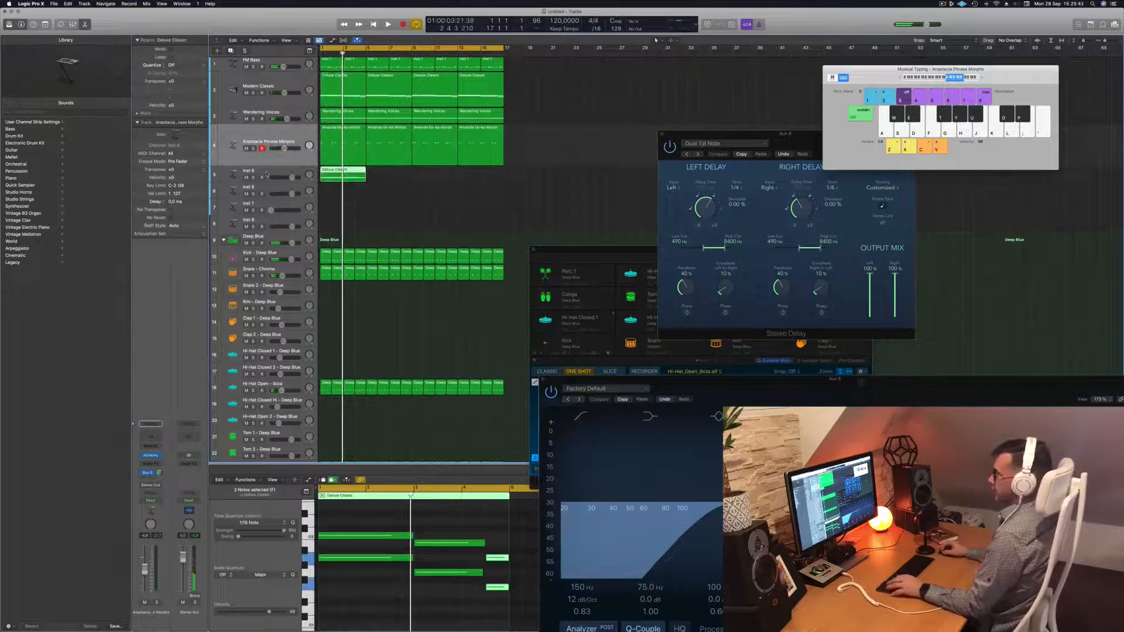
pyautogui.click(266, 173)
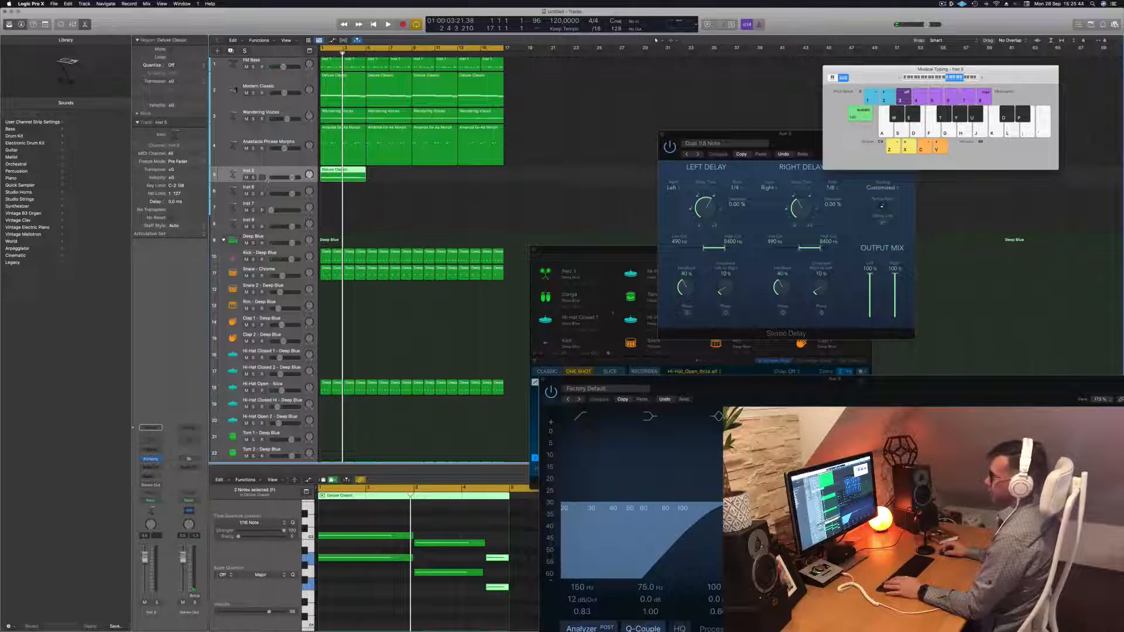
pyautogui.moveTo(268, 182); pyautogui.dragTo(270, 215)
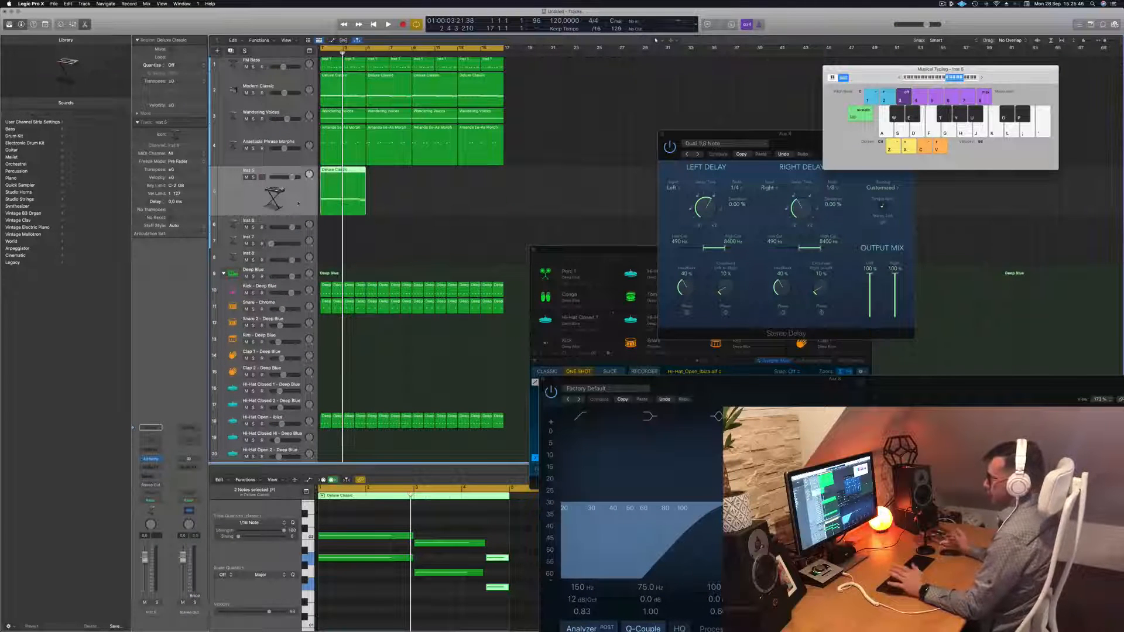
pyautogui.press('space')
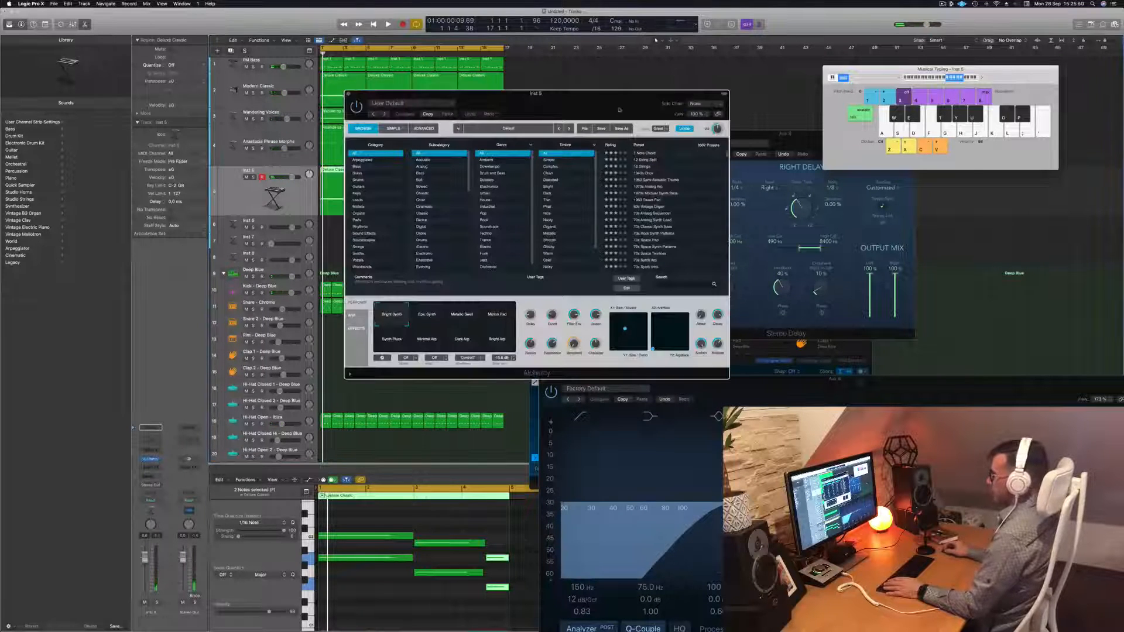
pyautogui.moveTo(610, 99); pyautogui.dragTo(643, 107)
# Audition Arpeggiated presets: 70s Analog Sequencer, 80s Pop Synth Arpeggiator, 80s Simple Synth Patterns and Acoustic Cascades
pyautogui.click(407, 171)
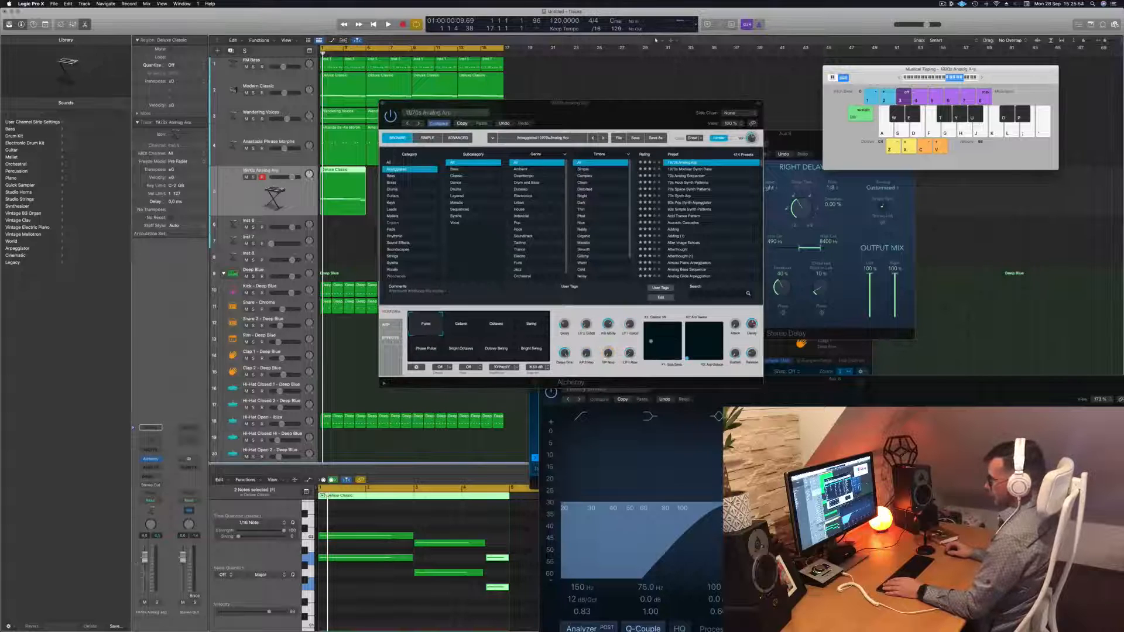
pyautogui.press('space')
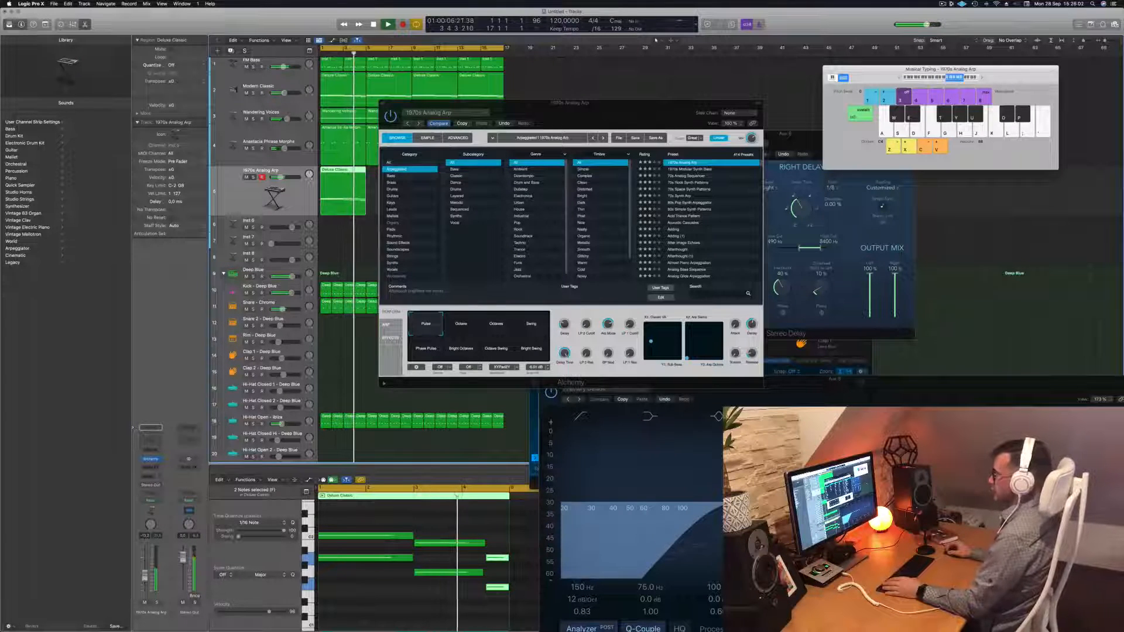
pyautogui.click(532, 327)
pyautogui.press('space')
pyautogui.press('space')
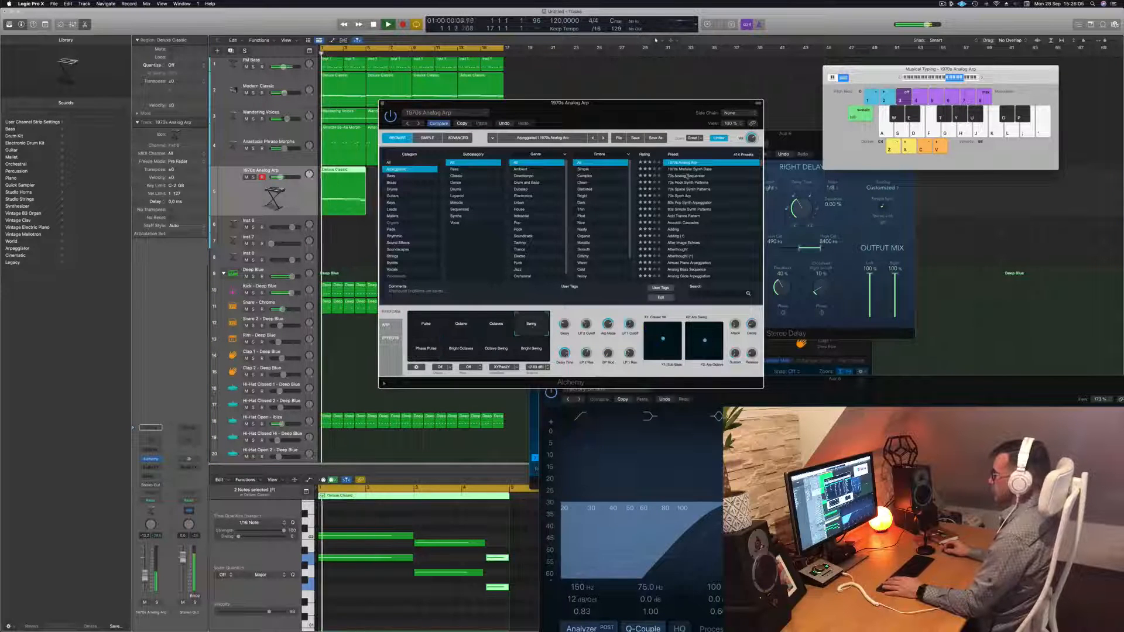
pyautogui.click(688, 176)
pyautogui.press('space')
pyautogui.press('space')
pyautogui.click(678, 202)
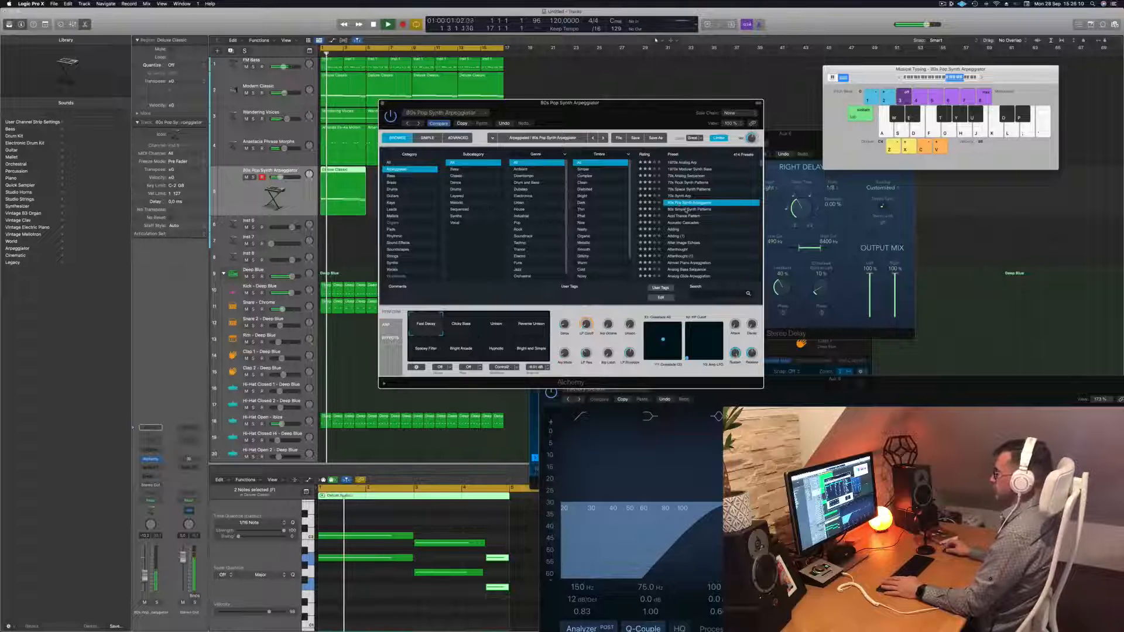
pyautogui.click(692, 209)
pyautogui.press('space')
pyautogui.press('space')
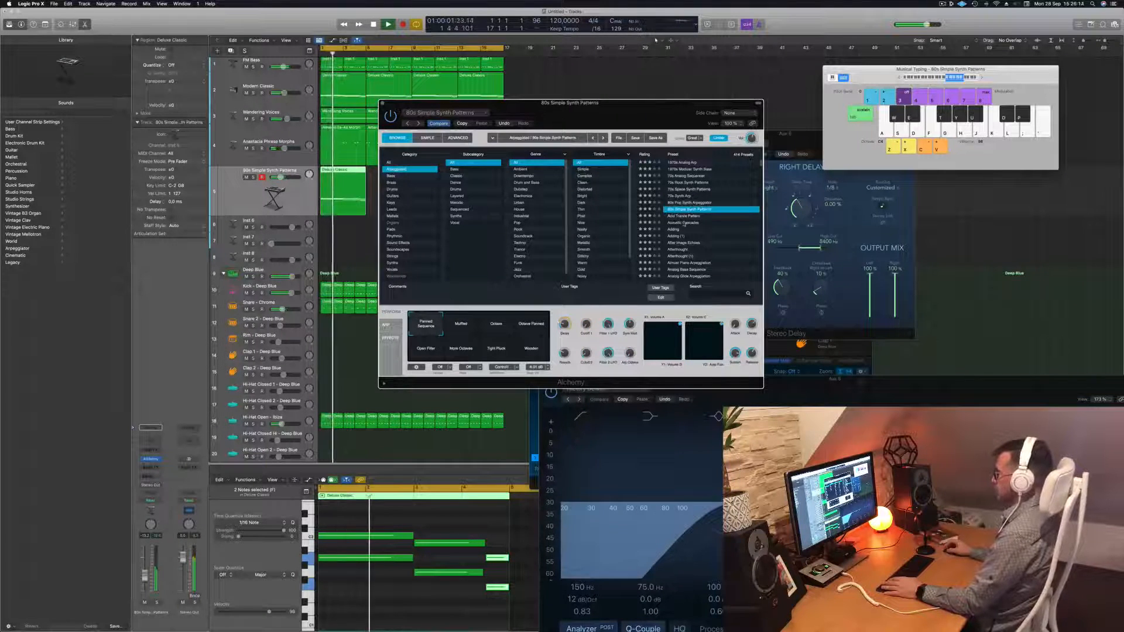
pyautogui.click(684, 223)
pyautogui.press('space')
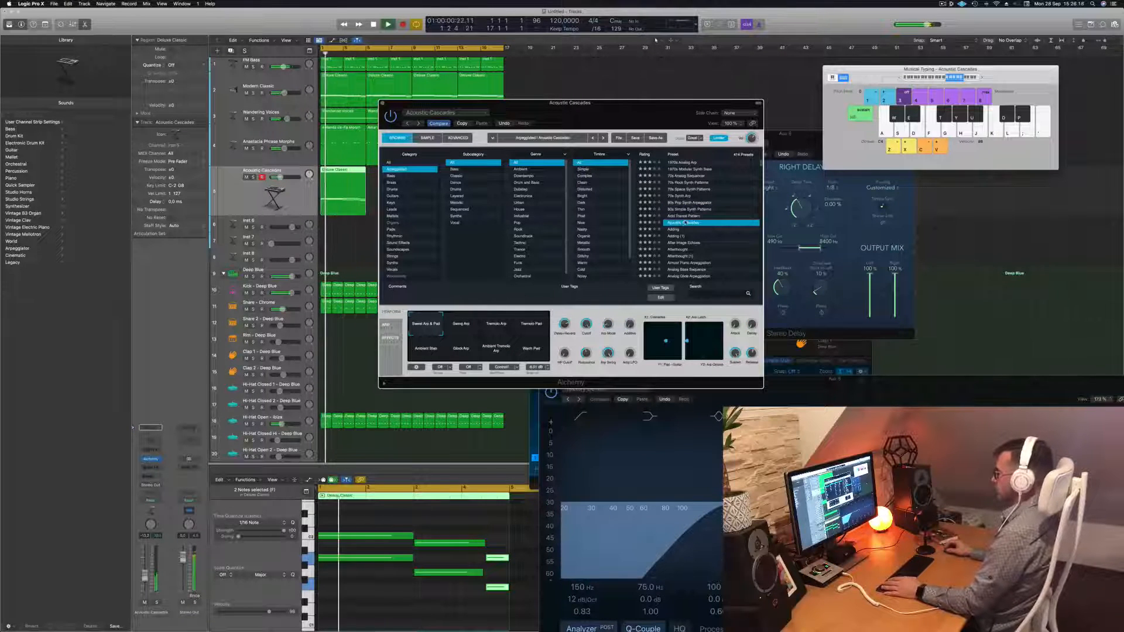
# Try the Tremolo Arp, Swing Arp, Tremolo Pad and Ambient Stab variations, then load the Adding preset
pyautogui.click(496, 326)
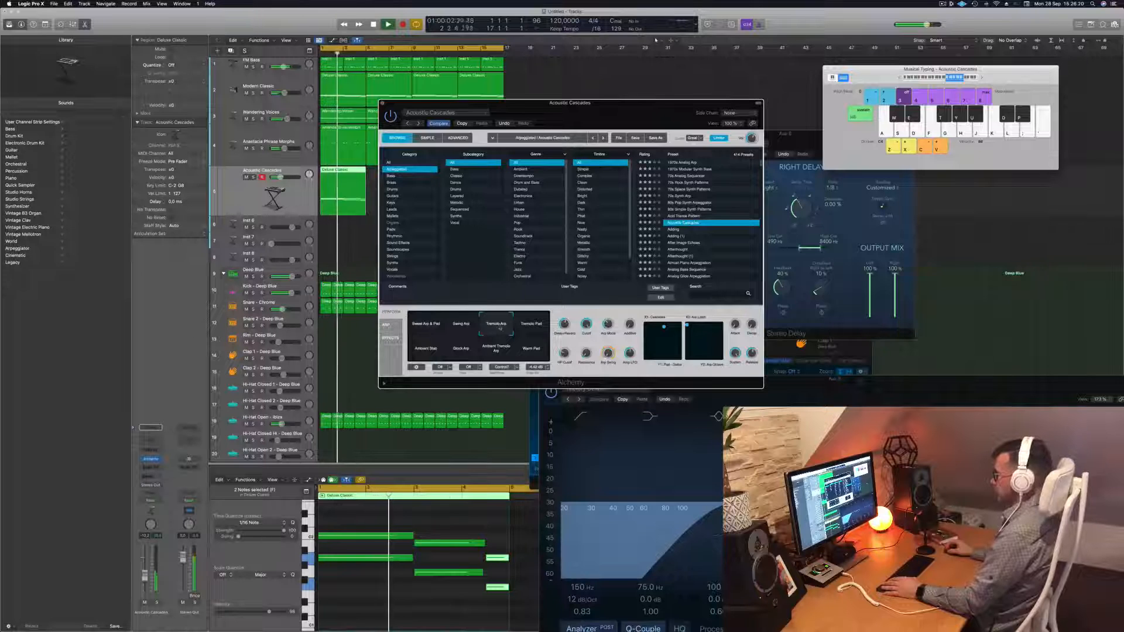
pyautogui.click(462, 331)
pyautogui.click(535, 331)
pyautogui.click(430, 352)
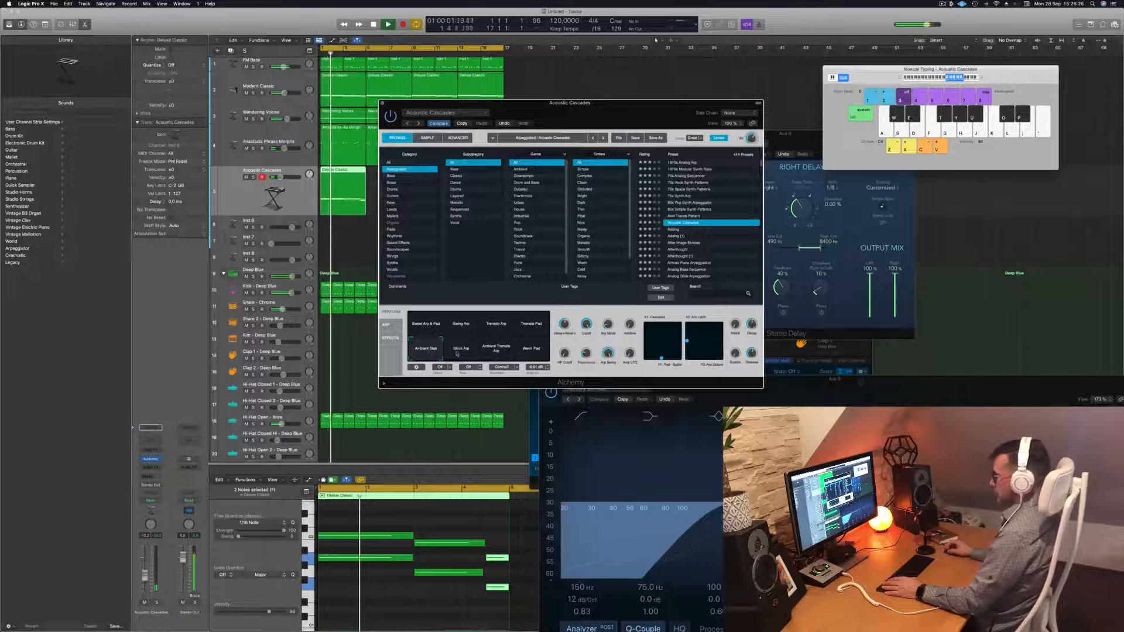
pyautogui.click(679, 230)
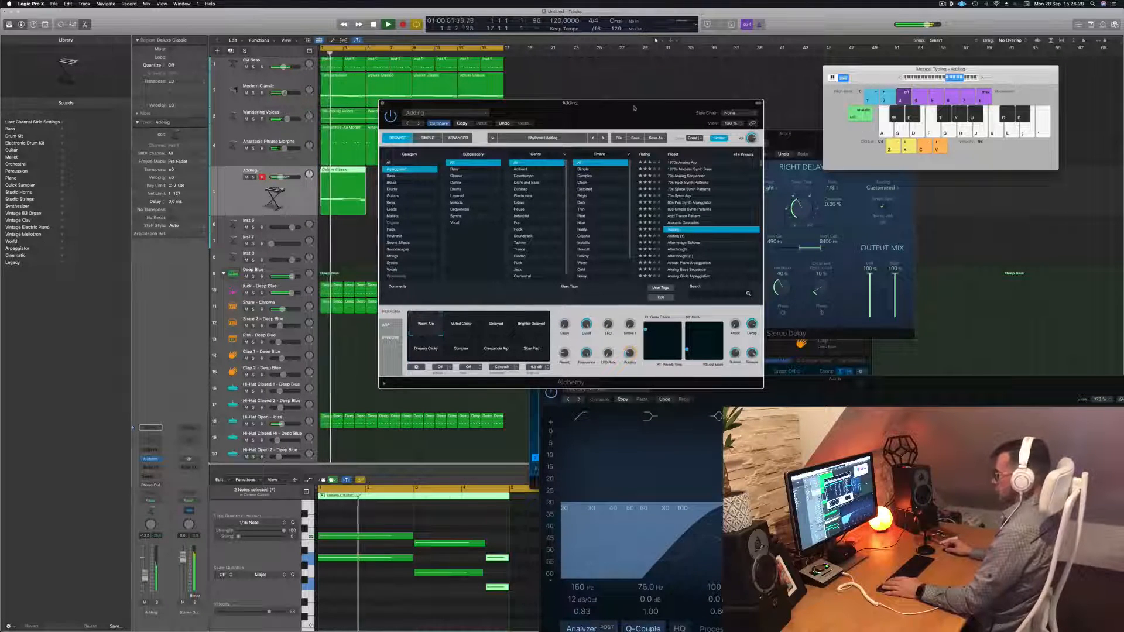
pyautogui.moveTo(634, 108); pyautogui.dragTo(712, 50)
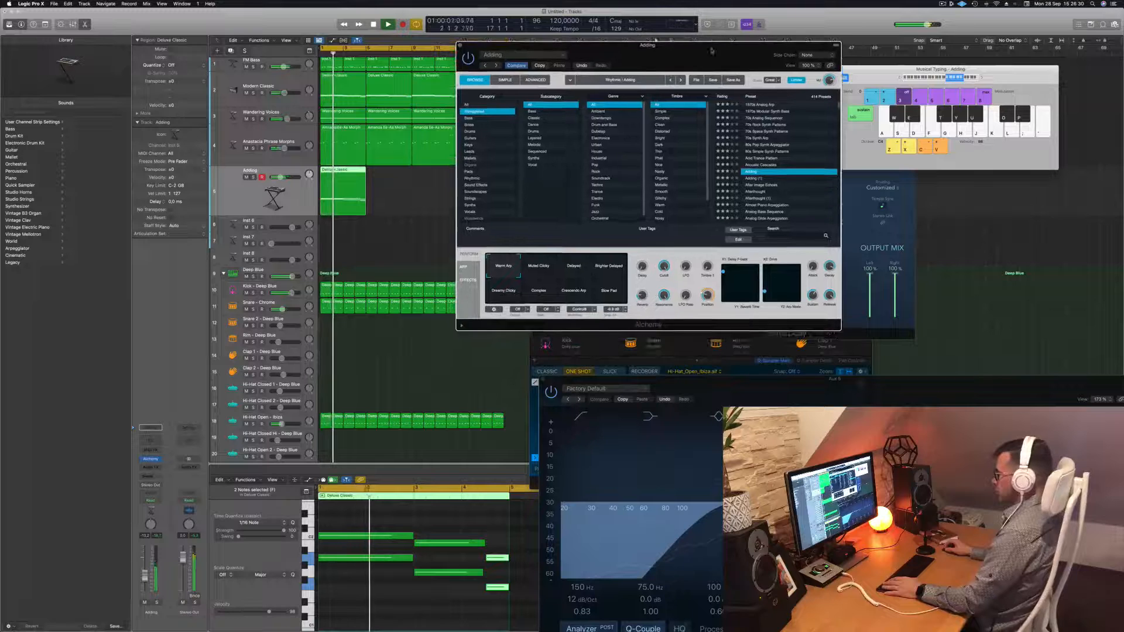
# Delete all six chord notes from the Adding track's region in the editor
pyautogui.click(157, 602)
pyautogui.click(362, 594)
pyautogui.press('space')
pyautogui.press('super+a')
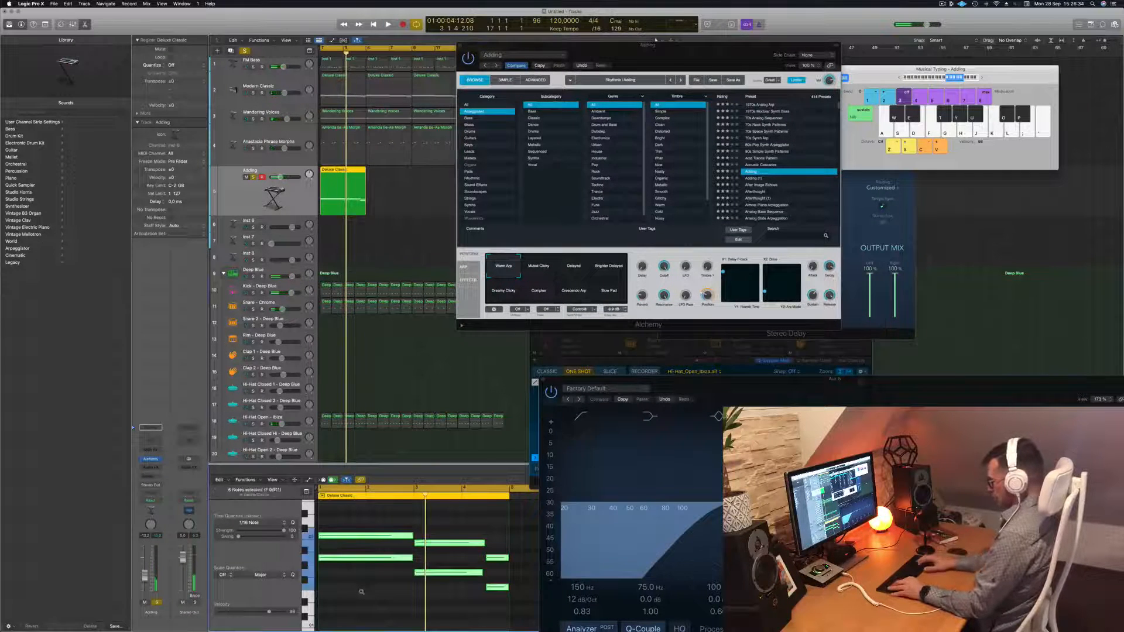
pyautogui.press('Delete')
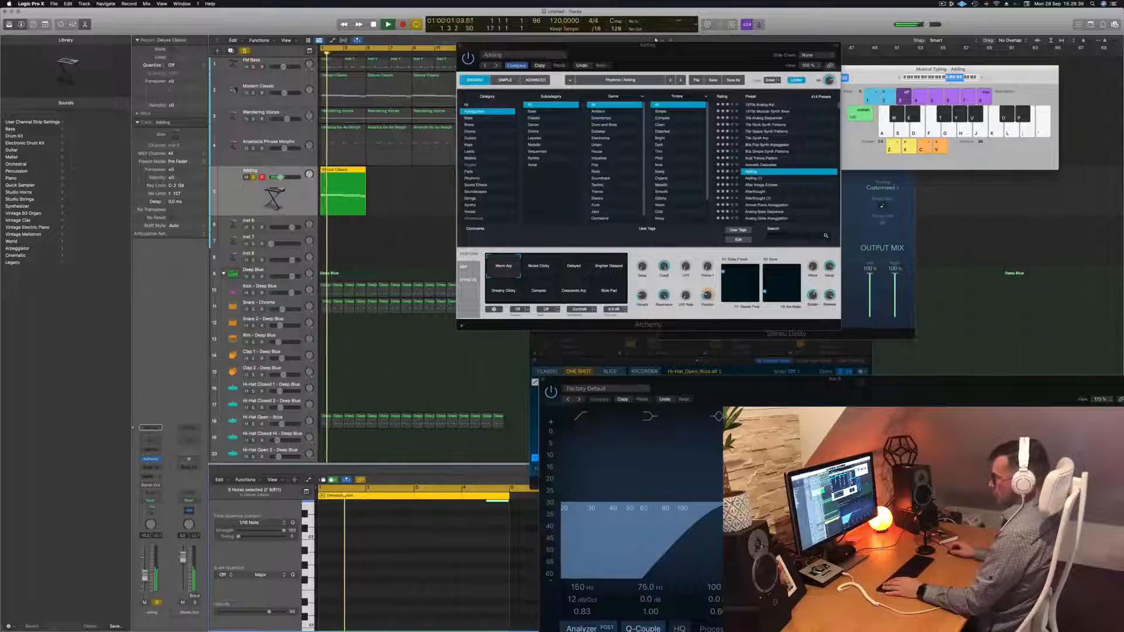
pyautogui.click(156, 603)
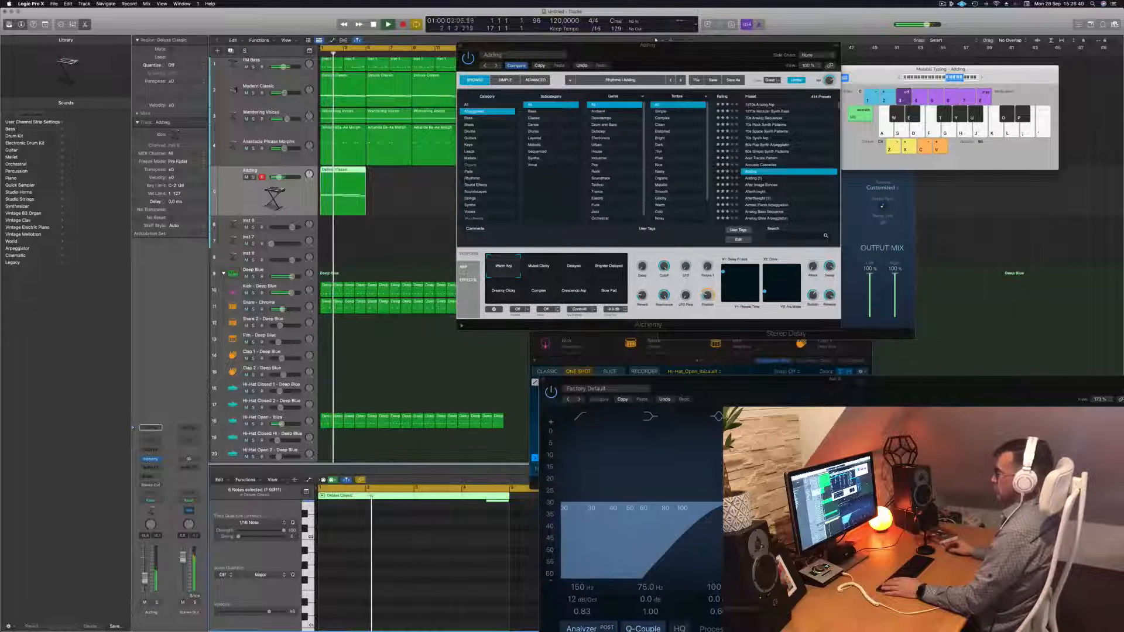
# Solo Adding, mute Modern Classic, and duplicate the Deluxe Classic region right after itself
pyautogui.moveTo(762, 63); pyautogui.dragTo(926, 100)
pyautogui.press('Return')
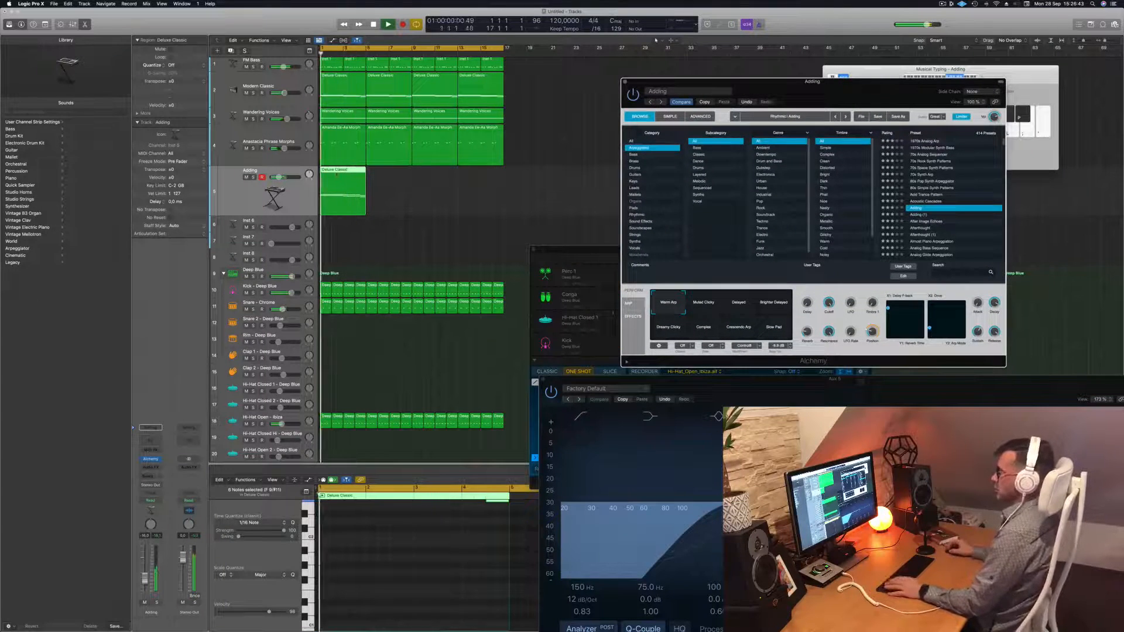
pyautogui.click(253, 178)
pyautogui.press('Return')
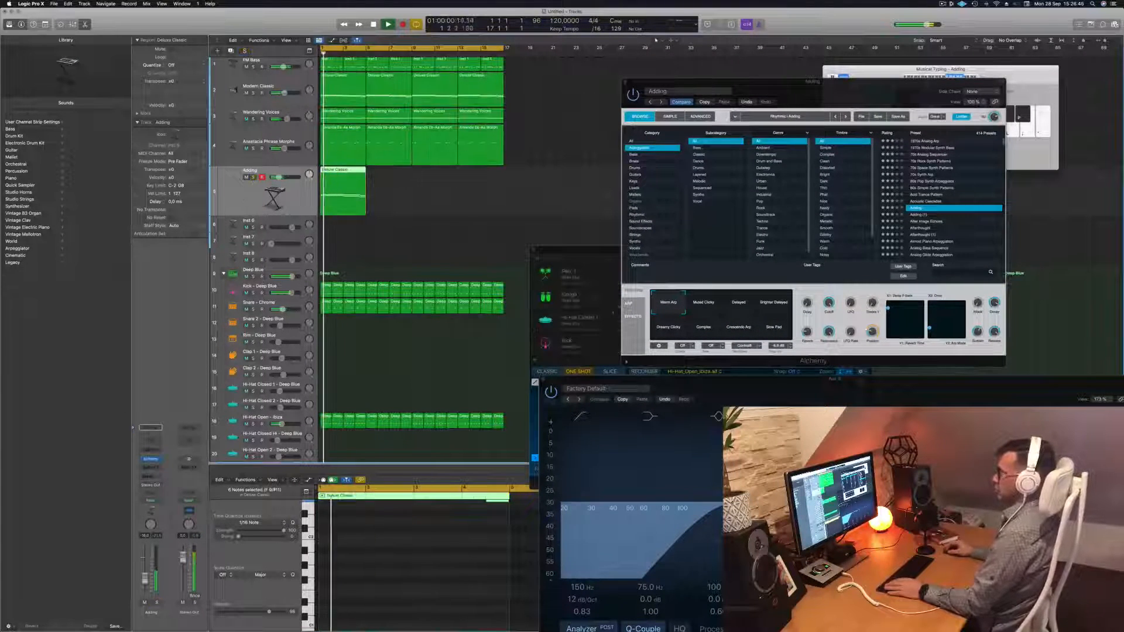
pyautogui.click(247, 92)
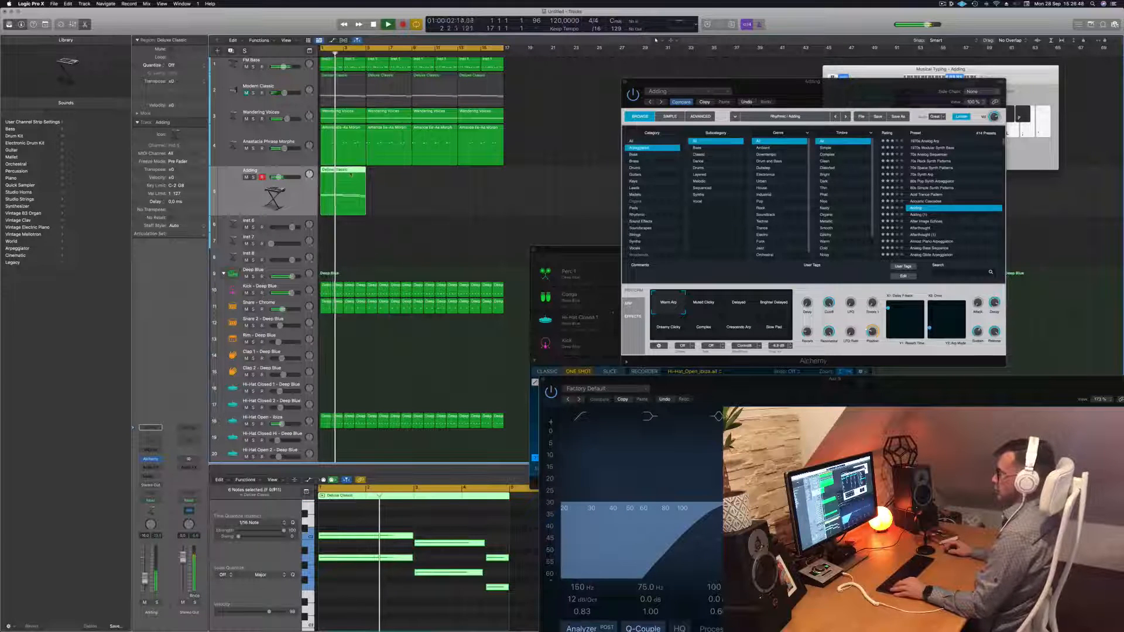
pyautogui.moveTo(349, 181)
pyautogui.mouseDown()
pyautogui.moveTo(397, 181)
pyautogui.moveTo(337, 181)
pyautogui.mouseUp()
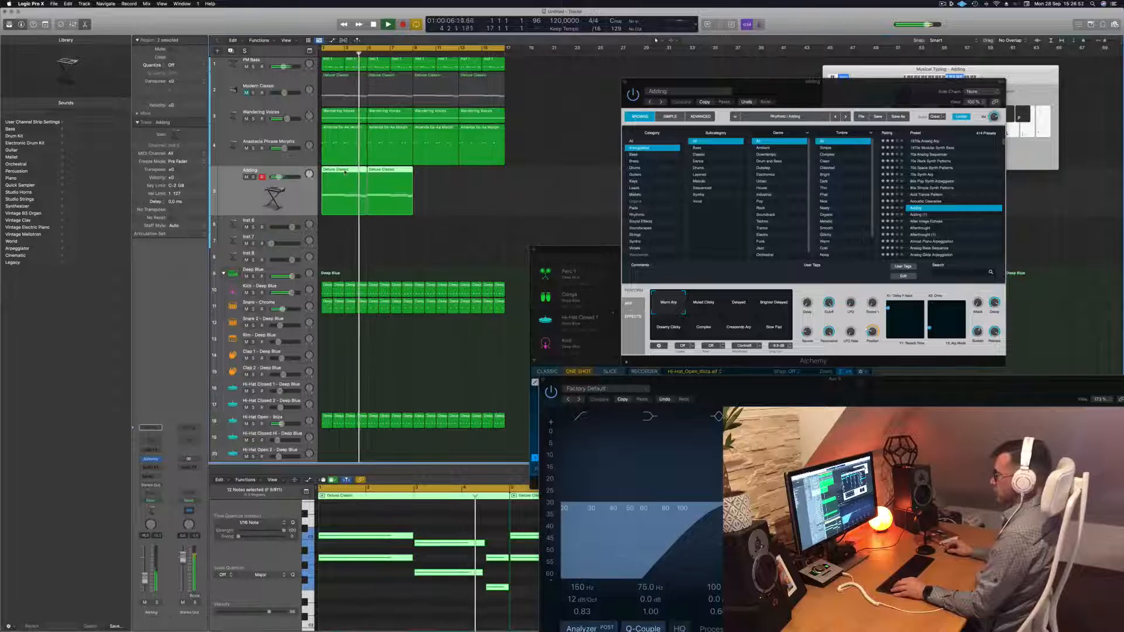
# Copy both Deluxe Classic regions to bar 9 so four regions fill the track
pyautogui.moveTo(352, 176); pyautogui.dragTo(442, 182)
pyautogui.press('Return')
pyautogui.click(258, 190)
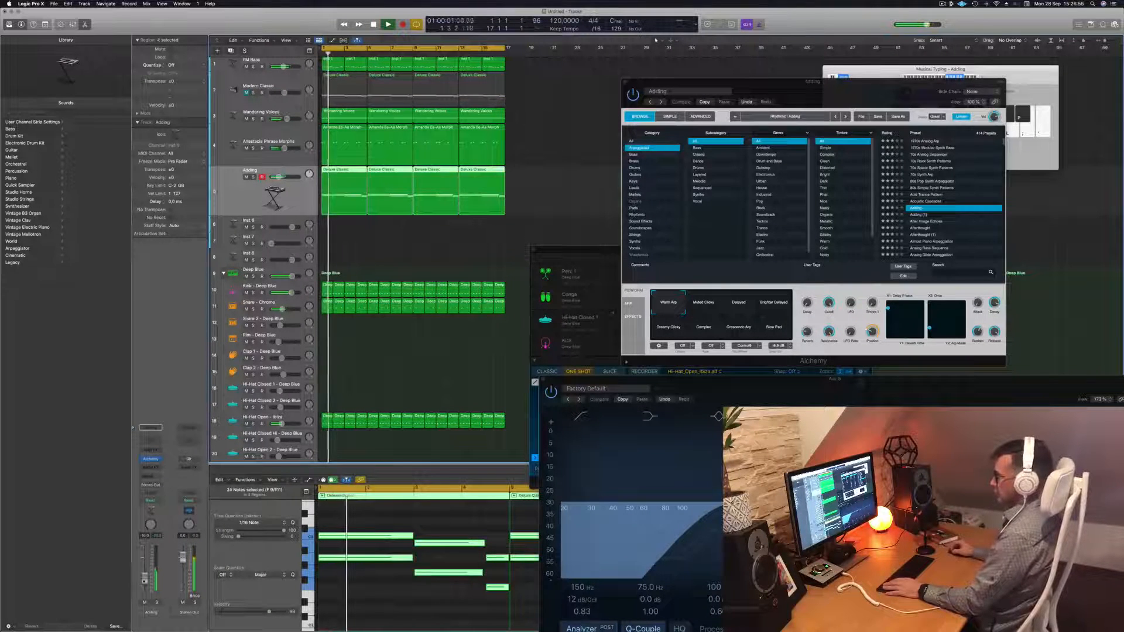
pyautogui.moveTo(843, 91); pyautogui.dragTo(652, 173)
# Try the Muted Clicky, Delayed, Brighter Delayed and Dreamy Clicky variations, settling on Warm Arp, then close Alchemy and solo the track
pyautogui.click(515, 387)
pyautogui.click(547, 388)
pyautogui.press('space')
pyautogui.click(579, 390)
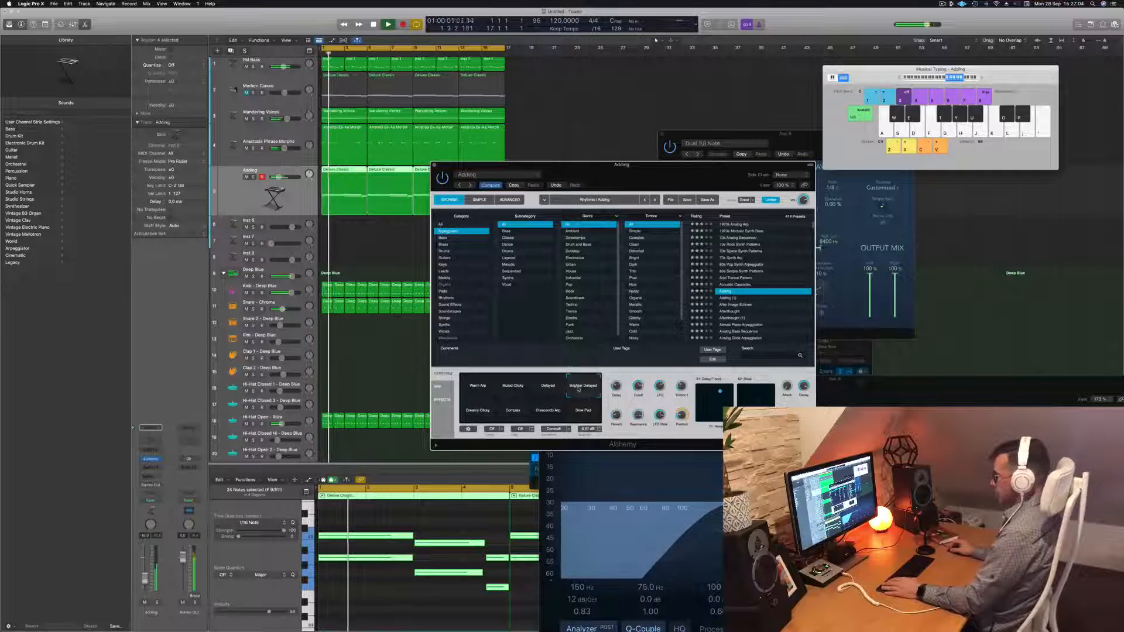
pyautogui.click(476, 411)
pyautogui.press('space')
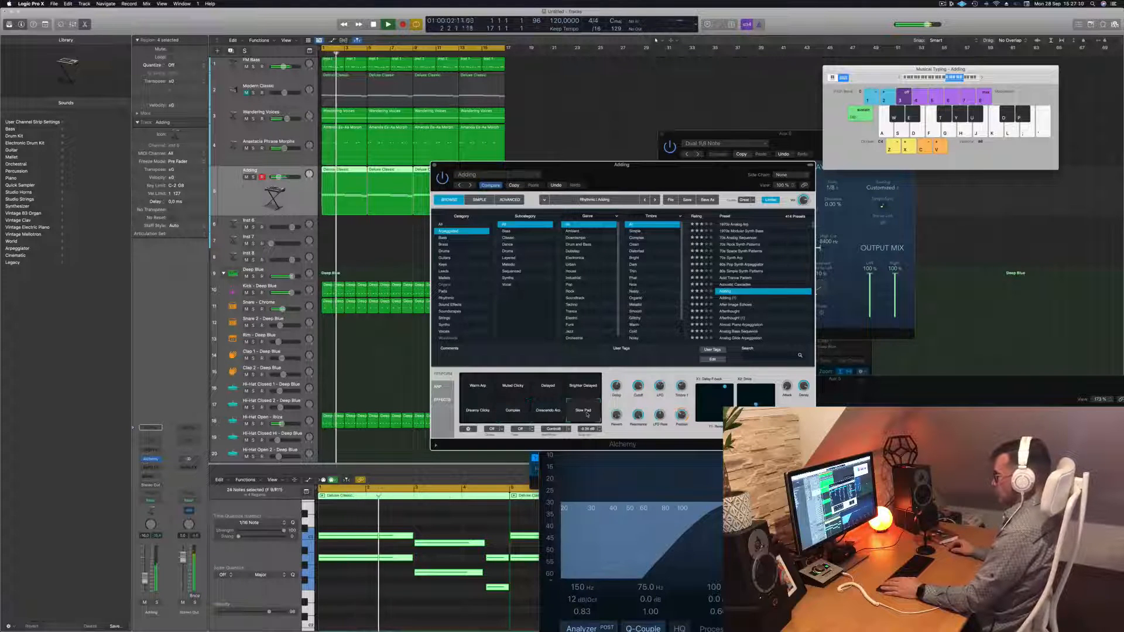
pyautogui.click(476, 389)
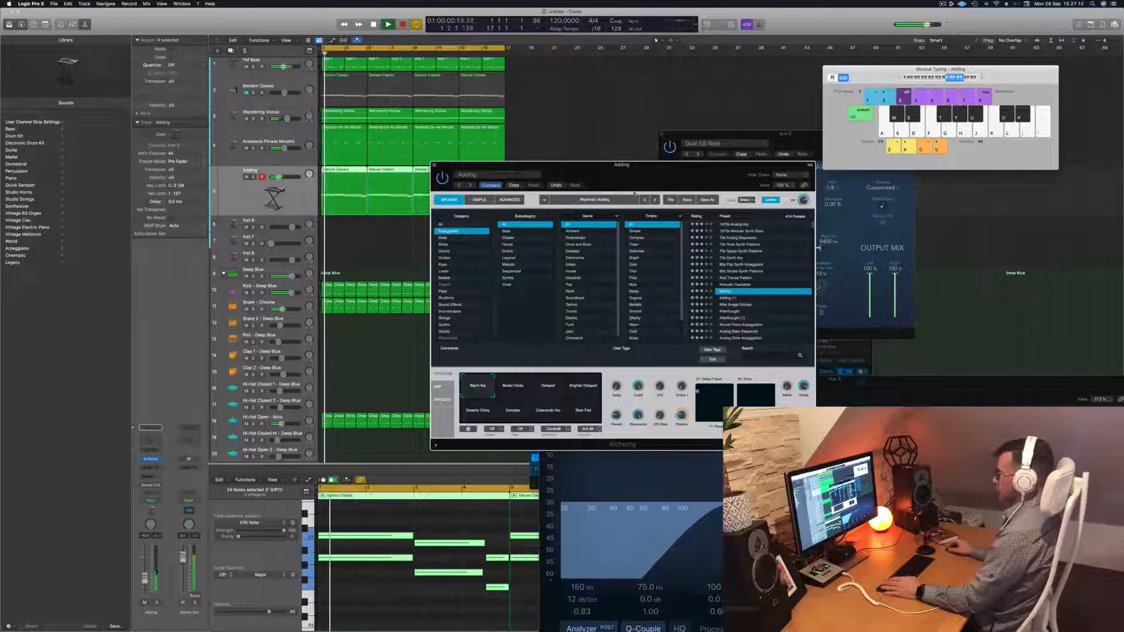
pyautogui.moveTo(509, 166); pyautogui.dragTo(509, 167)
pyautogui.click(434, 168)
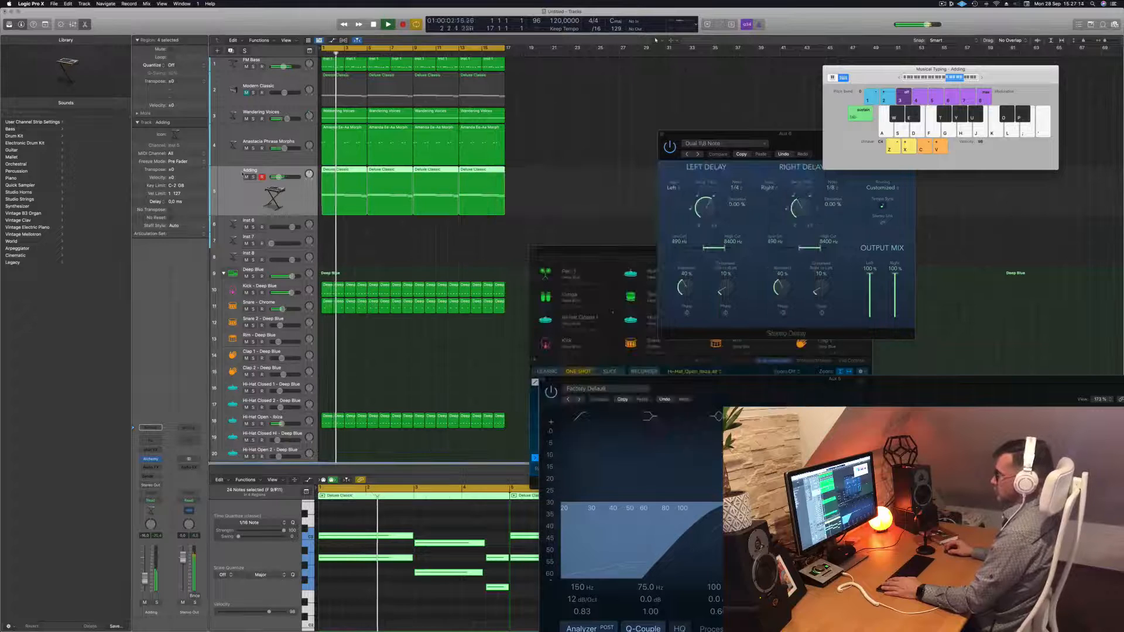
pyautogui.click(253, 177)
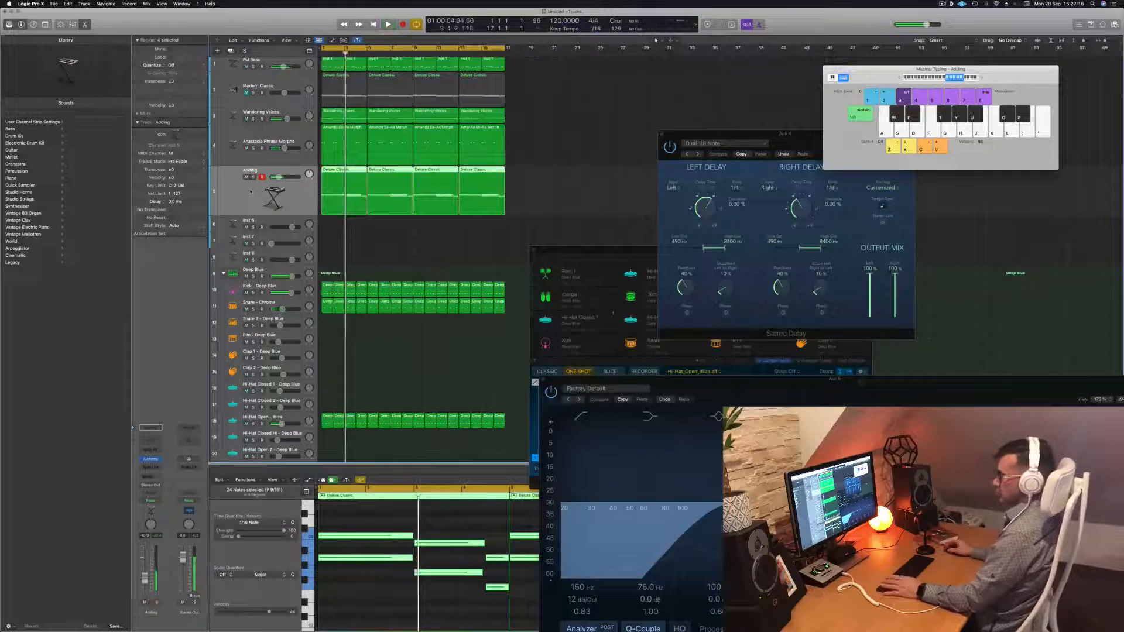
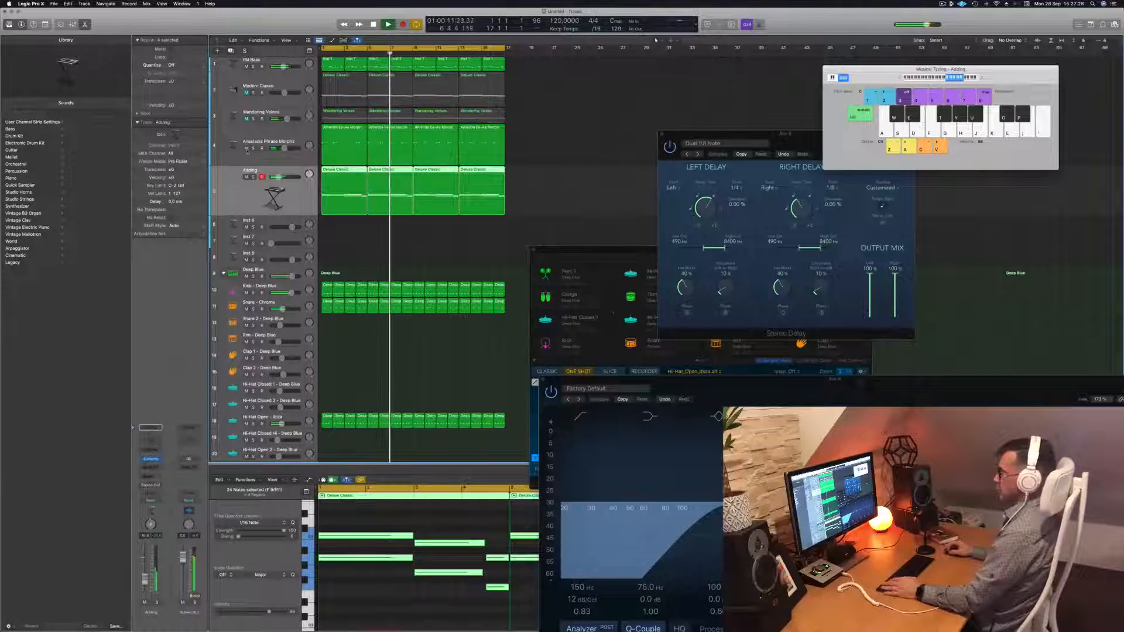
# Unmute Modern Classic, select the empty Inst 6 track, and restart playback from the beginning
pyautogui.click(539, 164)
pyautogui.click(246, 93)
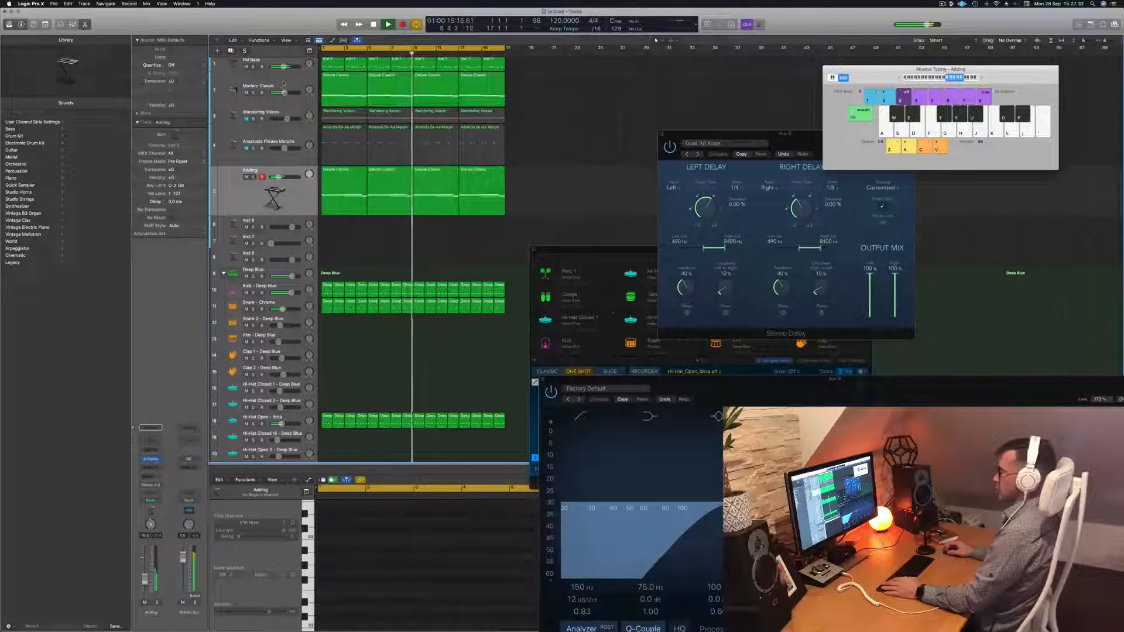
pyautogui.click(264, 80)
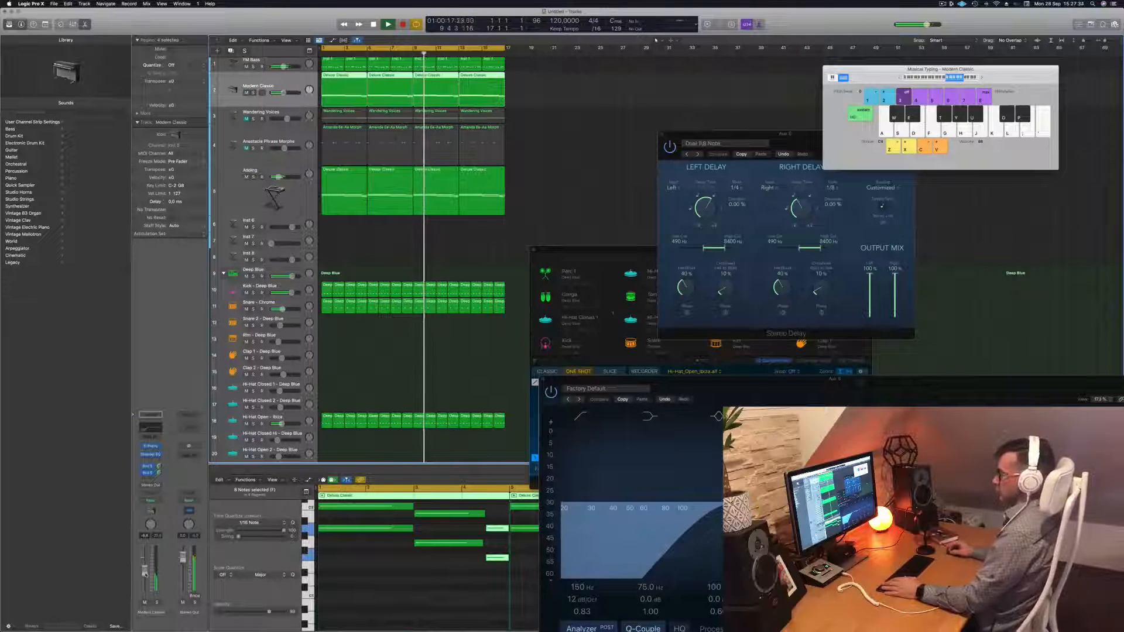
pyautogui.click(380, 243)
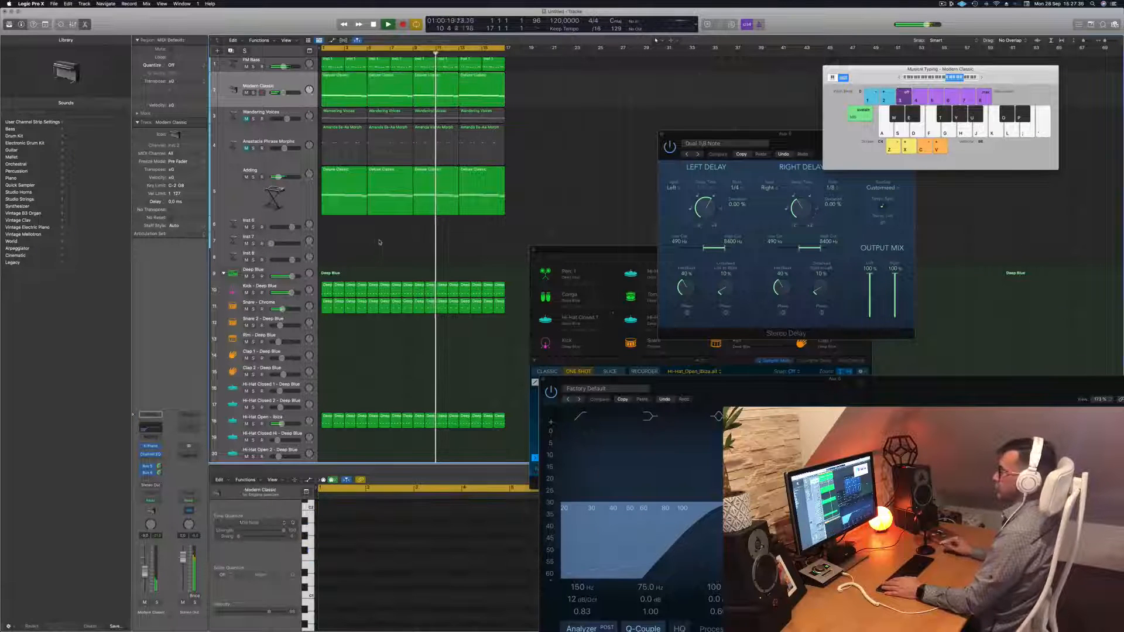
pyautogui.click(270, 221)
pyautogui.press('space')
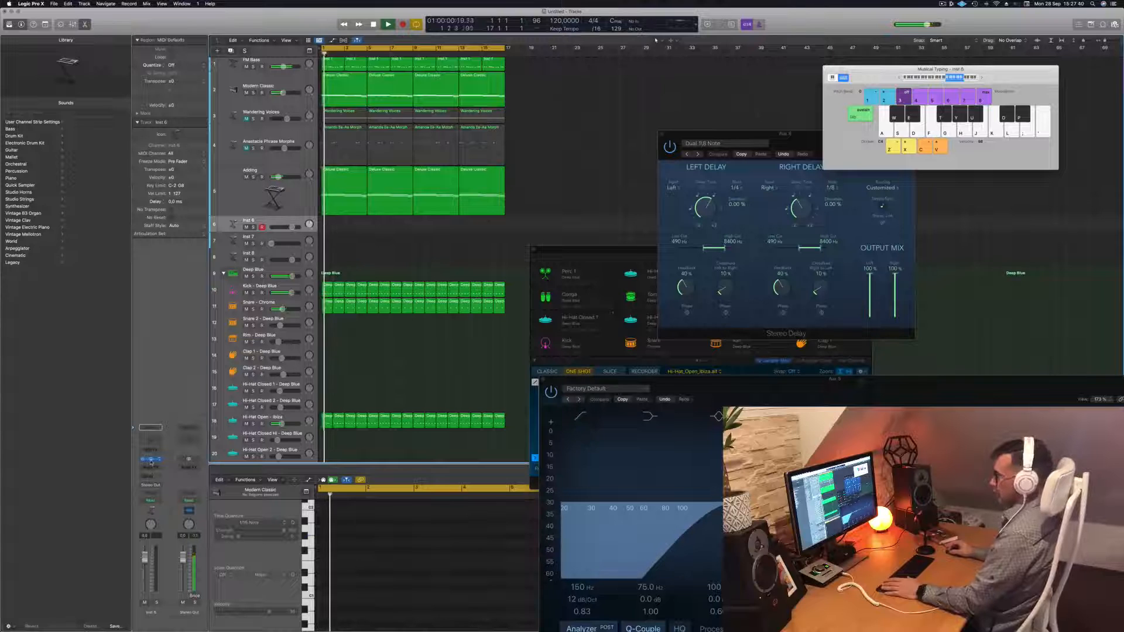
# Open Inst 6's Alchemy synth and route a send from Inst 6 to Bus 7
pyautogui.click(151, 459)
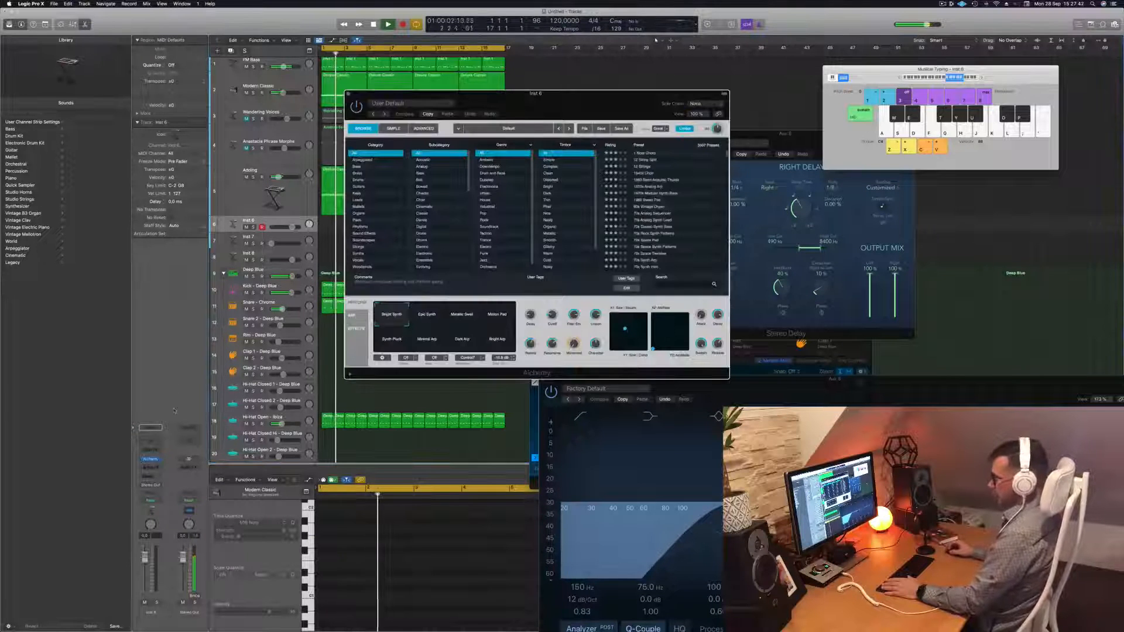
pyautogui.click(150, 475)
pyautogui.moveTo(148, 486)
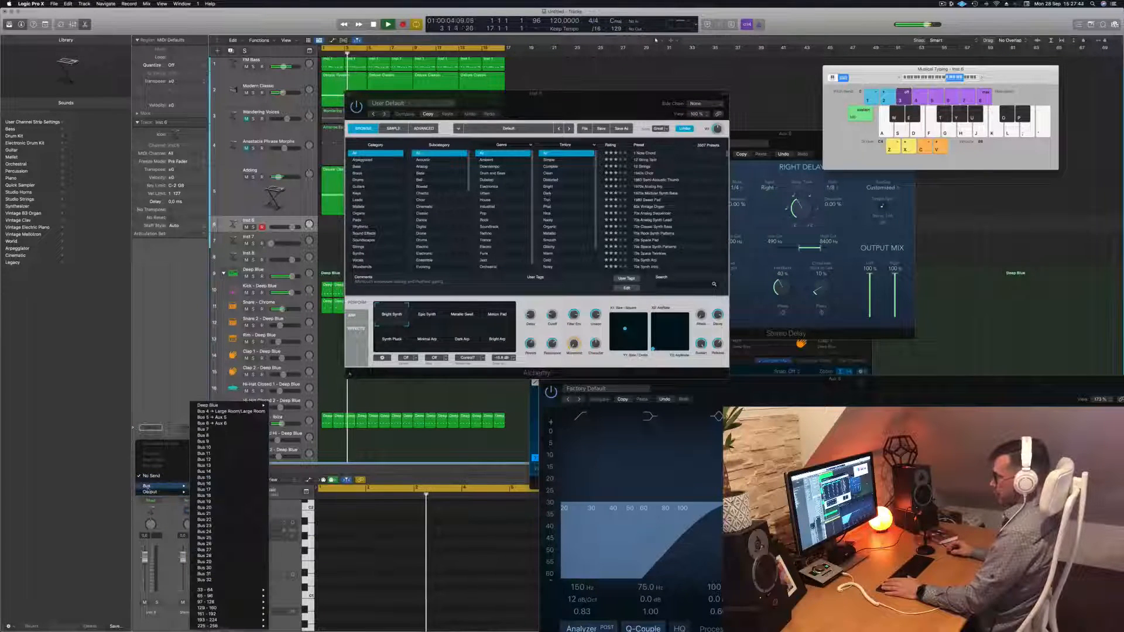
pyautogui.click(216, 431)
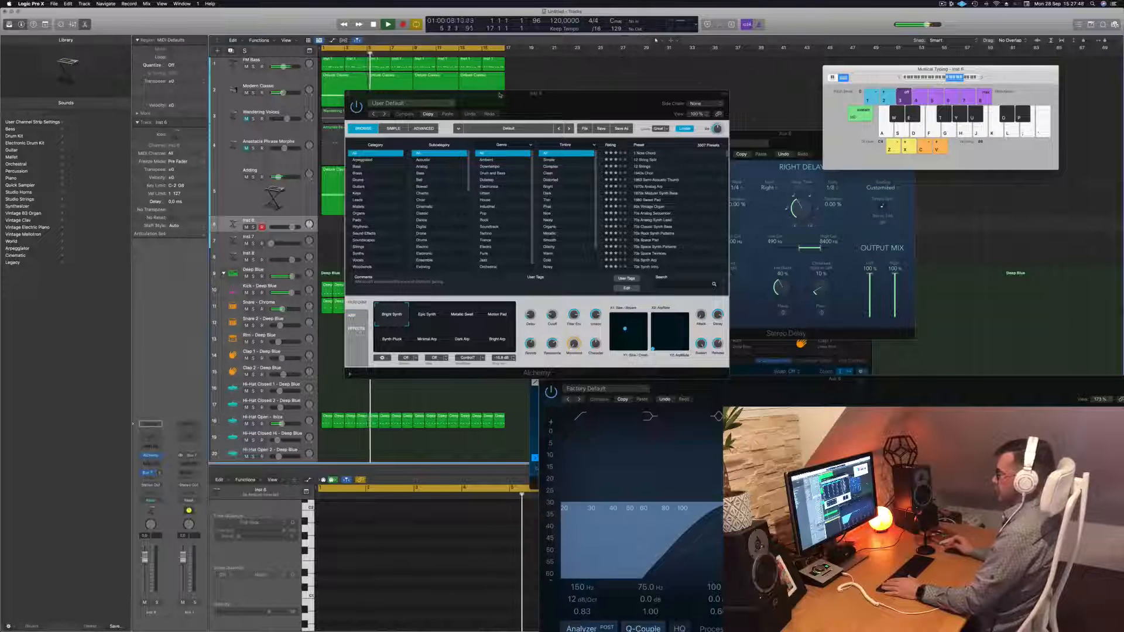
pyautogui.click(191, 466)
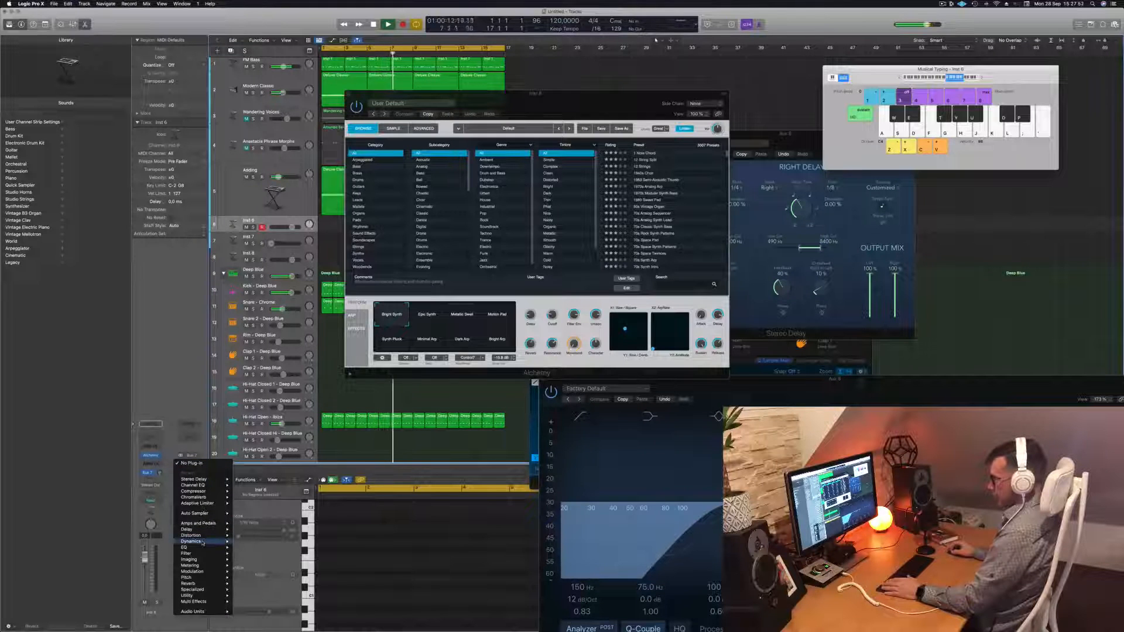
pyautogui.moveTo(208, 584)
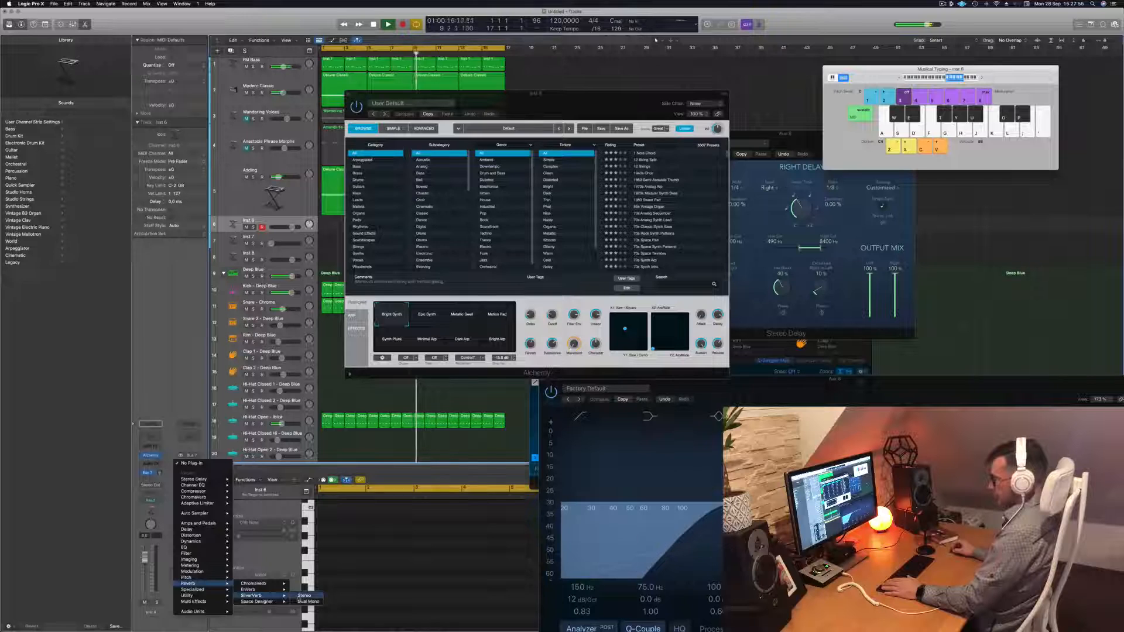
# Insert a stereo SilverVerb on the Bus 7 aux with a large, 100% wet preset
pyautogui.click(304, 595)
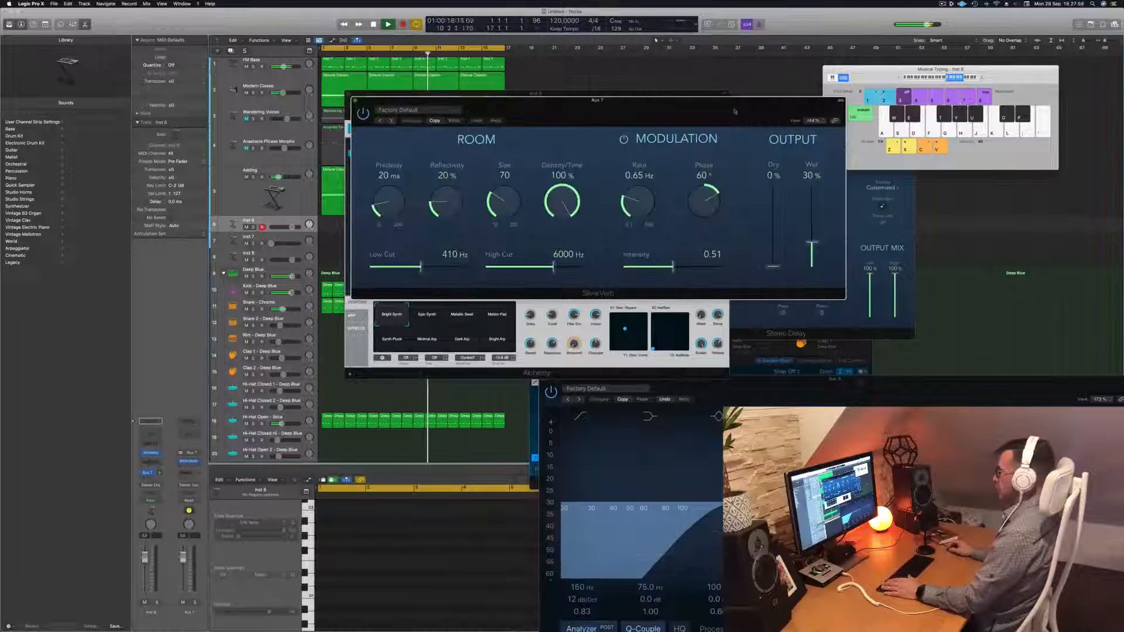
pyautogui.click(431, 114)
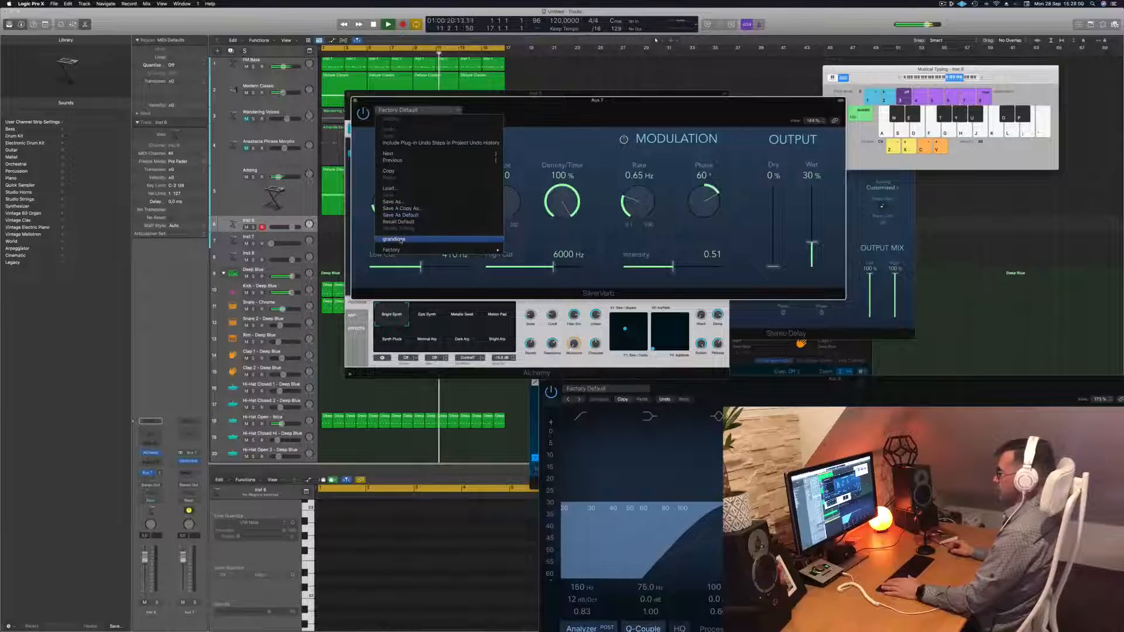
pyautogui.click(453, 236)
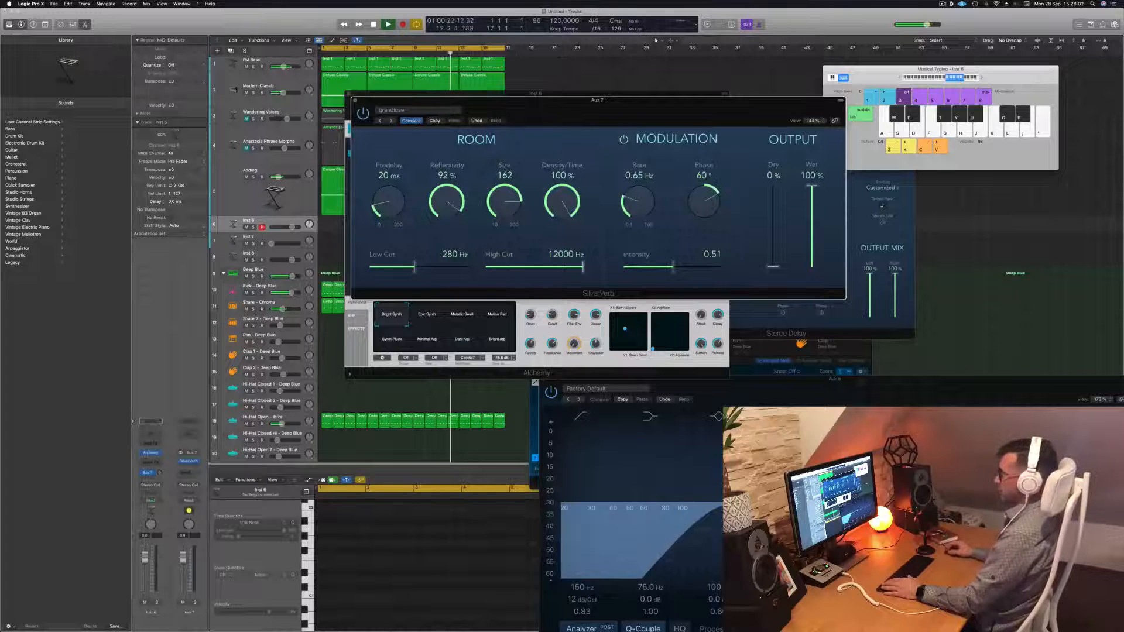
pyautogui.click(353, 101)
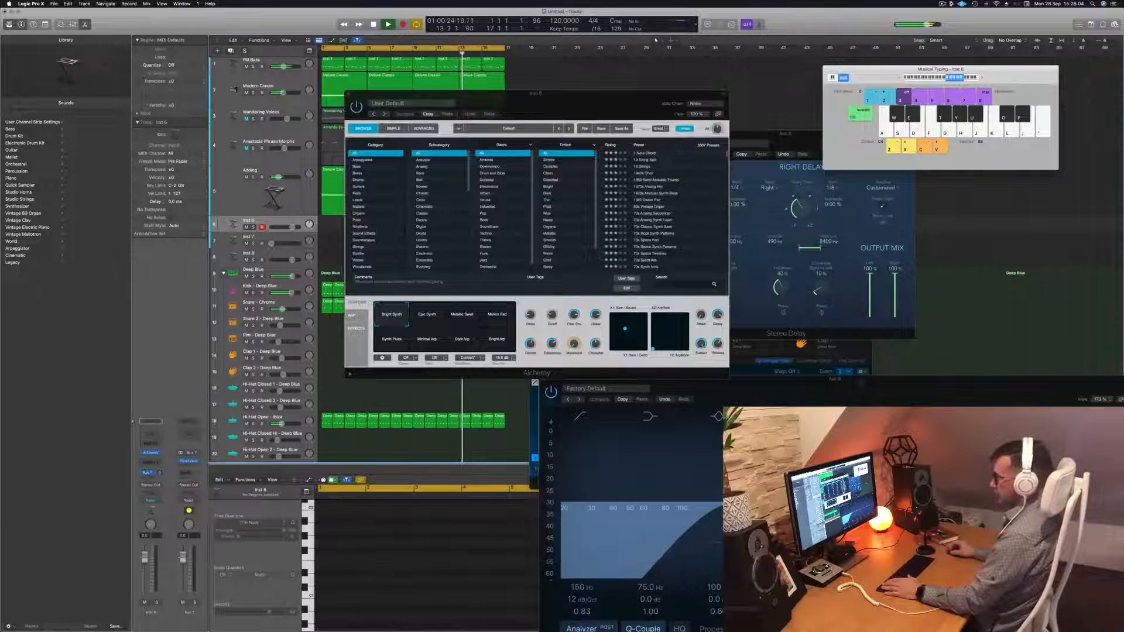
# Reopen Alchemy on Inst 6, filter presets to Guitars, and audition Afterthought
pyautogui.click(152, 454)
pyautogui.click(152, 454)
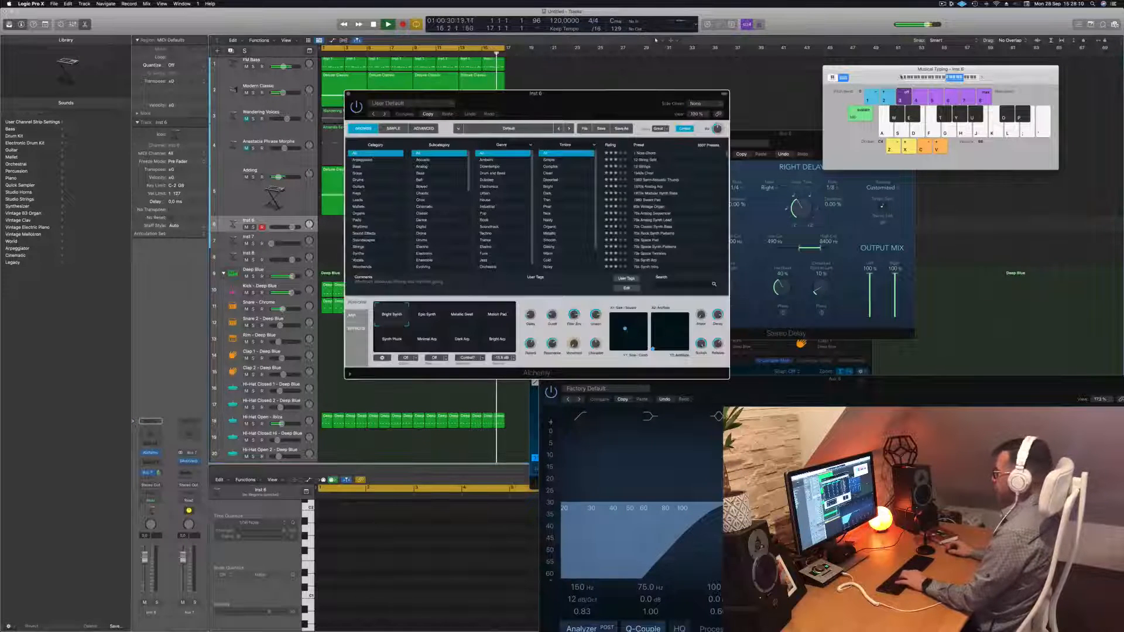
pyautogui.moveTo(409, 95); pyautogui.dragTo(516, 117)
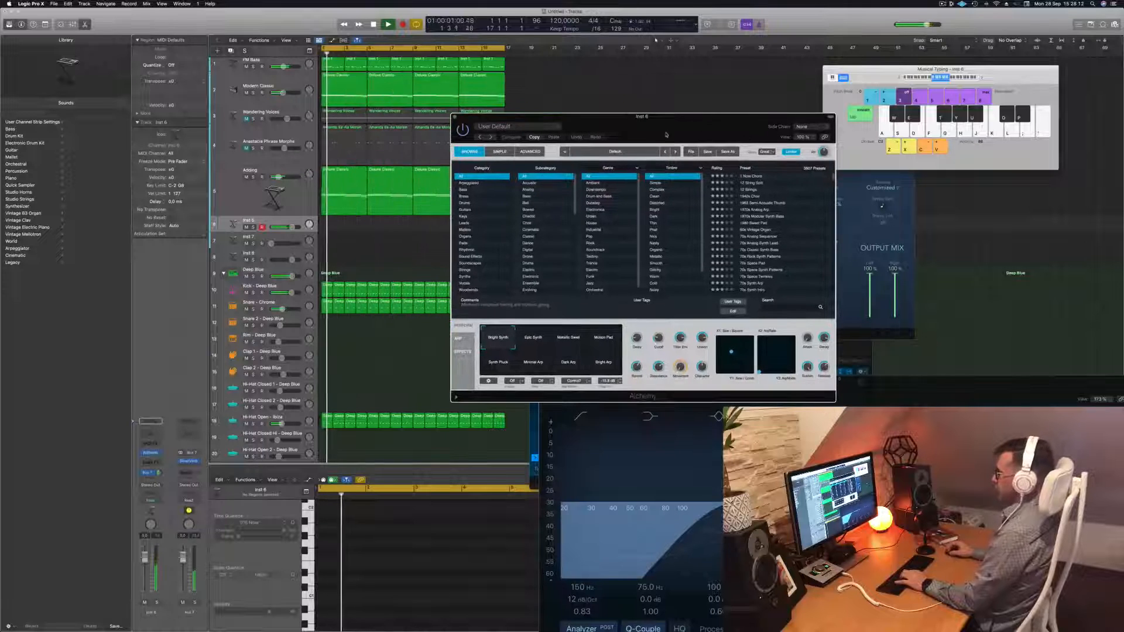
pyautogui.click(480, 209)
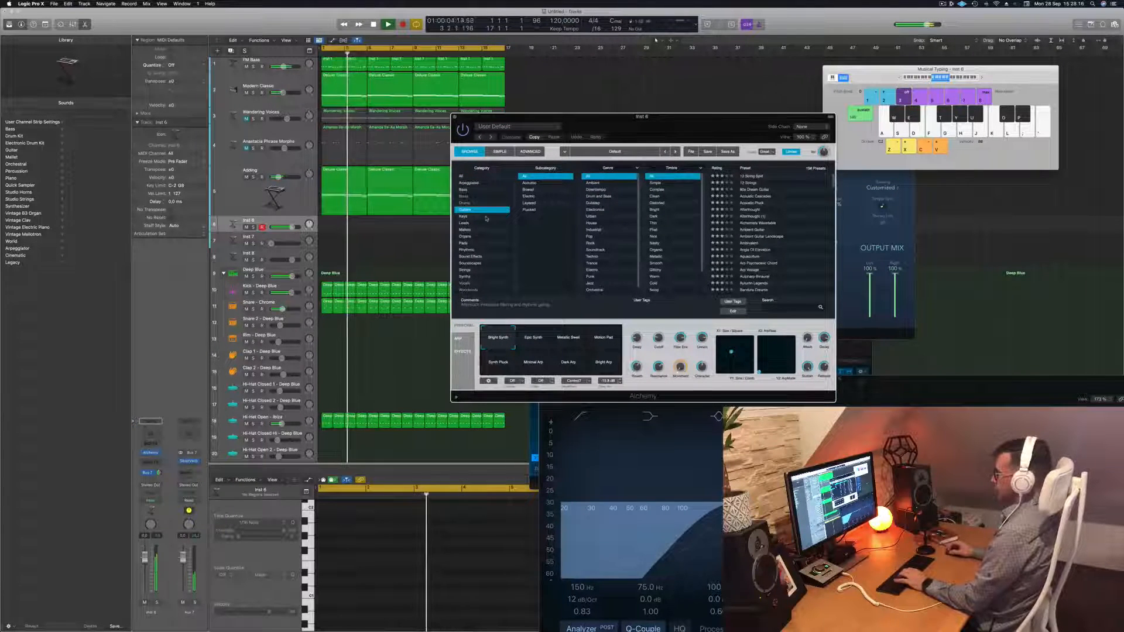
pyautogui.click(764, 209)
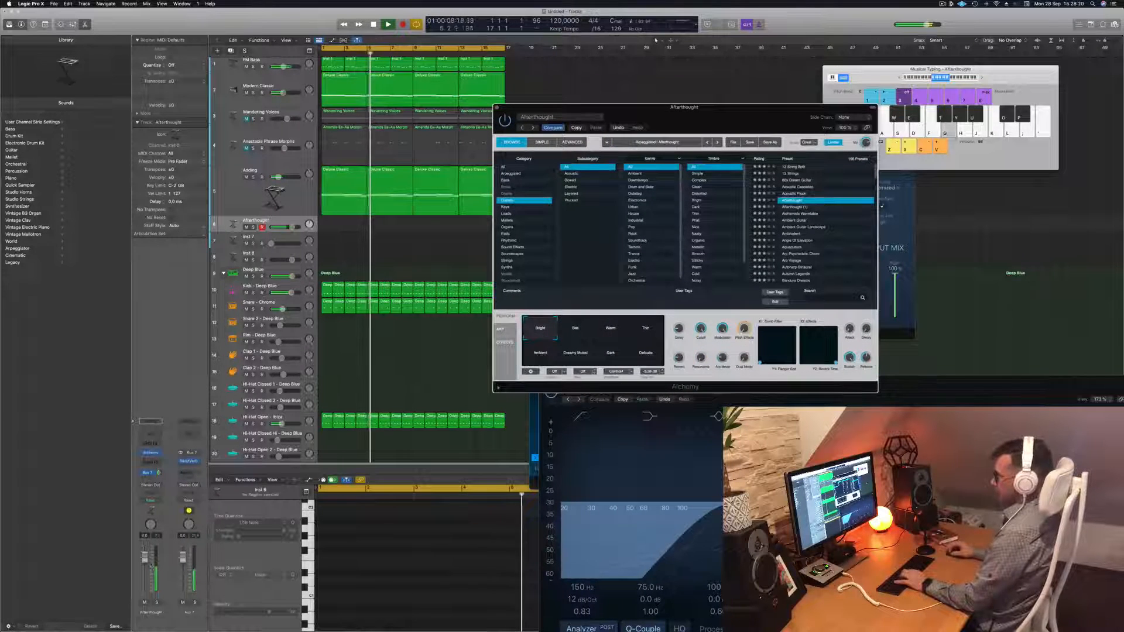
pyautogui.click(726, 85)
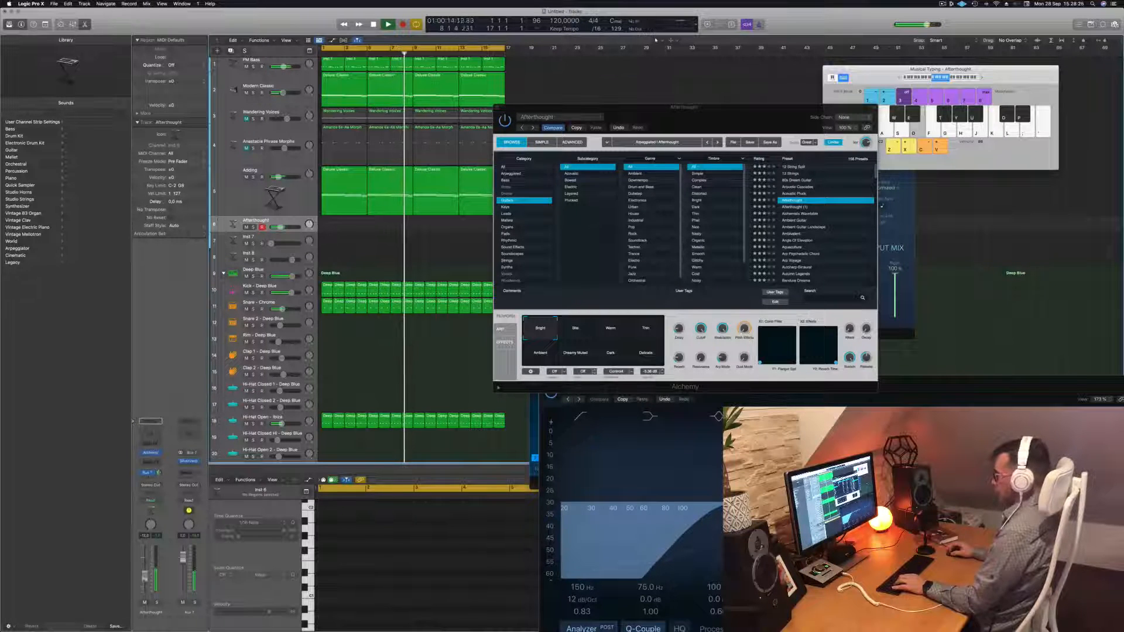
# Try the Bite and Warm snapshots and Alchemists Wavetable, then load Ambient Guitar
pyautogui.click(573, 338)
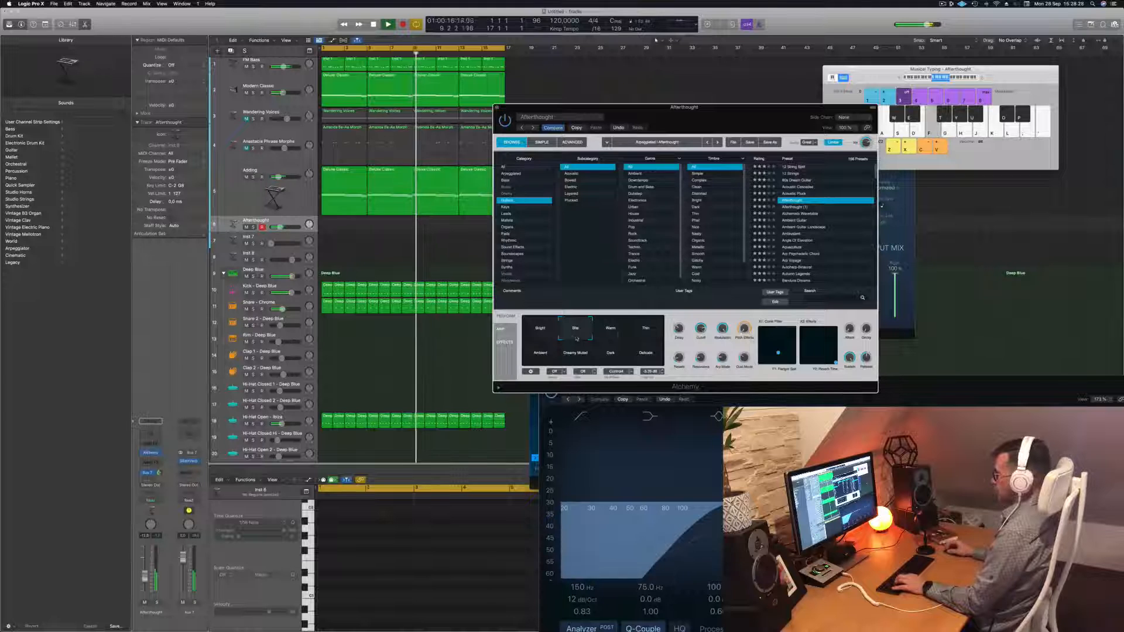
pyautogui.click(617, 333)
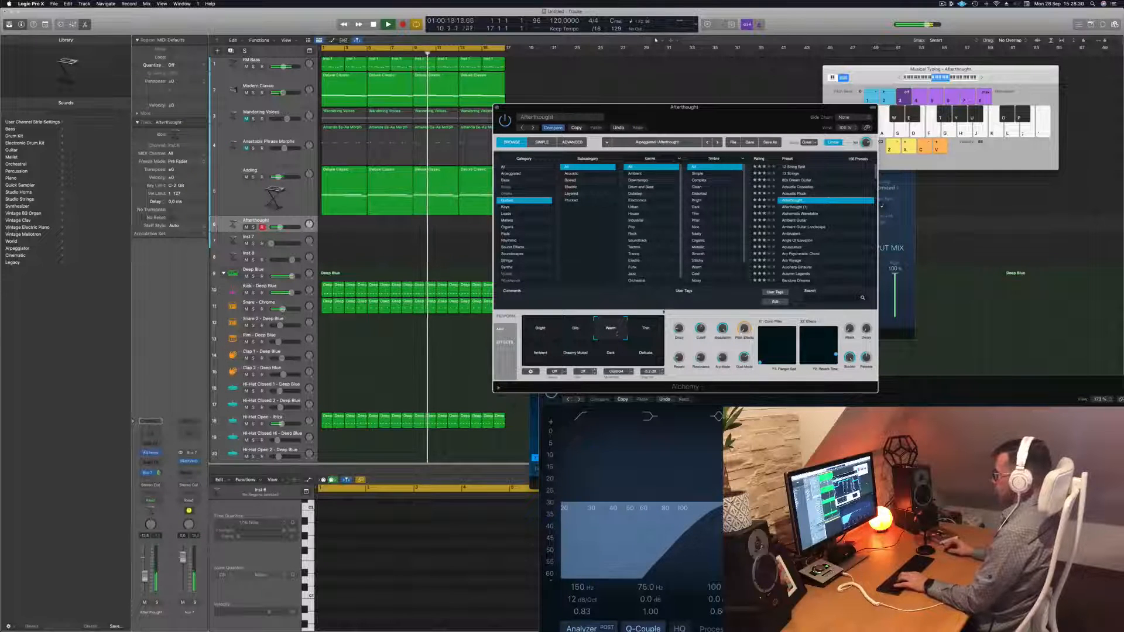
pyautogui.click(803, 214)
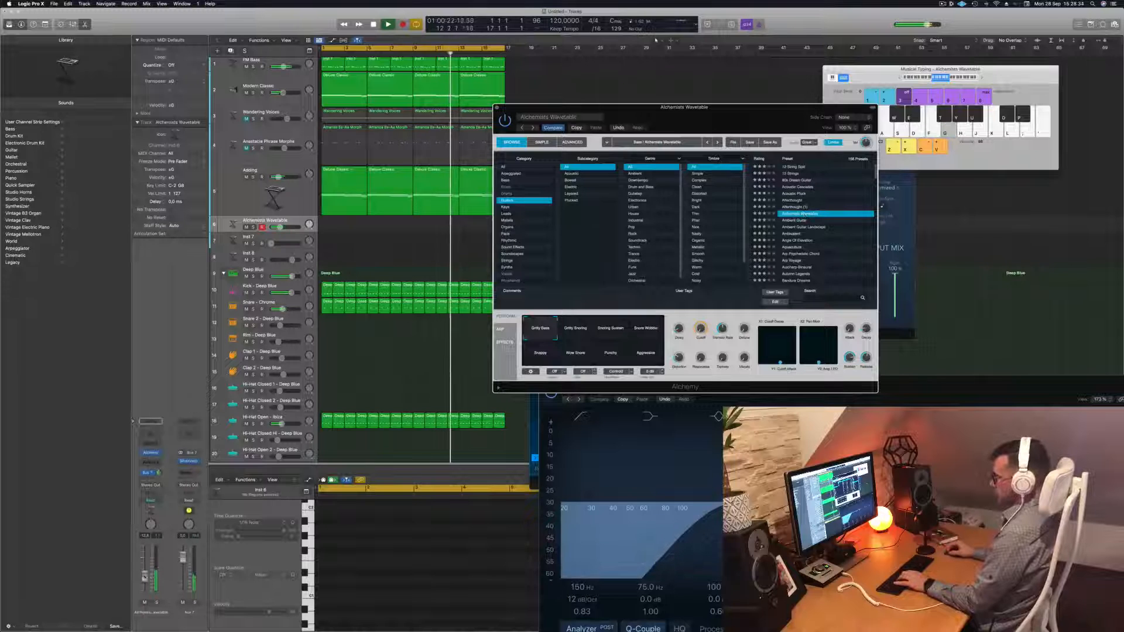
pyautogui.click(980, 77)
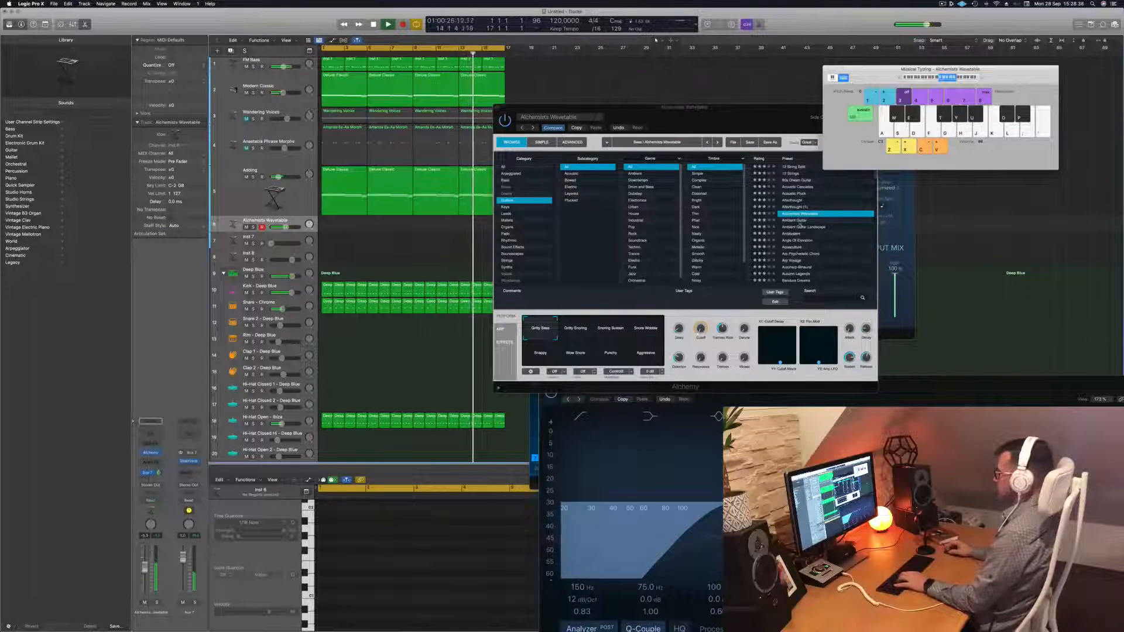
pyautogui.click(800, 224)
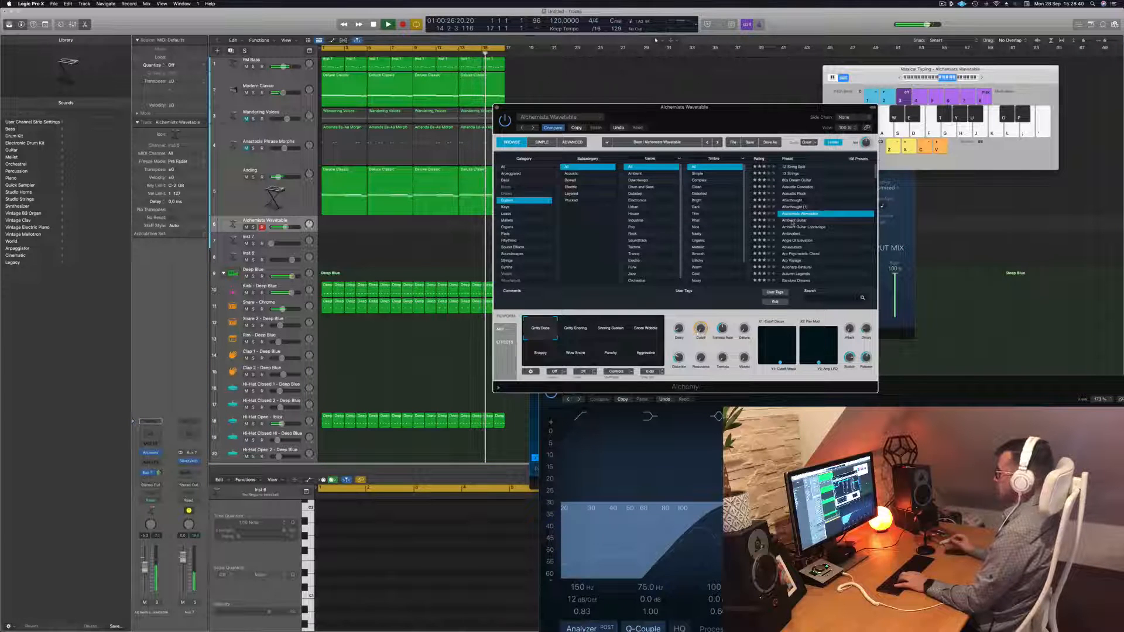
pyautogui.click(793, 221)
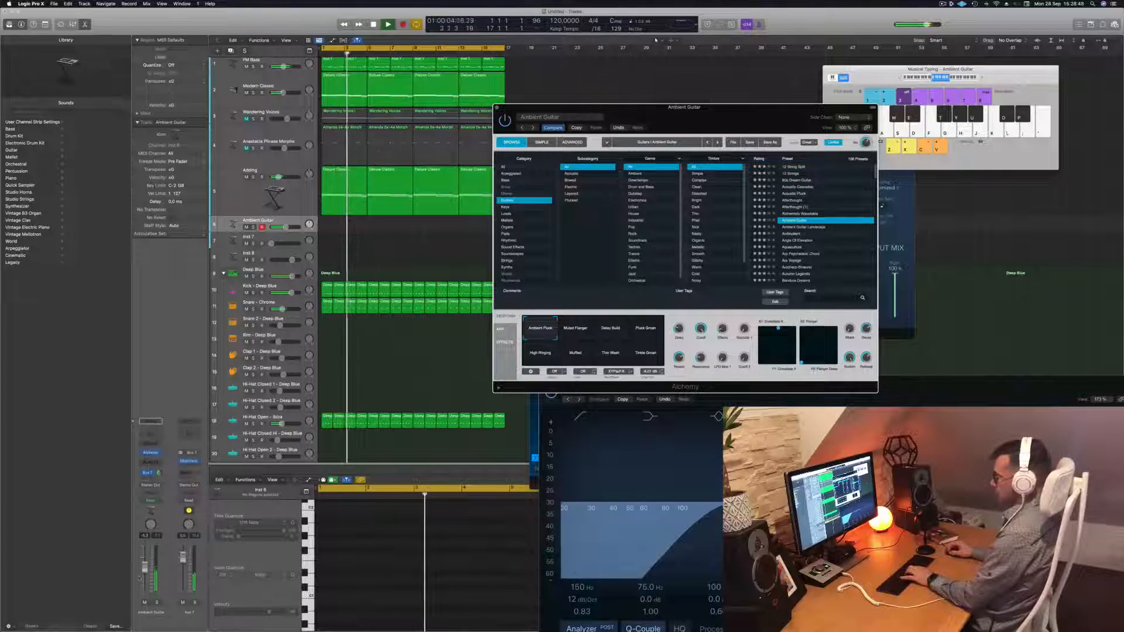
# Raise the guitar track to about -3.5 dB, audition several snapshots, then load Ambivalent
pyautogui.moveTo(145, 569); pyautogui.dragTo(146, 564)
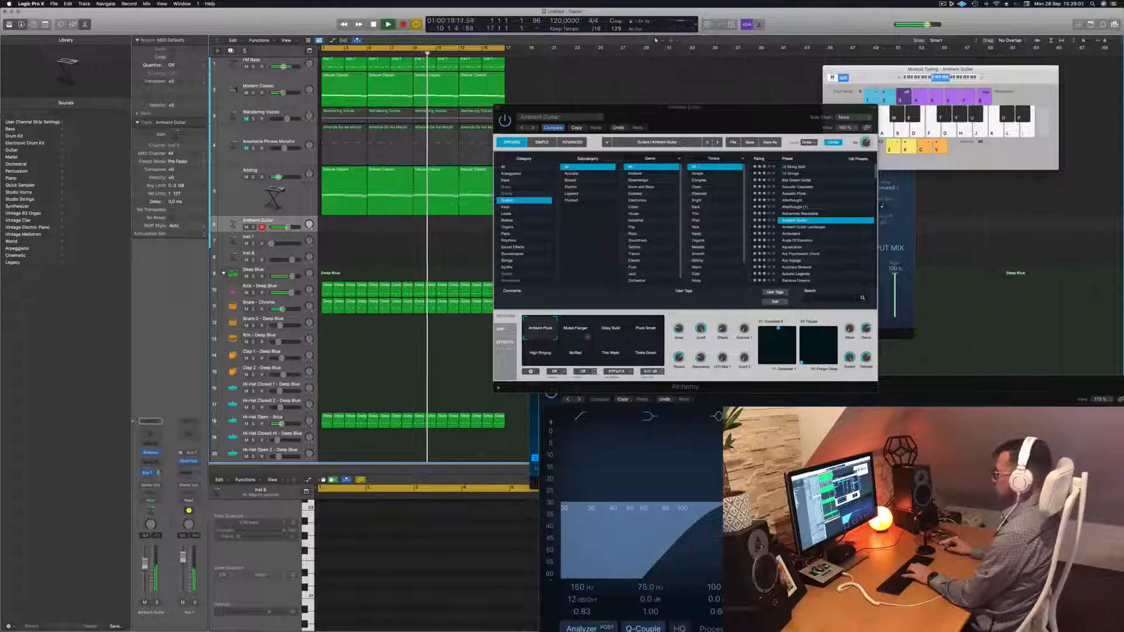
pyautogui.click(576, 328)
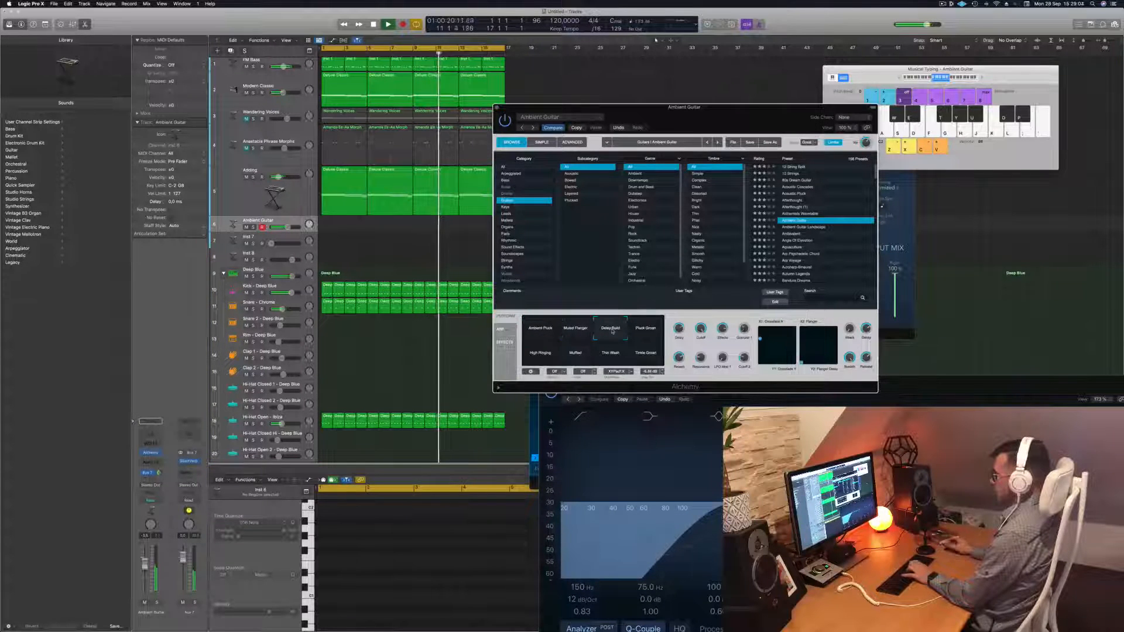
pyautogui.click(646, 329)
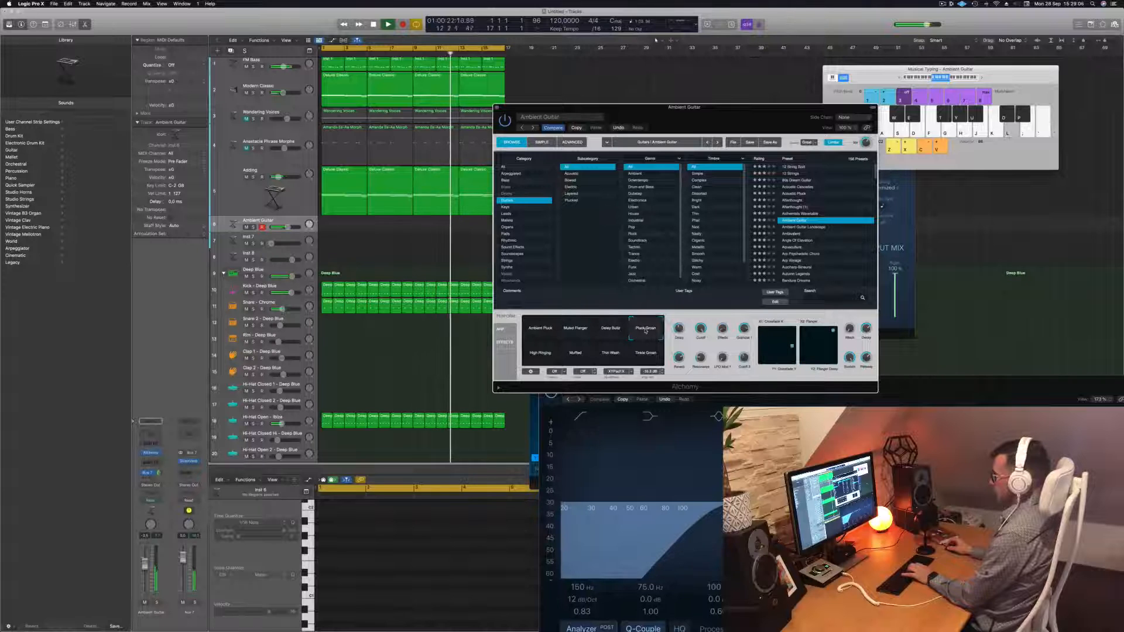
pyautogui.click(642, 352)
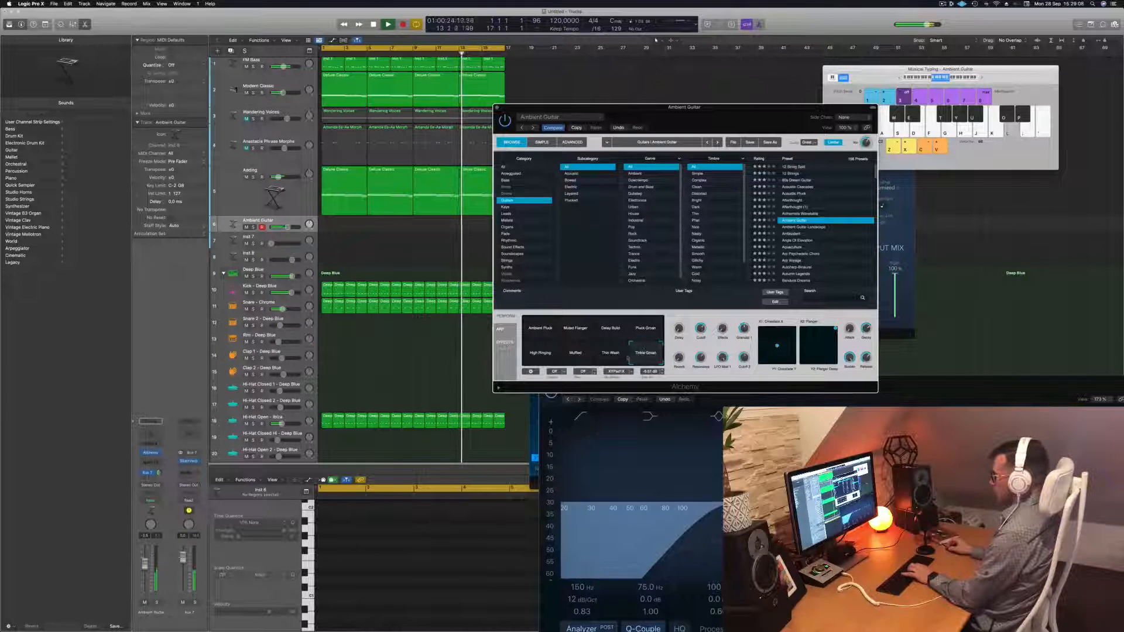
pyautogui.click(609, 358)
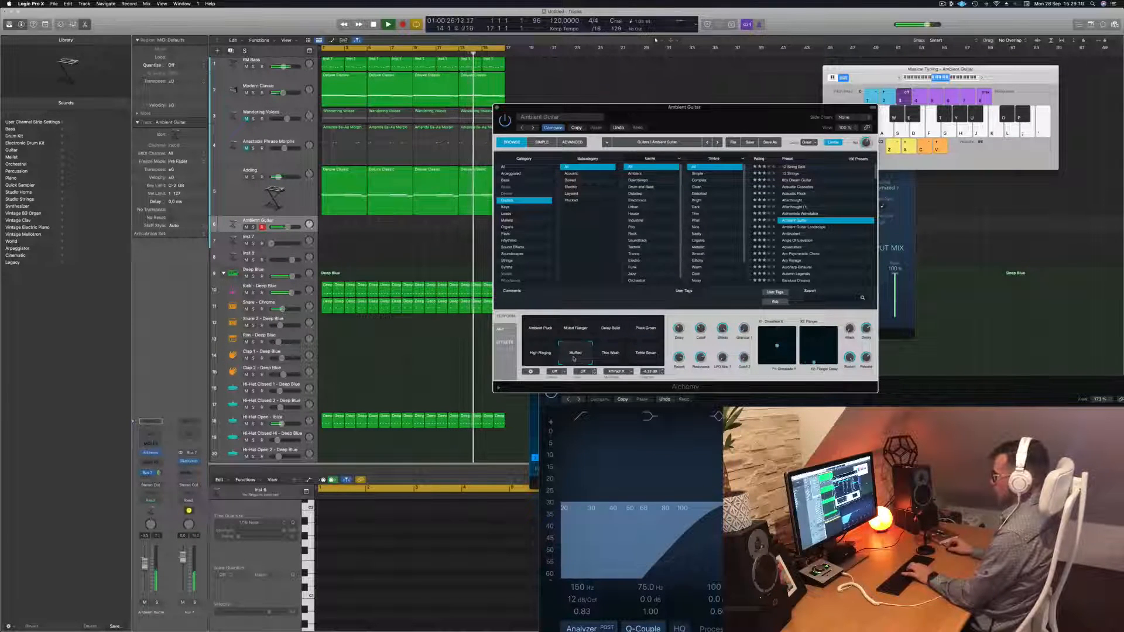
pyautogui.click(536, 354)
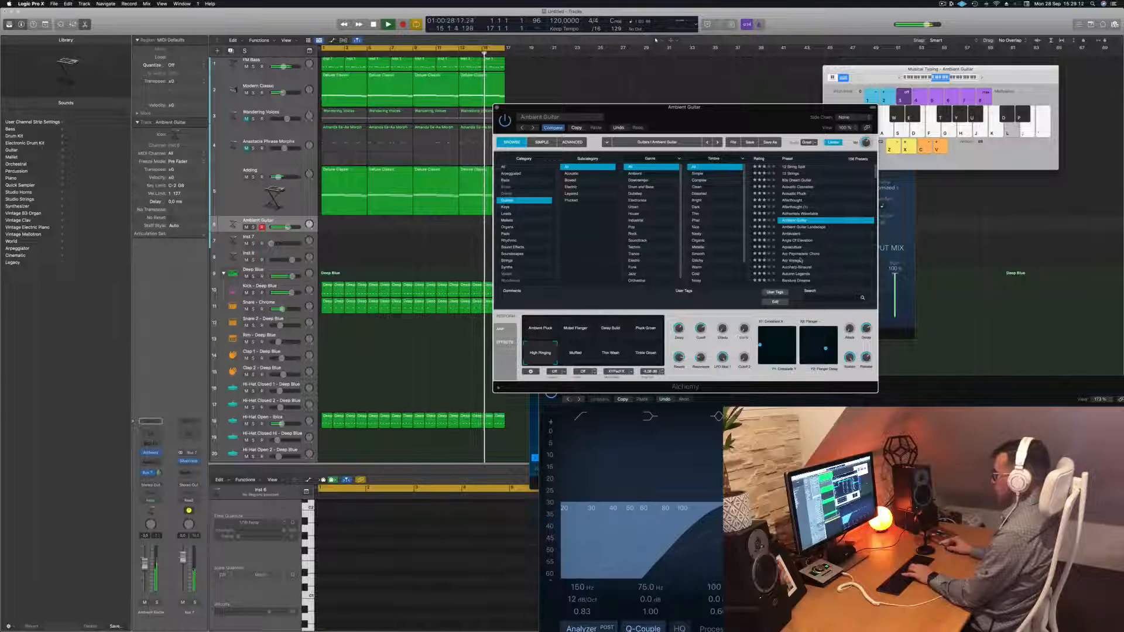
pyautogui.click(793, 235)
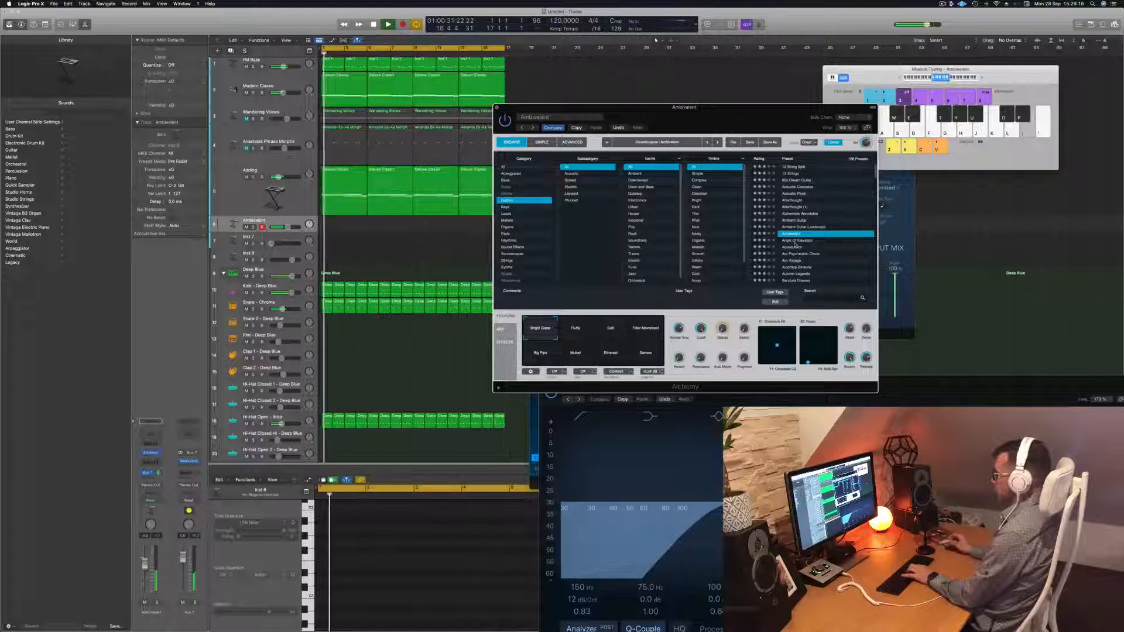
# Load the Autoharp-Binaural preset after trying Angle Of Elevation, and lower the track volume
pyautogui.click(795, 240)
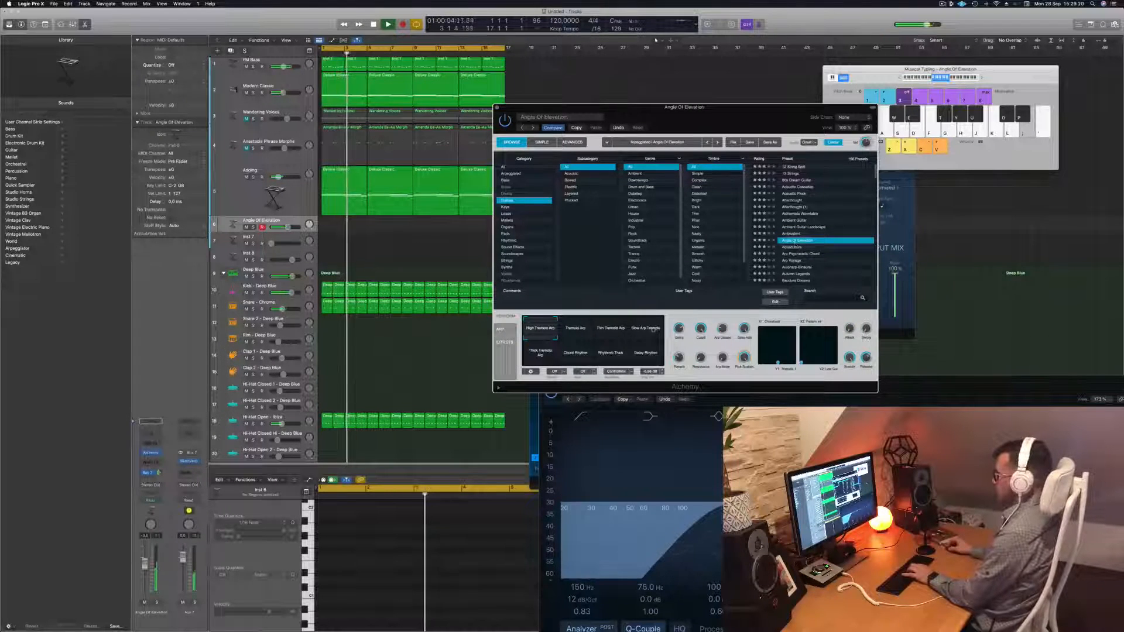
pyautogui.scroll(-2, 821, 249)
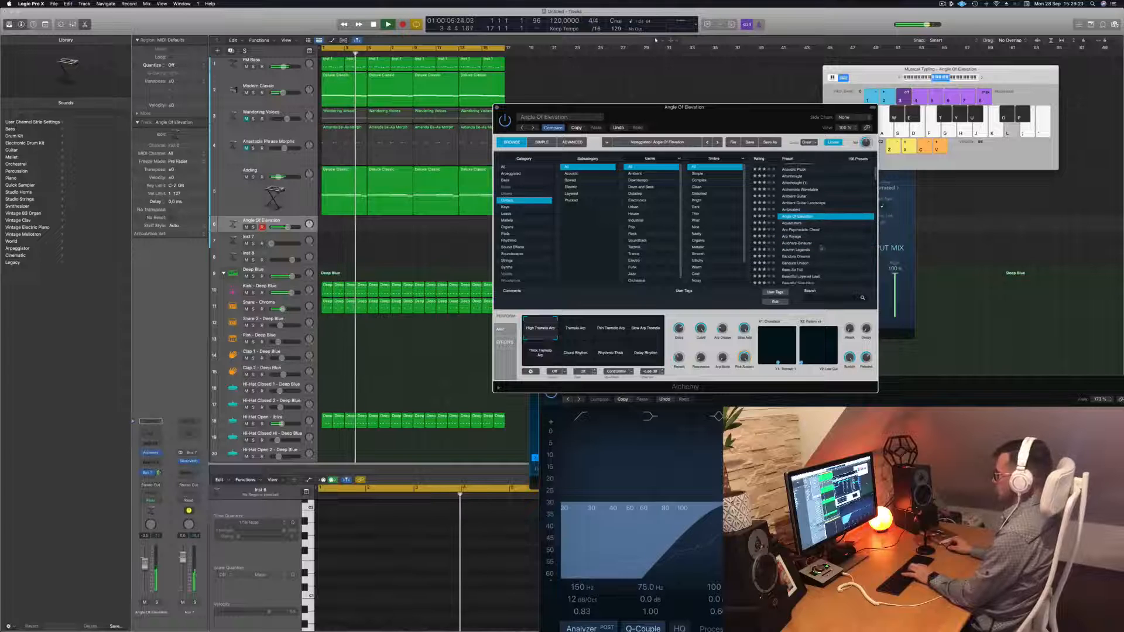
pyautogui.click(791, 243)
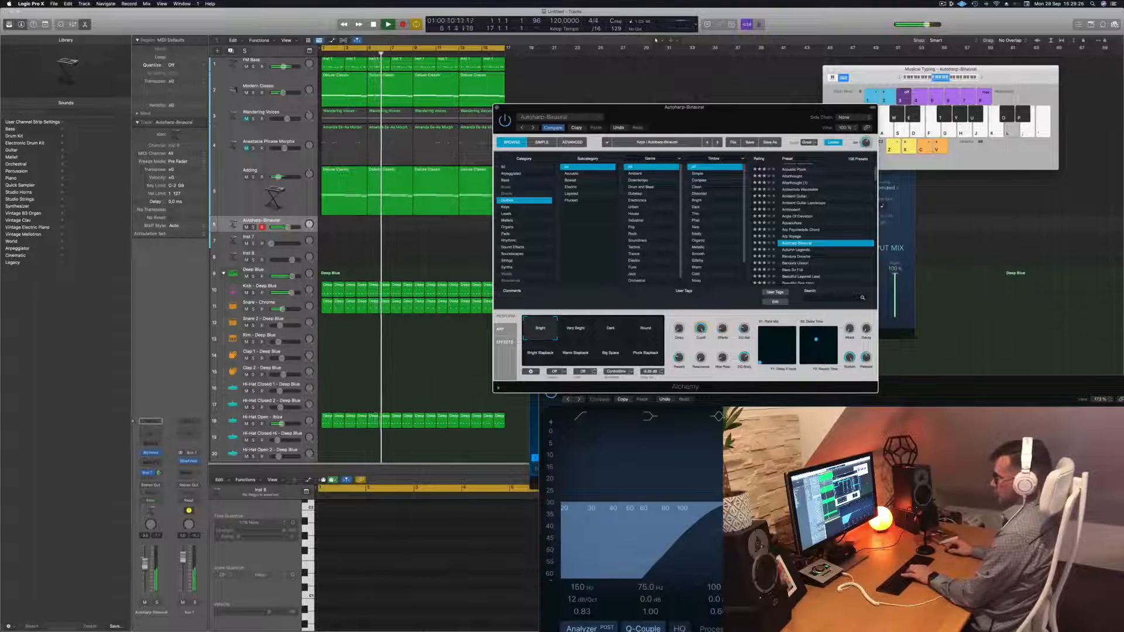
pyautogui.moveTo(144, 567); pyautogui.dragTo(144, 580)
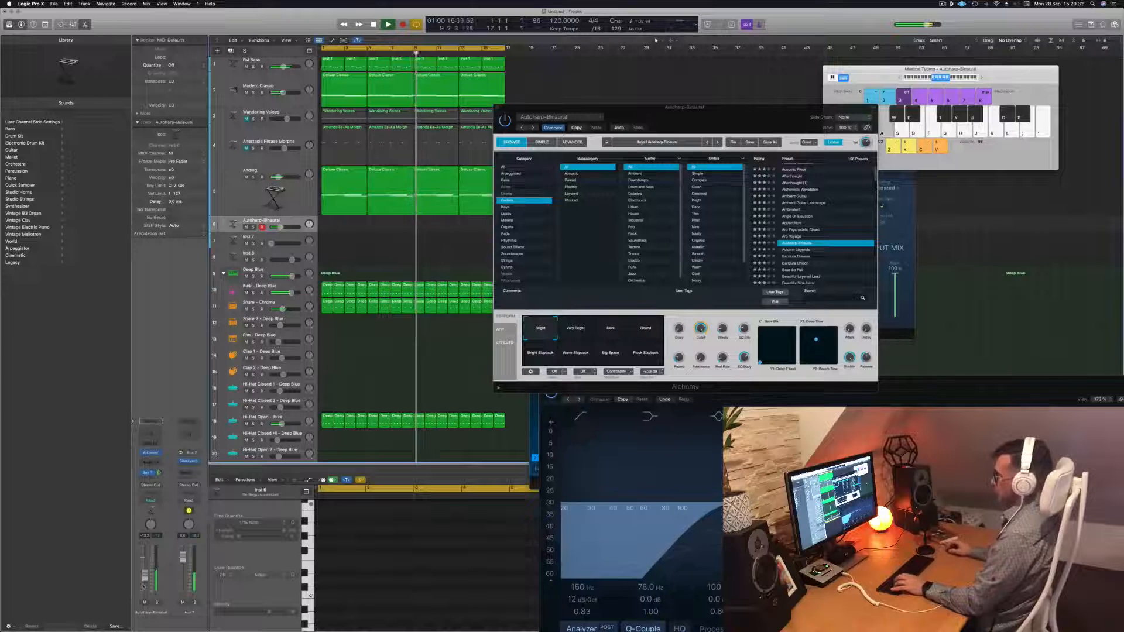
# Audition the Very Bright, Dark, Round and Slapback variations, settling on Pluck Slapback
pyautogui.click(577, 334)
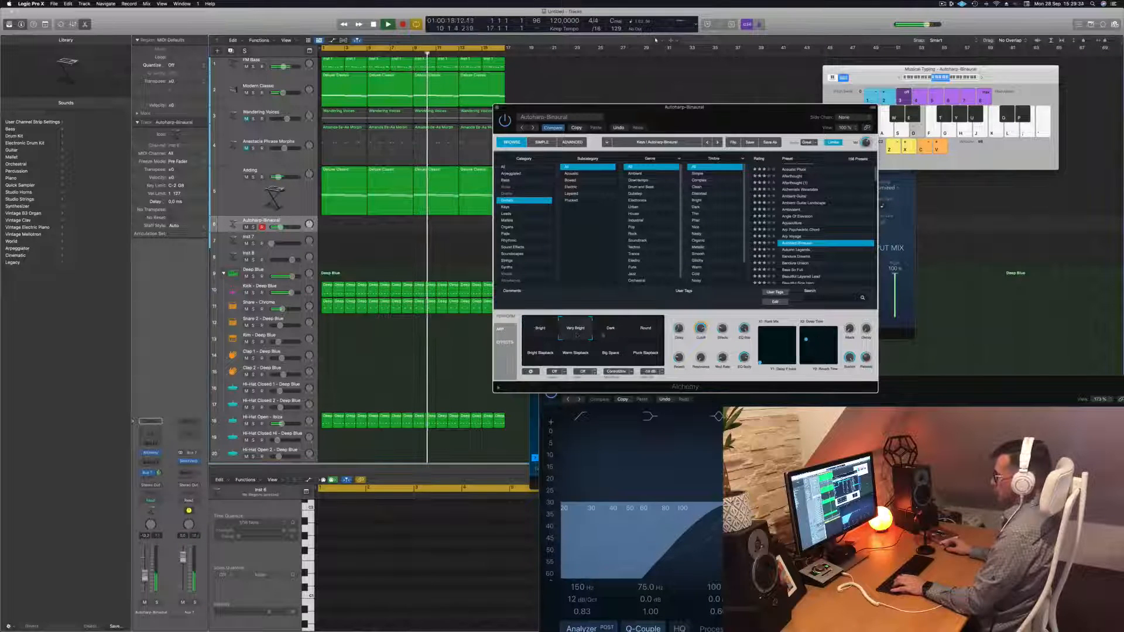
pyautogui.click(621, 334)
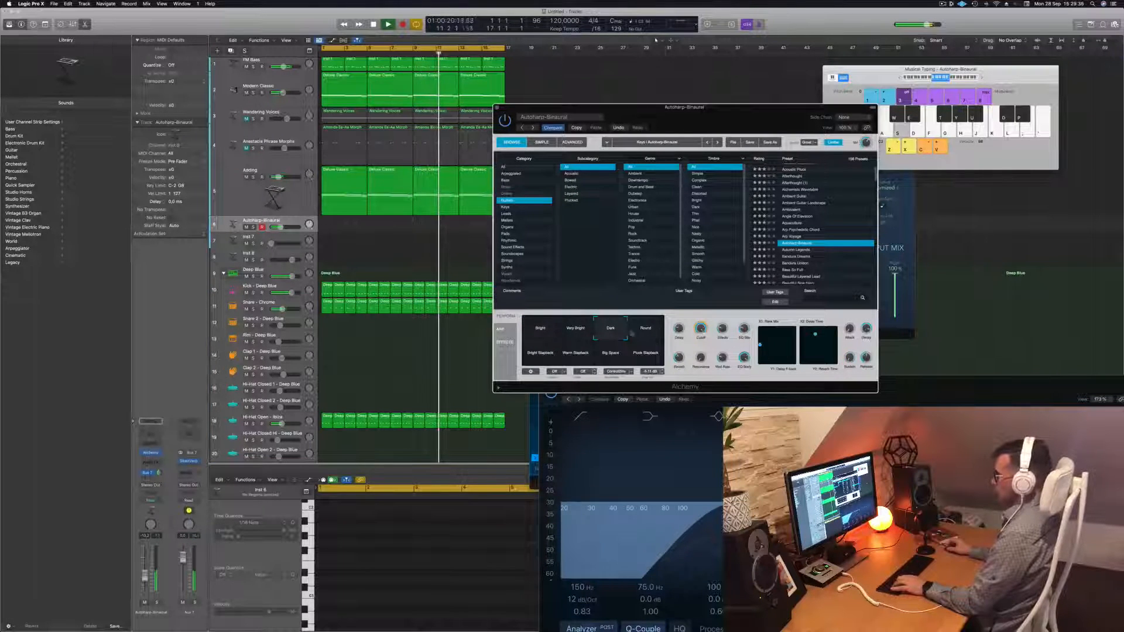
pyautogui.click(647, 332)
pyautogui.click(540, 353)
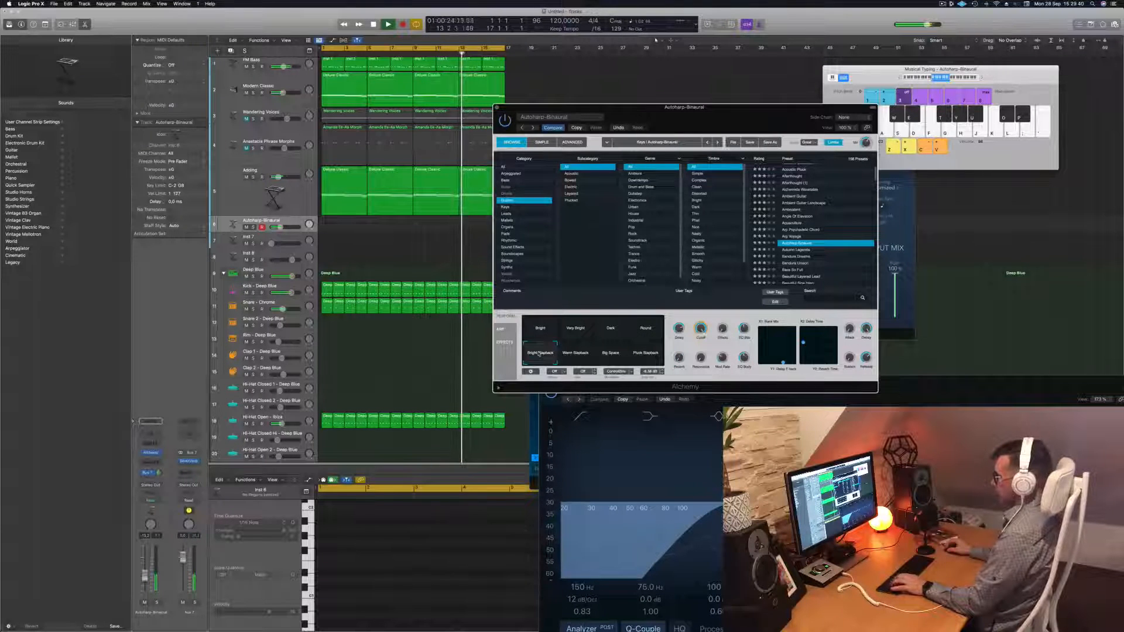
pyautogui.click(577, 354)
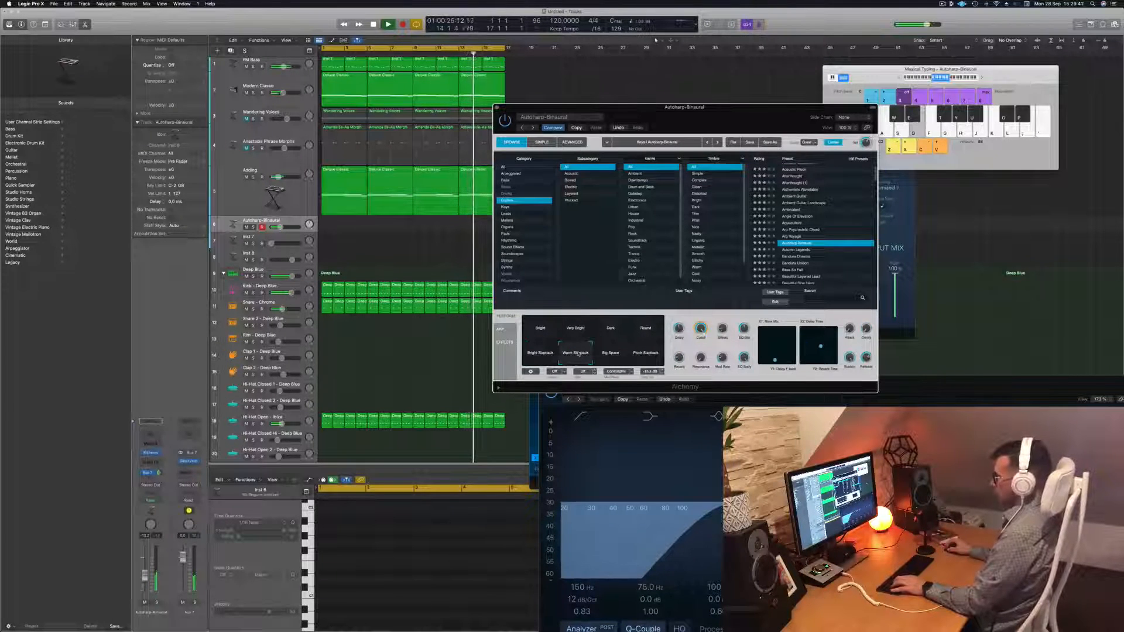
pyautogui.click(576, 329)
pyautogui.click(609, 332)
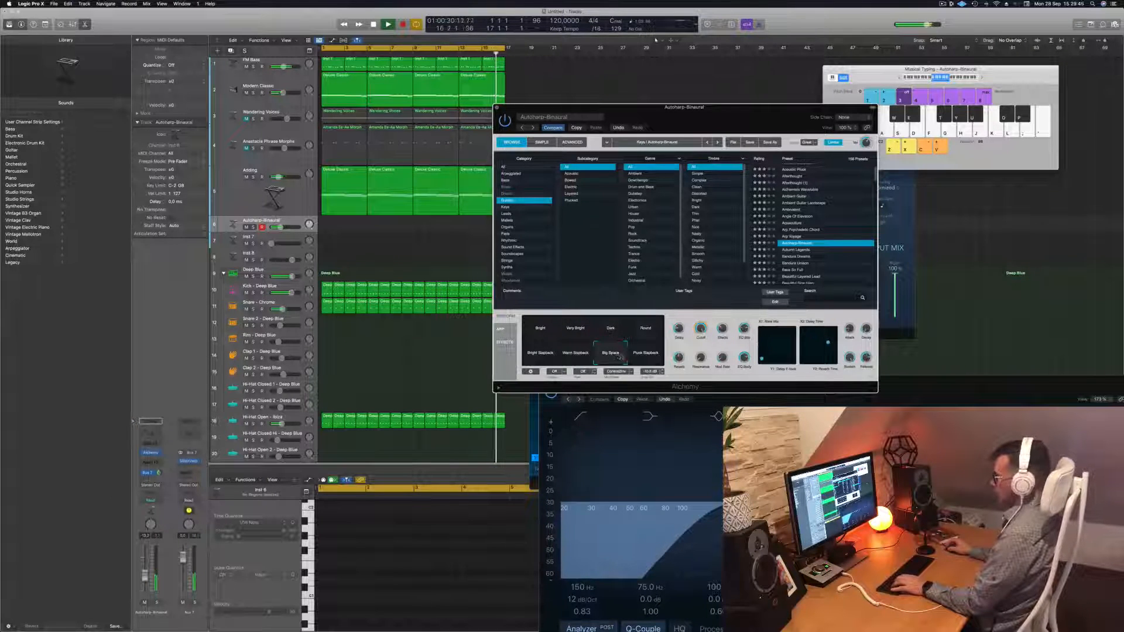
pyautogui.click(651, 353)
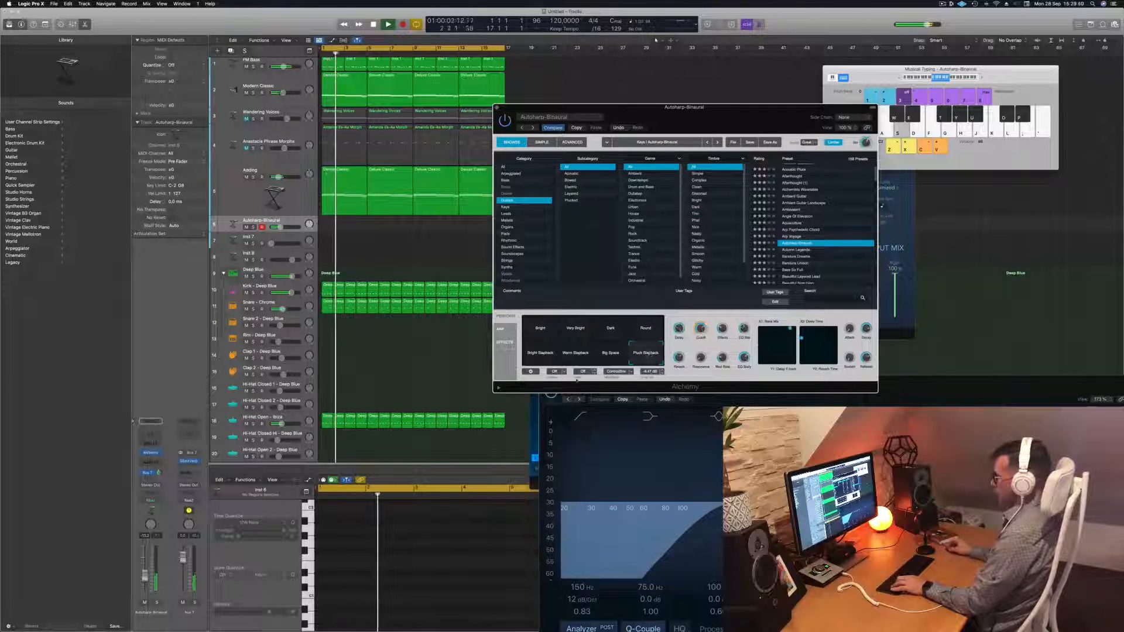
# Play notes on Musical Typing to audition the Autoharp-Binaural sound
pyautogui.click(145, 572)
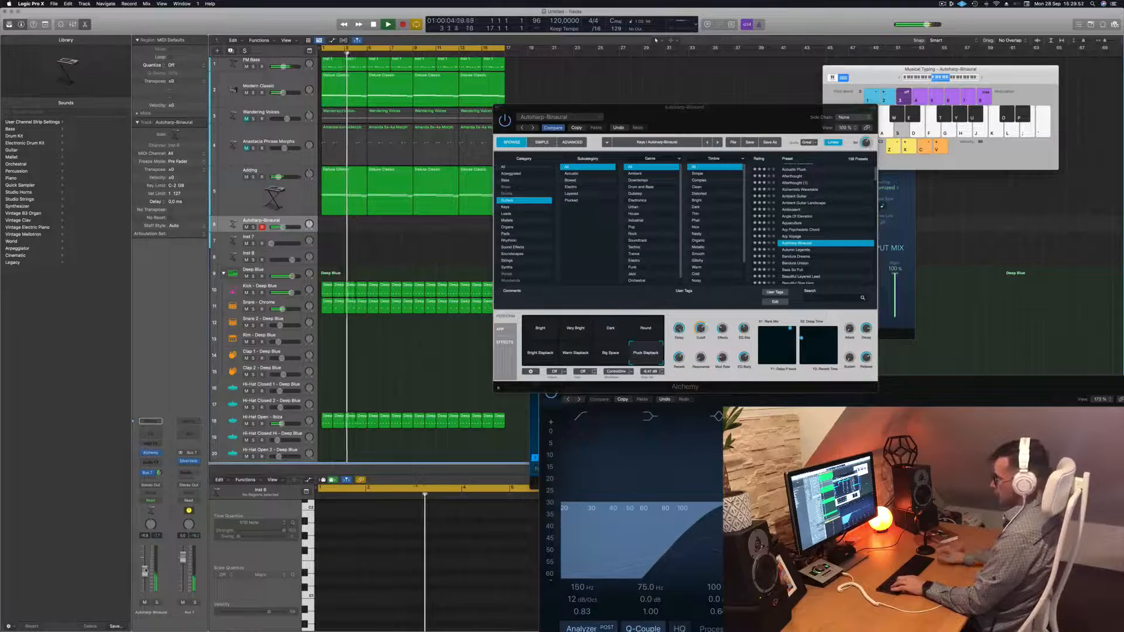
pyautogui.press('g')
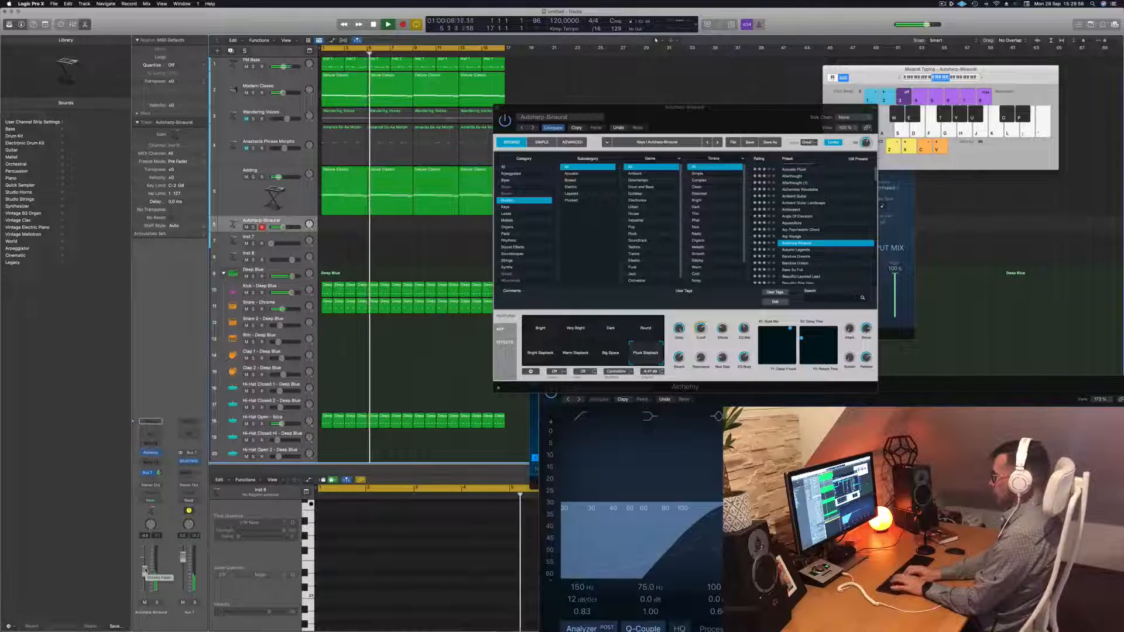
pyautogui.press('a')
pyautogui.press('d')
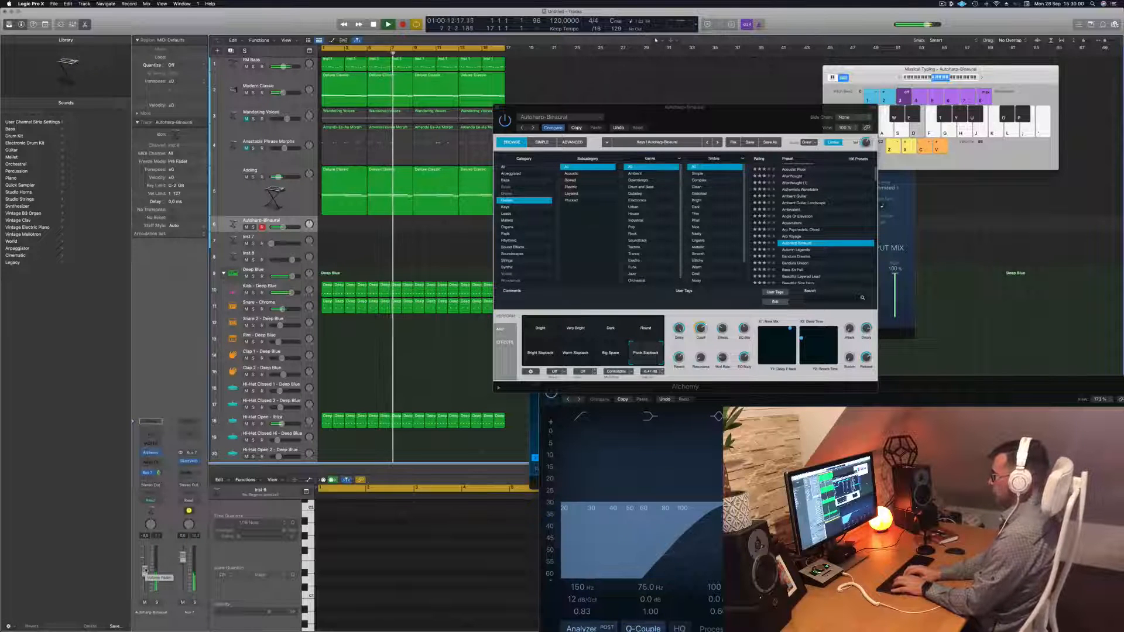
pyautogui.press('a')
pyautogui.press('a')
pyautogui.press('a')
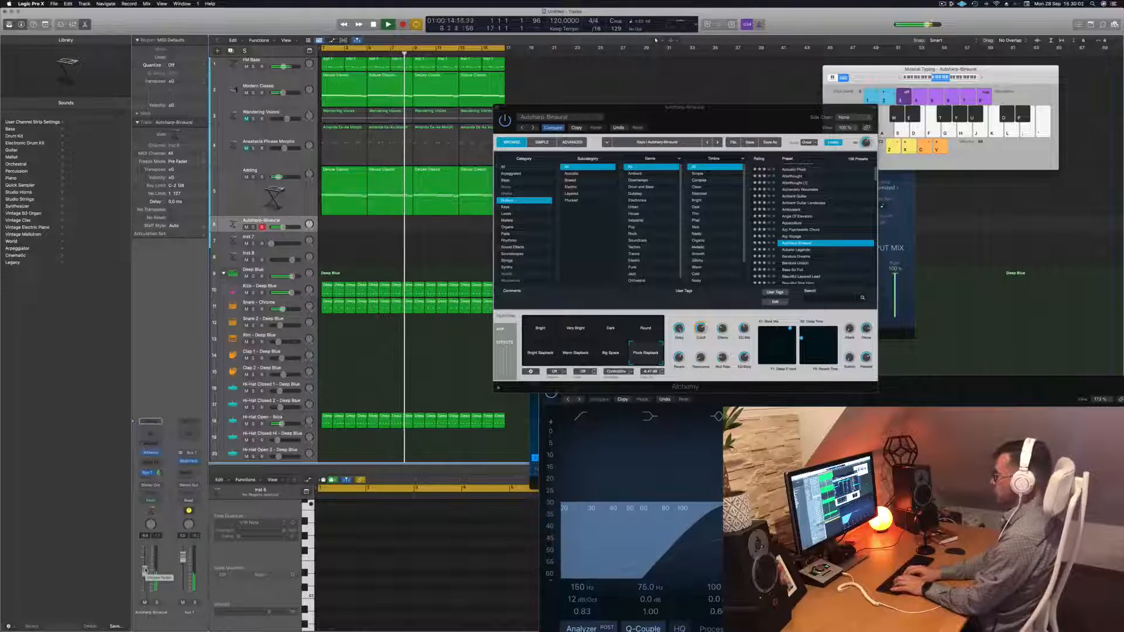
pyautogui.press('a')
pyautogui.press('s')
pyautogui.press('d')
pyautogui.press('d')
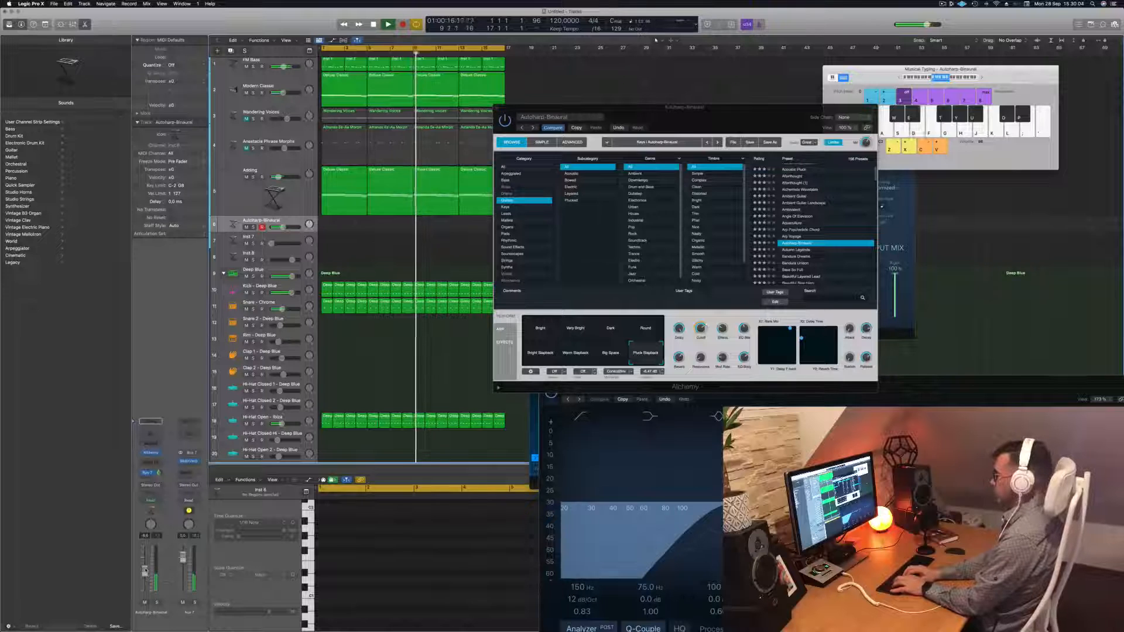
pyautogui.press('d')
pyautogui.press('h')
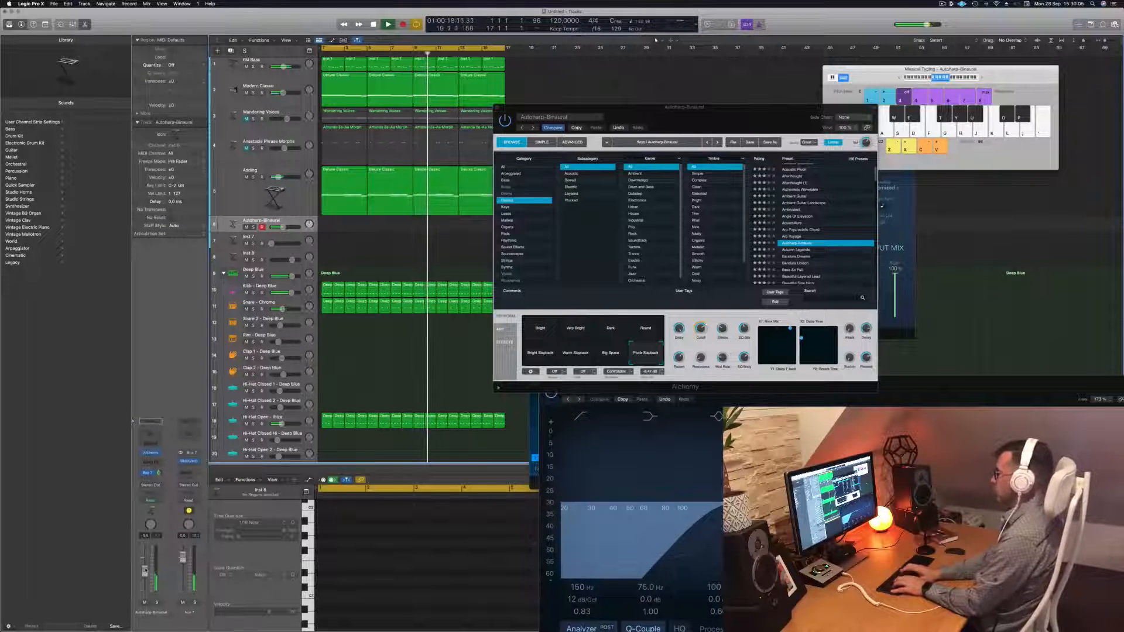
pyautogui.press('b')
pyautogui.press('d')
pyautogui.press('a')
pyautogui.press('j')
pyautogui.press('h')
pyautogui.press('g')
pyautogui.press('s')
pyautogui.press('h')
pyautogui.press('d')
pyautogui.press('g')
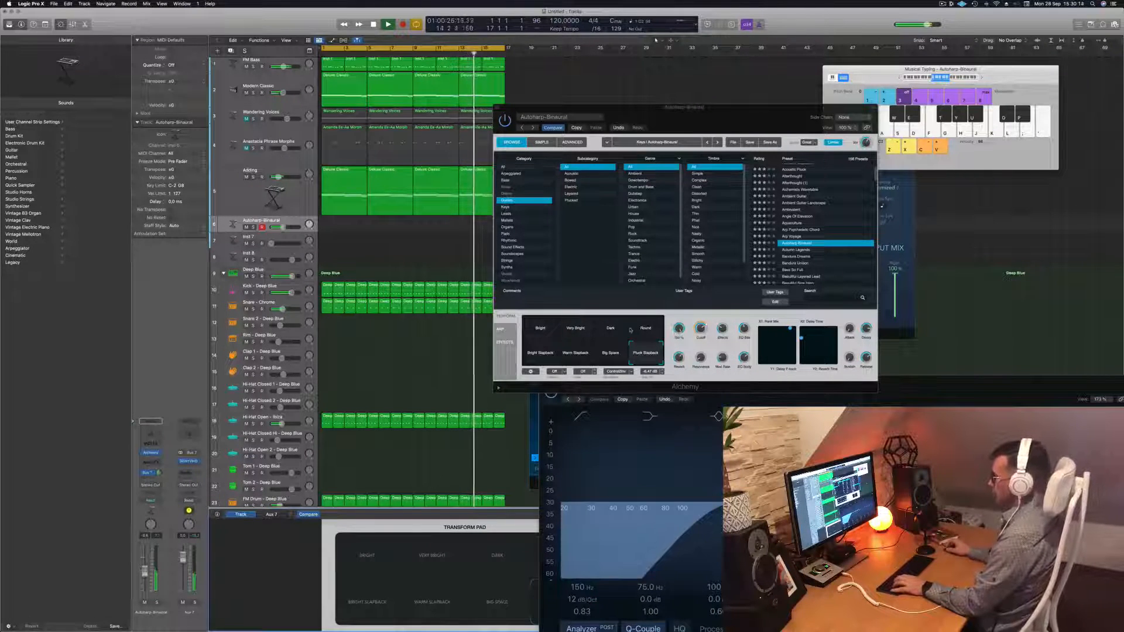
# Try the Dark variation, return to Pluck Slapback, and start recording on Autoharp-Binaural
pyautogui.click(609, 329)
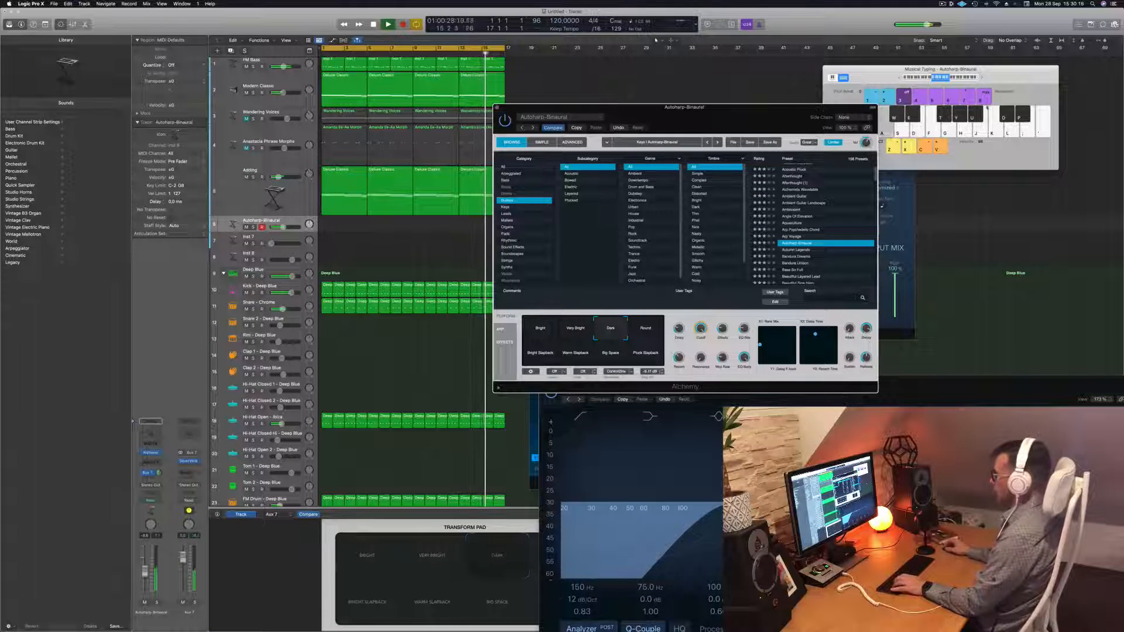
pyautogui.click(900, 78)
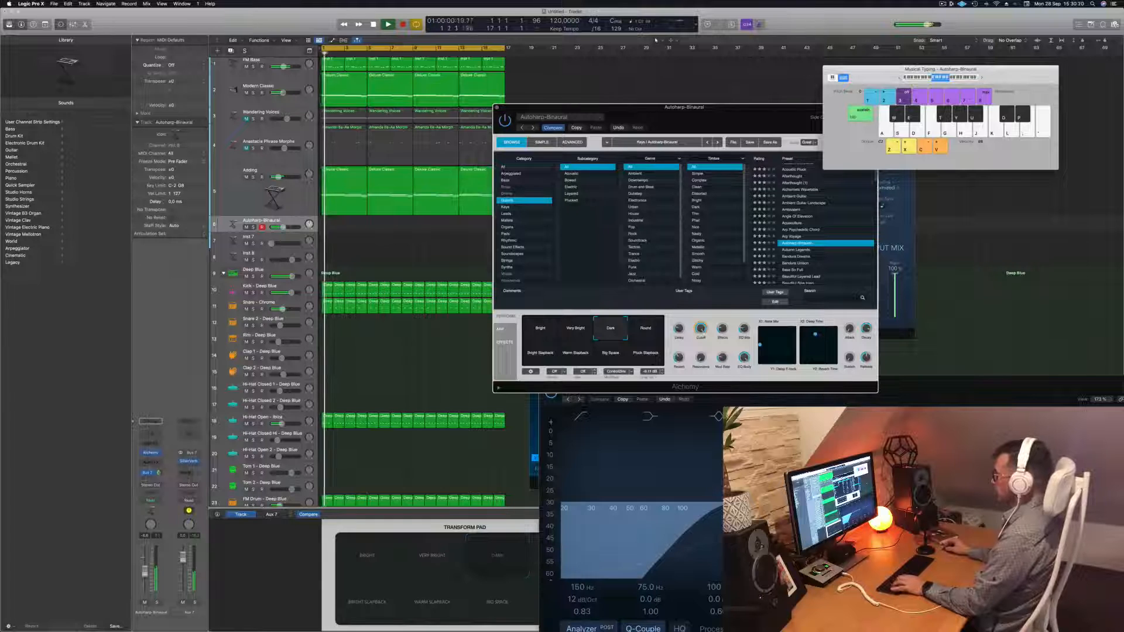
pyautogui.click(646, 351)
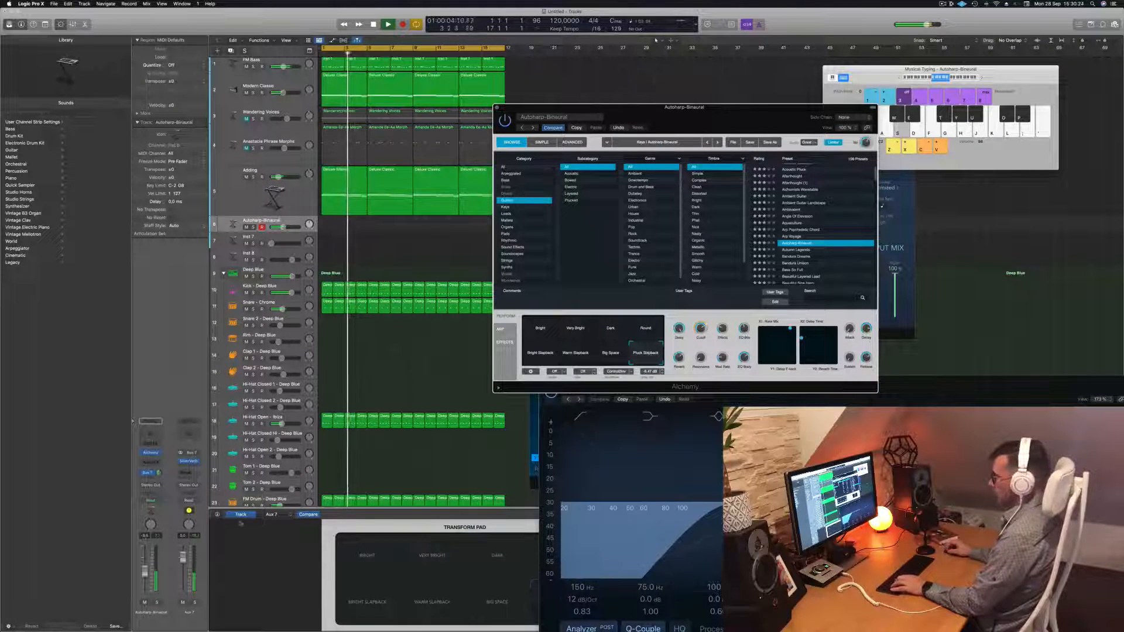
pyautogui.click(145, 571)
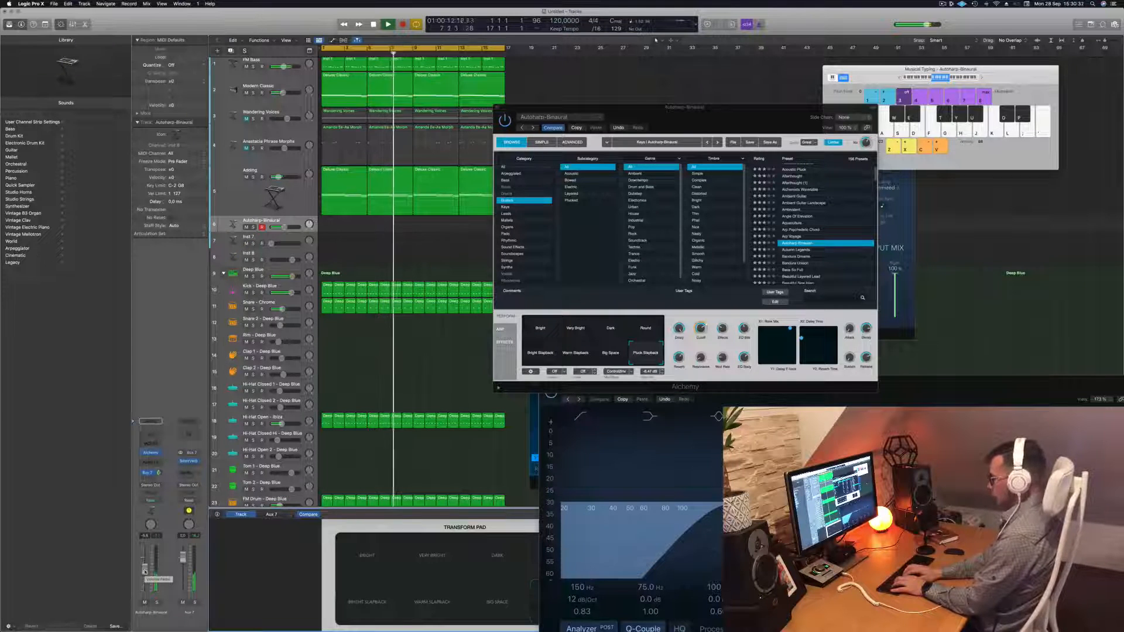
pyautogui.press('r')
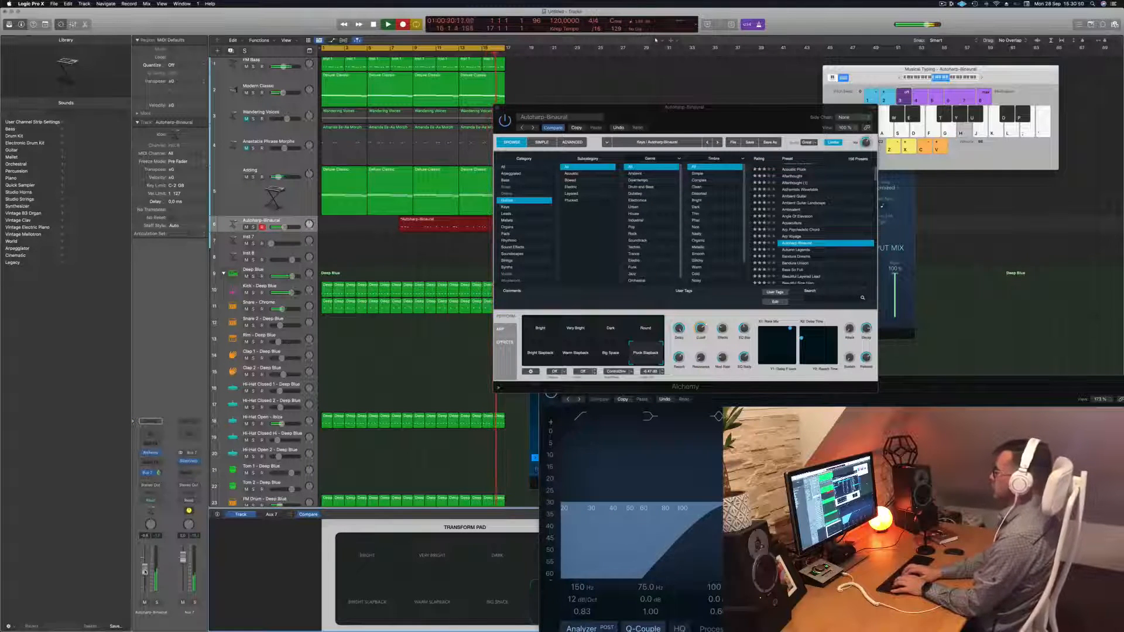
# Stop the first take and record a short second take of notes
pyautogui.press('space')
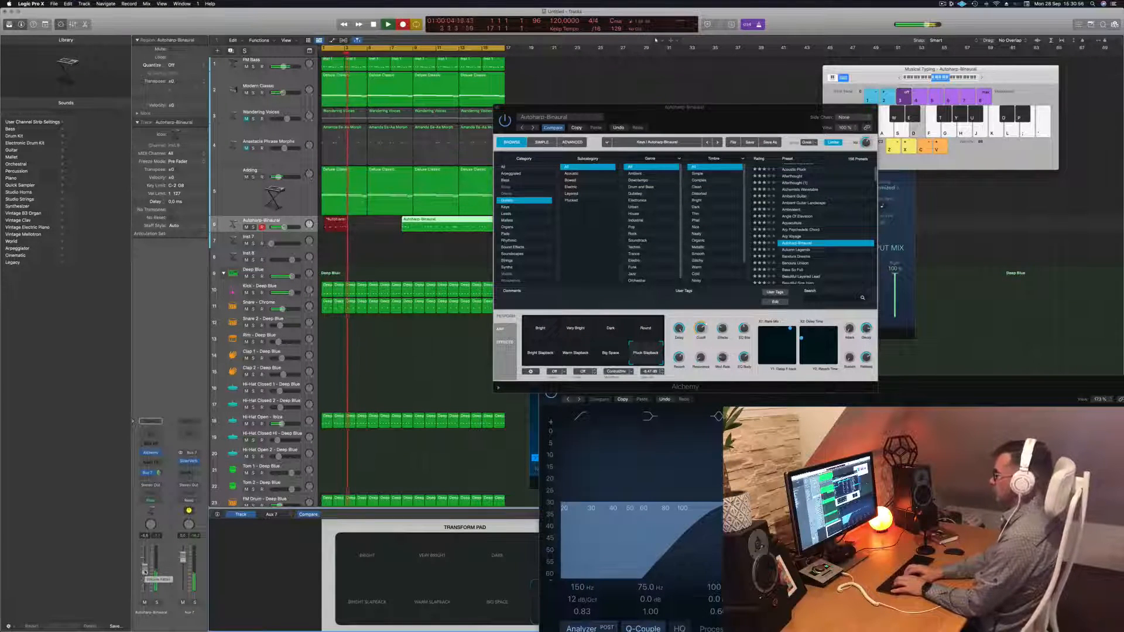
pyautogui.press('a')
pyautogui.press('s')
pyautogui.press('j')
pyautogui.press('d')
pyautogui.press('a')
pyautogui.press('space')
pyautogui.press('space')
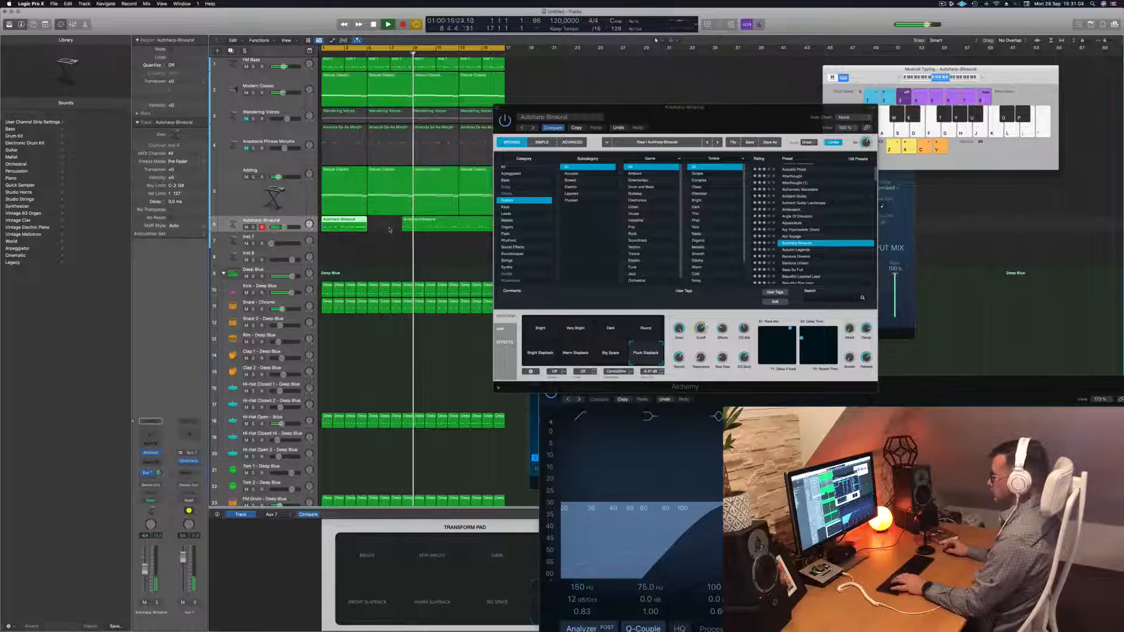
# Delete the bar-1 take and move the bar-8 region to the song start
pyautogui.press('Delete')
pyautogui.moveTo(448, 226); pyautogui.dragTo(340, 224)
pyautogui.press('space')
pyautogui.press('space')
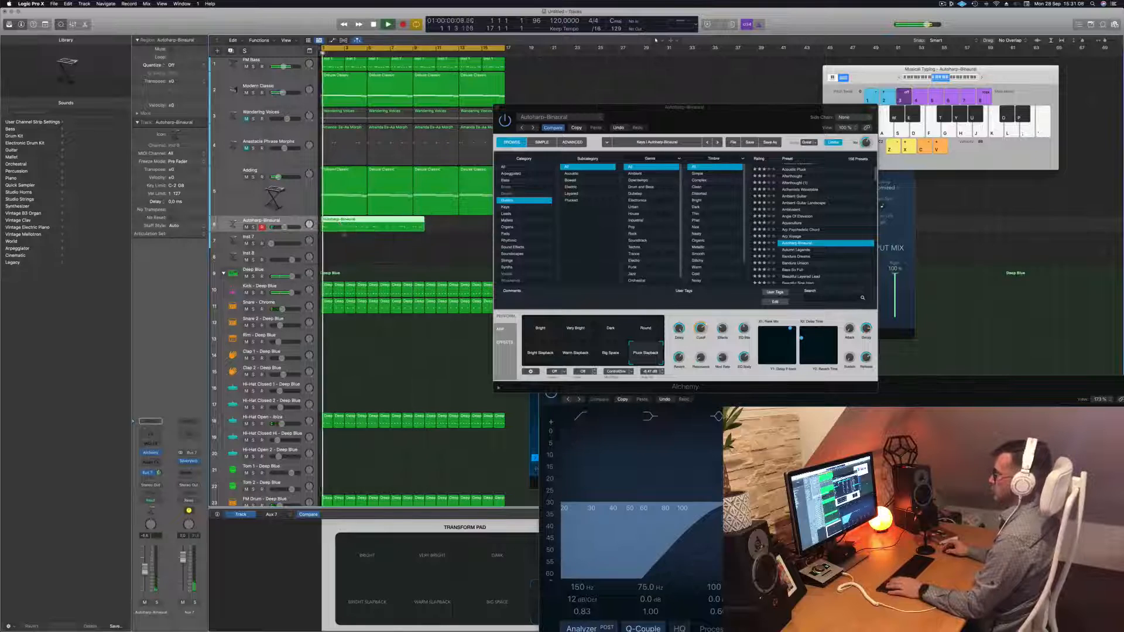
# Cut the Autoharp-Binaural region after its opening phrase, delete the rest, and extend its end slightly
pyautogui.doubleClick(364, 219)
pyautogui.press('super+a')
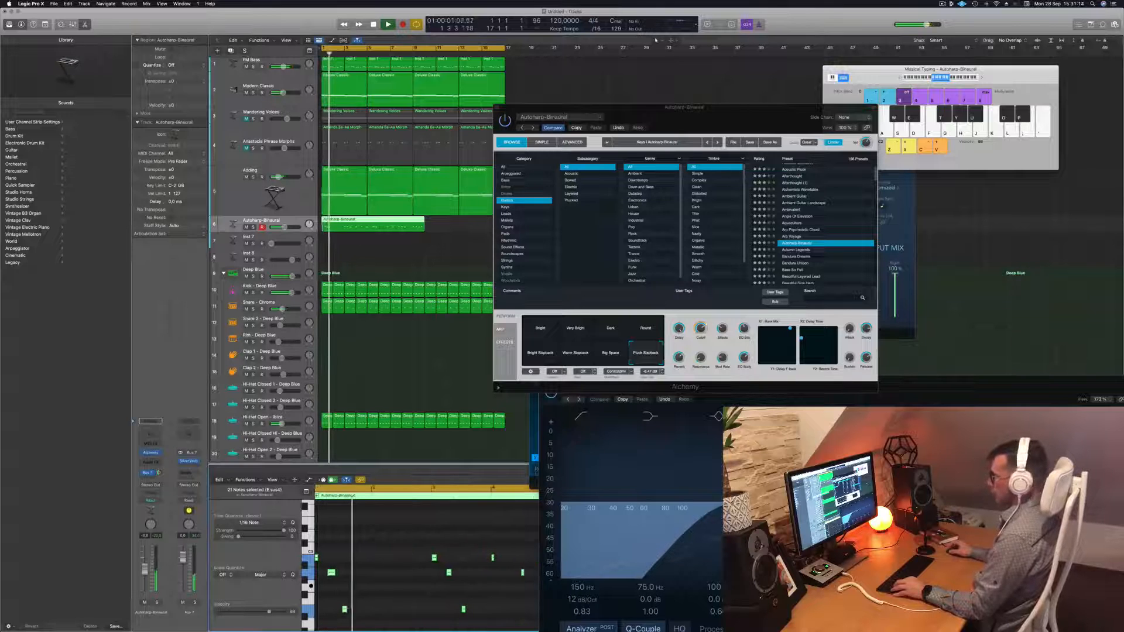
pyautogui.press('super+Right')
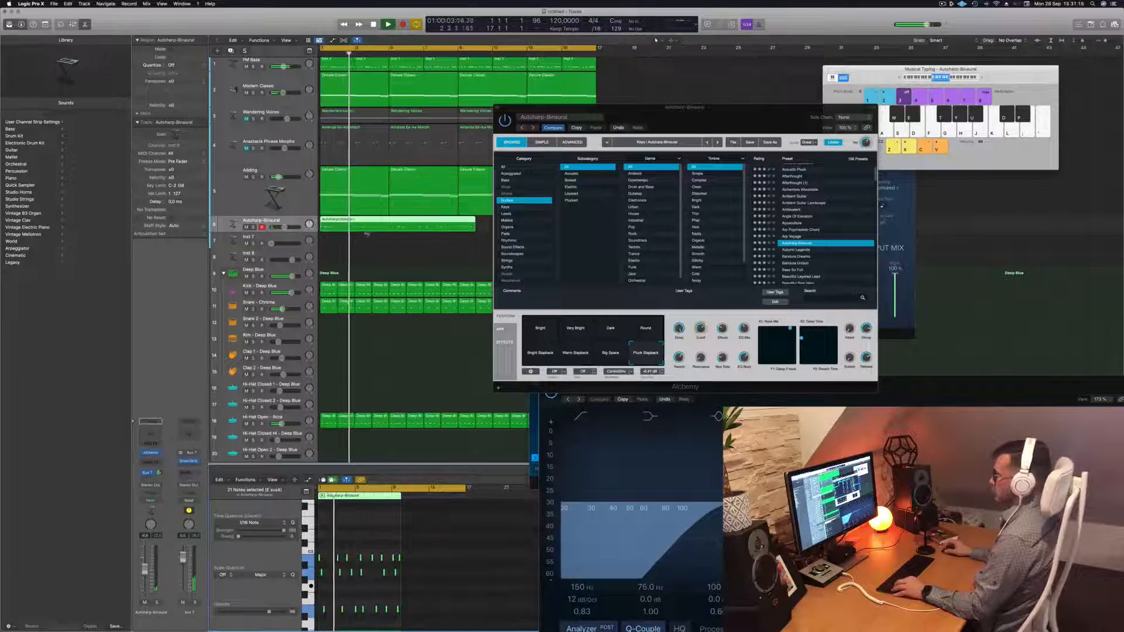
pyautogui.press('super+Right')
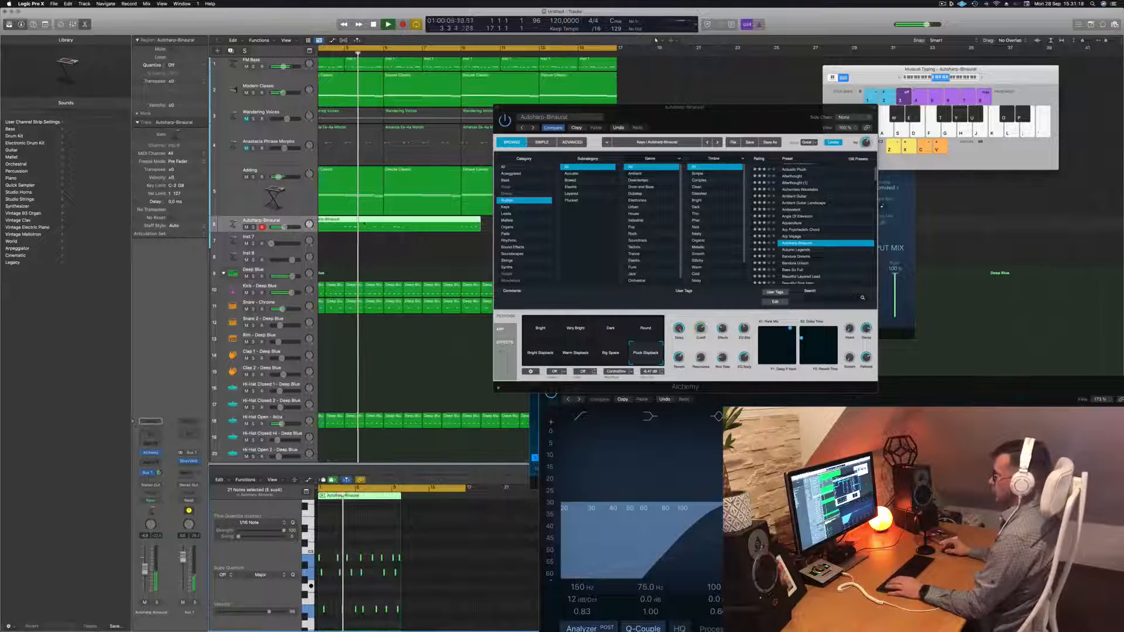
pyautogui.press('Return')
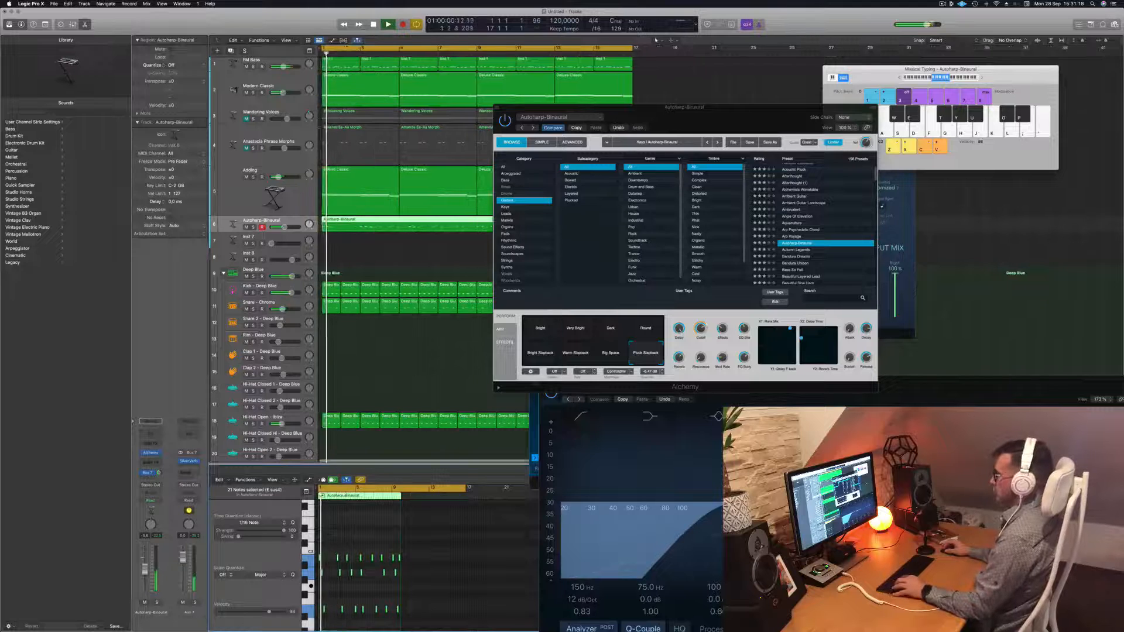
pyautogui.click(378, 221)
pyautogui.press('Delete')
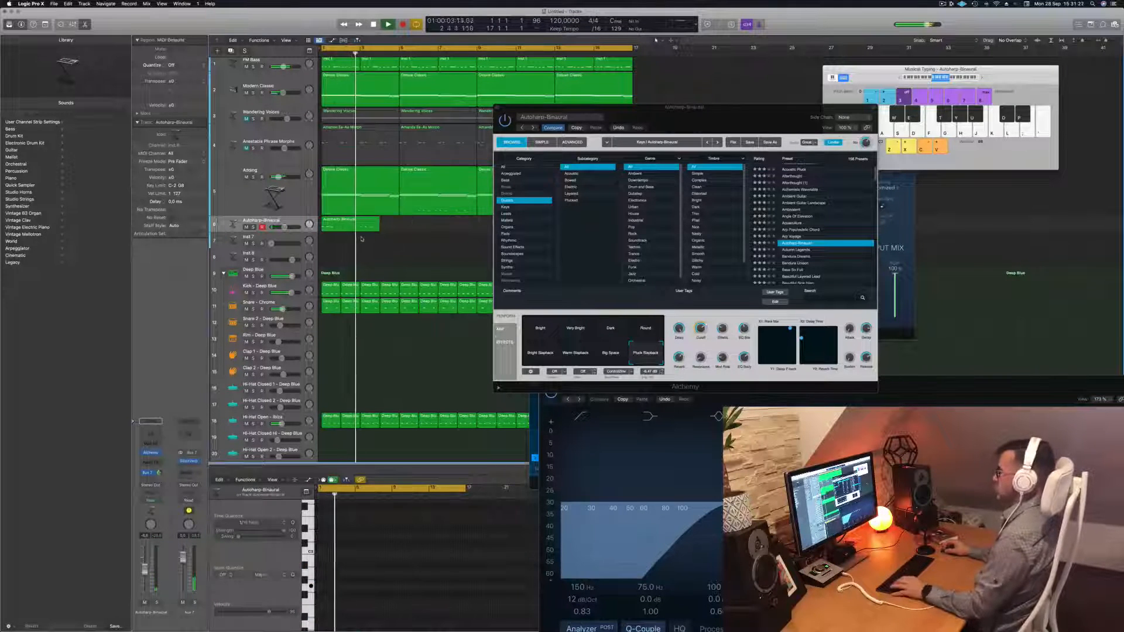
pyautogui.moveTo(378, 226); pyautogui.dragTo(442, 231)
pyautogui.press('space')
# Duplicate the two Autoharp-Binaural regions further along so four regions span the song
pyautogui.moveTo(718, 116); pyautogui.dragTo(935, 118)
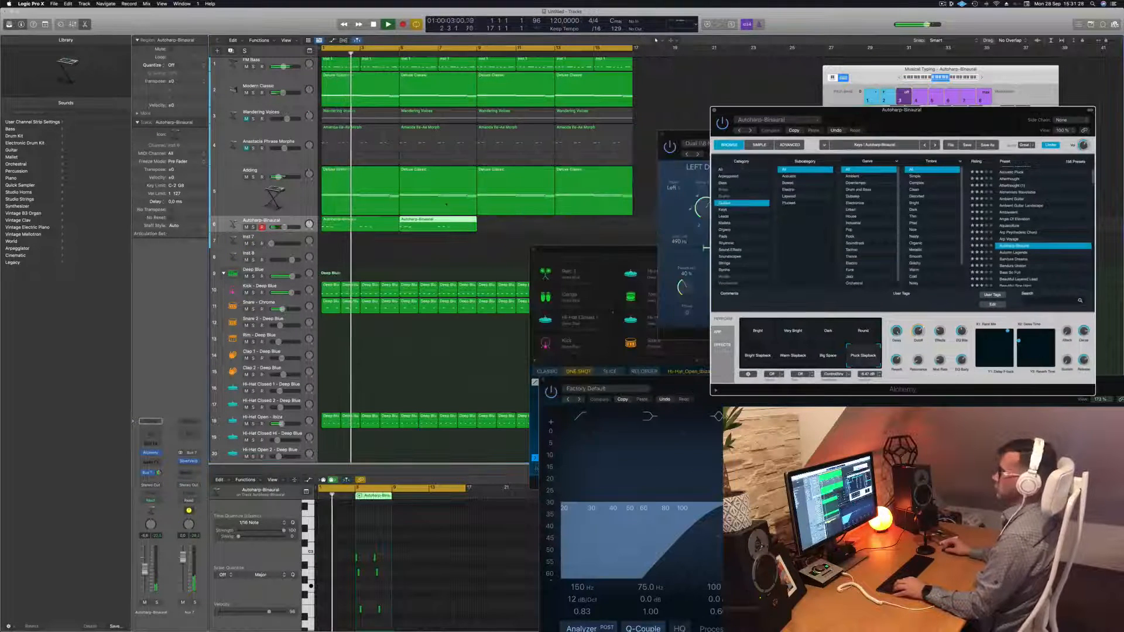
pyautogui.moveTo(349, 232); pyautogui.dragTo(504, 223)
pyautogui.moveTo(904, 120); pyautogui.dragTo(665, 114)
pyautogui.press('space')
pyautogui.press('space')
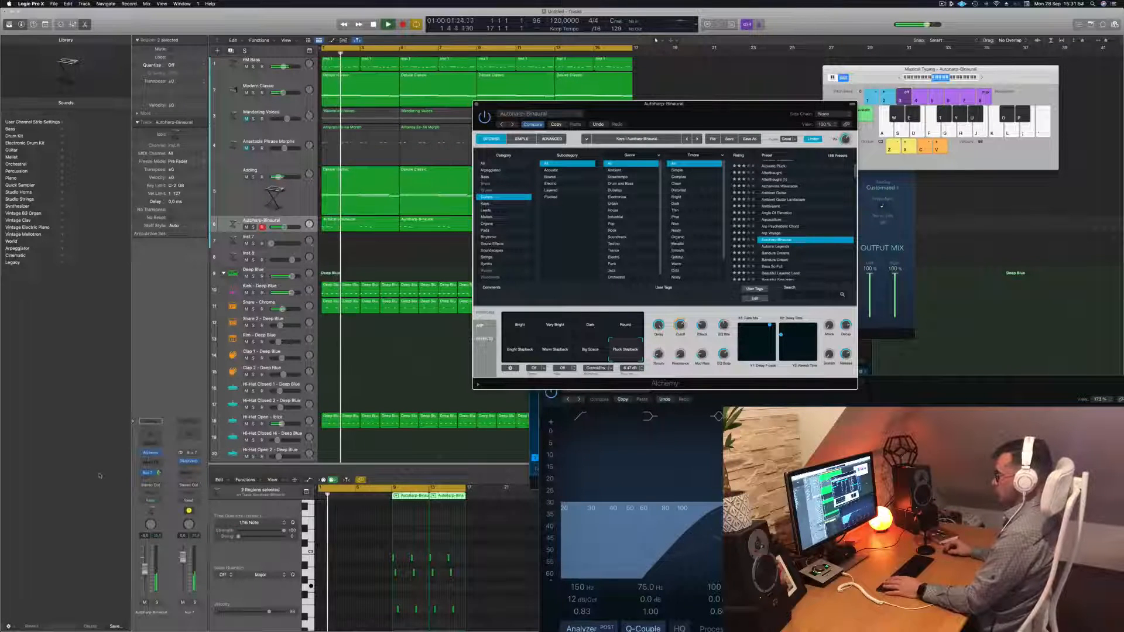
pyautogui.click(422, 557)
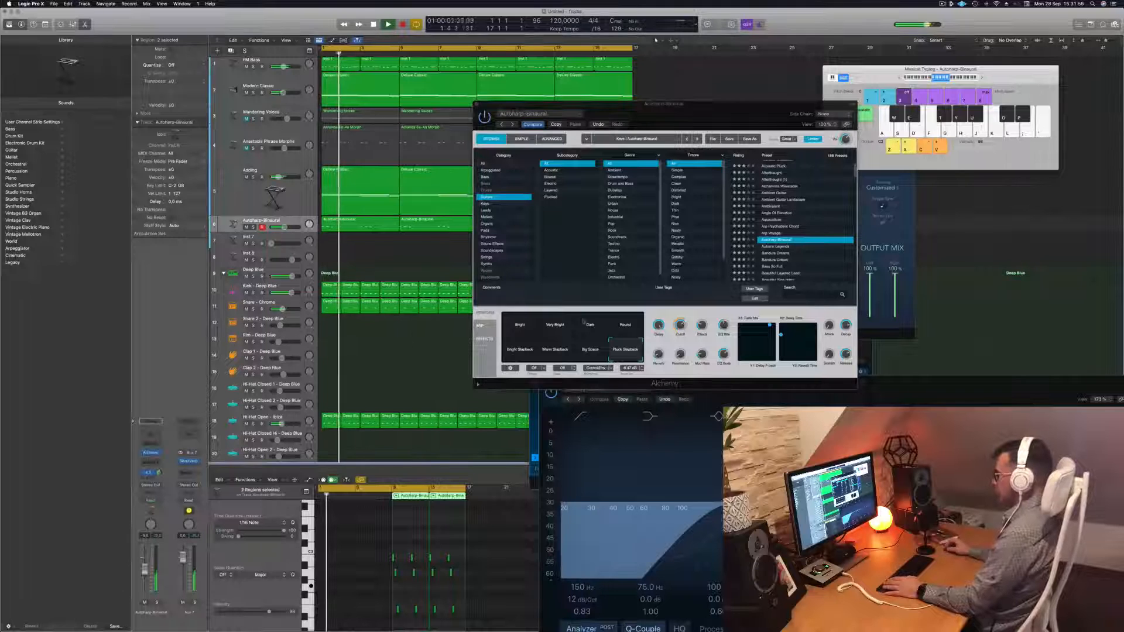
# Lower the Autoharp-Binaural track volume to about -13.6 dB and replay from the start
pyautogui.click(658, 325)
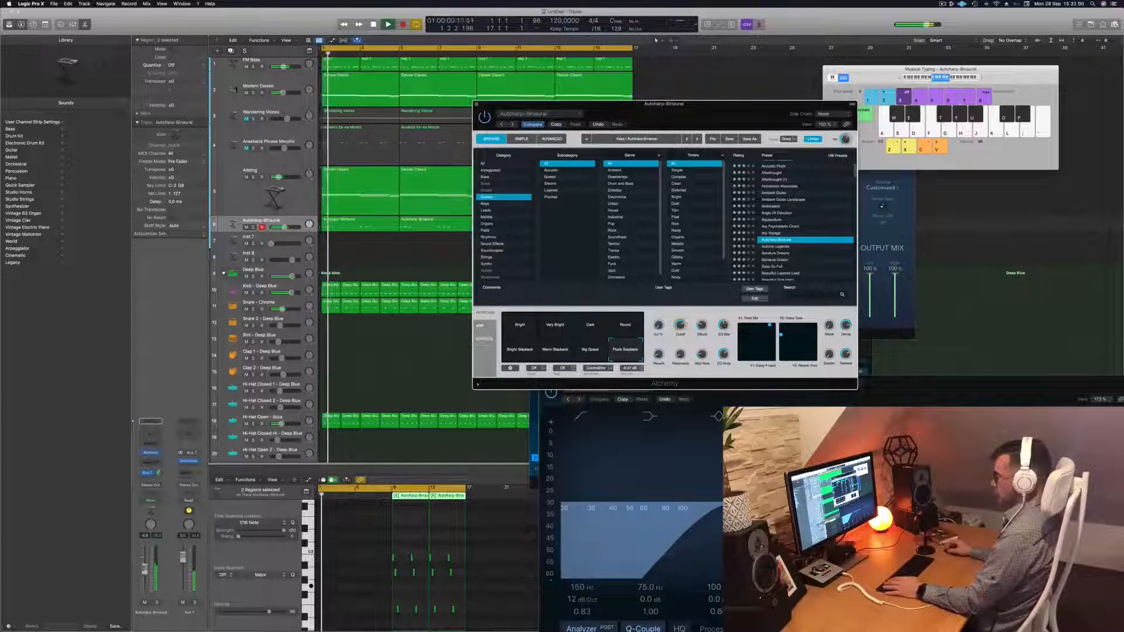
pyautogui.moveTo(285, 227); pyautogui.dragTo(280, 227)
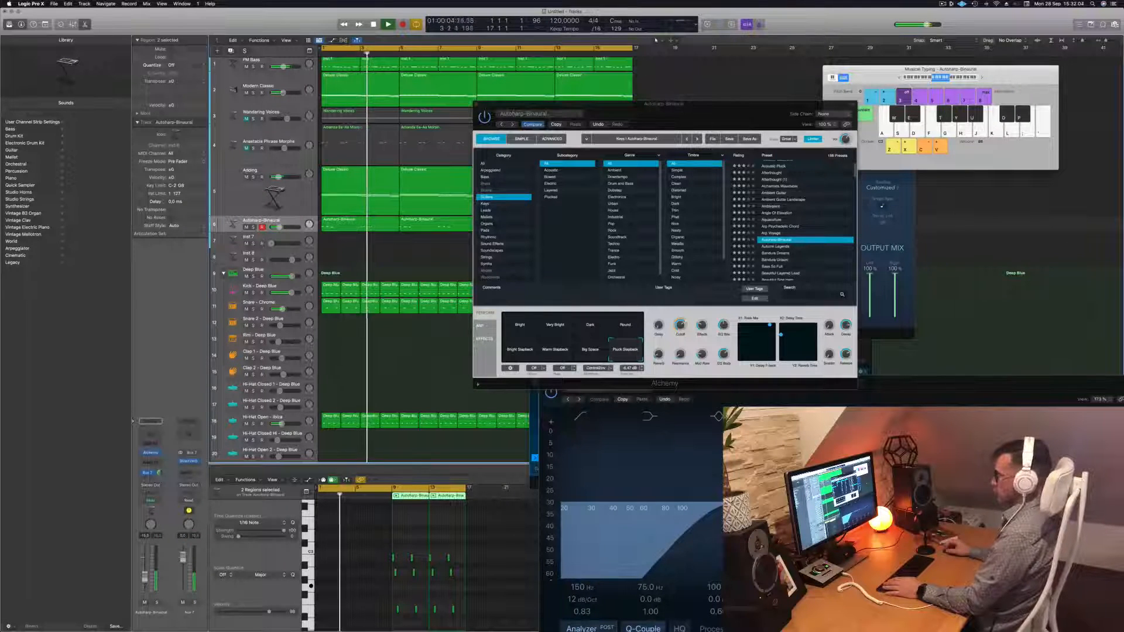
pyautogui.press('Return')
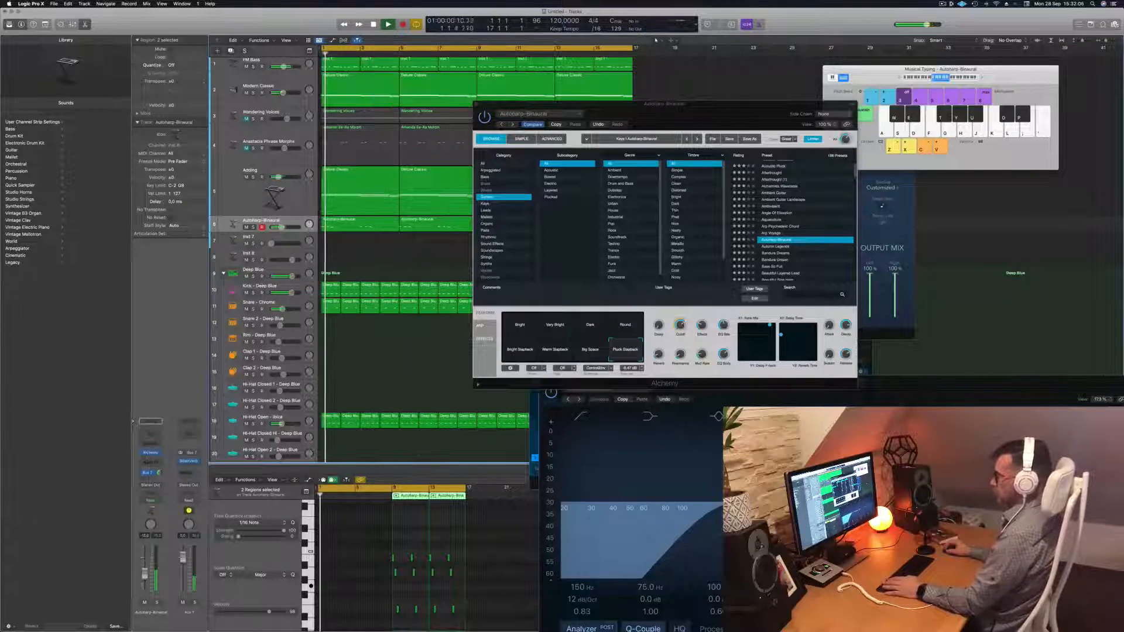
pyautogui.press('Return')
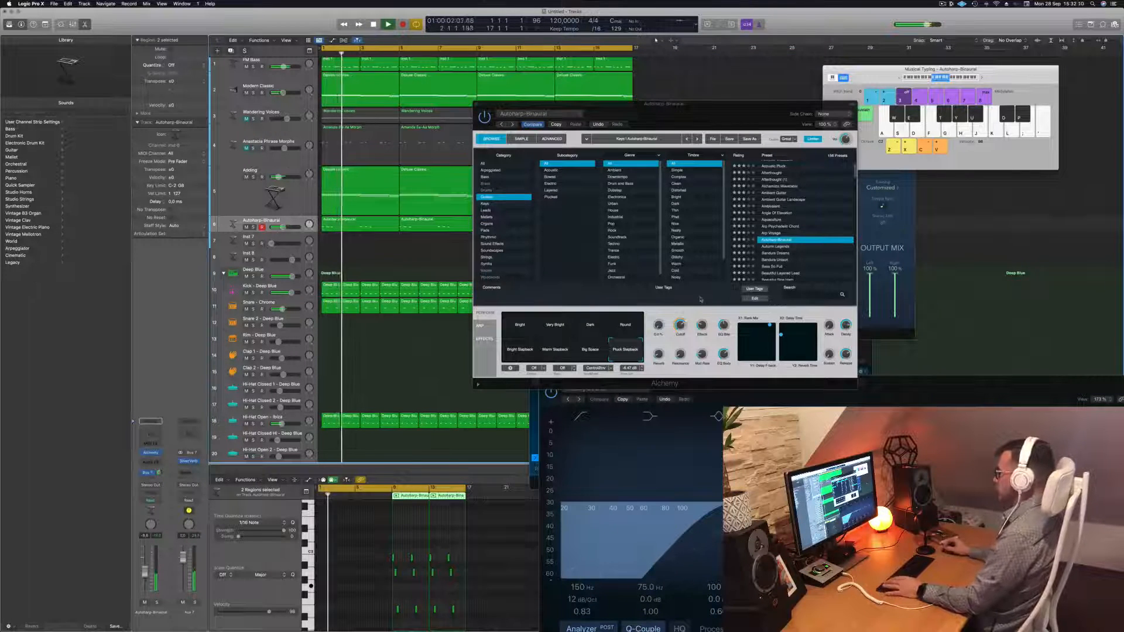
pyautogui.click(681, 332)
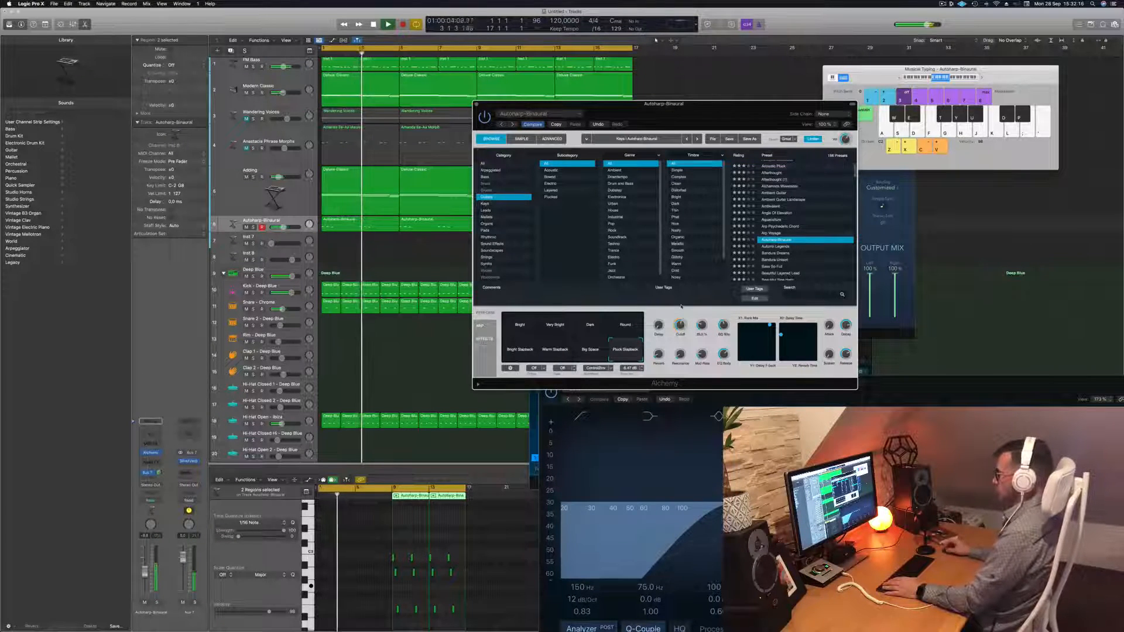
pyautogui.moveTo(611, 116); pyautogui.dragTo(826, 124)
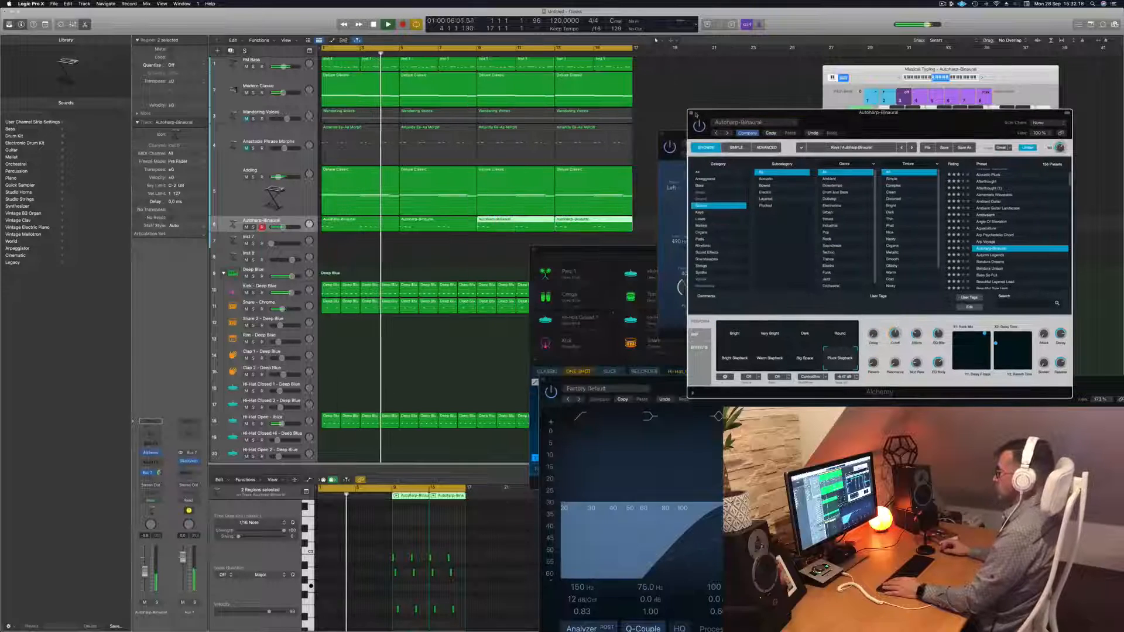
# Close the Alchemy window and add a new Autoharp-Binaural track with the same settings
pyautogui.press('super+w')
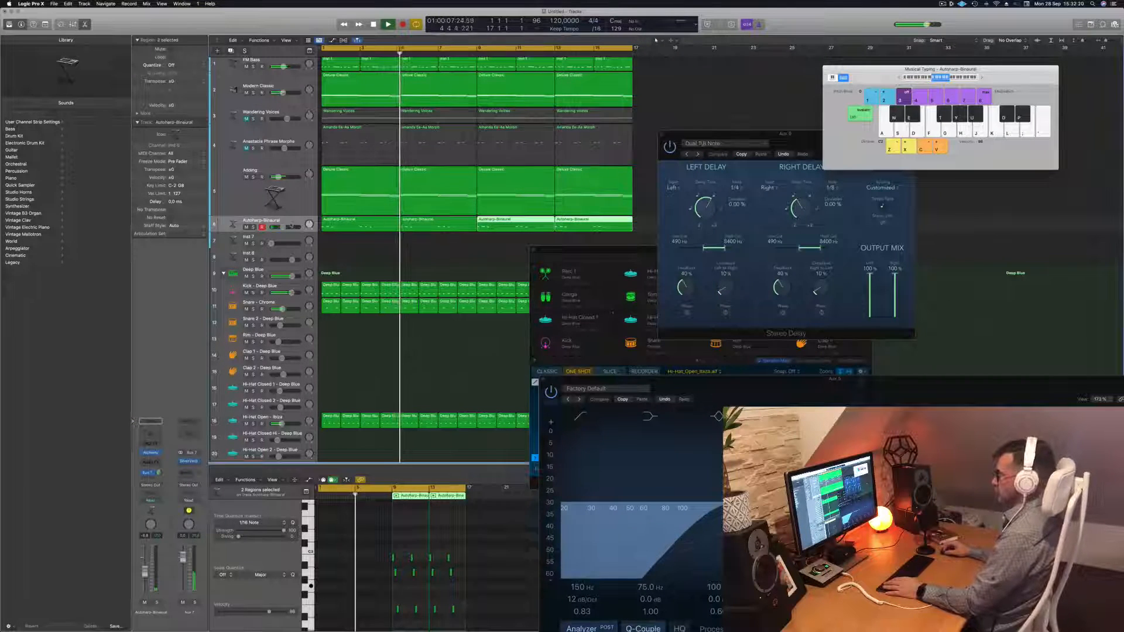
pyautogui.click(262, 220)
pyautogui.press('super+d')
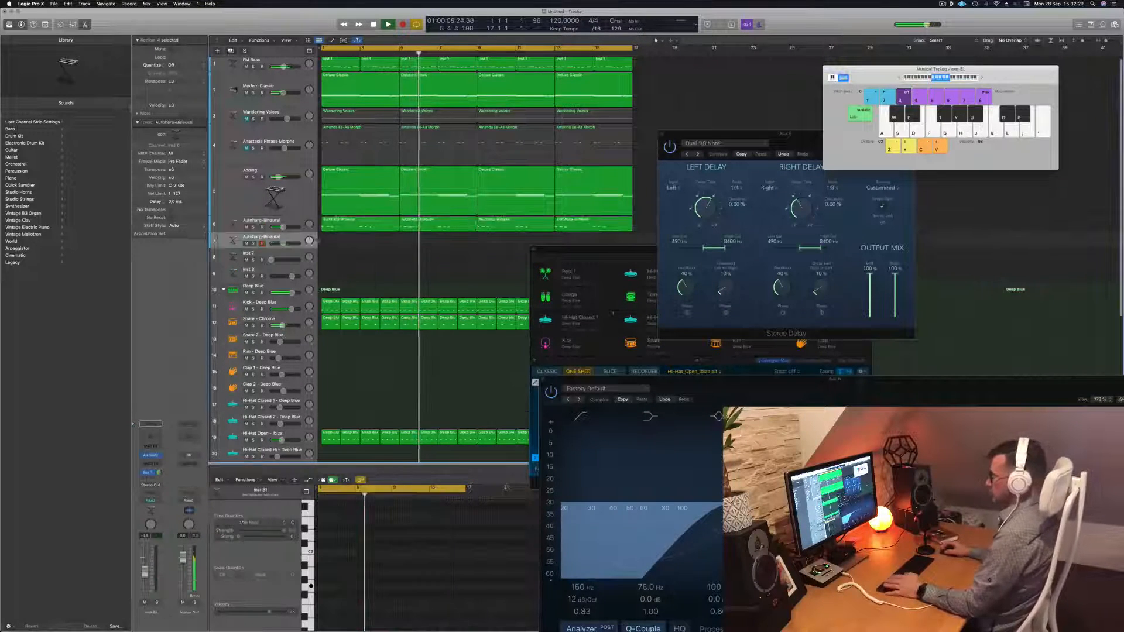
pyautogui.press('Return')
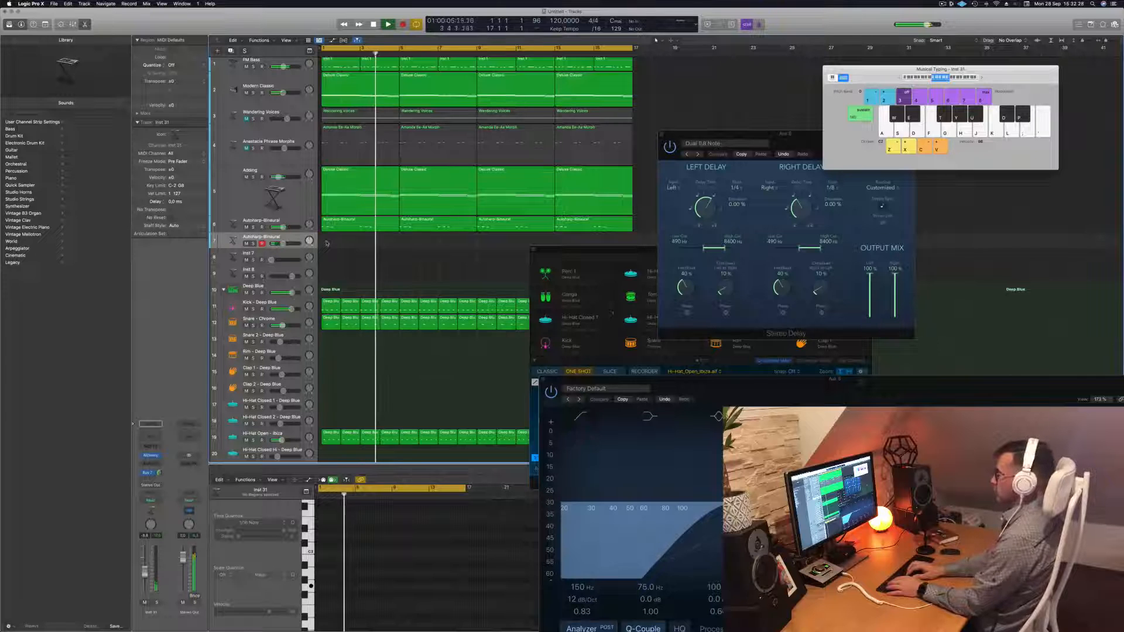
# Audition notes on the new track using Musical Typing keys
pyautogui.press('k')
pyautogui.press('a')
pyautogui.press('f')
pyautogui.press(';')
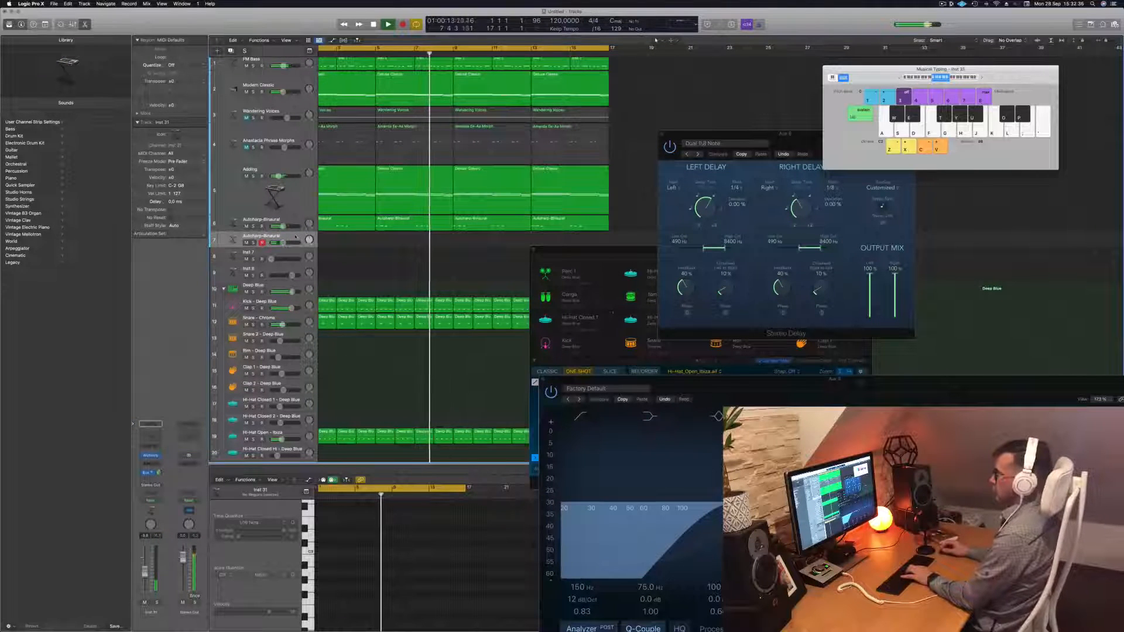
pyautogui.press('l')
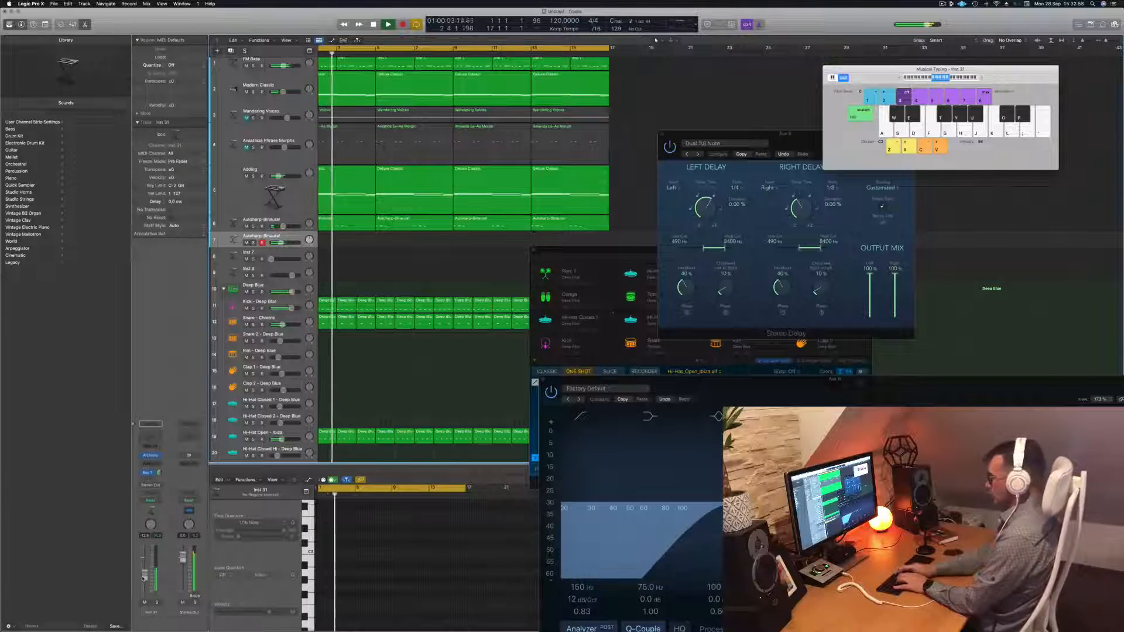
# Record repeated G2 notes on the new track with Musical Typing
pyautogui.press('r')
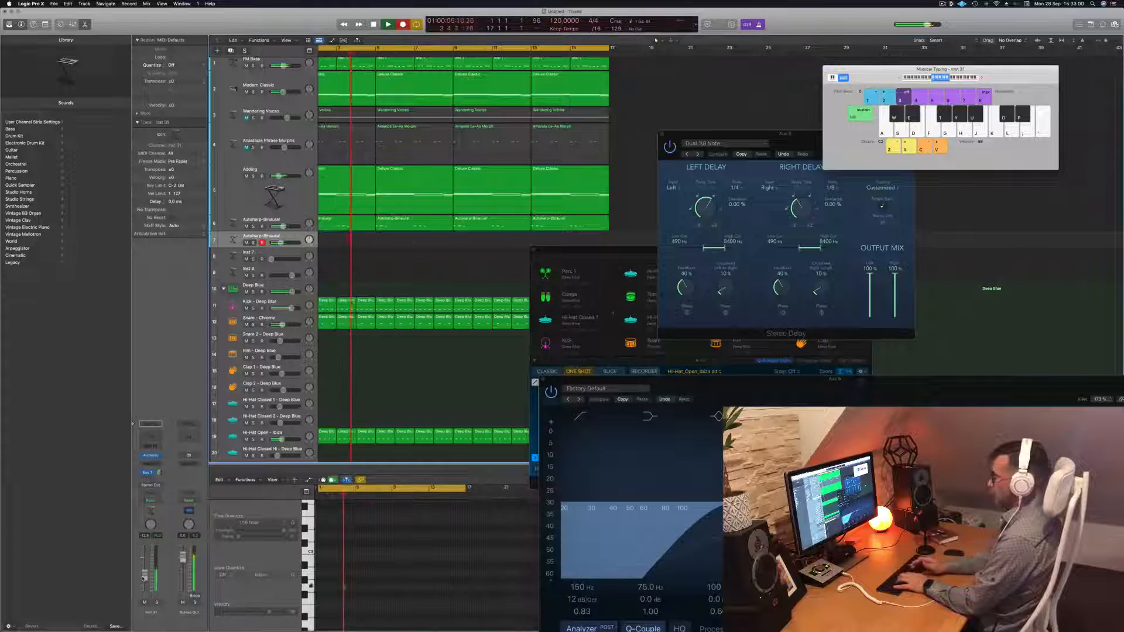
pyautogui.press('g')
pyautogui.press('g')
pyautogui.press('g')
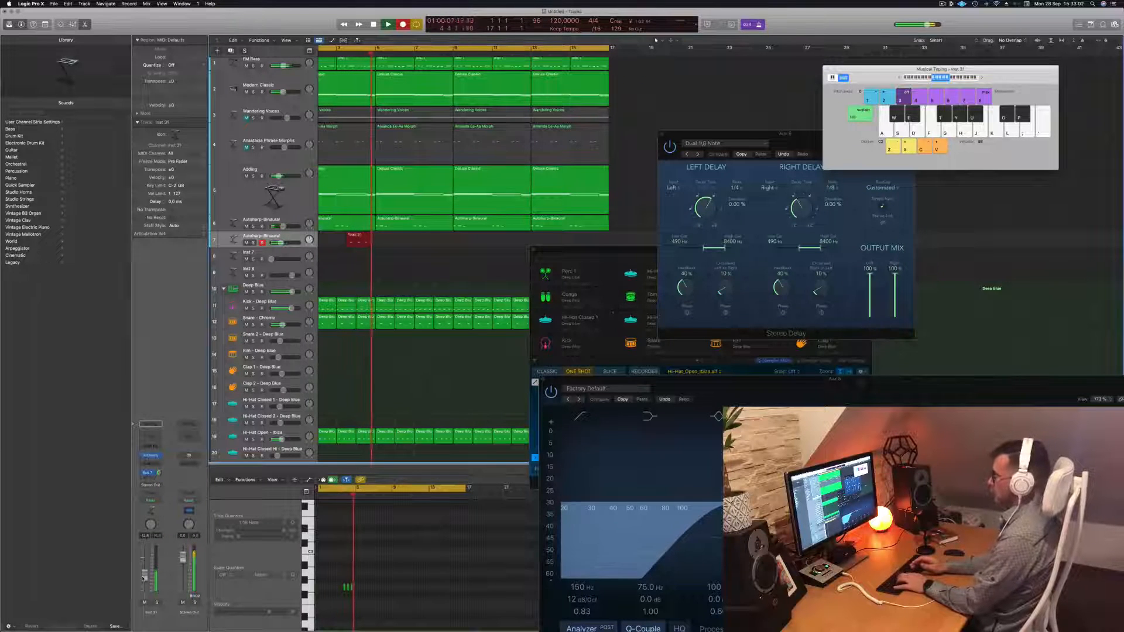
pyautogui.press('g')
pyautogui.press('g')
pyautogui.press('g')
pyautogui.press('g')
pyautogui.press('g')
pyautogui.press('g')
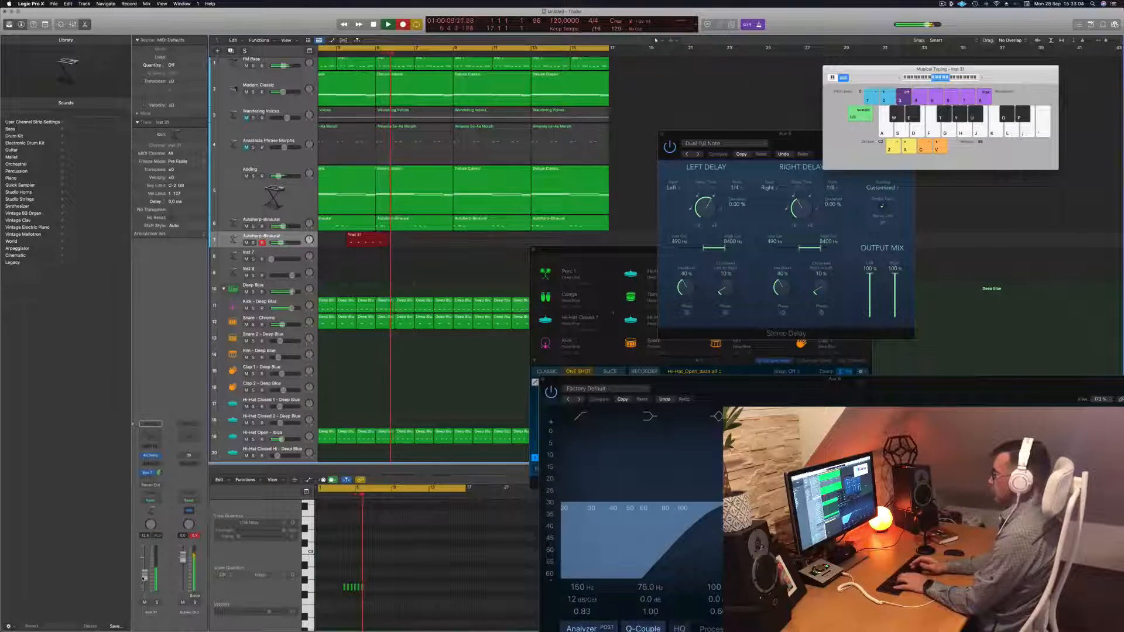
pyautogui.press('g')
pyautogui.press('g')
pyautogui.press('g')
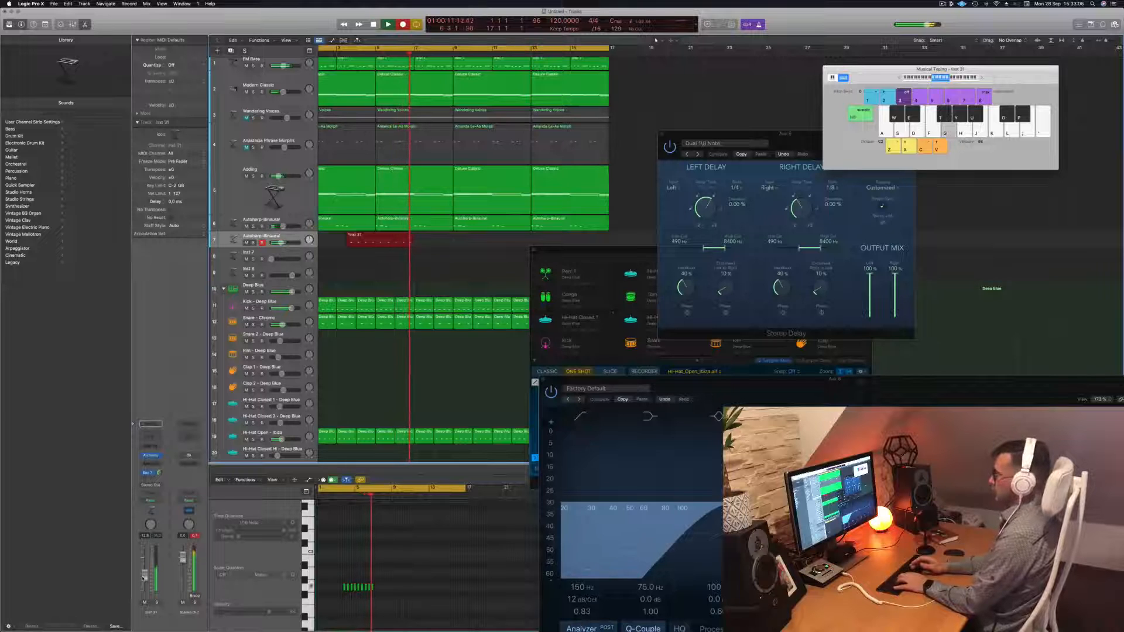
pyautogui.press('g')
pyautogui.press('g')
pyautogui.press('g')
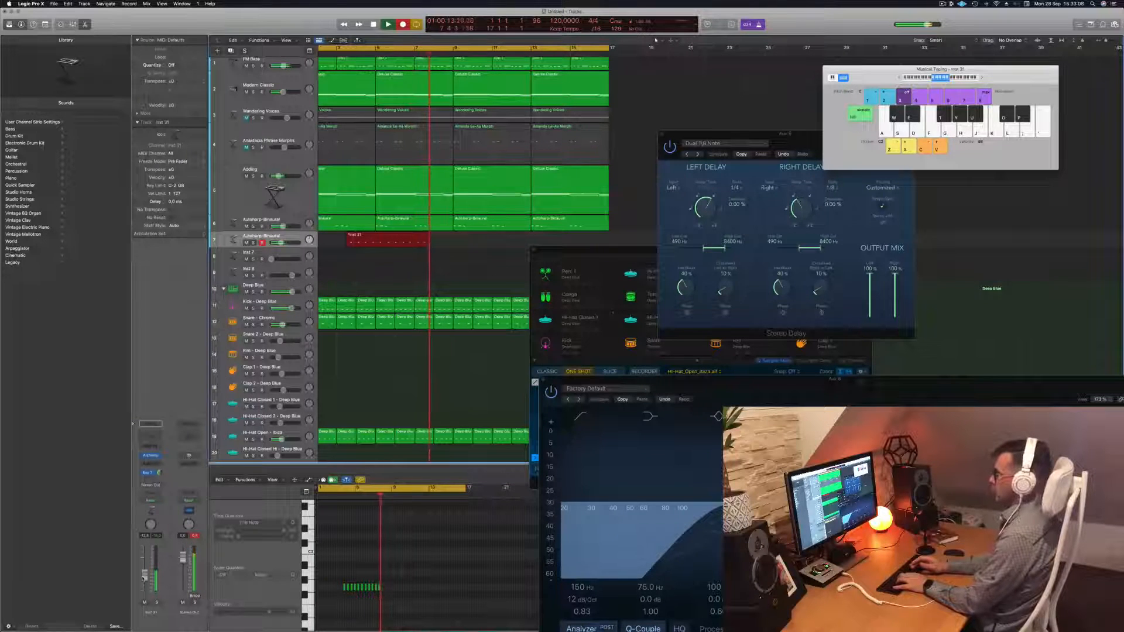
pyautogui.press('g')
pyautogui.press('g')
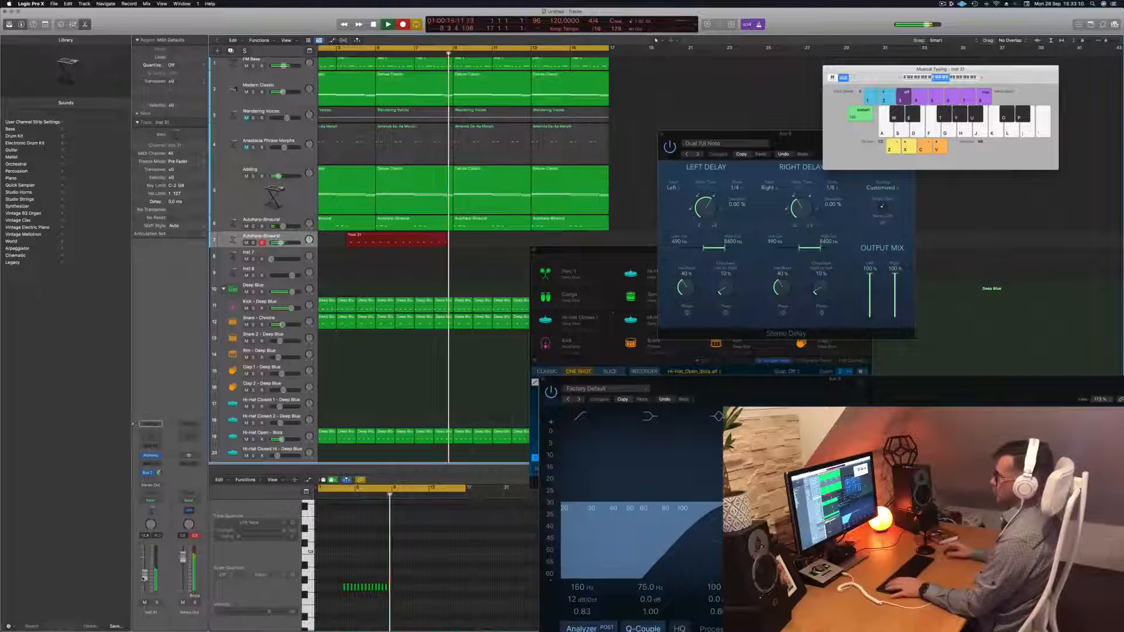
pyautogui.press('space')
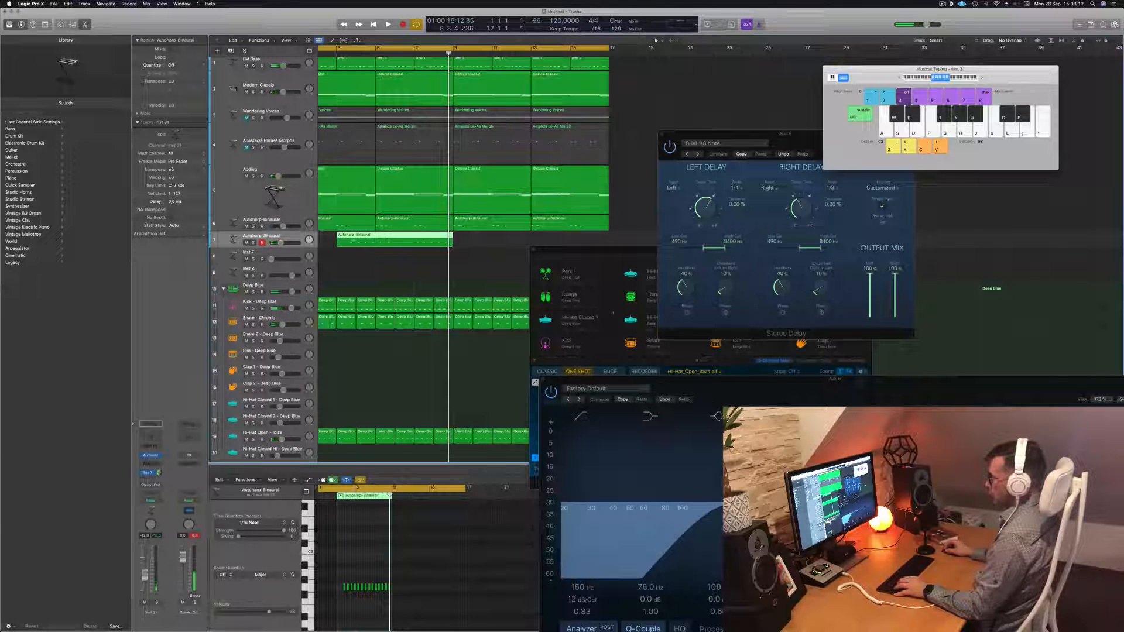
# Split the recorded region and move its short left piece to start at bar 1
pyautogui.keyDown('super'); pyautogui.doubleClick(356, 241); pyautogui.keyUp('super')
pyautogui.click(346, 241)
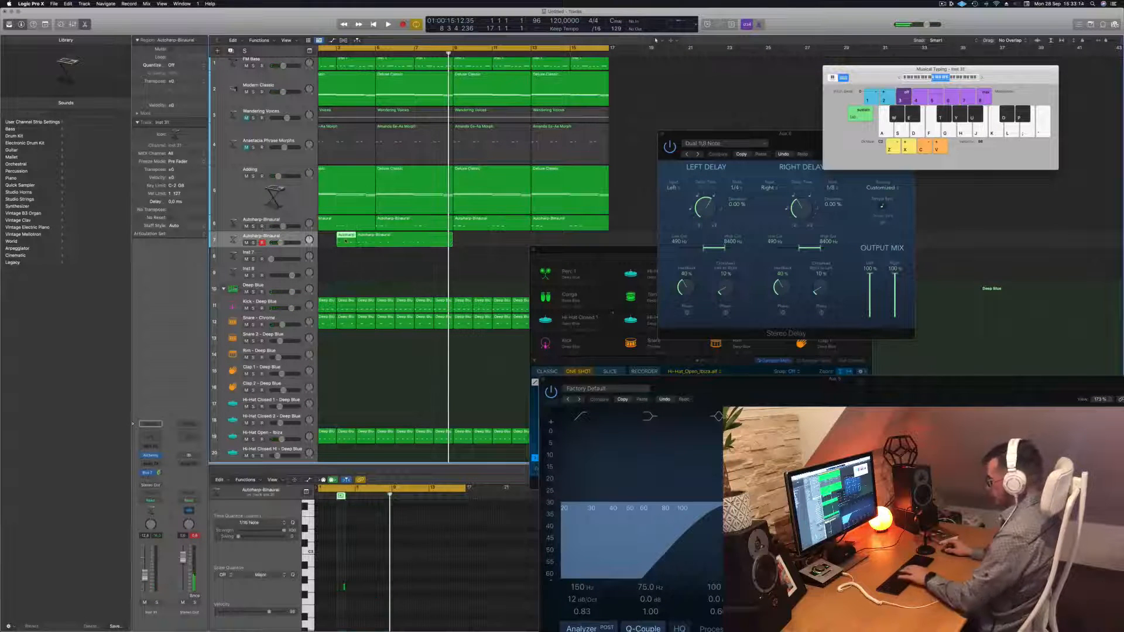
pyautogui.moveTo(346, 241)
pyautogui.mouseDown()
pyautogui.moveTo(331, 241)
pyautogui.moveTo(367, 241)
pyautogui.mouseUp()
pyautogui.press('Return')
pyautogui.press('space')
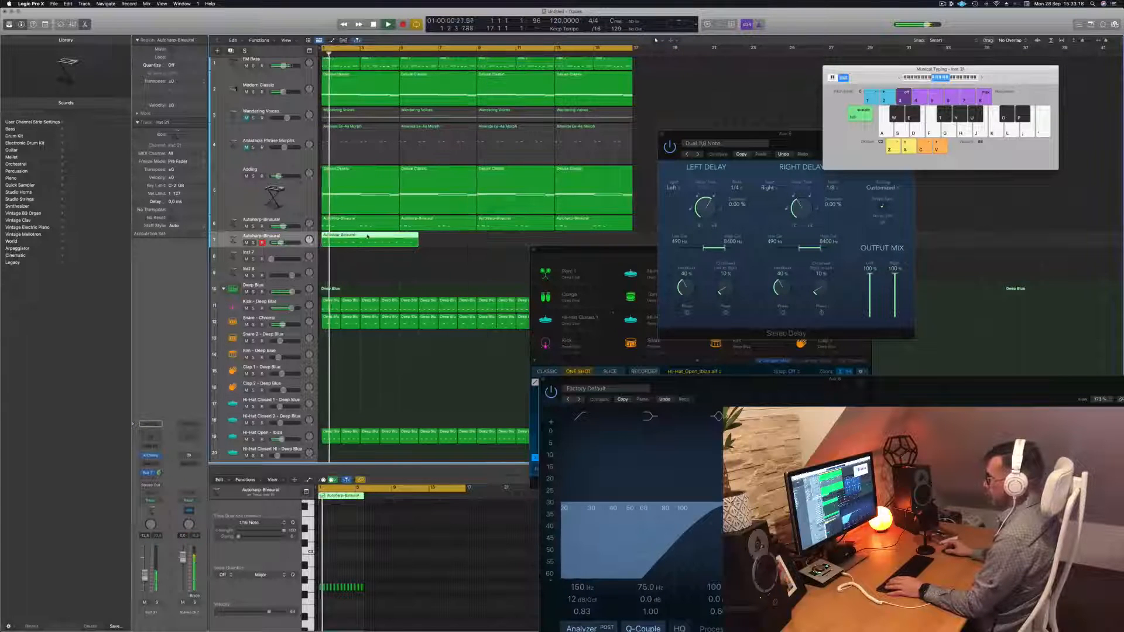
pyautogui.press('e')
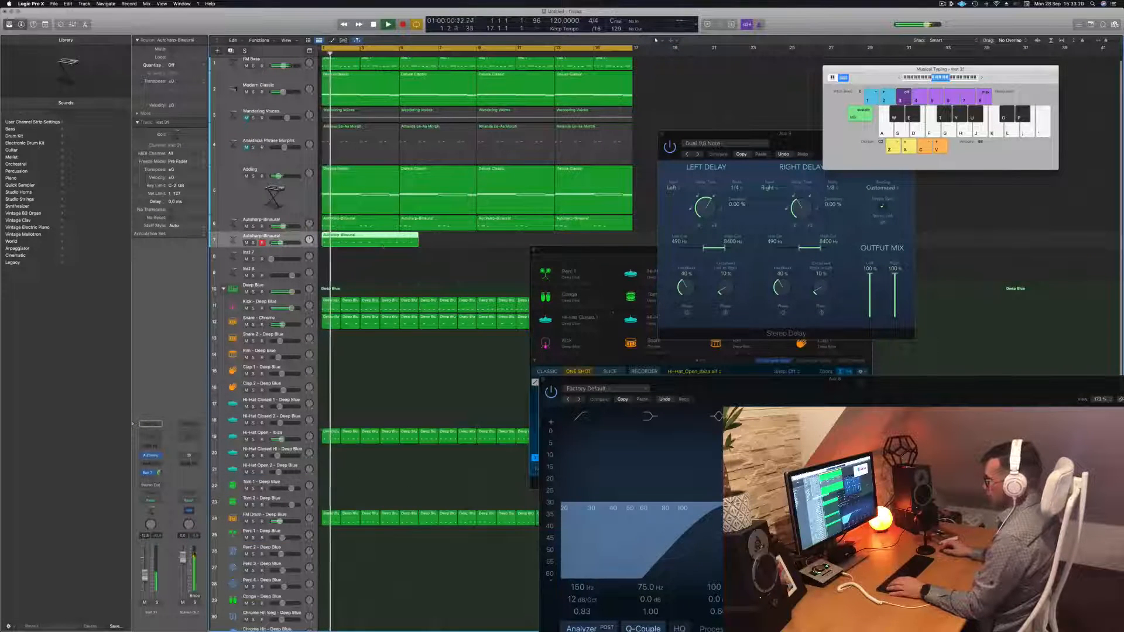
# Inspect the Autoharp pattern in the note editor while replaying from bar 1
pyautogui.press('e')
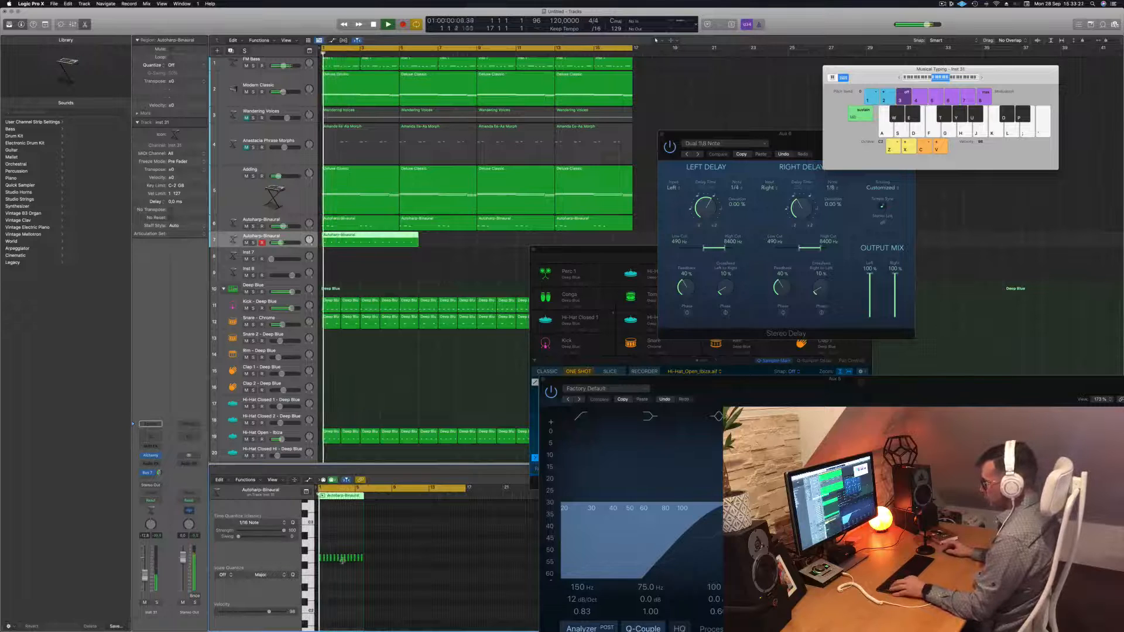
pyautogui.scroll(10, 342, 560)
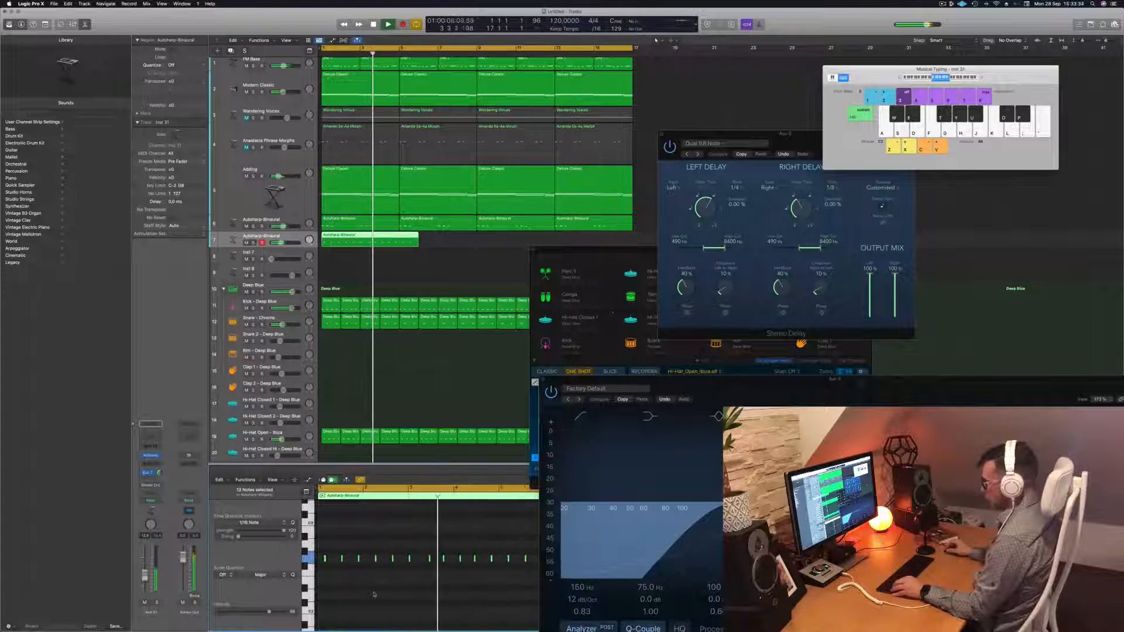
pyautogui.press('space')
pyautogui.scroll(2, 434, 585)
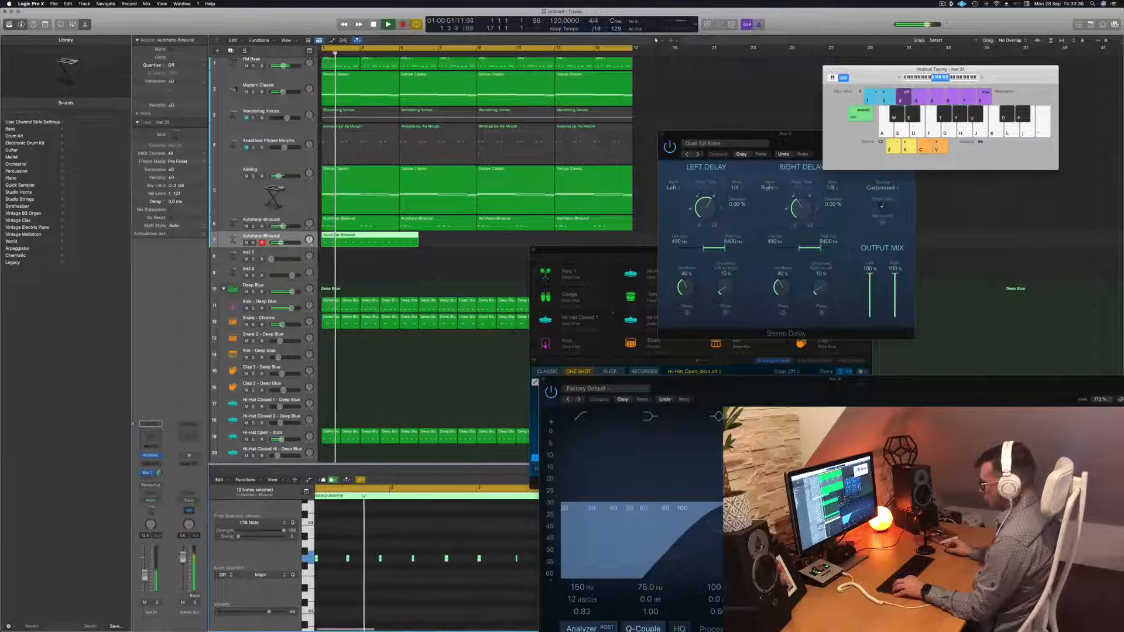
pyautogui.scroll(-2, 452, 586)
pyautogui.click(475, 560)
pyautogui.press('Return')
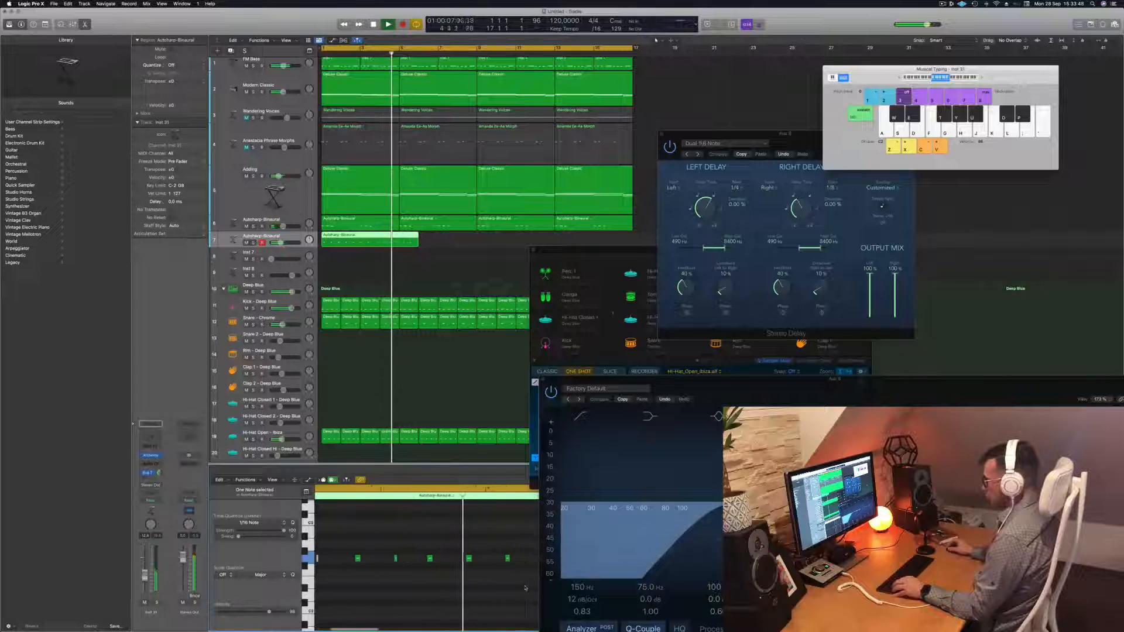
pyautogui.press('Return')
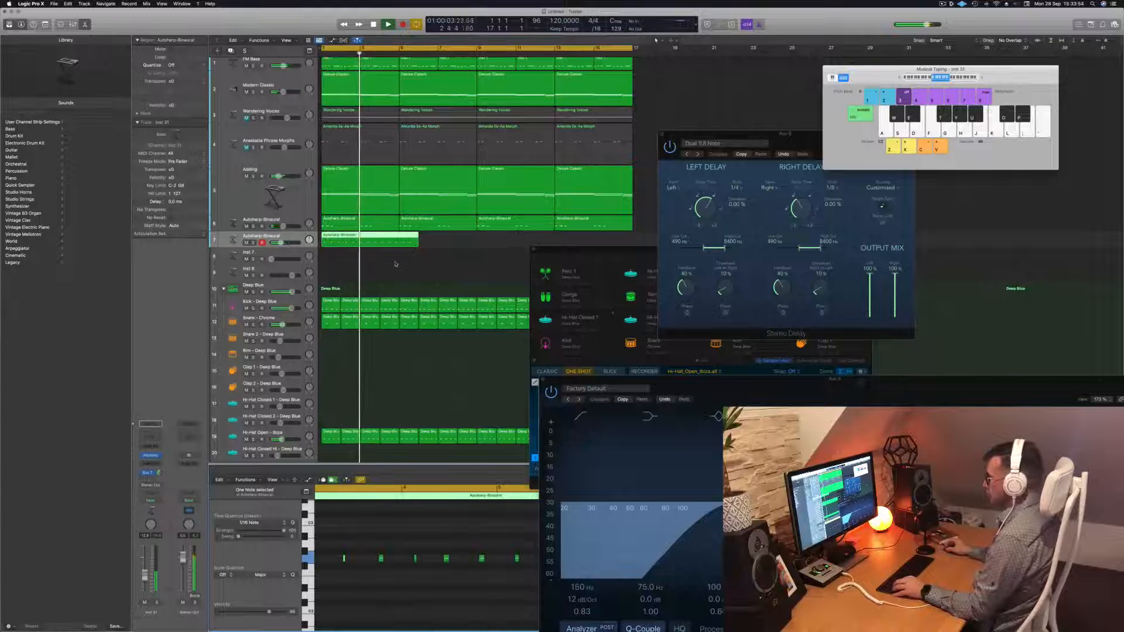
pyautogui.press('Return')
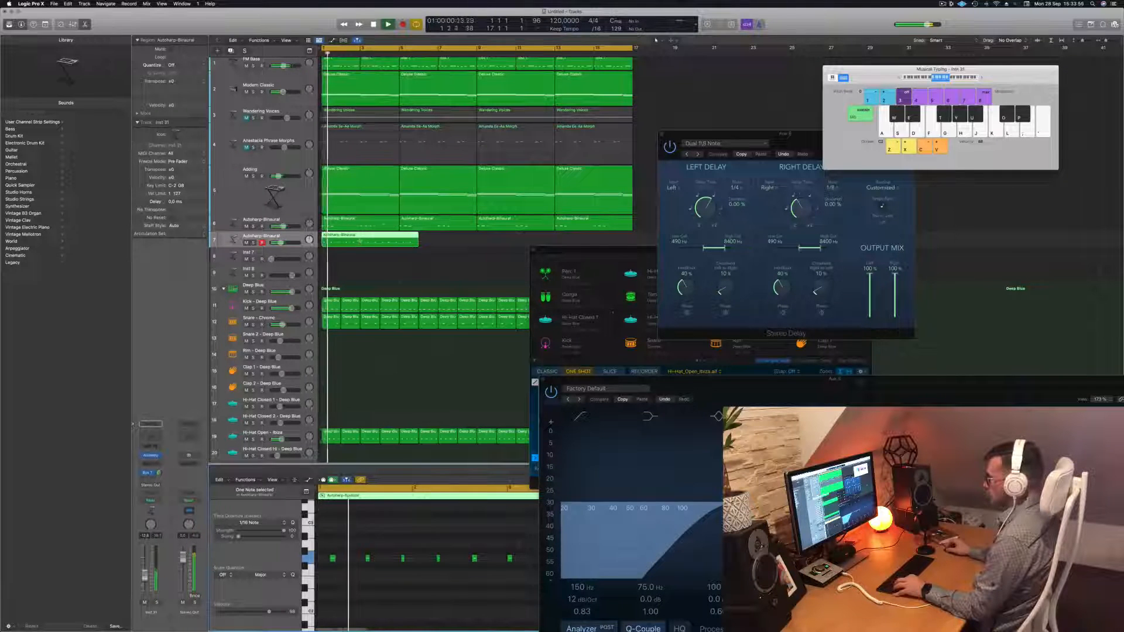
# Split track 7's region at bar 3, delete the remainder, and copy the two-bar region to bar 3
pyautogui.keyDown('super'); pyautogui.doubleClick(360, 242); pyautogui.keyUp('super')
pyautogui.press('BackSpace')
pyautogui.press('Return')
pyautogui.moveTo(335, 240); pyautogui.dragTo(419, 241)
# Copy both track 7 regions four bars later and raise the Bus 7 send level
pyautogui.keyDown('shift'); pyautogui.click(343, 240); pyautogui.keyUp('shift')
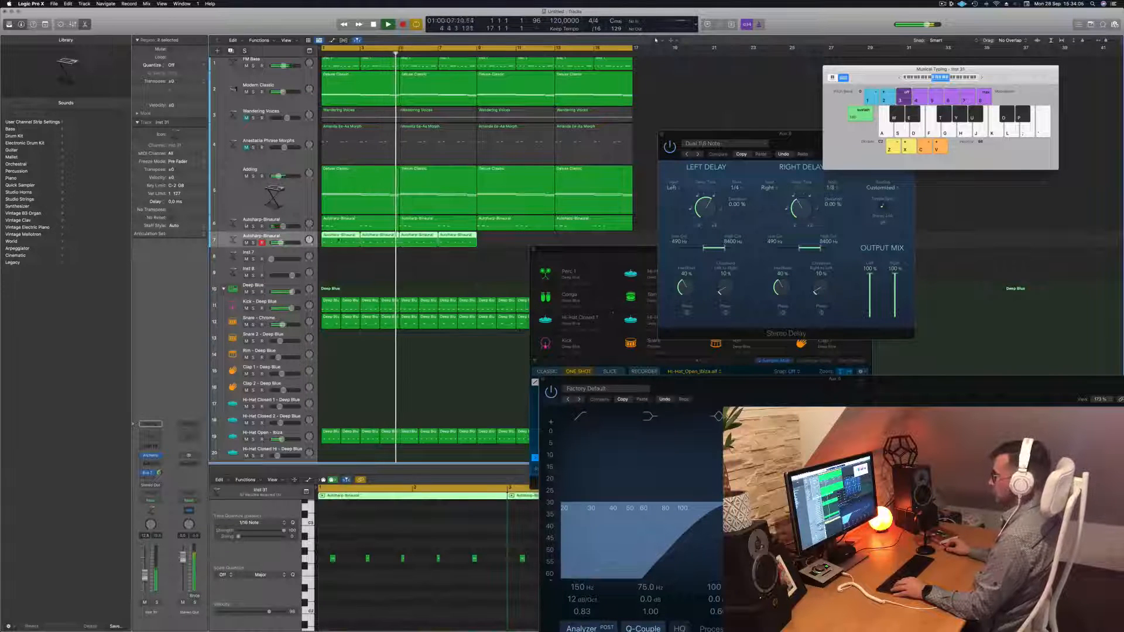
pyautogui.moveTo(334, 241); pyautogui.dragTo(489, 246)
pyautogui.press('Return')
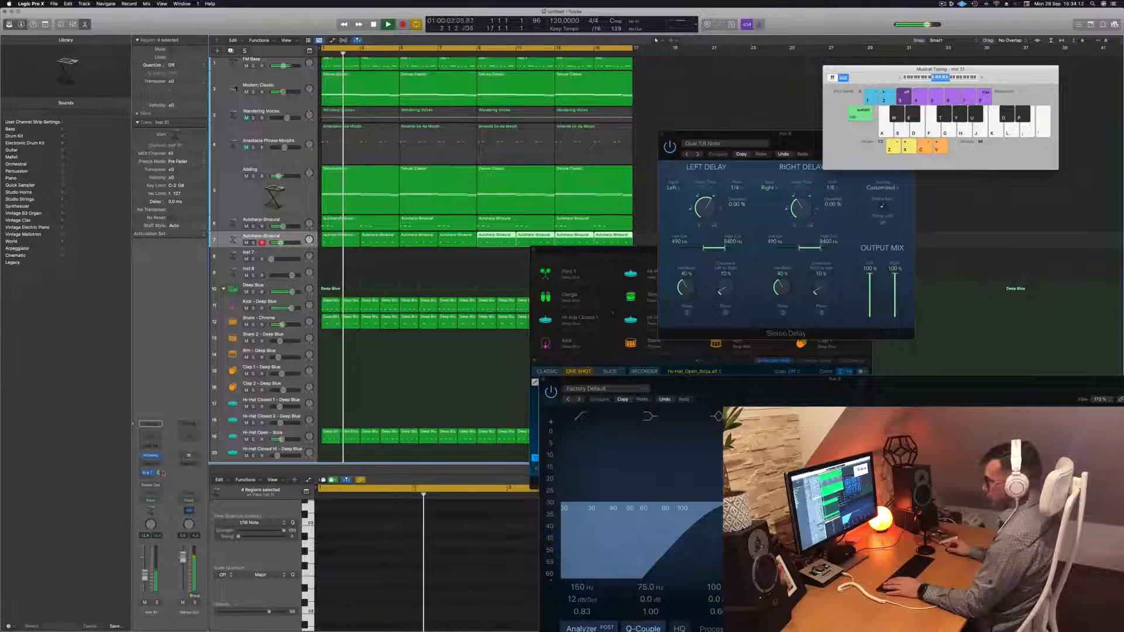
pyautogui.moveTo(161, 472); pyautogui.dragTo(161, 475)
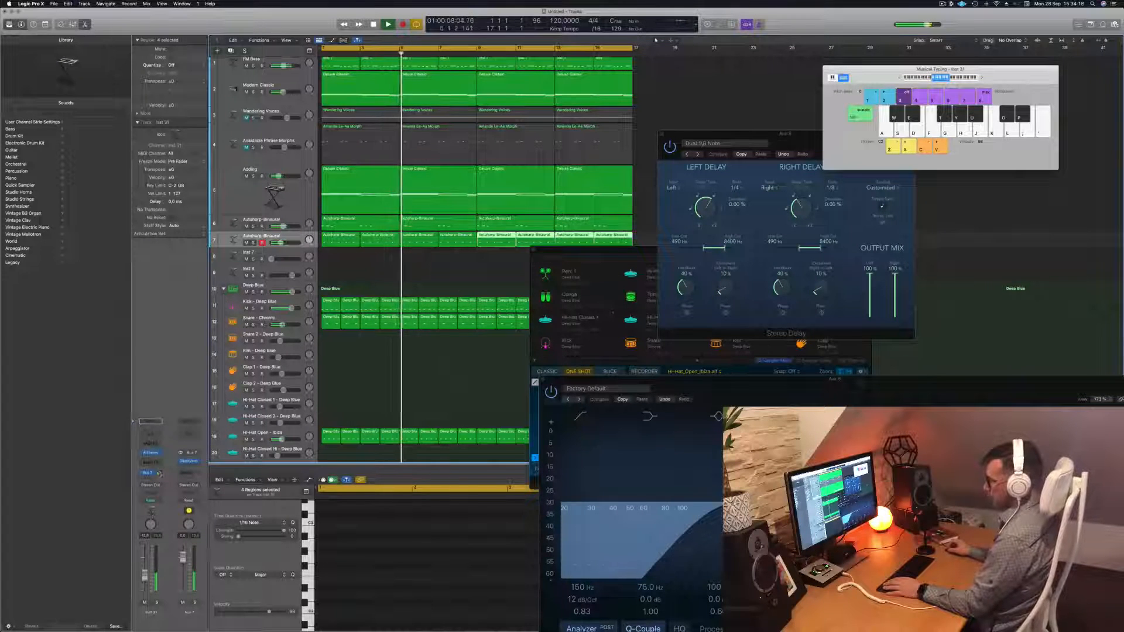
# Add a second send from the Autoharp-Binaural channel to Bus 8
pyautogui.click(150, 473)
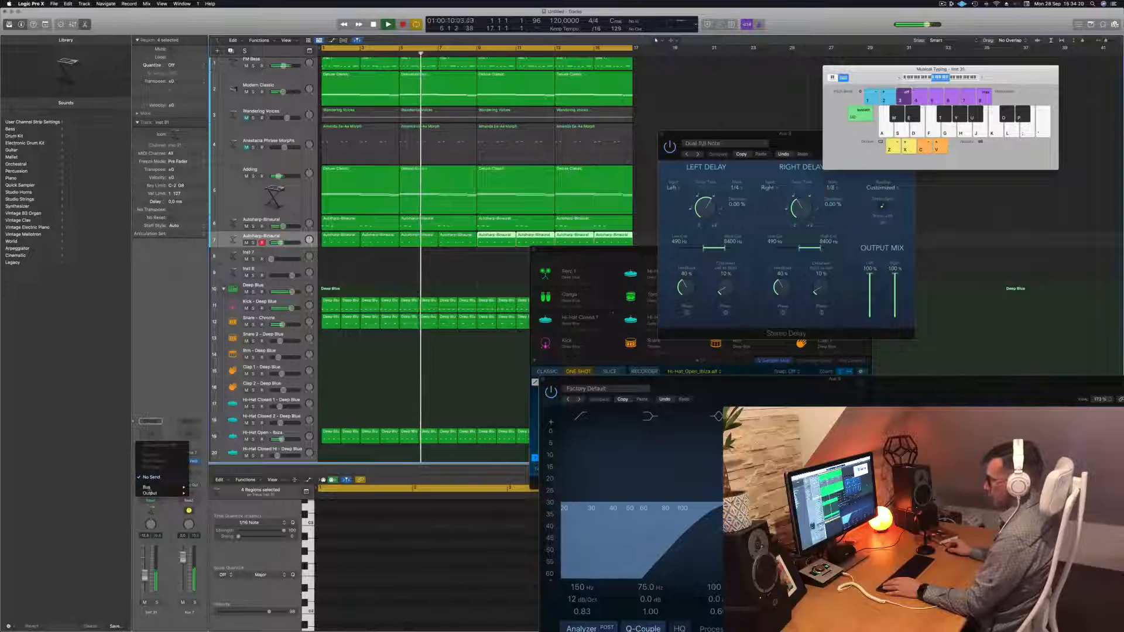
pyautogui.moveTo(170, 487)
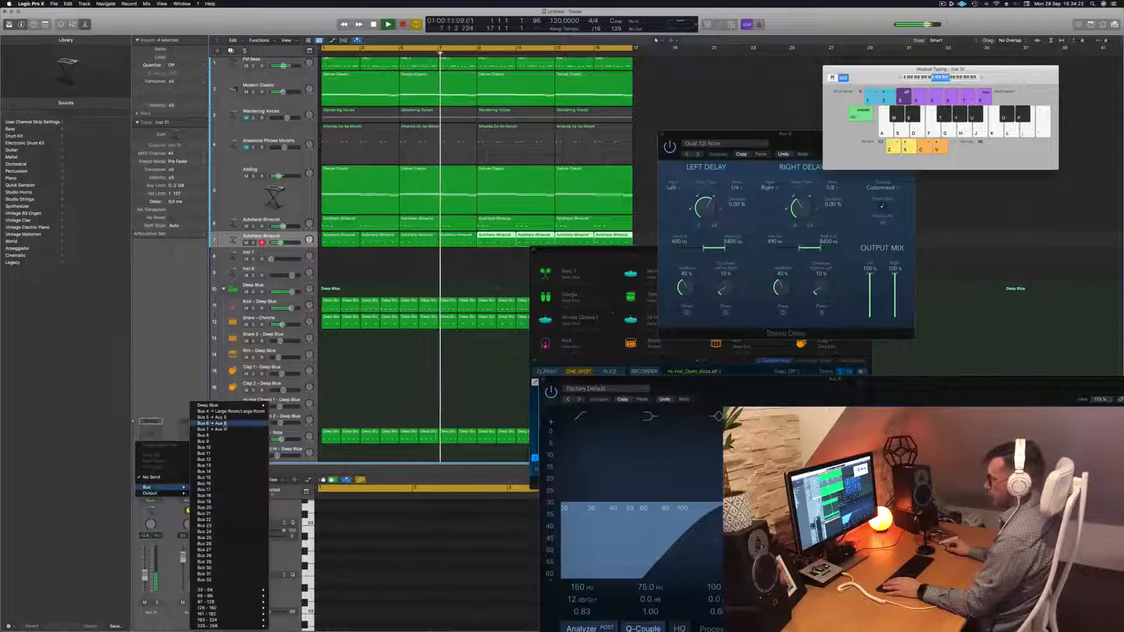
pyautogui.click(205, 436)
pyautogui.press('Return')
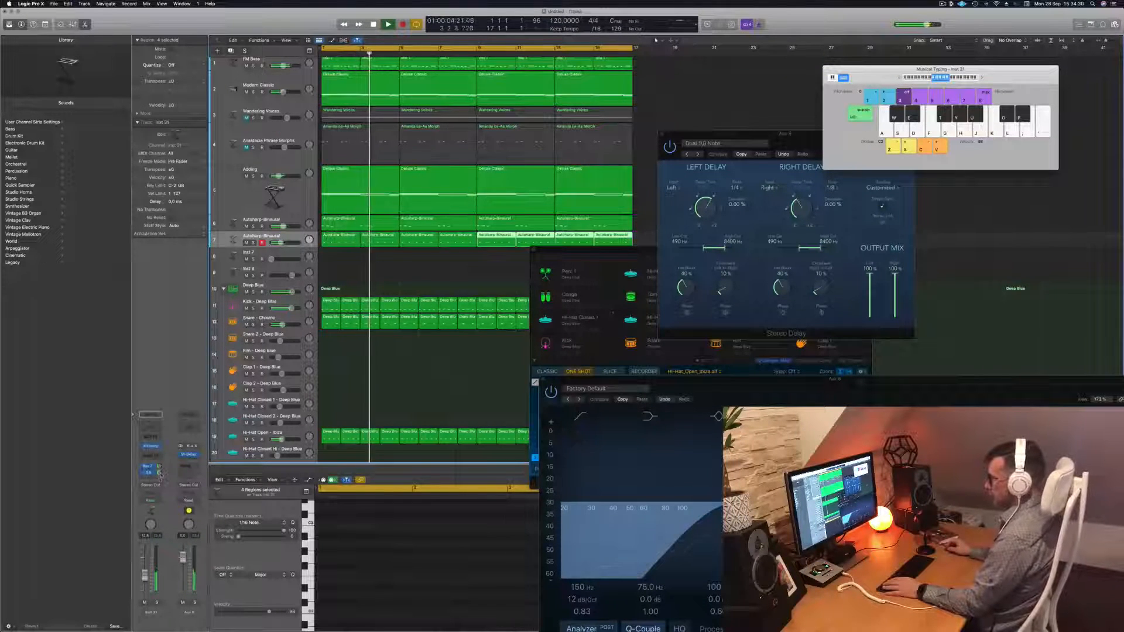
pyautogui.press('Return')
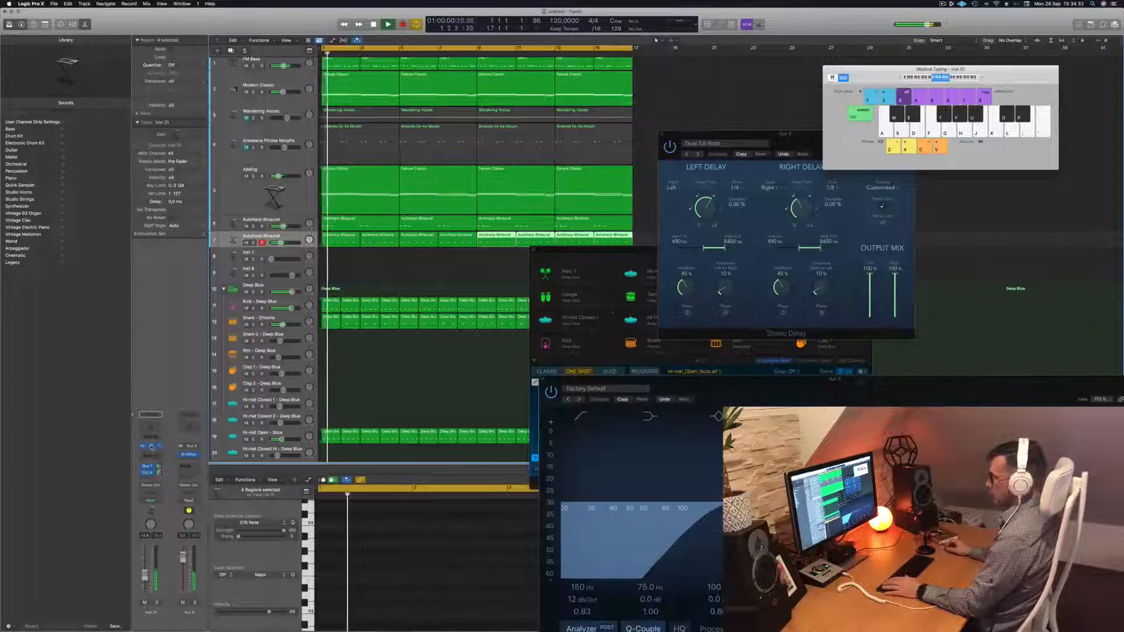
# Open the track's Alchemy window and audition the Autumn Legends and Bandura Dreams presets
pyautogui.click(151, 447)
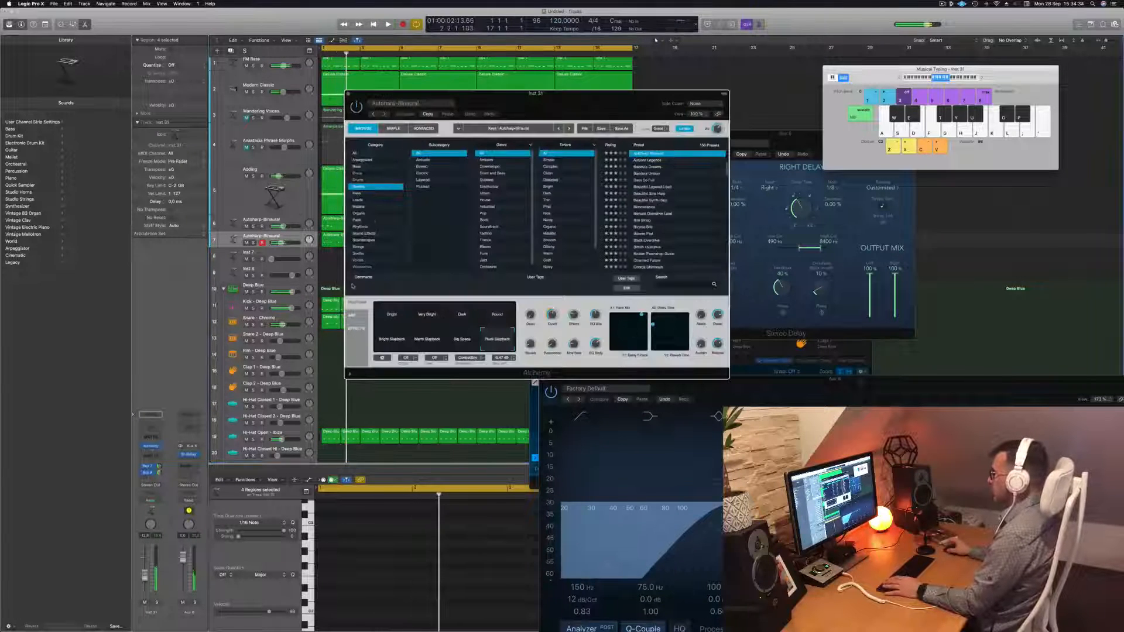
pyautogui.moveTo(429, 116); pyautogui.dragTo(510, 107)
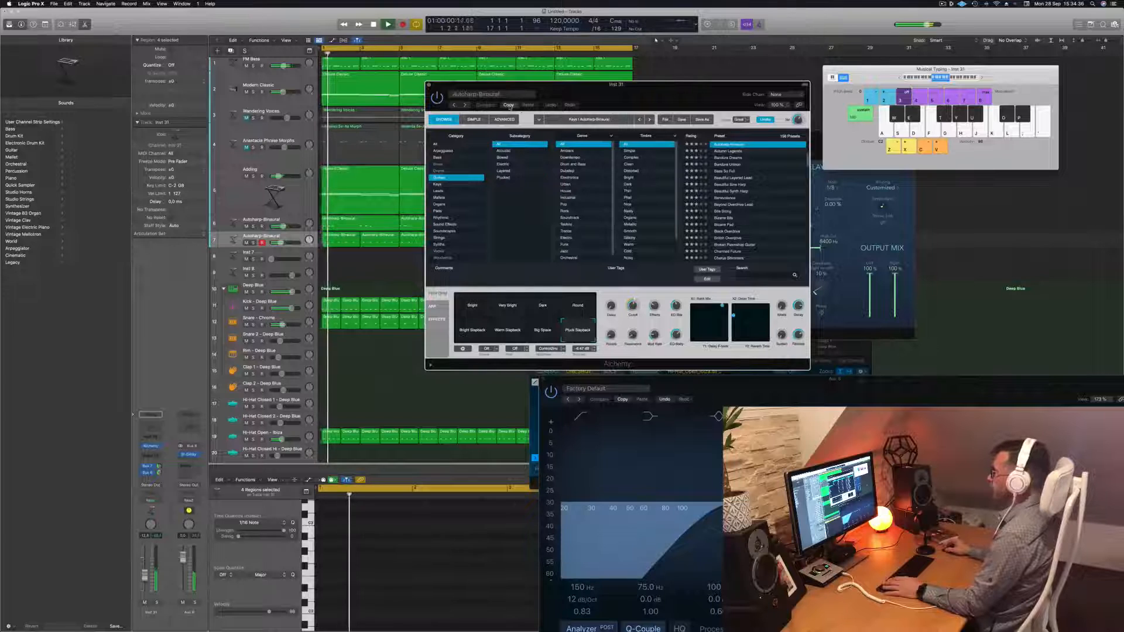
pyautogui.click(728, 151)
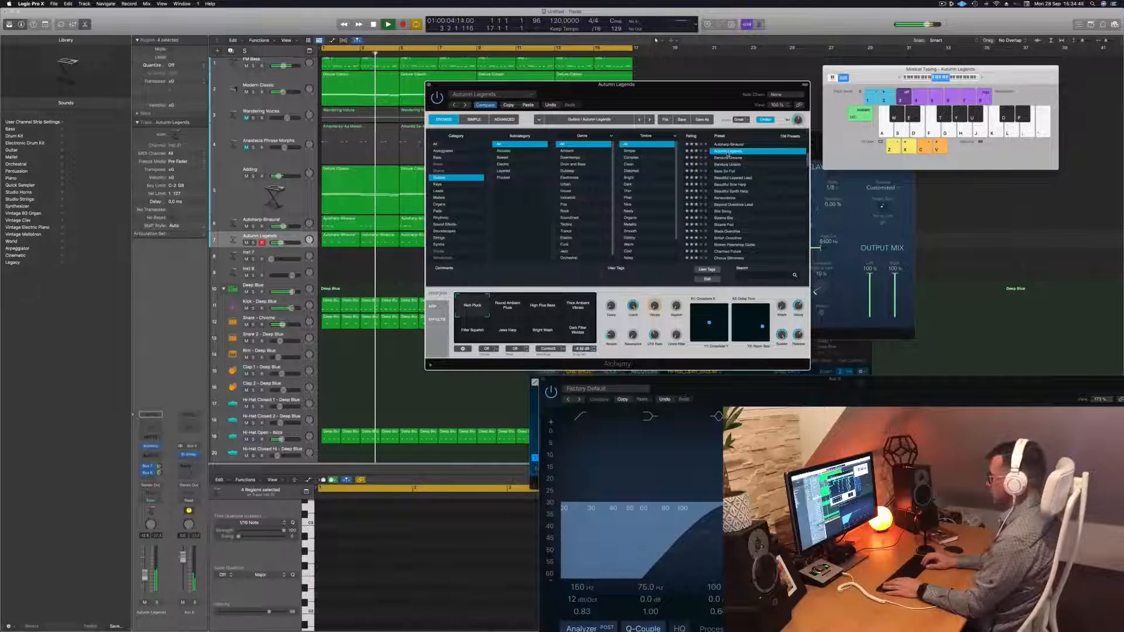
pyautogui.click(727, 156)
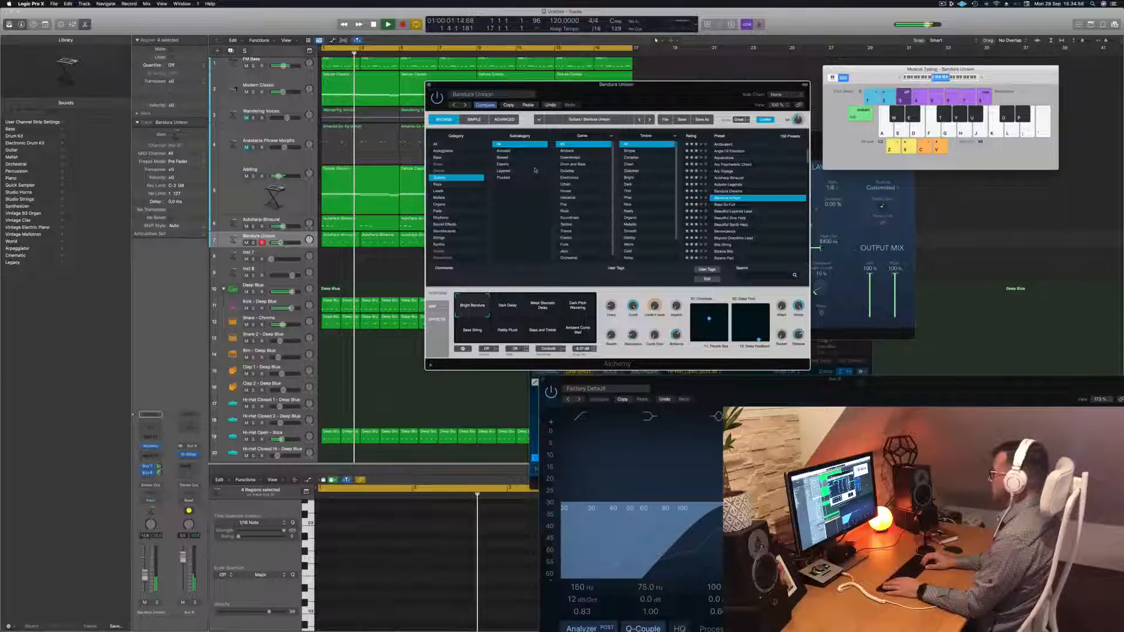
# Step through presets past Bass So Full and Beyond Overdrive Lead to Bite String
pyautogui.press('Down')
pyautogui.press('Return')
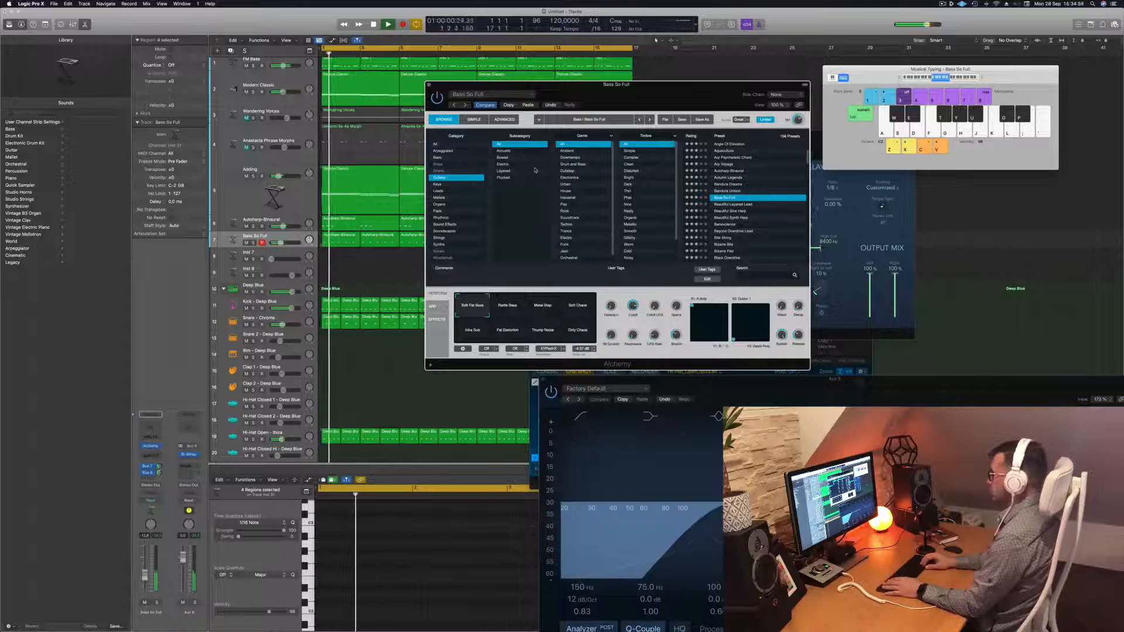
pyautogui.press('Down')
pyautogui.press('Return')
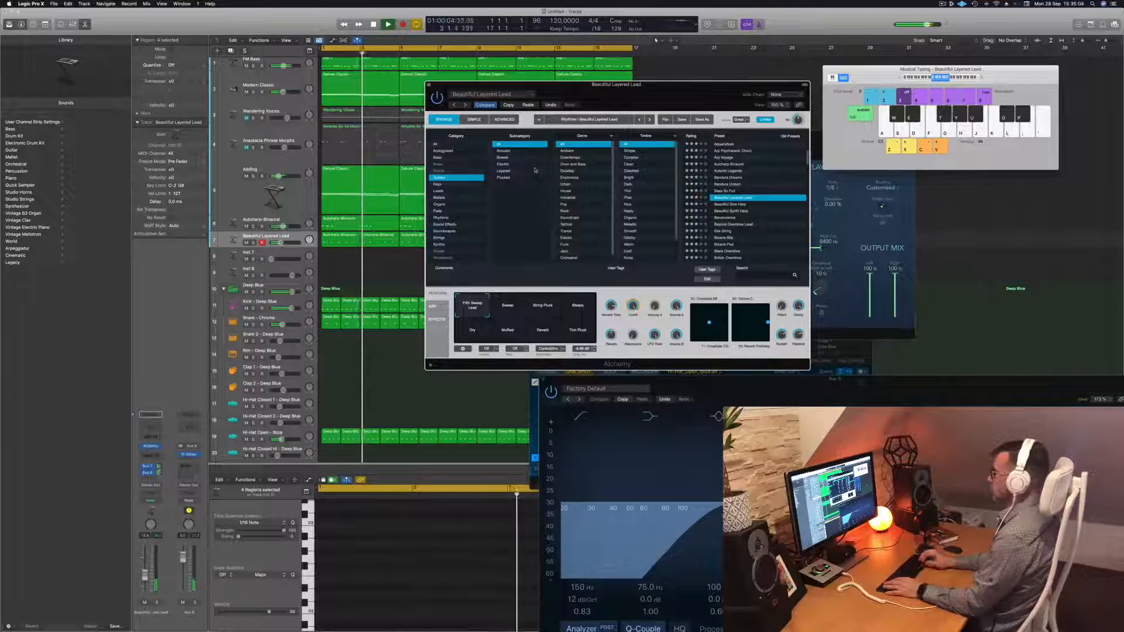
pyautogui.press('Down')
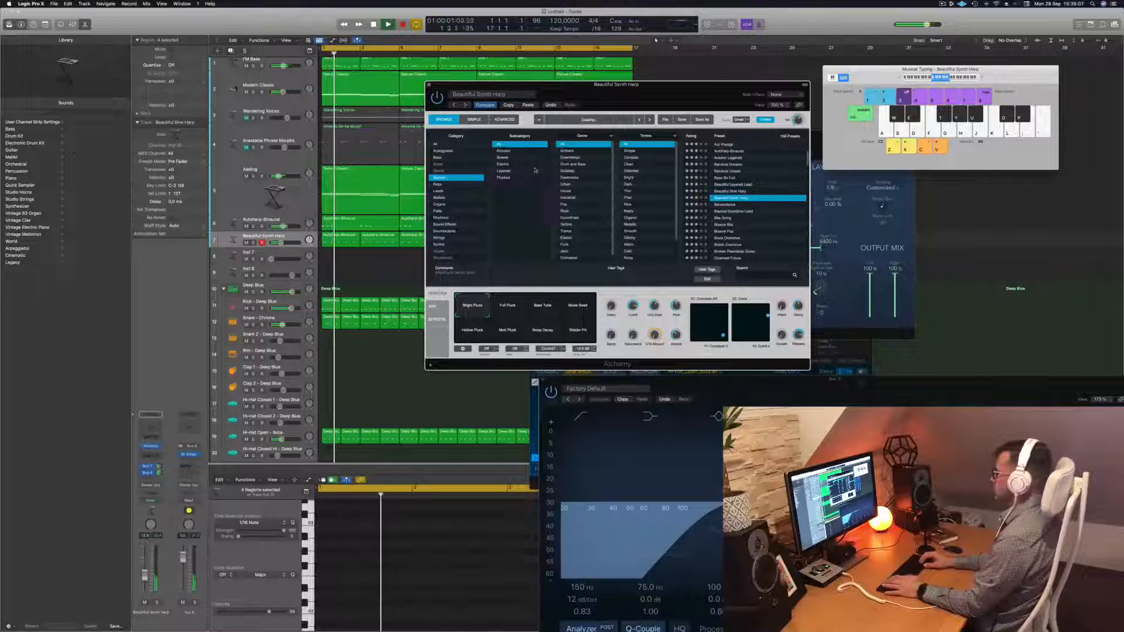
pyautogui.press('Down')
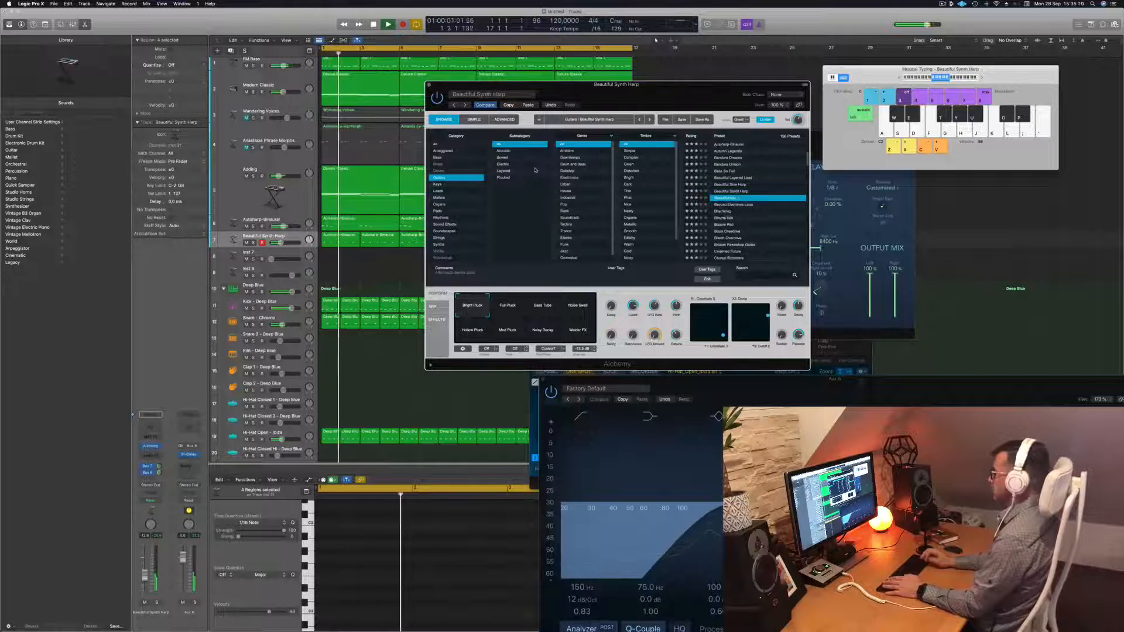
pyautogui.press('Down')
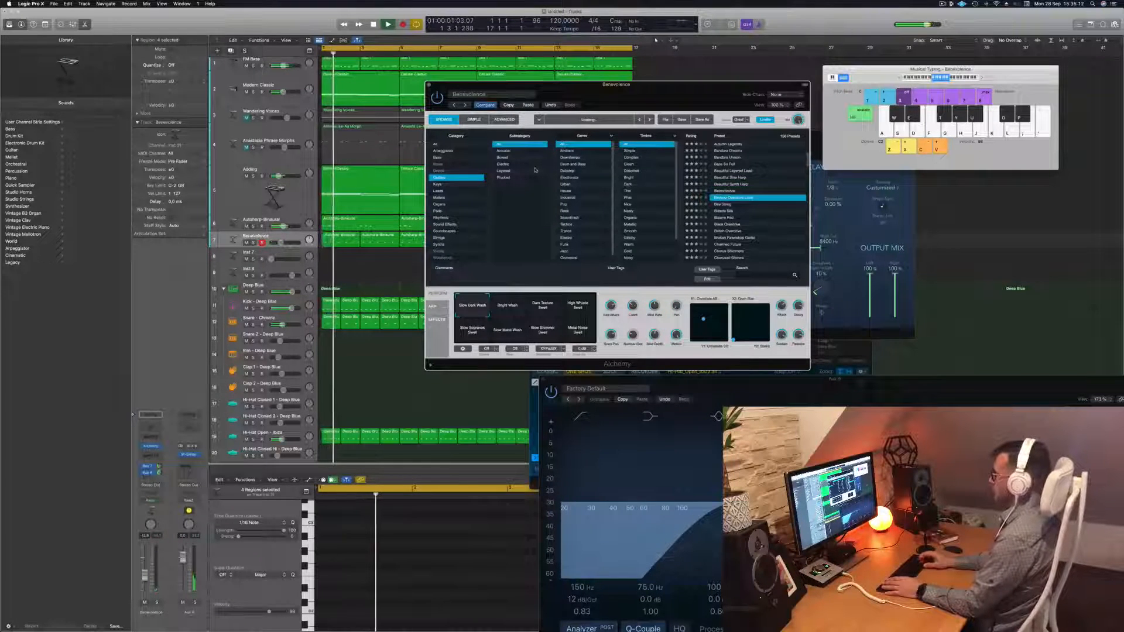
pyautogui.press('Down')
pyautogui.press('Down')
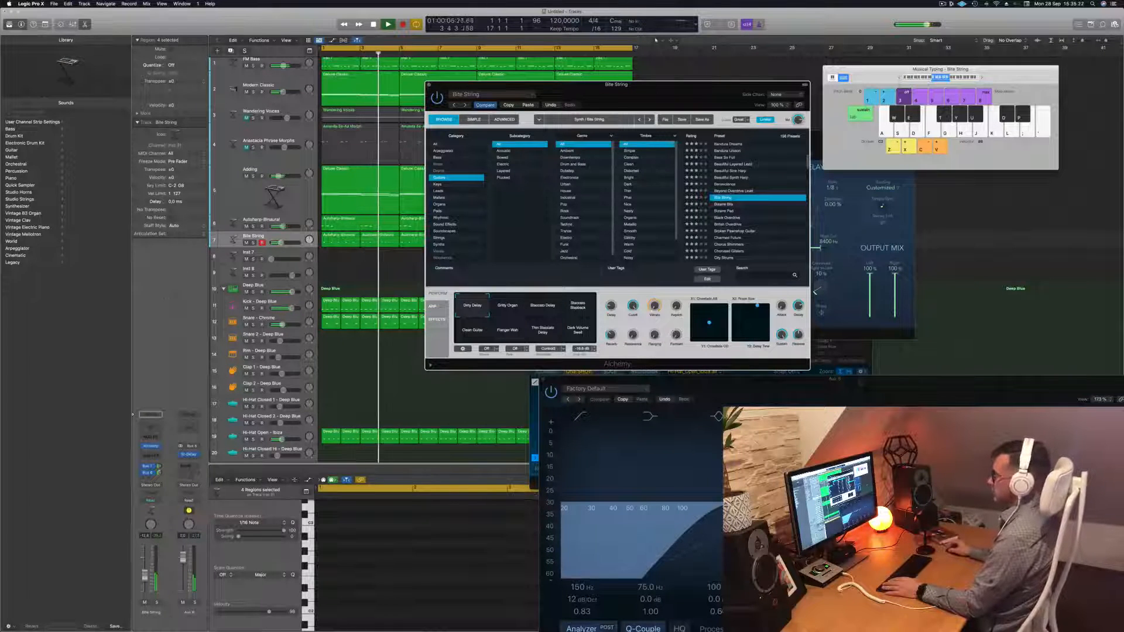
# Lower the Bite String track volume to about -15.9 dB
pyautogui.click(145, 574)
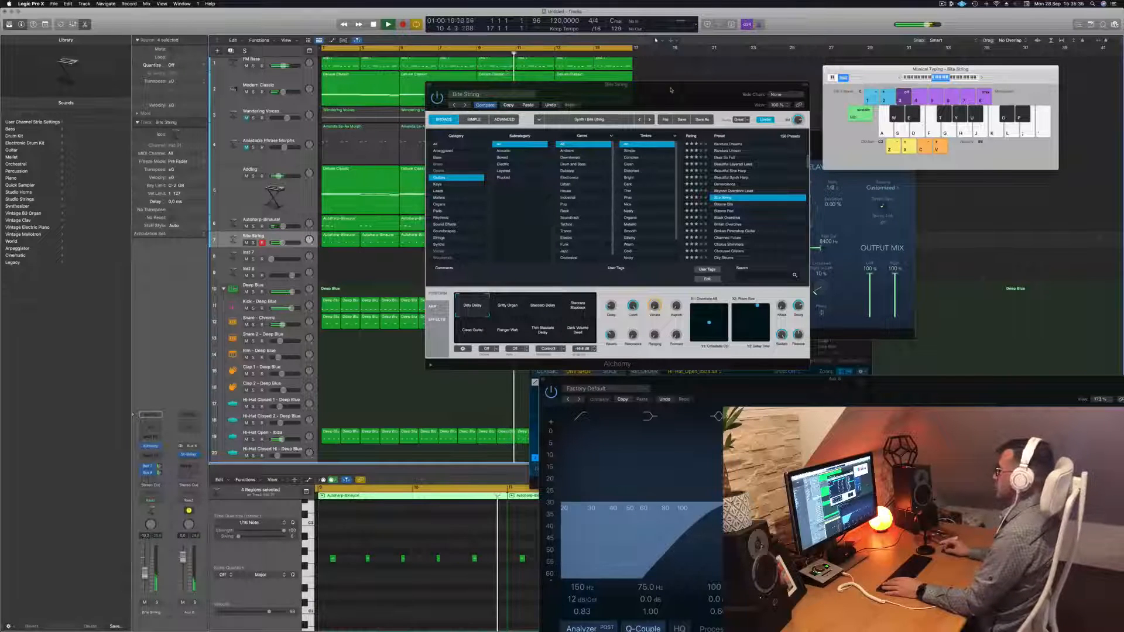
pyautogui.moveTo(655, 93); pyautogui.dragTo(647, 110)
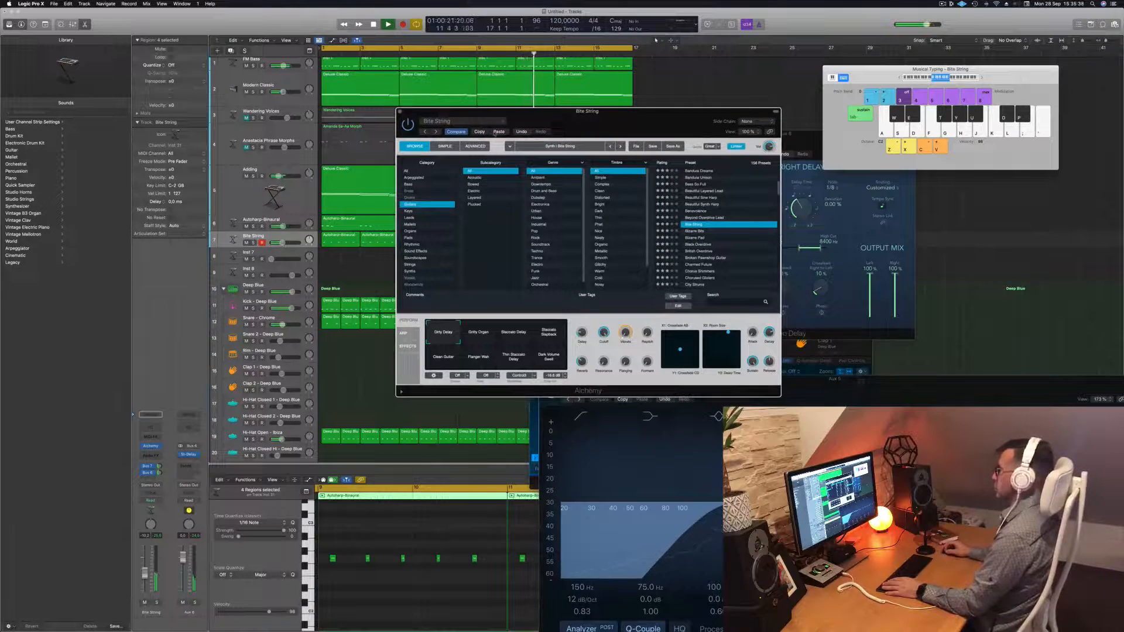
pyautogui.press('super+z')
pyautogui.press('Return')
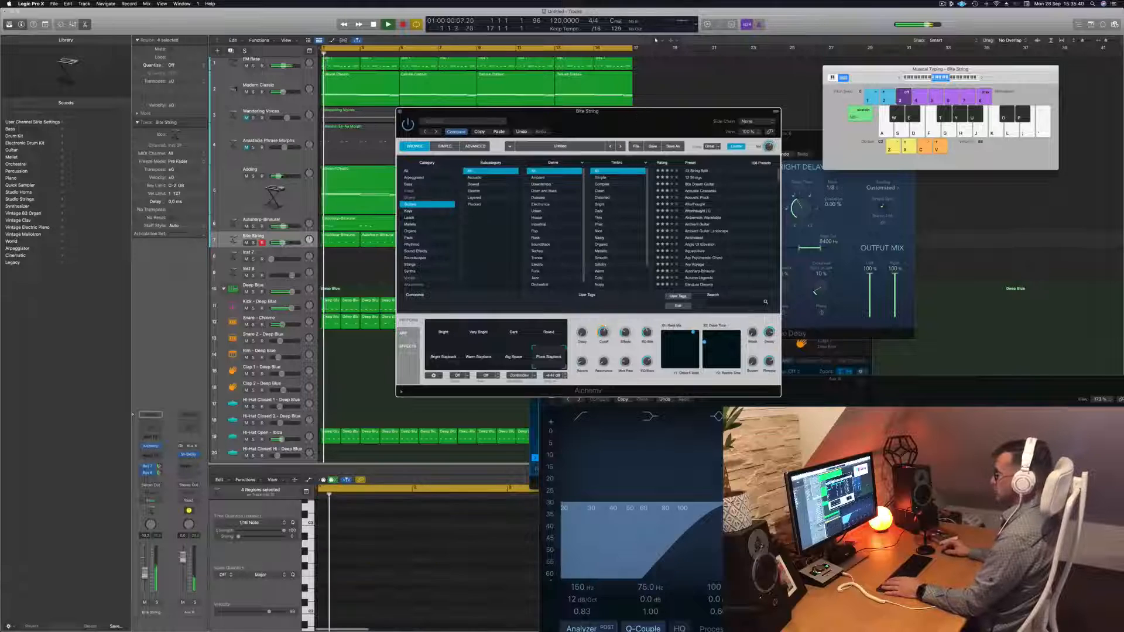
pyautogui.moveTo(282, 242); pyautogui.dragTo(280, 242)
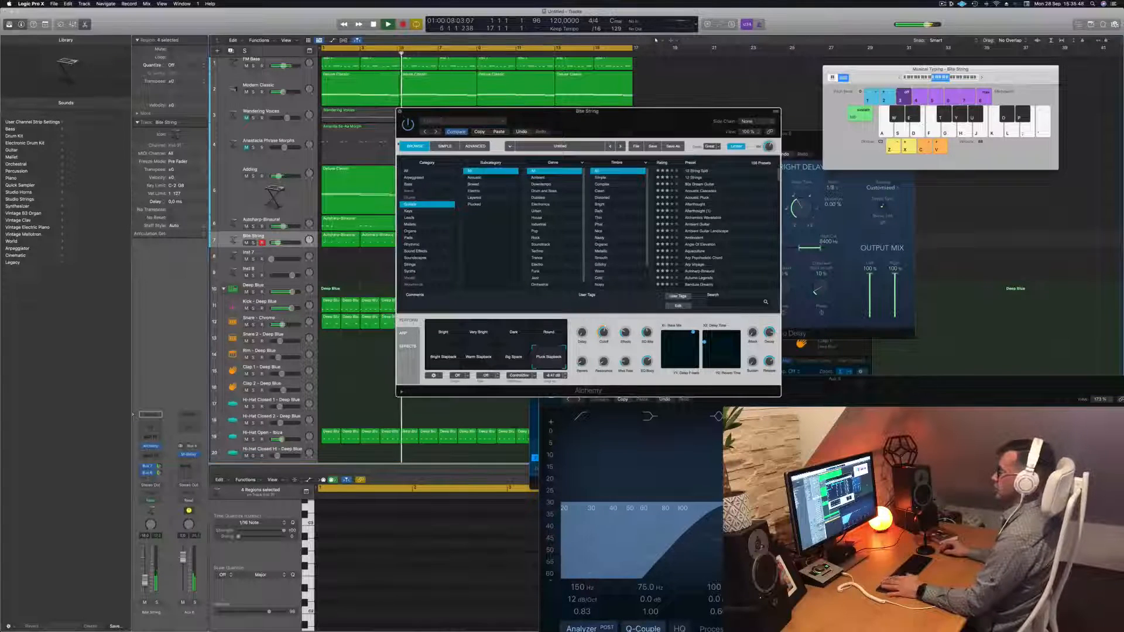
# Close the Alchemy window, stop playback, and unmute Wandering Voices
pyautogui.click(401, 116)
pyautogui.press('space')
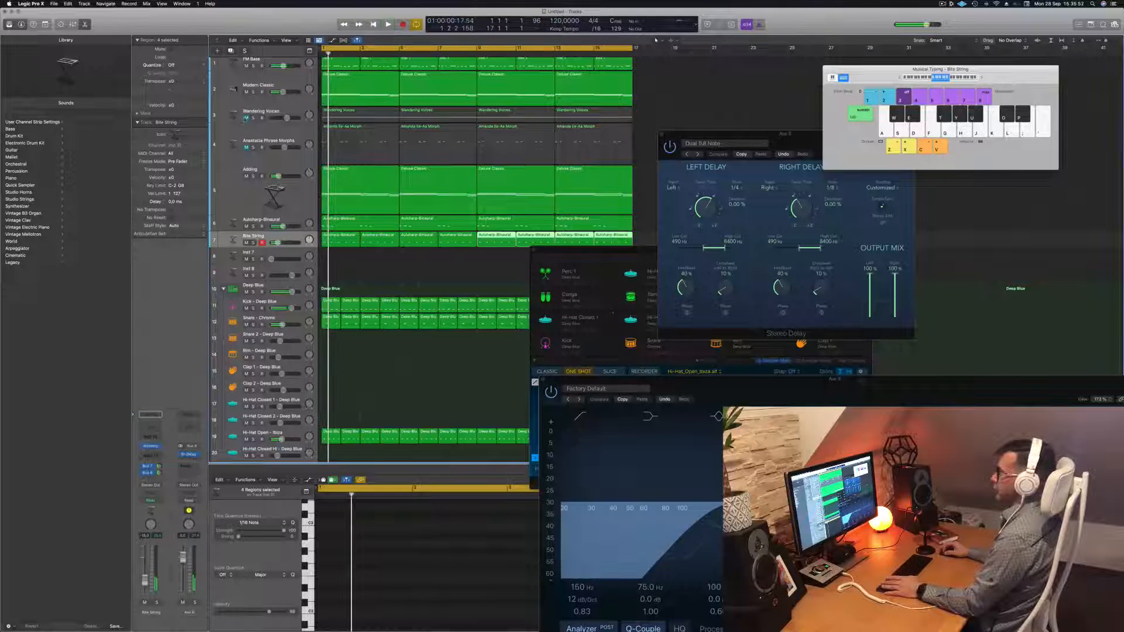
pyautogui.click(246, 118)
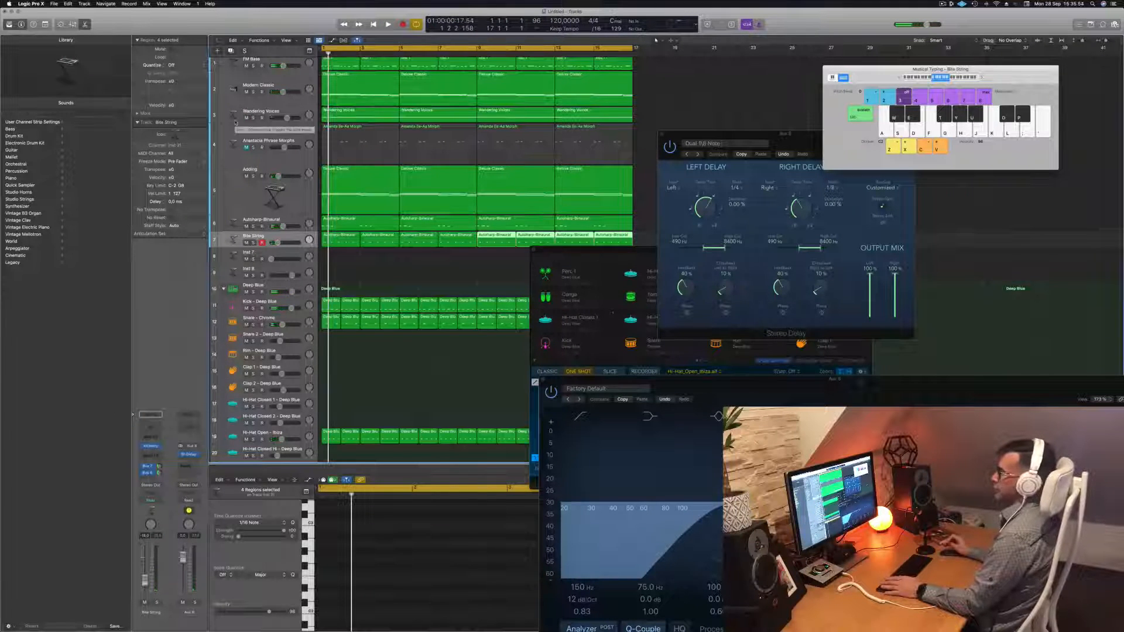
# Give Wandering Voices a Channel EQ low cut near 298 Hz and raise its volume slightly
pyautogui.click(253, 118)
pyautogui.click(253, 118)
pyautogui.press('Return')
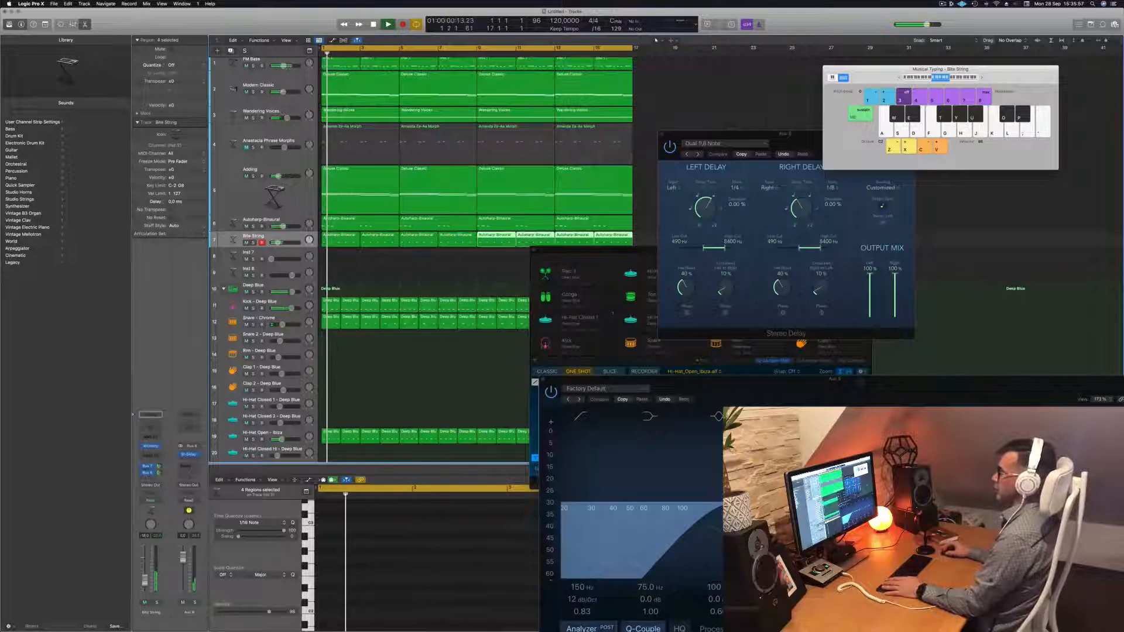
pyautogui.click(255, 112)
pyautogui.click(150, 439)
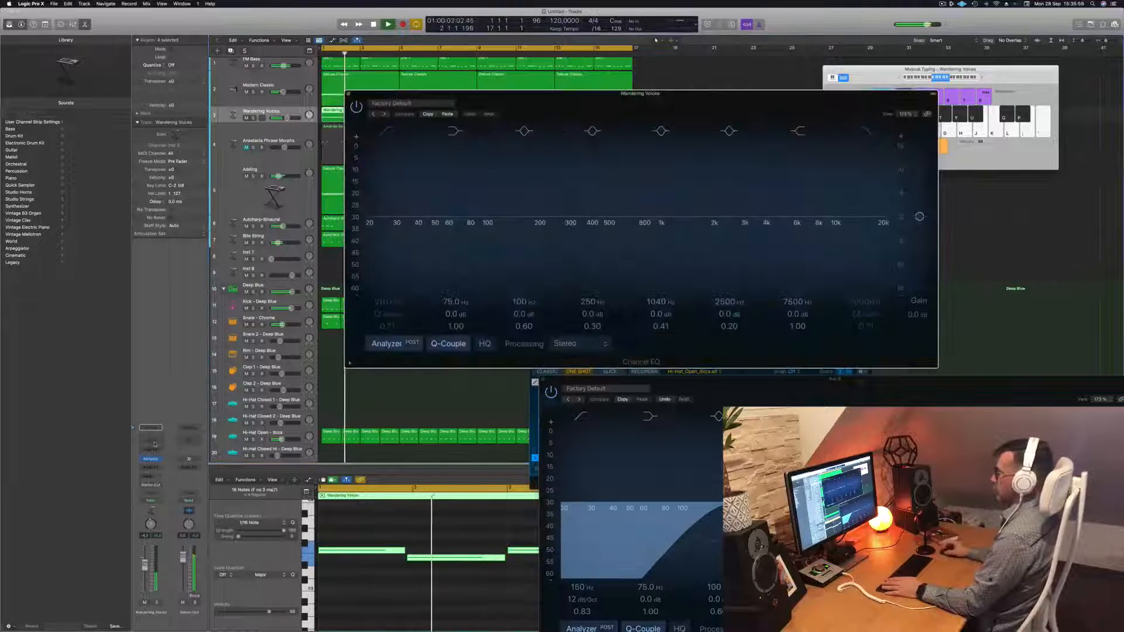
pyautogui.moveTo(382, 196); pyautogui.dragTo(582, 192)
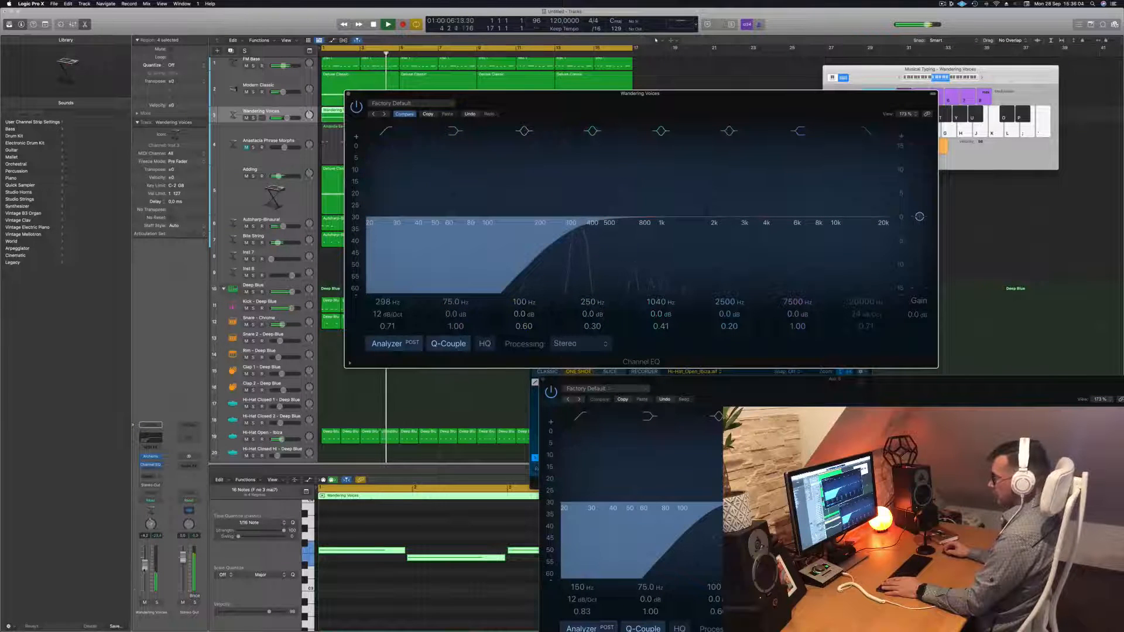
pyautogui.moveTo(145, 562); pyautogui.dragTo(145, 558)
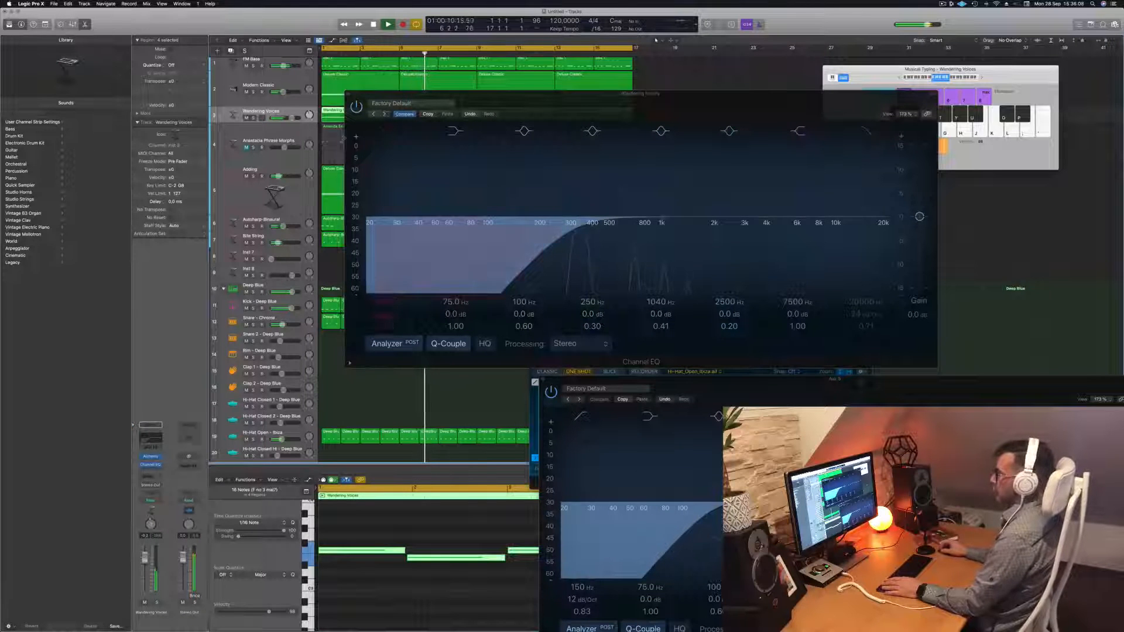
pyautogui.click(348, 94)
pyautogui.press('Return')
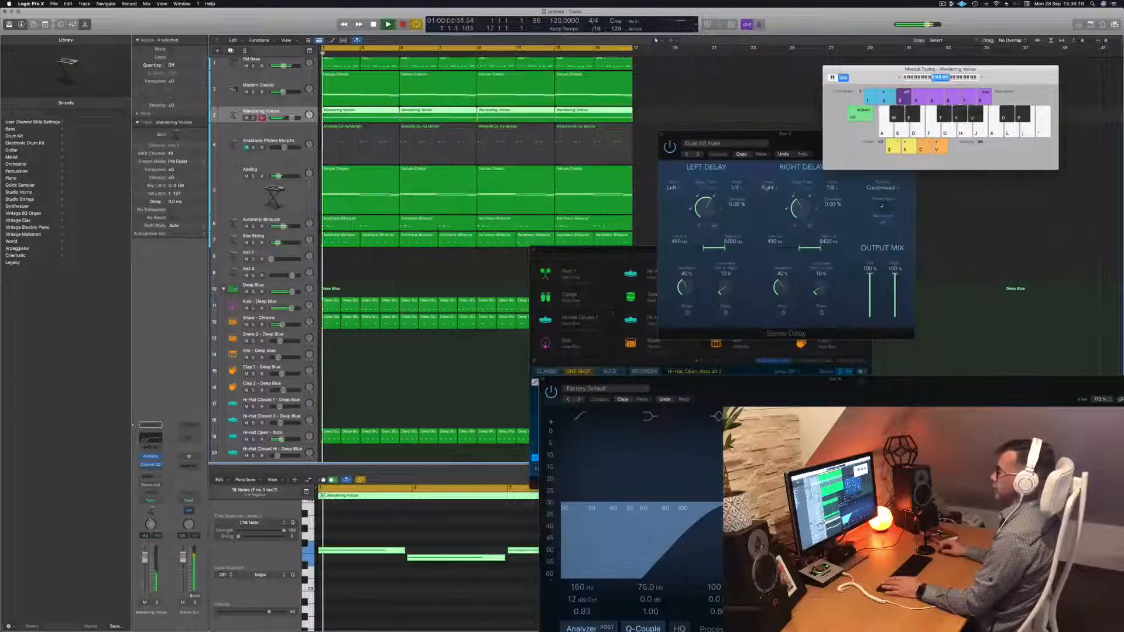
# Unmute Anastacia Phrase Morphs and add a Channel EQ low cut near 286 Hz
pyautogui.click(246, 148)
pyautogui.press('Return')
pyautogui.click(253, 148)
pyautogui.click(253, 148)
pyautogui.click(241, 157)
pyautogui.press('Return')
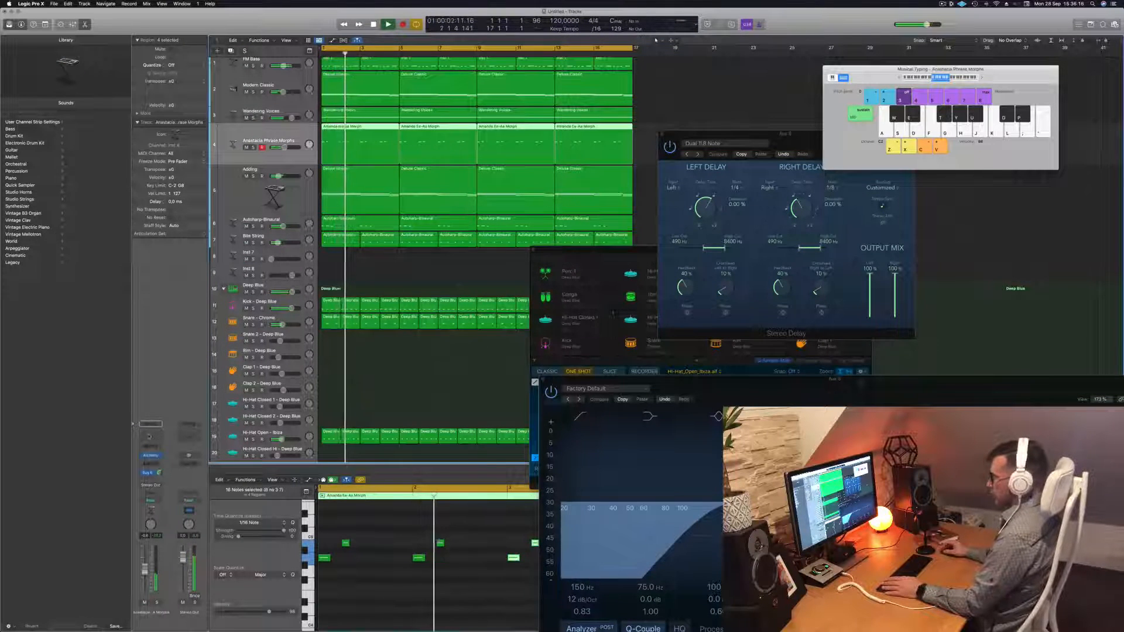
pyautogui.click(150, 436)
pyautogui.moveTo(379, 213); pyautogui.dragTo(560, 210)
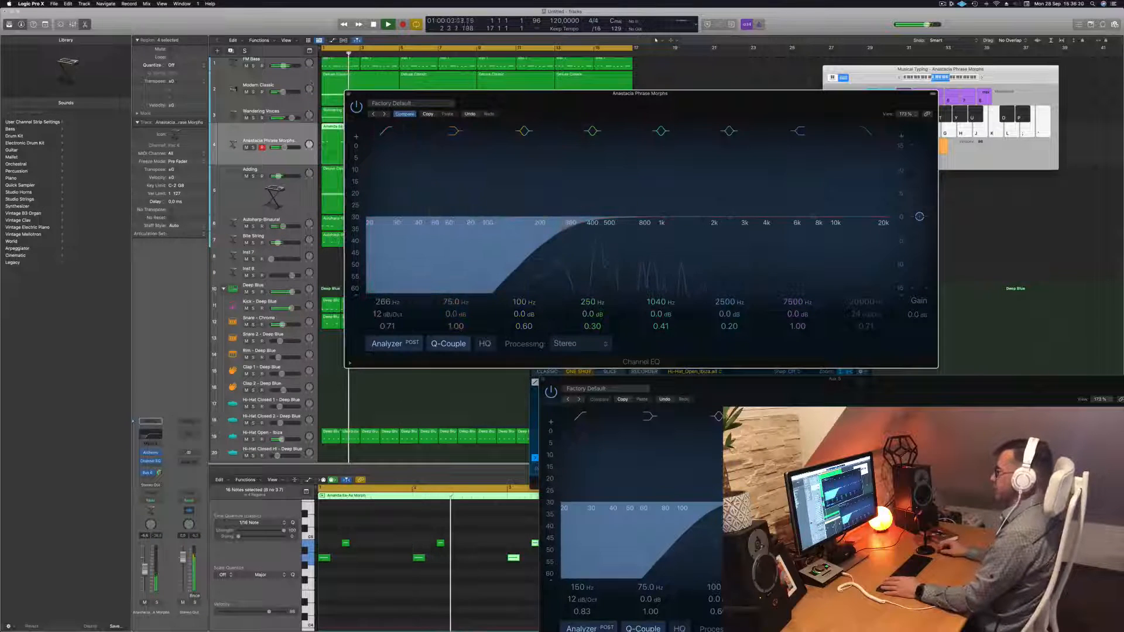
pyautogui.click(348, 93)
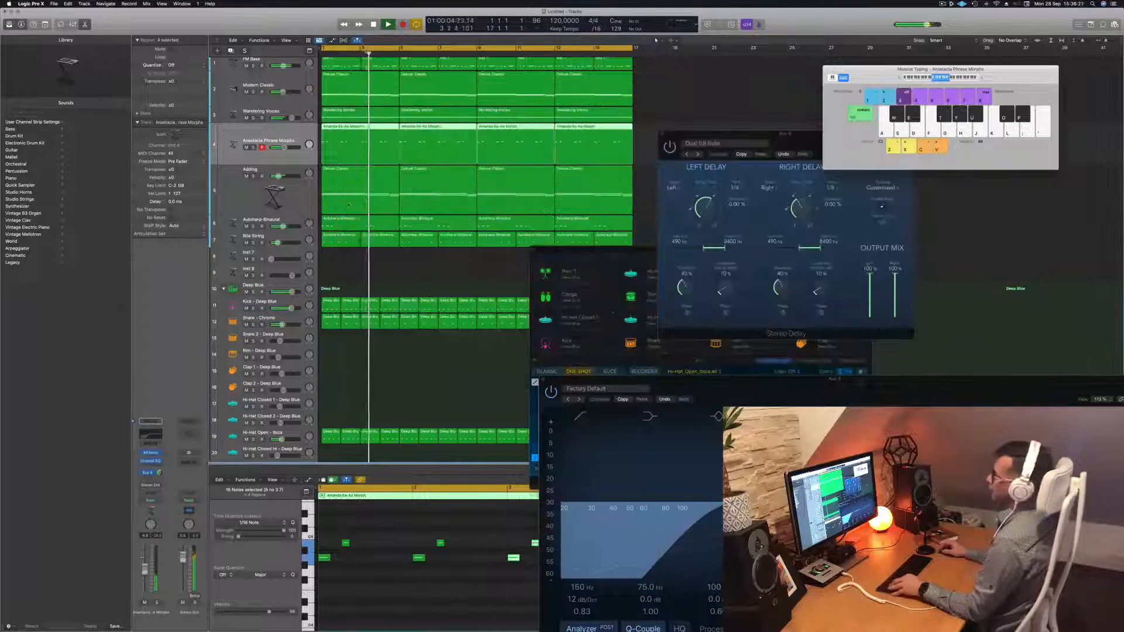
# Bring the Drum Machine Designer window forward and deselect all regions
pyautogui.hscroll(-2, 354, 207)
pyautogui.moveTo(588, 254); pyautogui.dragTo(803, 228)
pyautogui.click(353, 266)
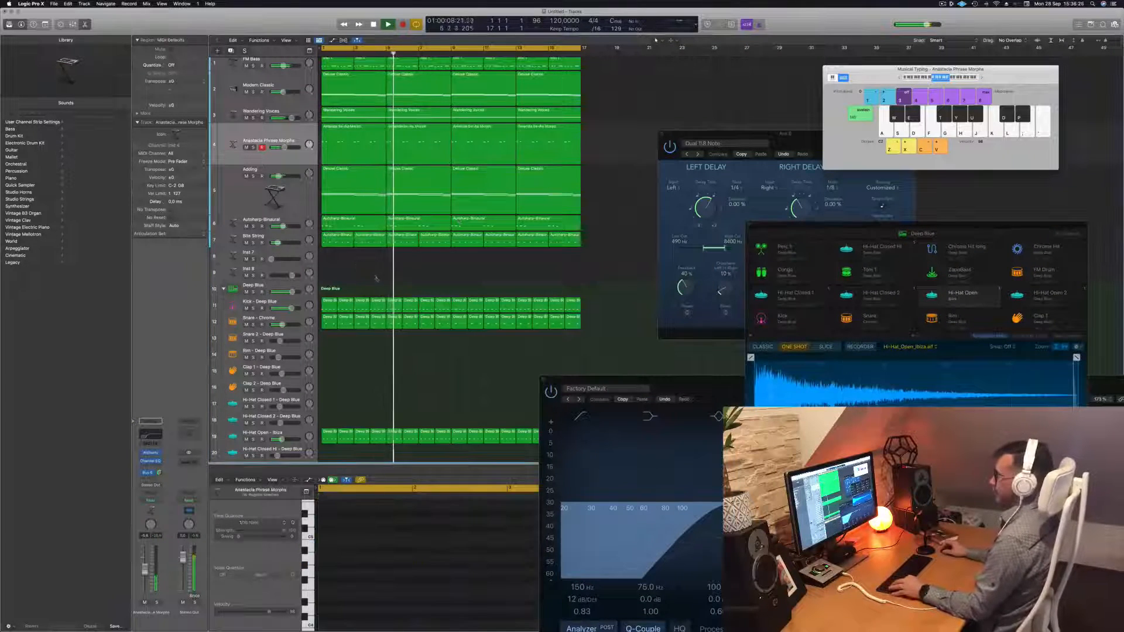
# Copy the first FM Drum region onto the Conga track and select its four-note pattern
pyautogui.scroll(-6, 355, 275)
pyautogui.scroll(-5, 358, 290)
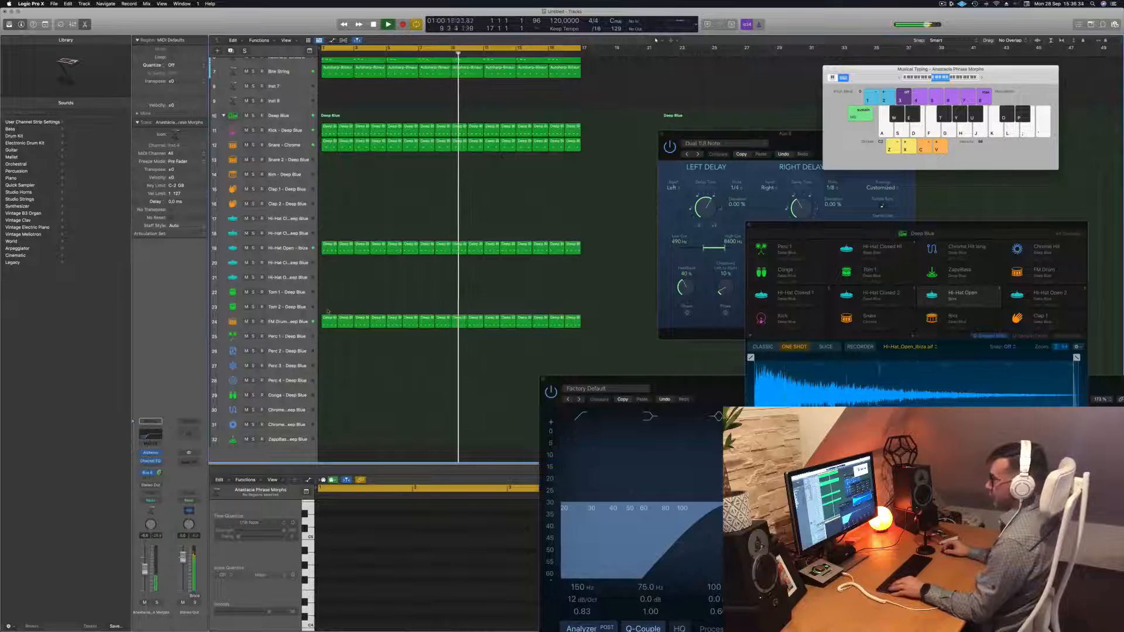
pyautogui.moveTo(330, 320); pyautogui.dragTo(325, 404)
pyautogui.click(346, 560)
pyautogui.moveTo(420, 574); pyautogui.dragTo(420, 573)
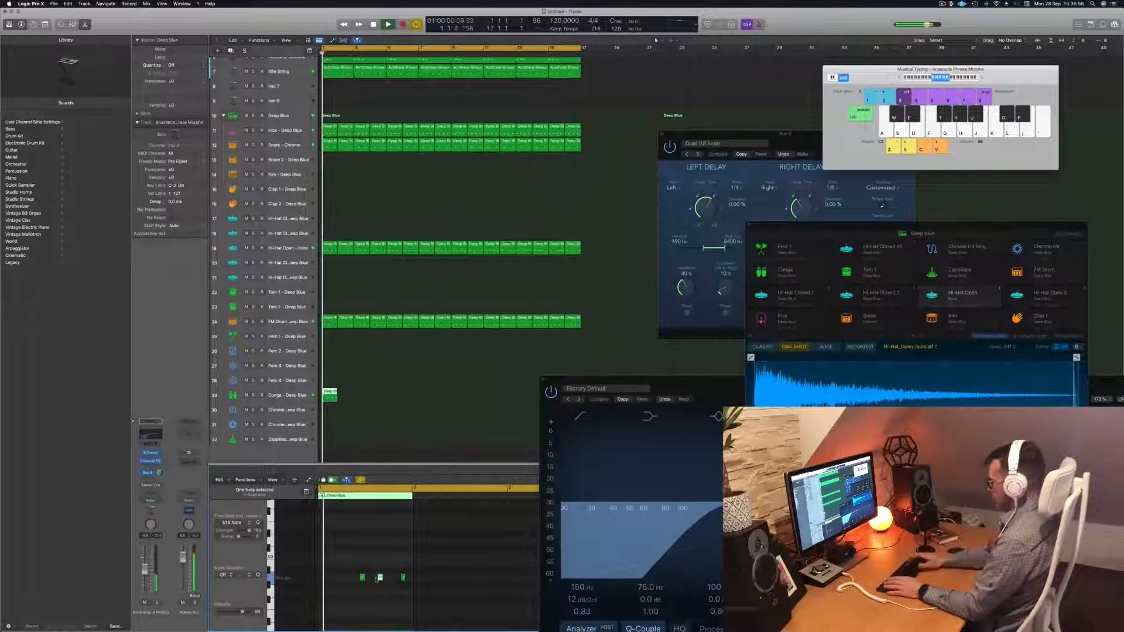
pyautogui.press('space')
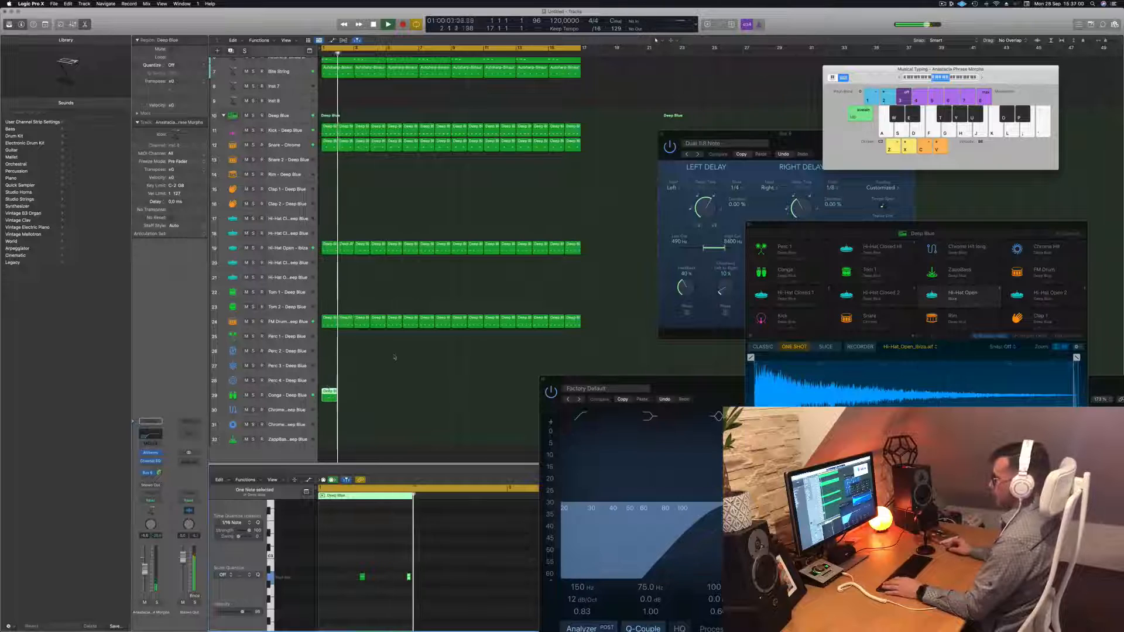
# Repeat the conga region with Cmd-R and copy the regions further along the track
pyautogui.click(291, 401)
pyautogui.press('space')
pyautogui.press('space')
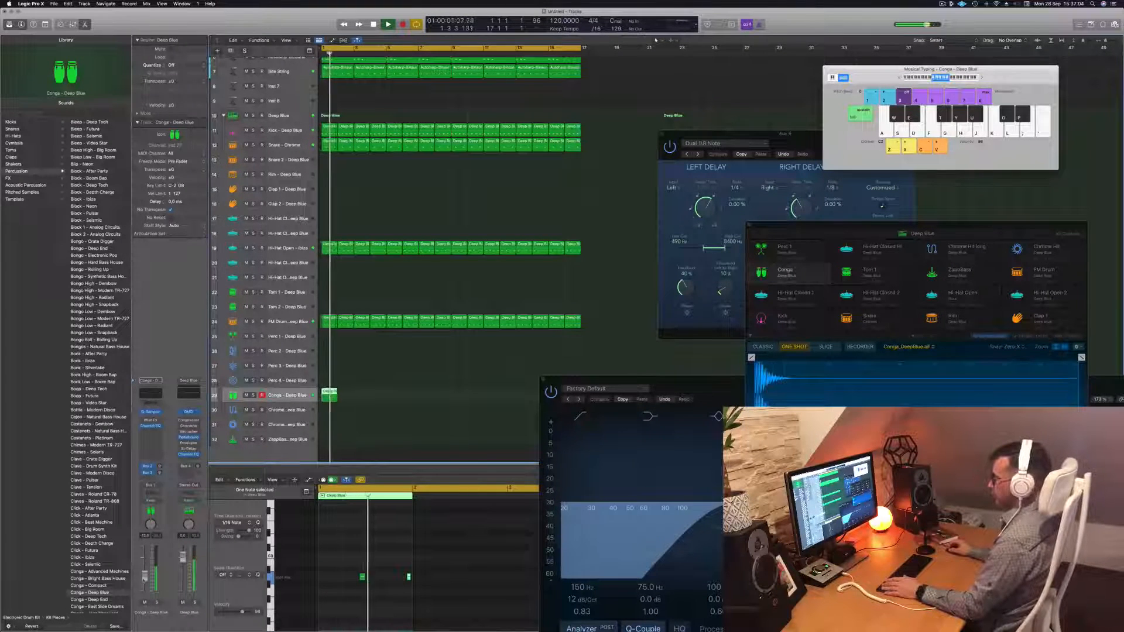
pyautogui.press('space')
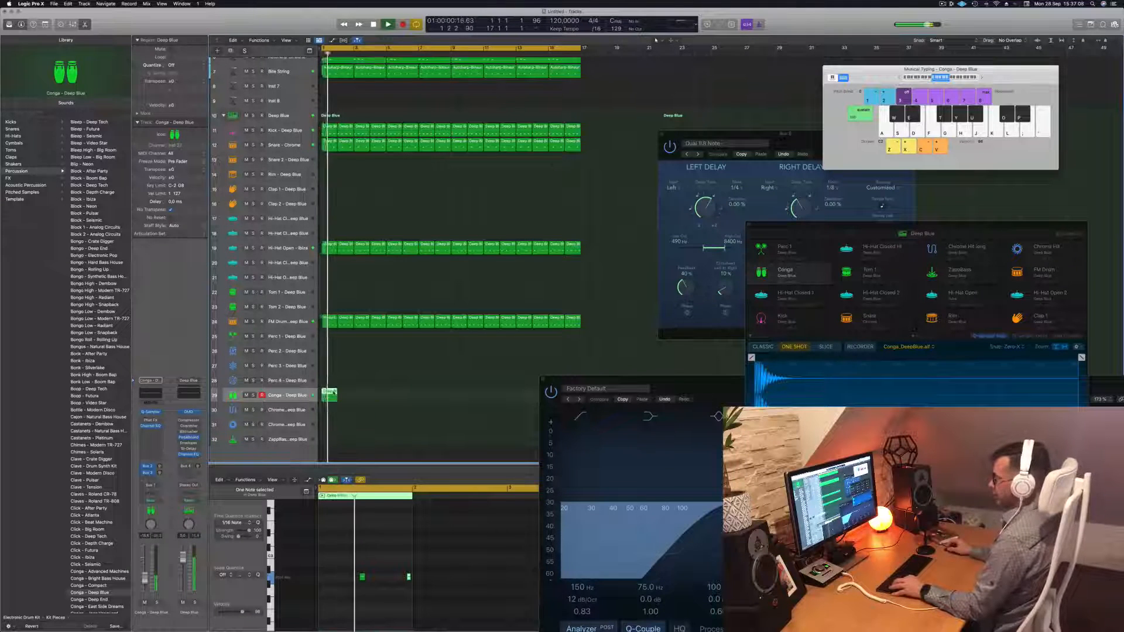
pyautogui.press('super+r')
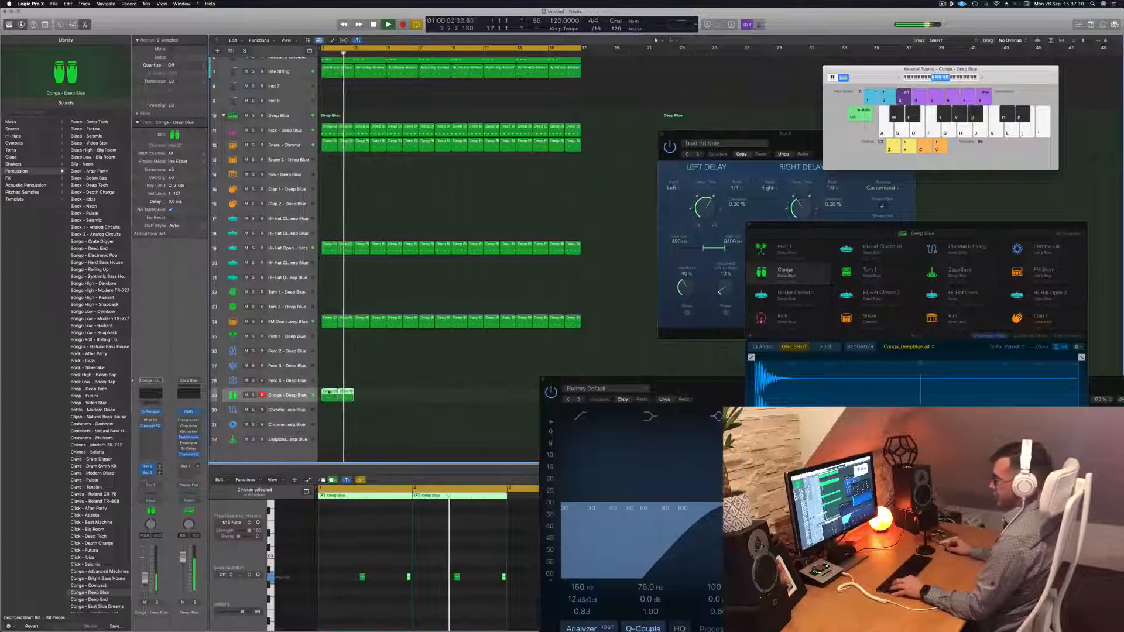
pyautogui.press('super+r')
pyautogui.moveTo(393, 397); pyautogui.dragTo(461, 398)
pyautogui.hscroll(-5, 444, 376)
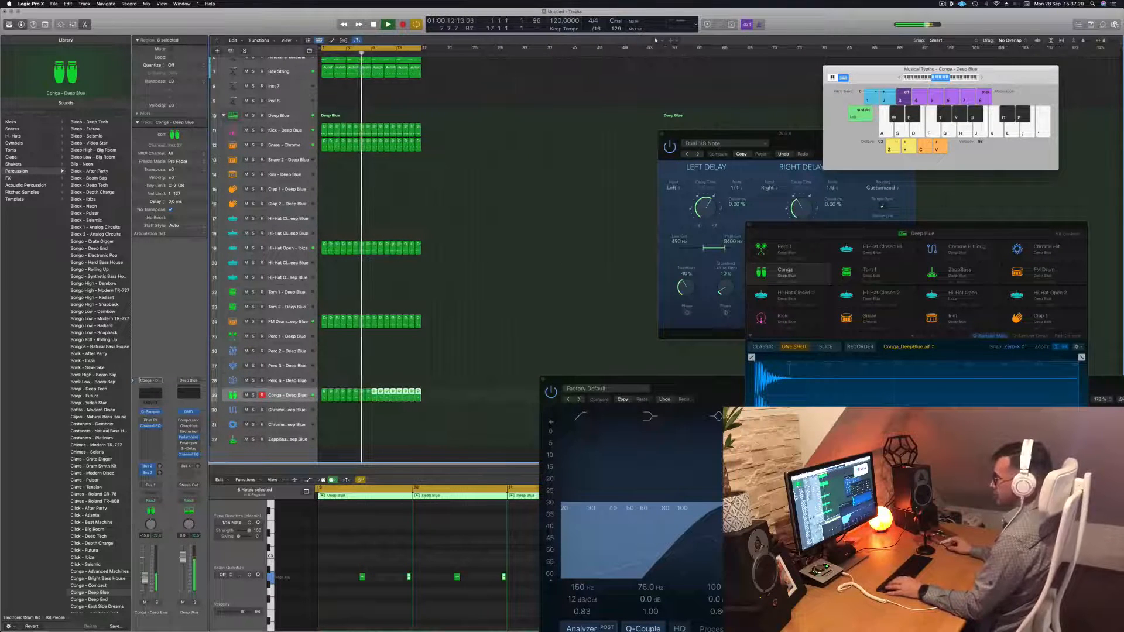
# Select all 32 conga notes across the regions and nudge them two sixteenths earlier
pyautogui.click(357, 561)
pyautogui.click(287, 395)
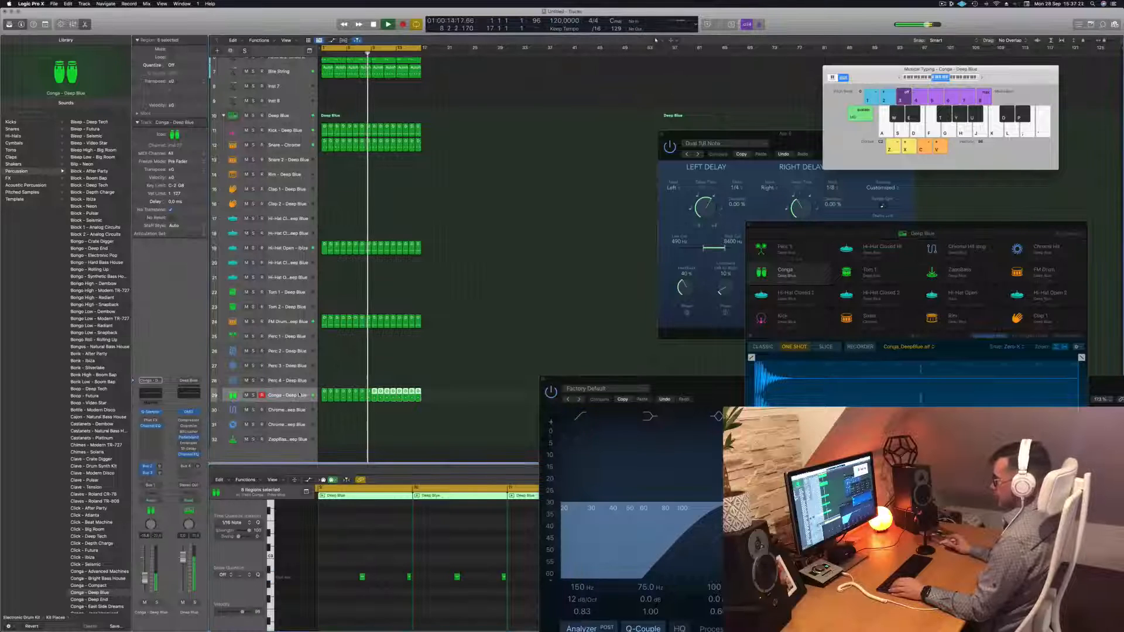
pyautogui.click(372, 541)
pyautogui.press('Return')
pyautogui.press('super+a')
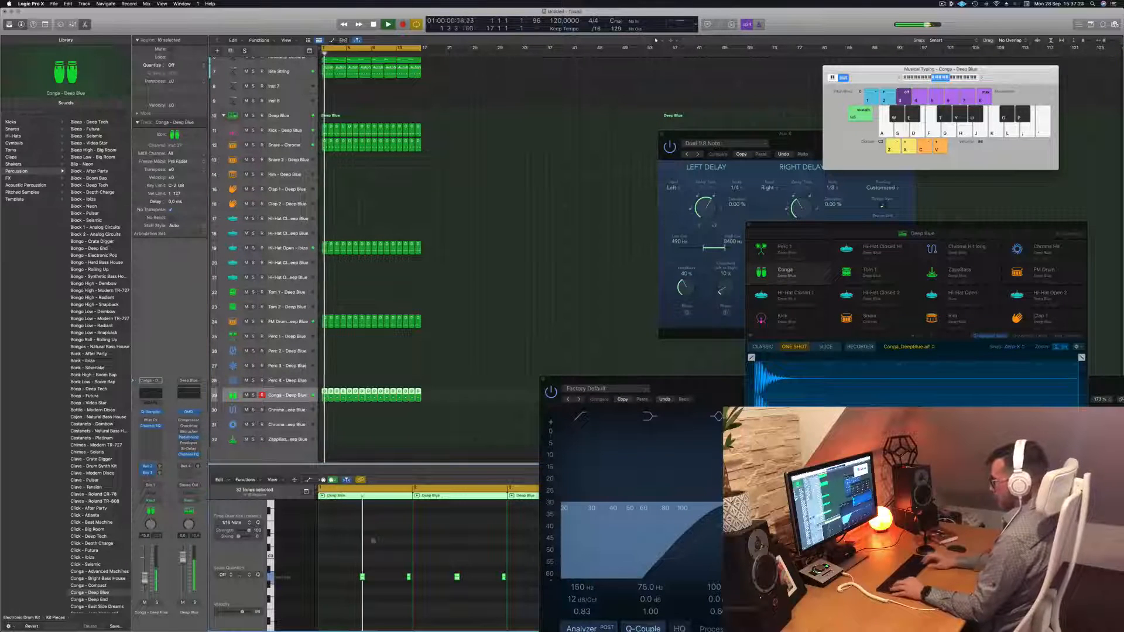
pyautogui.hotkey('alt', 'Left')
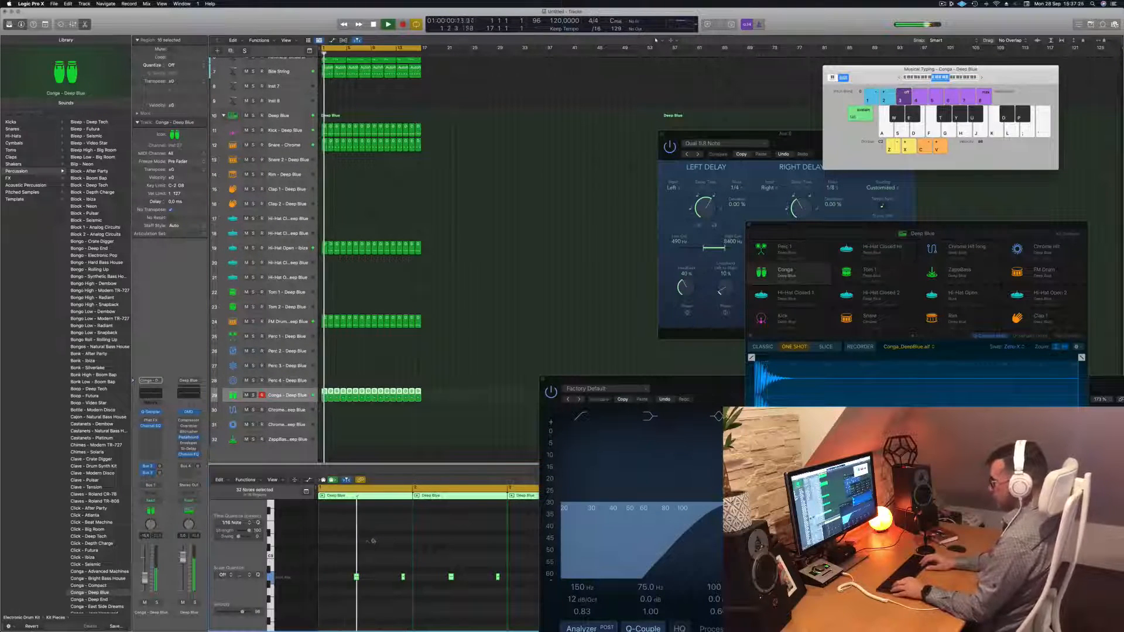
pyautogui.hotkey('alt', 'Left')
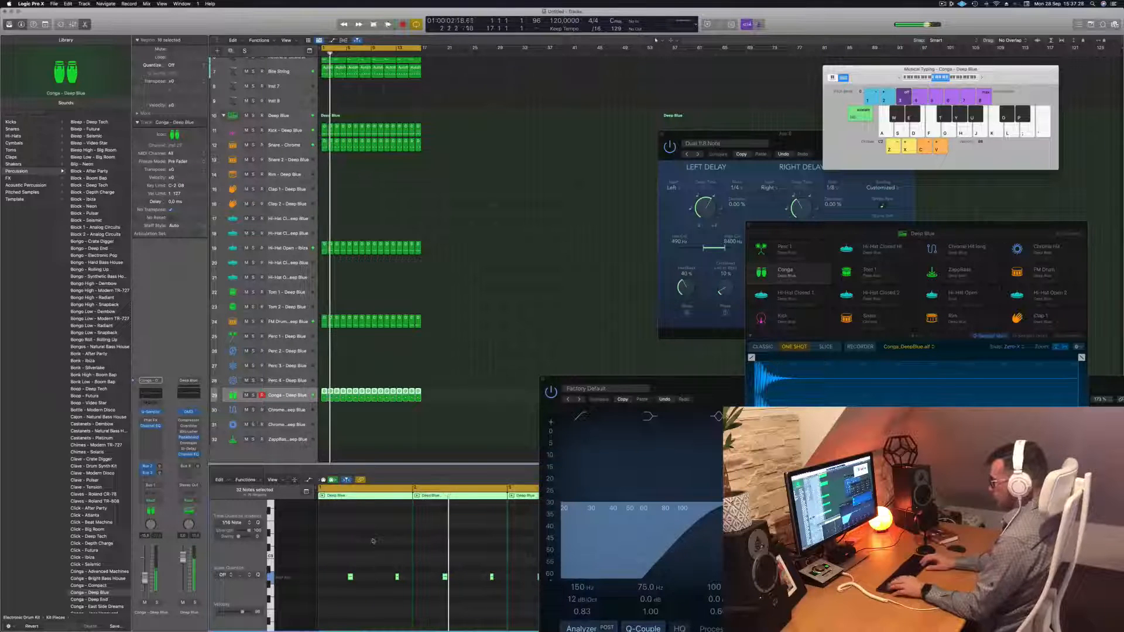
pyautogui.hotkey('alt', 'Left')
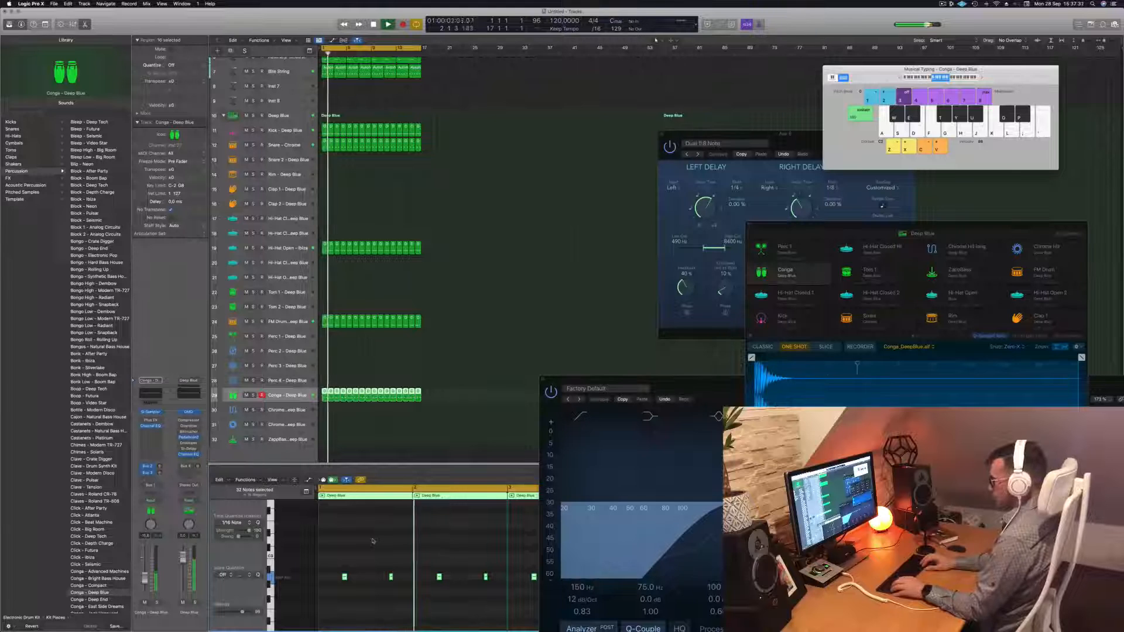
pyautogui.hotkey('alt', 'Right')
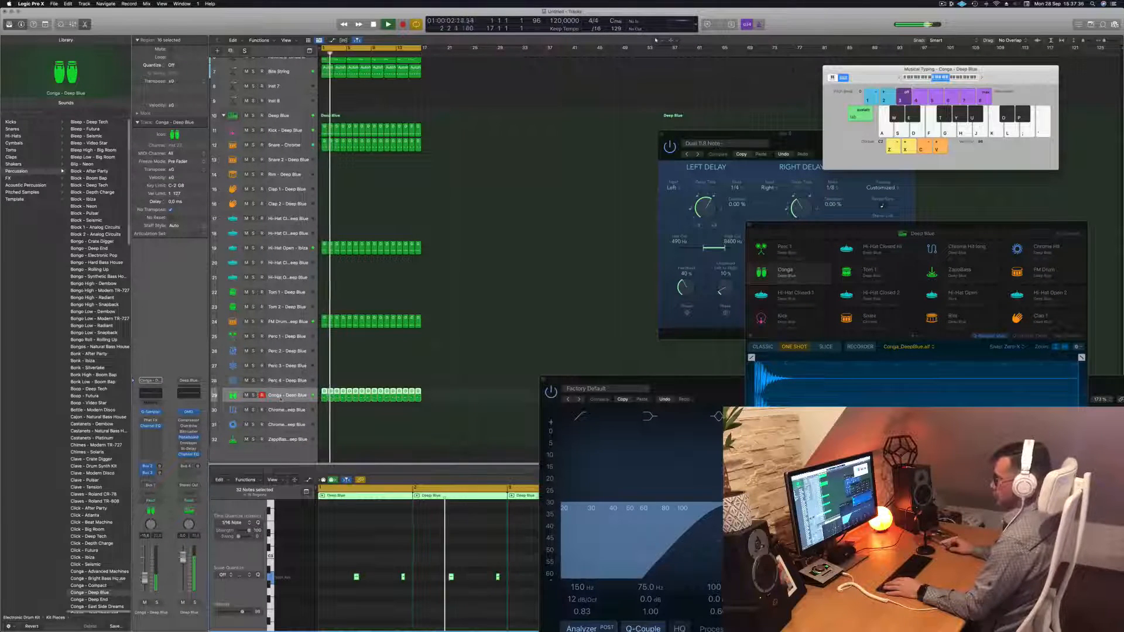
pyautogui.scroll(6, 469, 206)
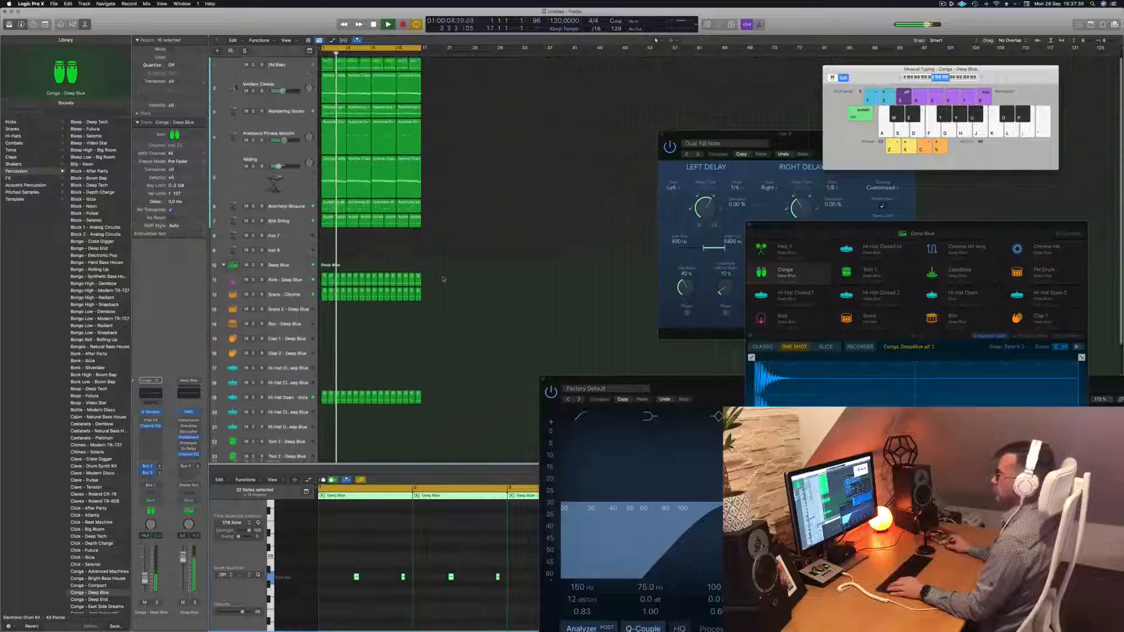
# Select every region in the song and repeat them twice so they run out to bar 65
pyautogui.press('super+Up')
pyautogui.press('super+Up')
pyautogui.press('super+Up')
pyautogui.press('super+Up')
pyautogui.press('super+Up')
pyautogui.press('super+Up')
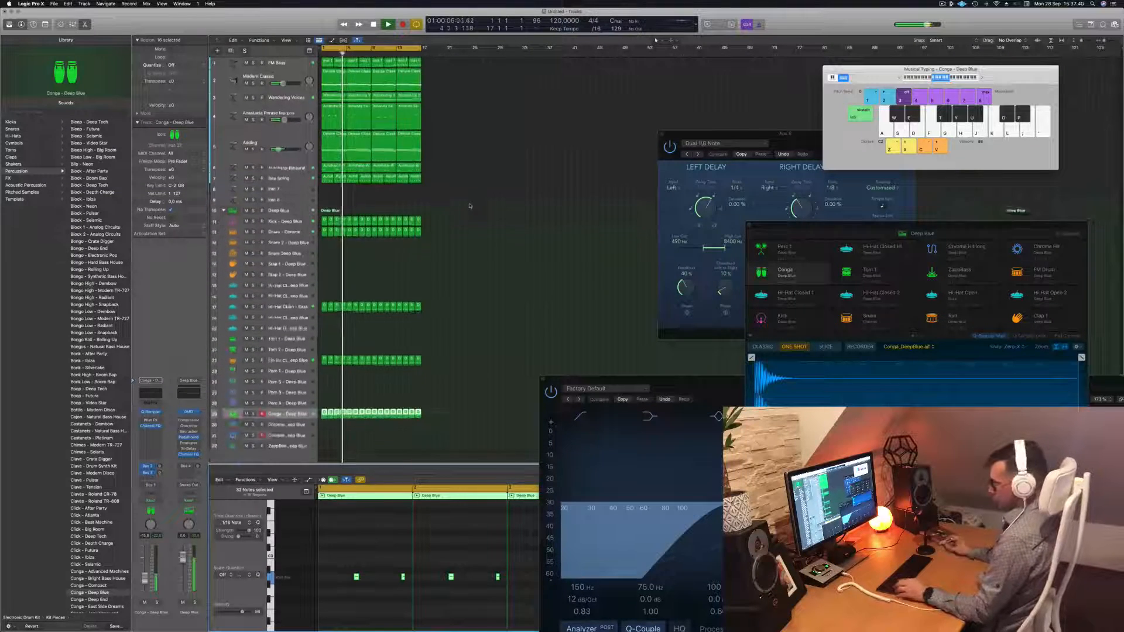
pyautogui.click(469, 204)
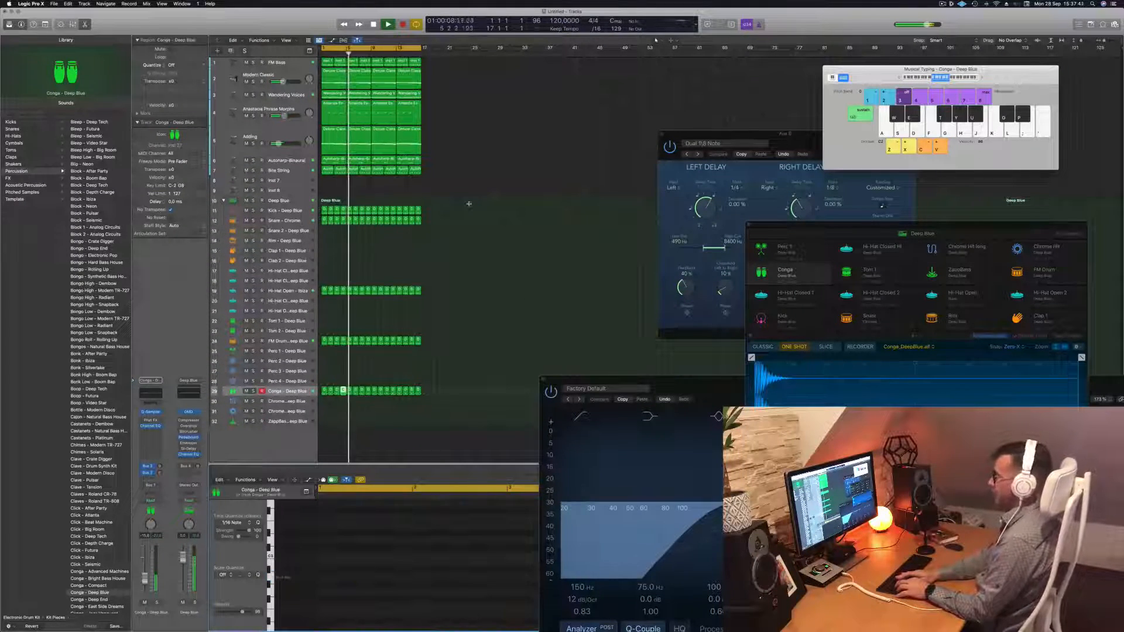
pyautogui.click(470, 206)
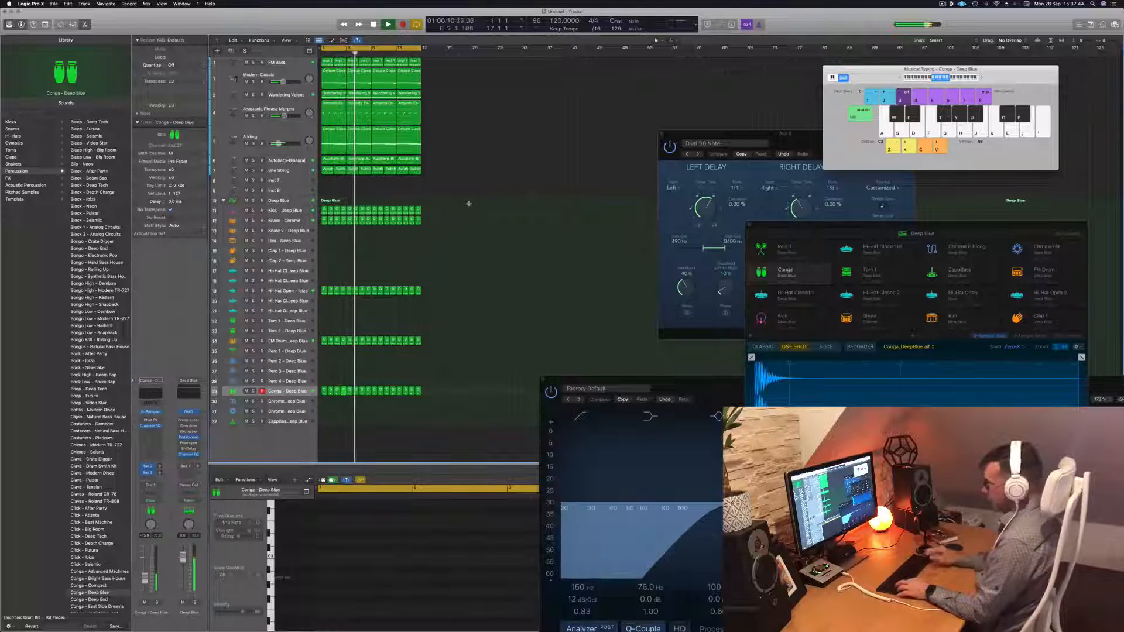
pyautogui.press('super+a')
pyautogui.press('super+r')
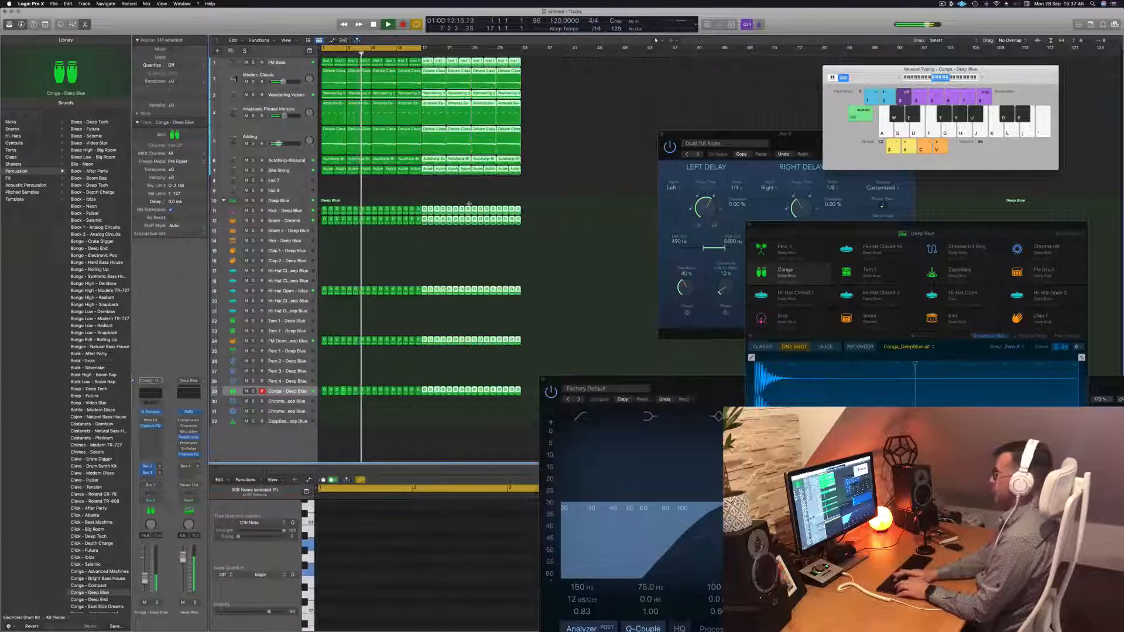
pyautogui.press('super+r')
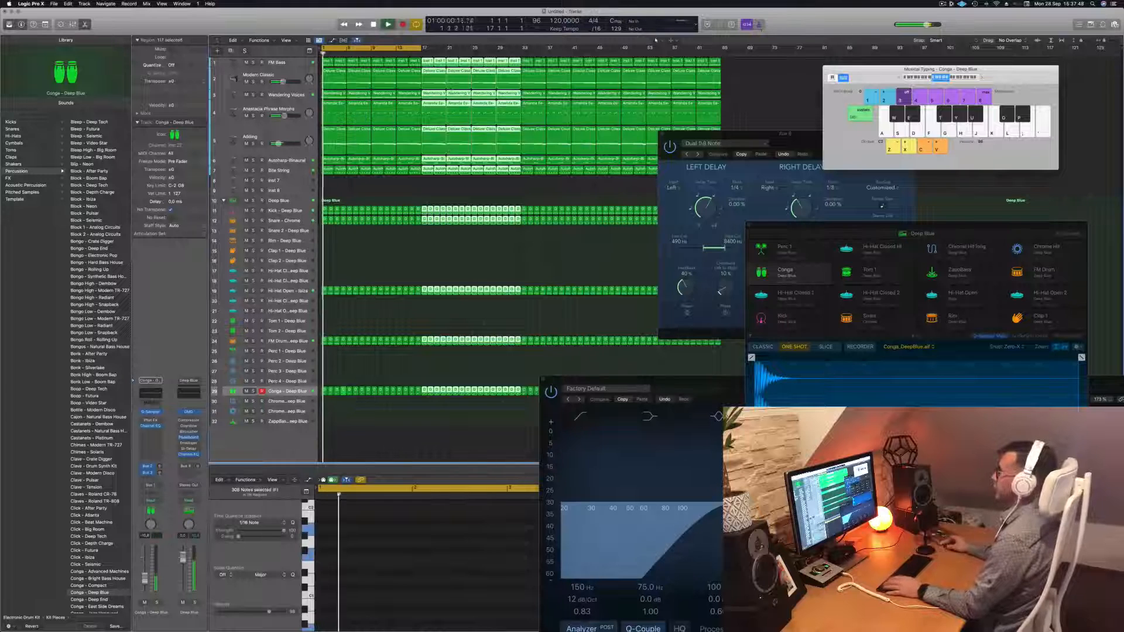
# Extend the cycle range to end at bar 65 and restart playback from bar 1
pyautogui.click(286, 41)
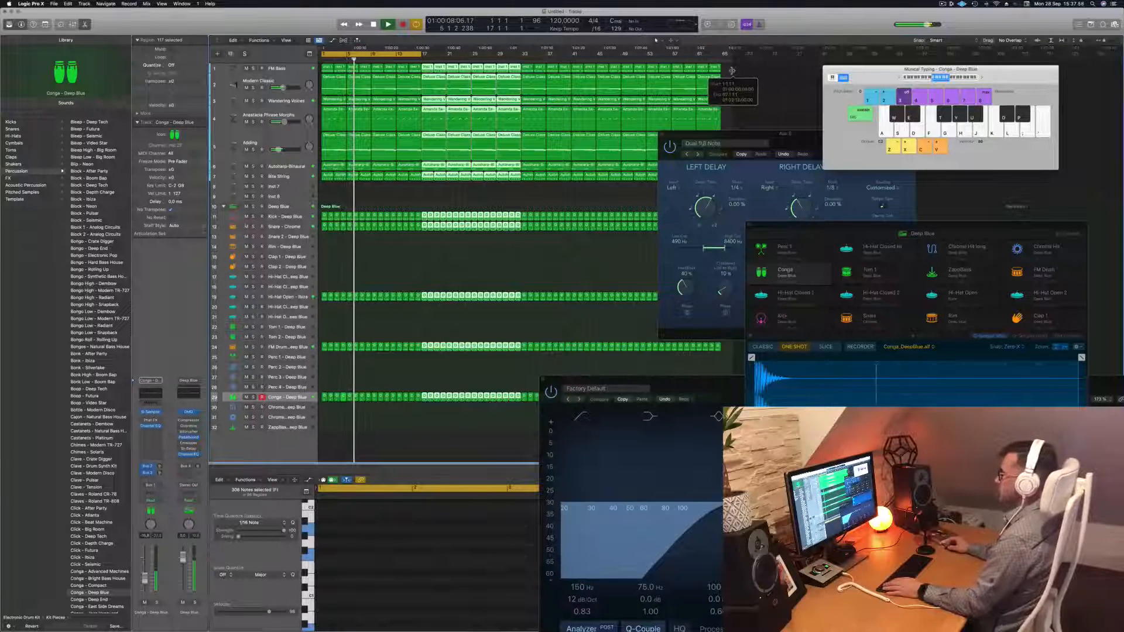
pyautogui.moveTo(419, 54); pyautogui.dragTo(722, 54)
pyautogui.press('Return')
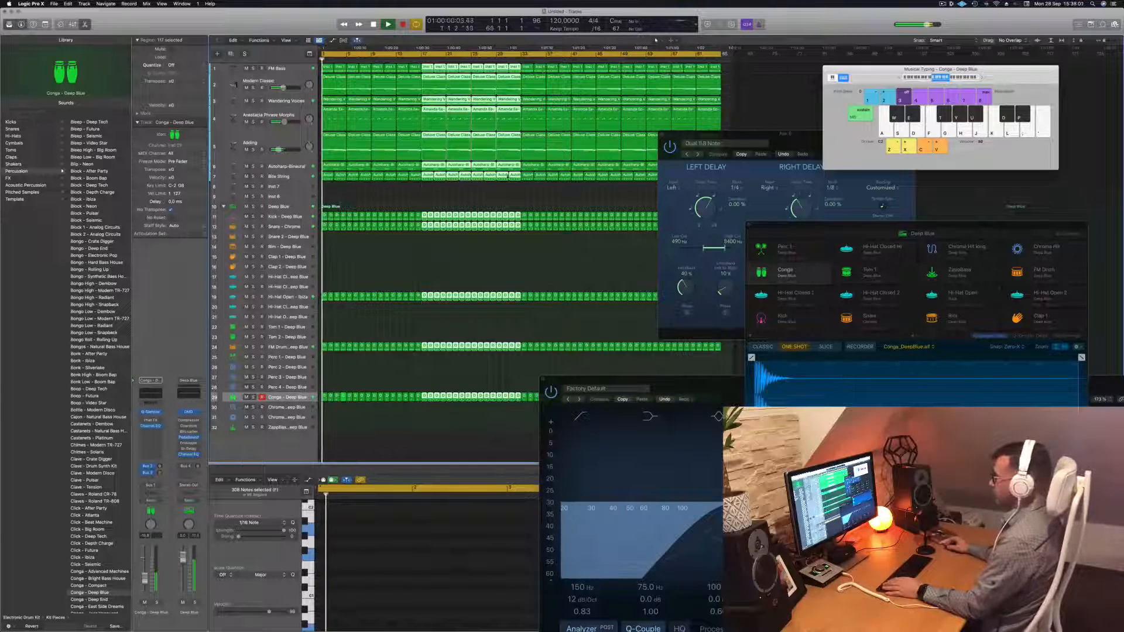
pyautogui.moveTo(742, 134); pyautogui.dragTo(966, 198)
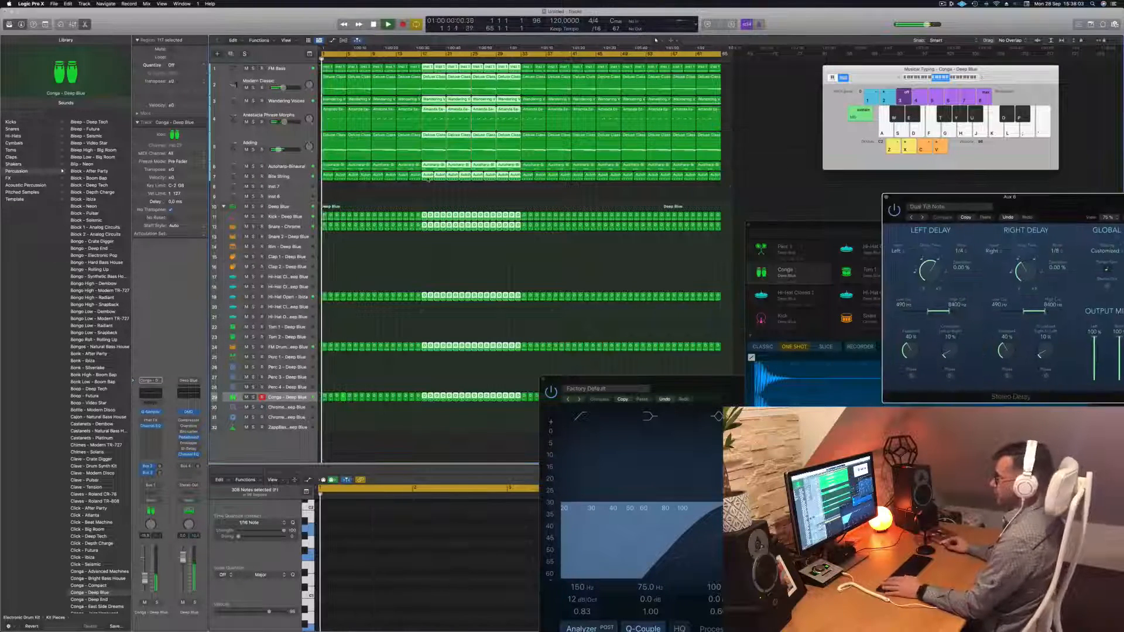
# Mute the Modern Classic, Anastacia Phrase Morphs and Wandering Voices tracks, then zoom to fit all 65 bars
pyautogui.click(398, 200)
pyautogui.click(247, 87)
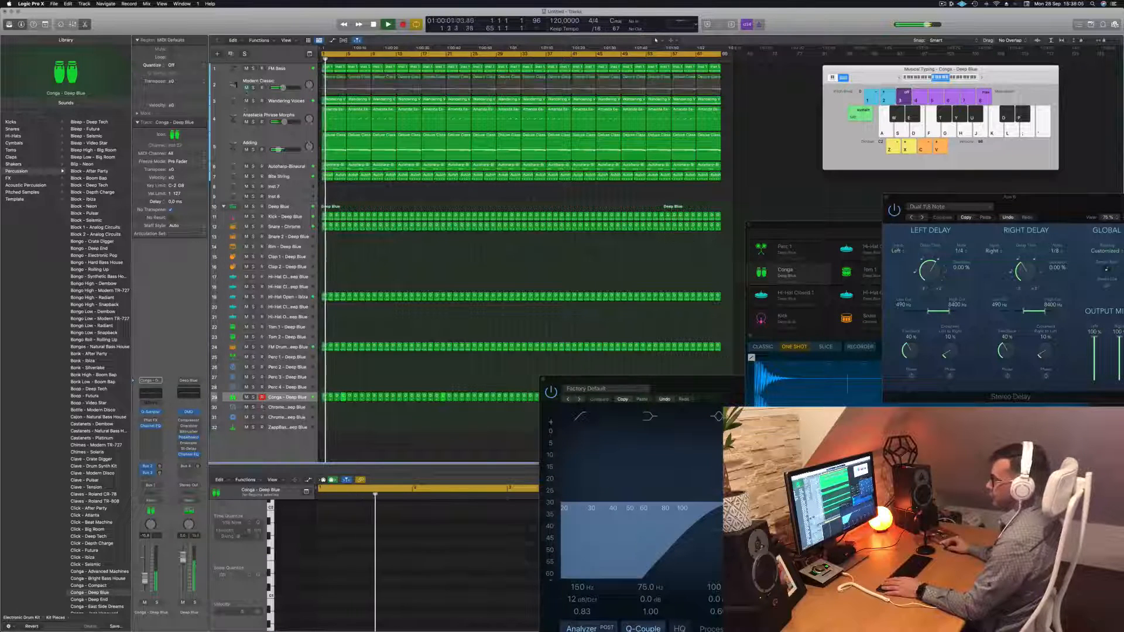
pyautogui.click(246, 122)
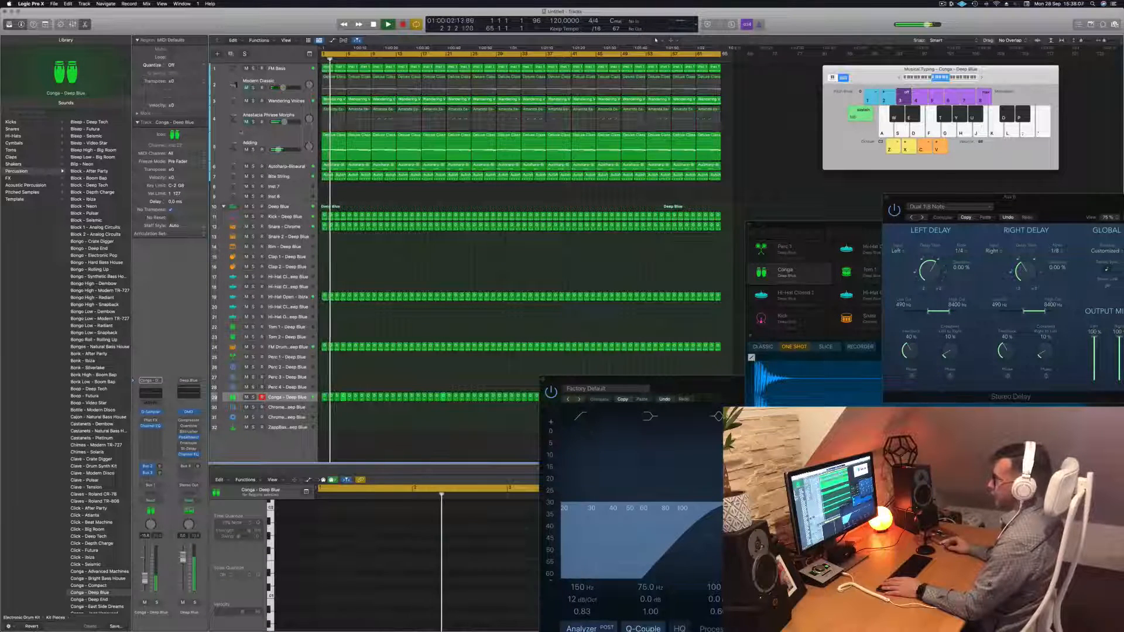
pyautogui.click(247, 101)
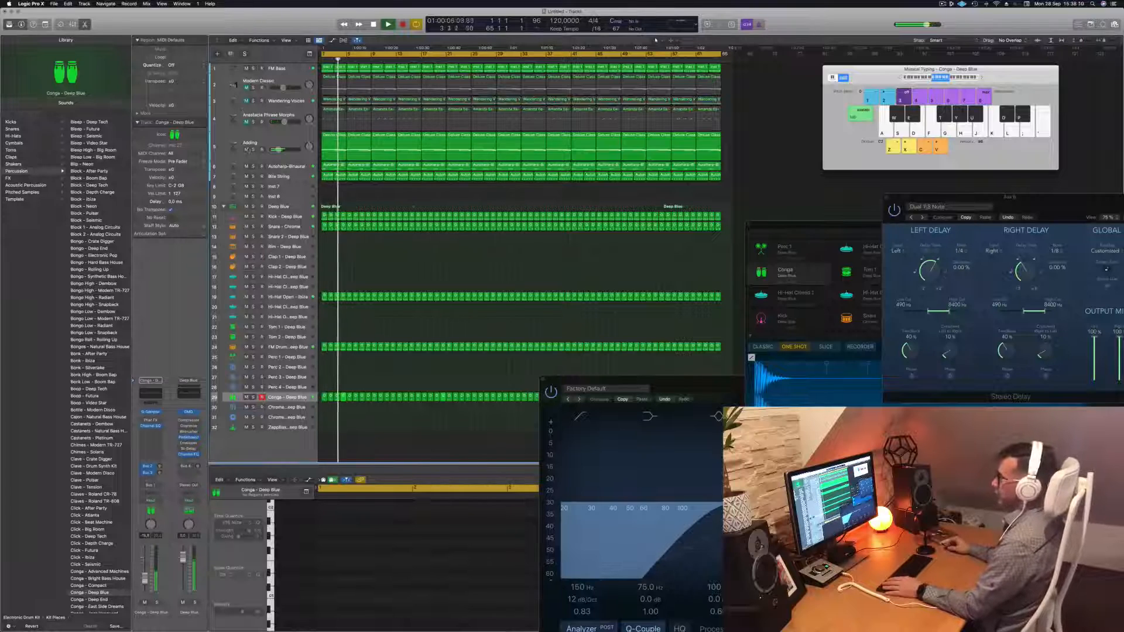
pyautogui.click(281, 139)
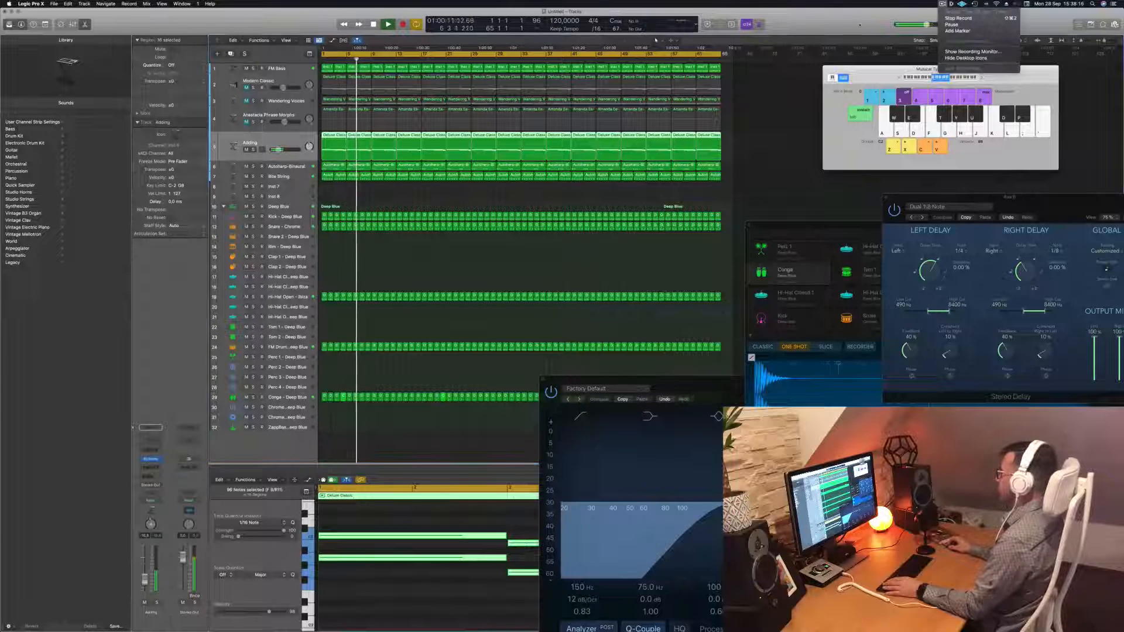
pyautogui.click(555, 272)
pyautogui.press('z')
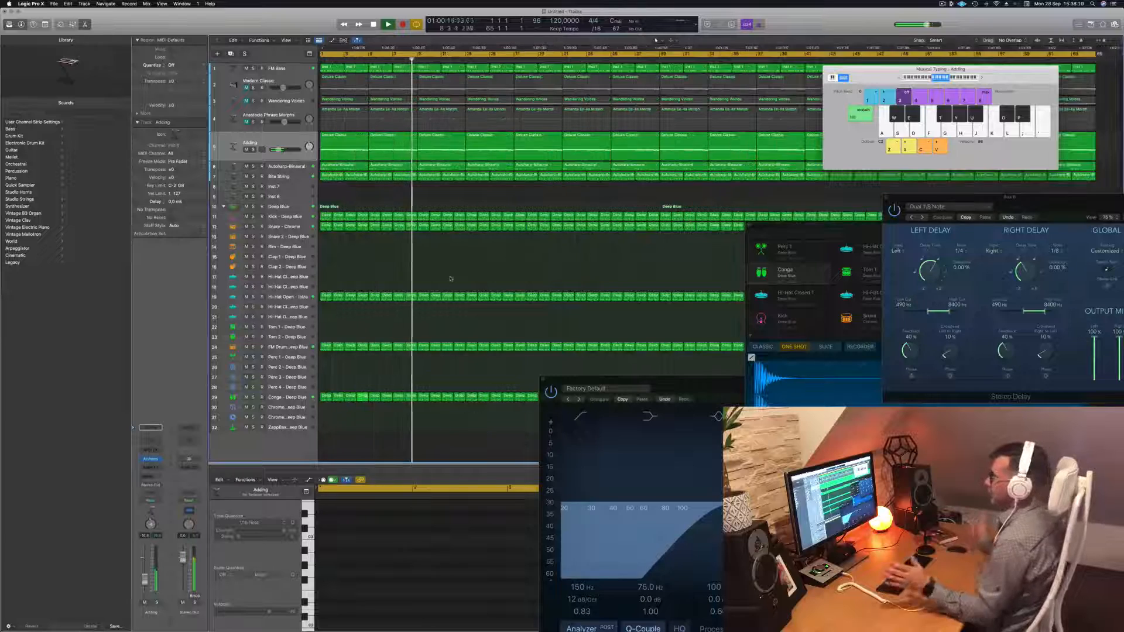